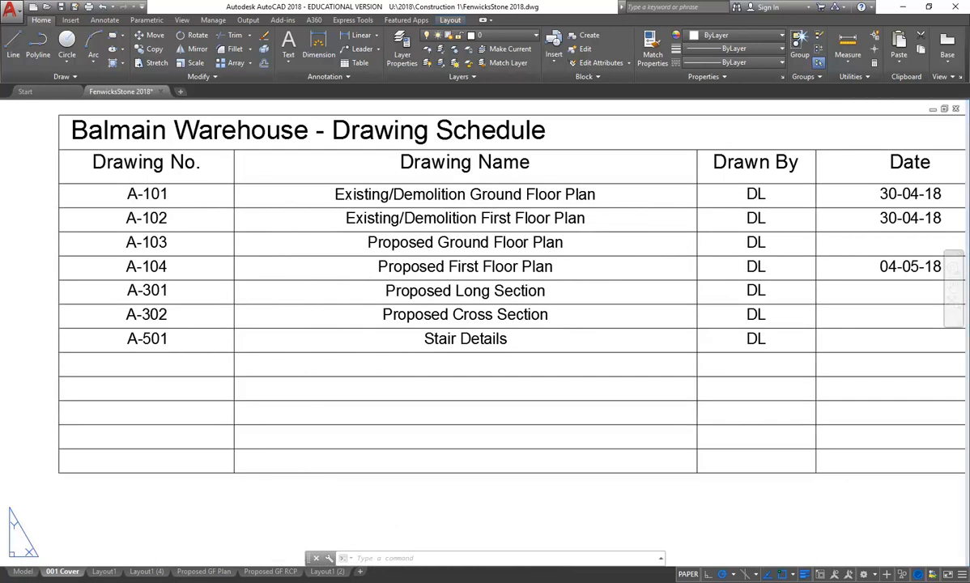
Step: Switch to the assessment PDF in Acrobat Reader and review the stair, reflected ceiling plan and bathroom drawing requirements
left_click(299, 581)
left_click(301, 542)
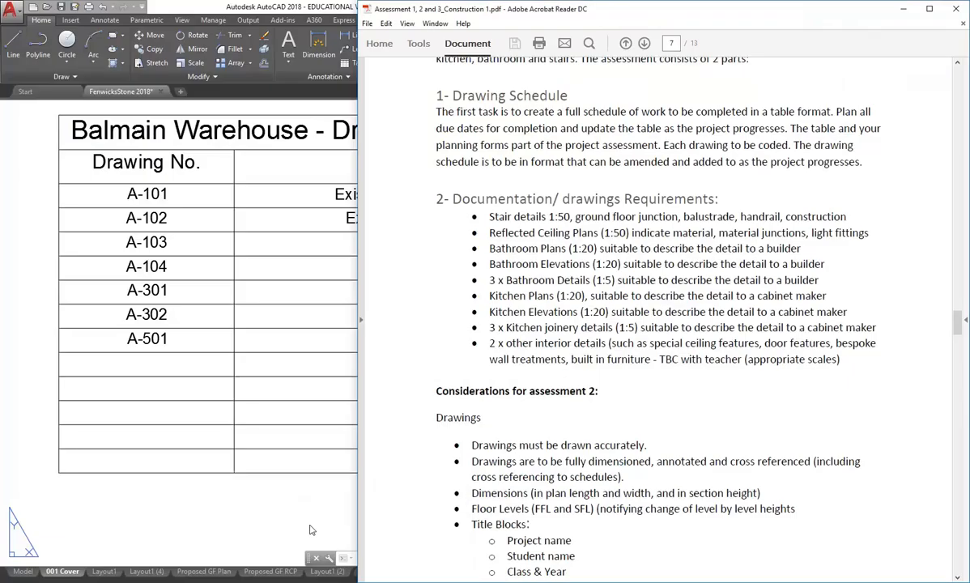
left_click_drag(483, 216, 778, 213)
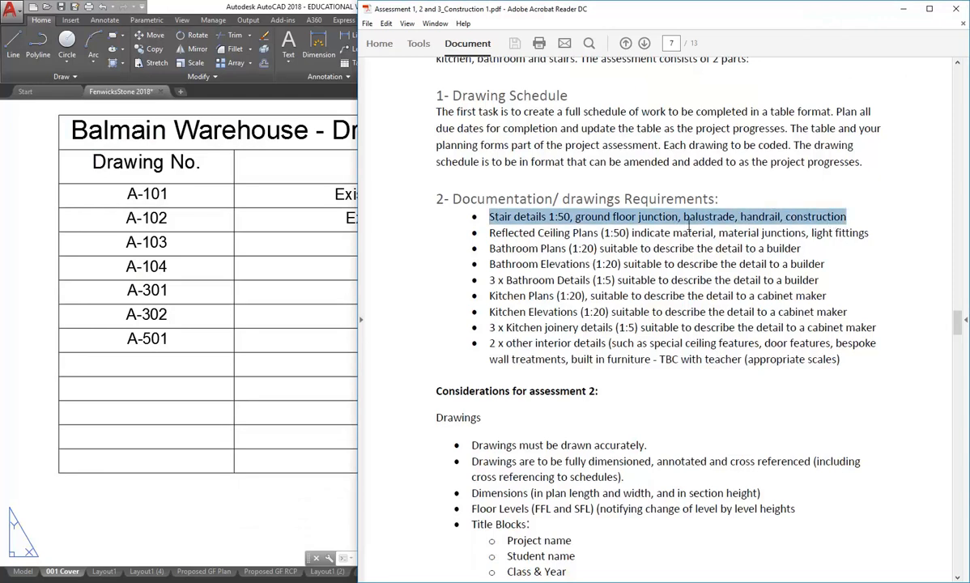
left_click(559, 216)
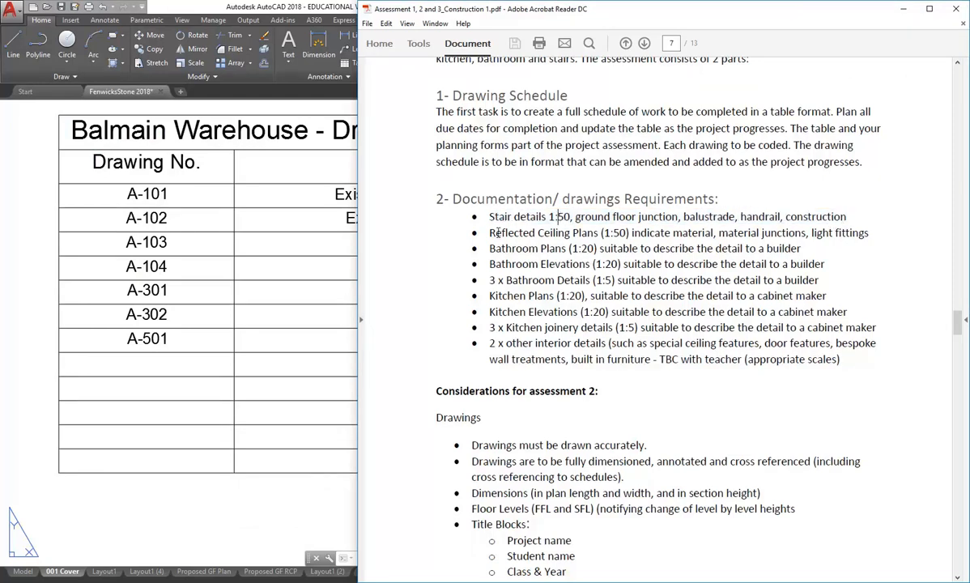
left_click_drag(514, 232, 847, 241)
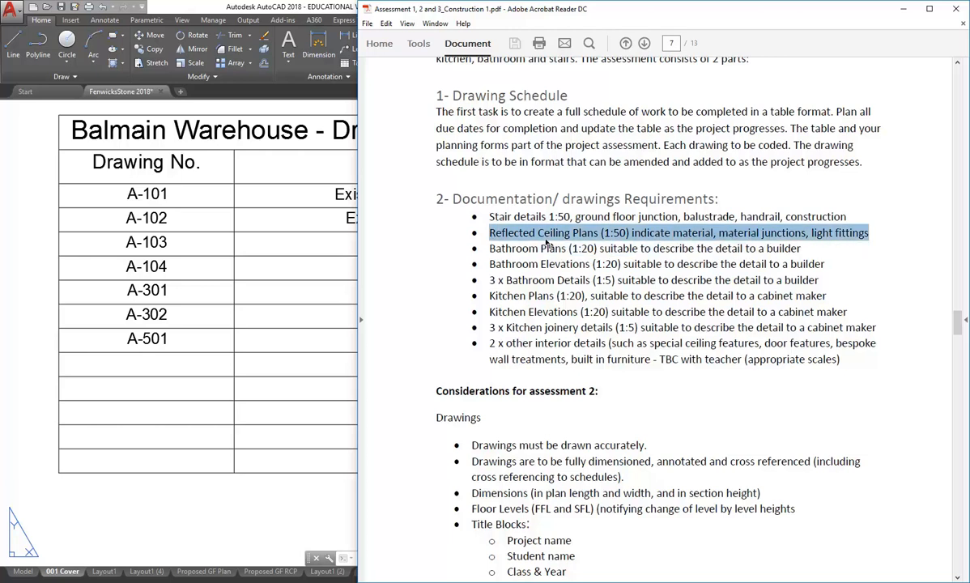
double_click(491, 248)
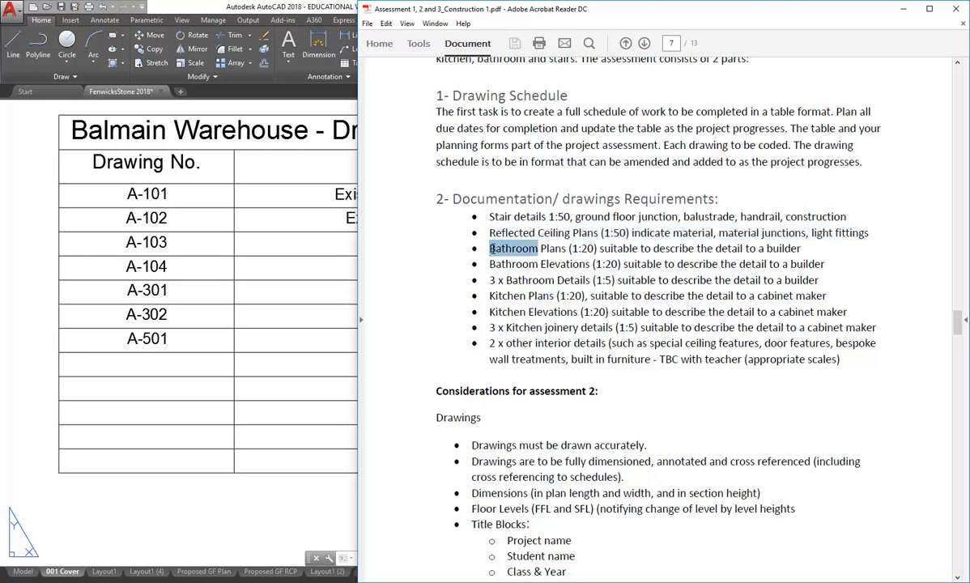
left_click(807, 250)
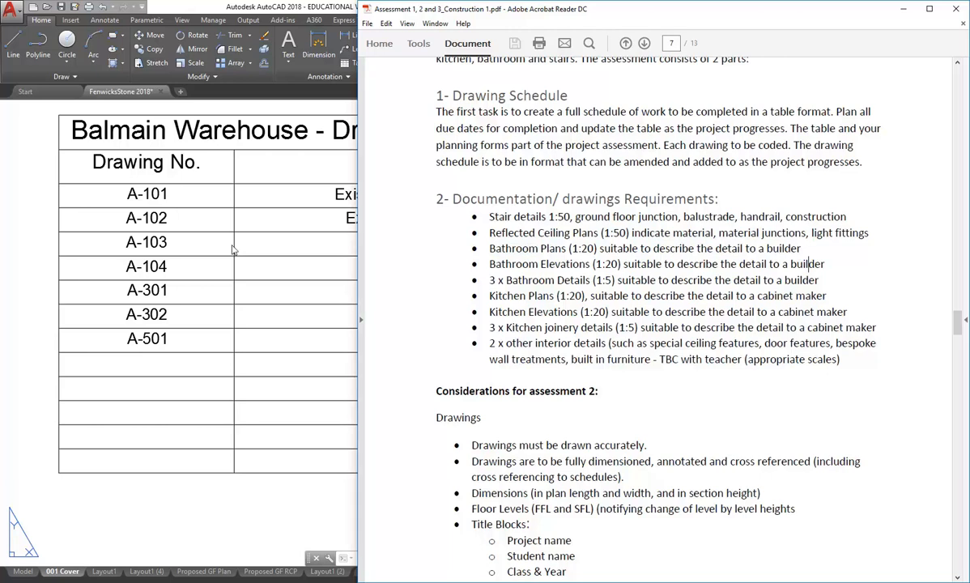
Step: Return to AutoCAD and fill the first empty schedule row with drawing number A-503 and drawing name Bathroom Details
left_click(192, 328)
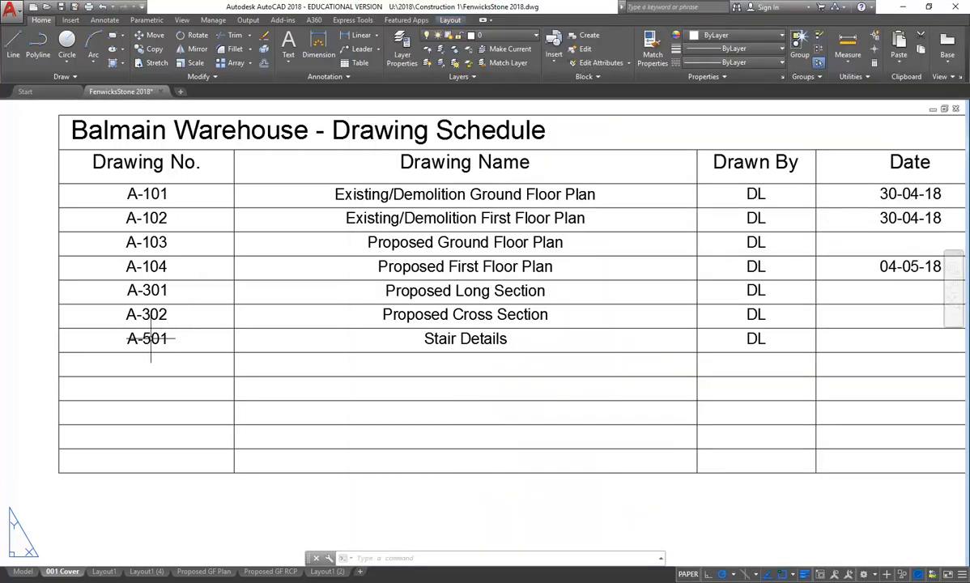
left_click(149, 364)
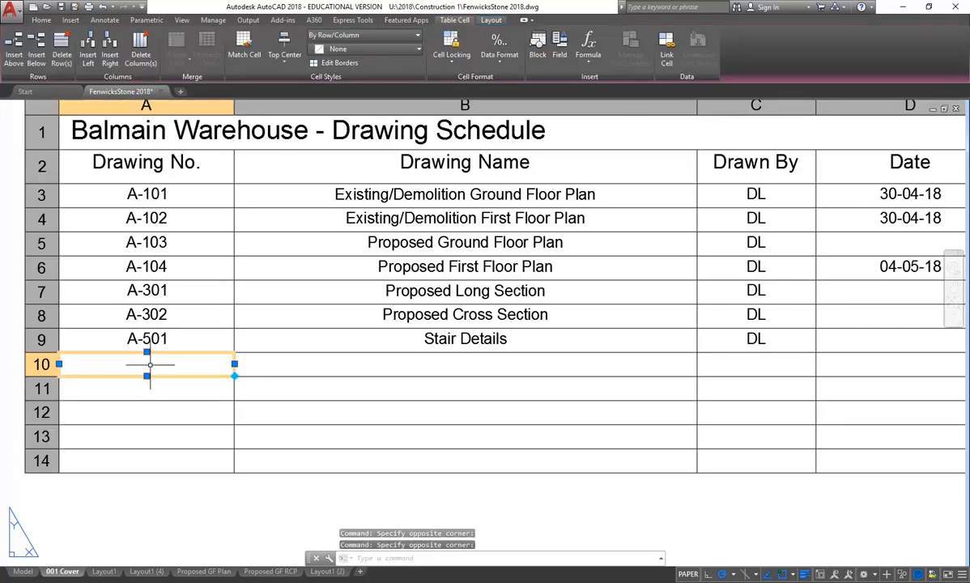
double_click(150, 365)
type("A-503")
left_click(348, 359)
double_click(418, 368)
type("bB")
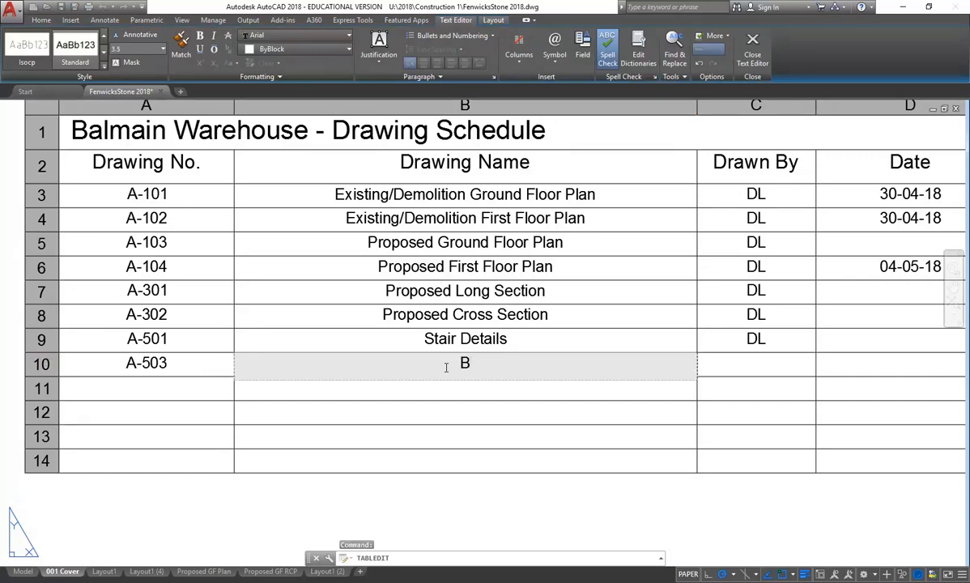
type("athr")
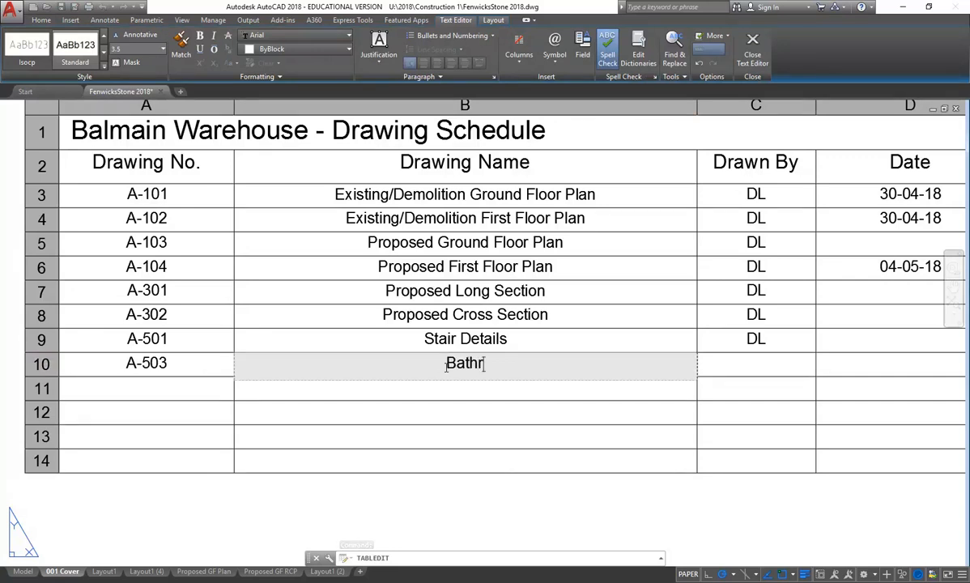
type("oom Details")
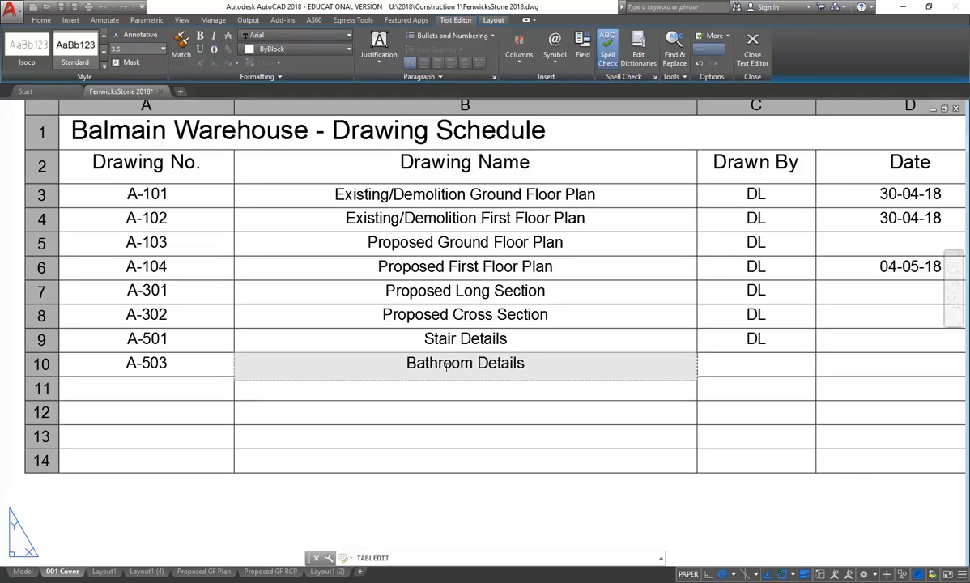
left_click(756, 373)
double_click(758, 376)
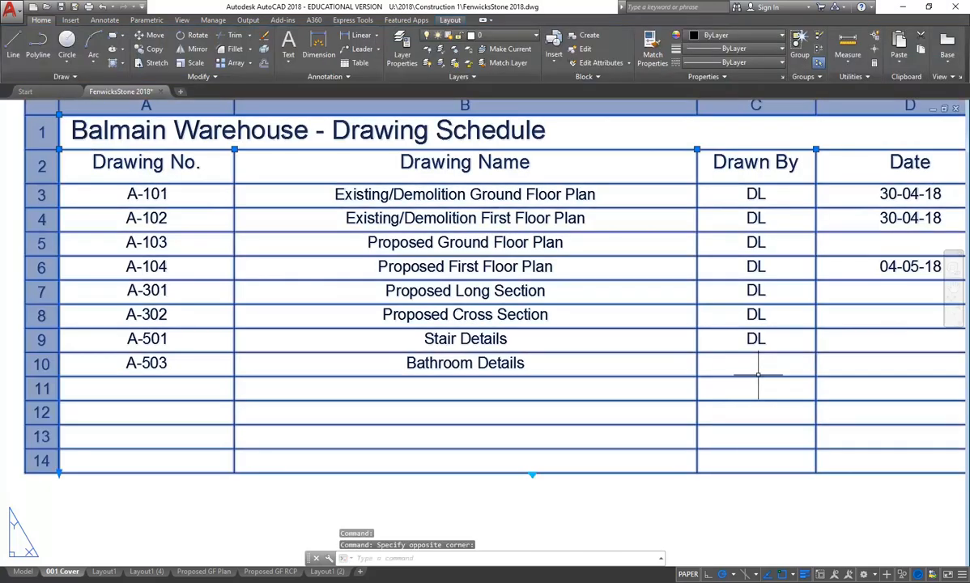
key("Escape")
key("Escape")
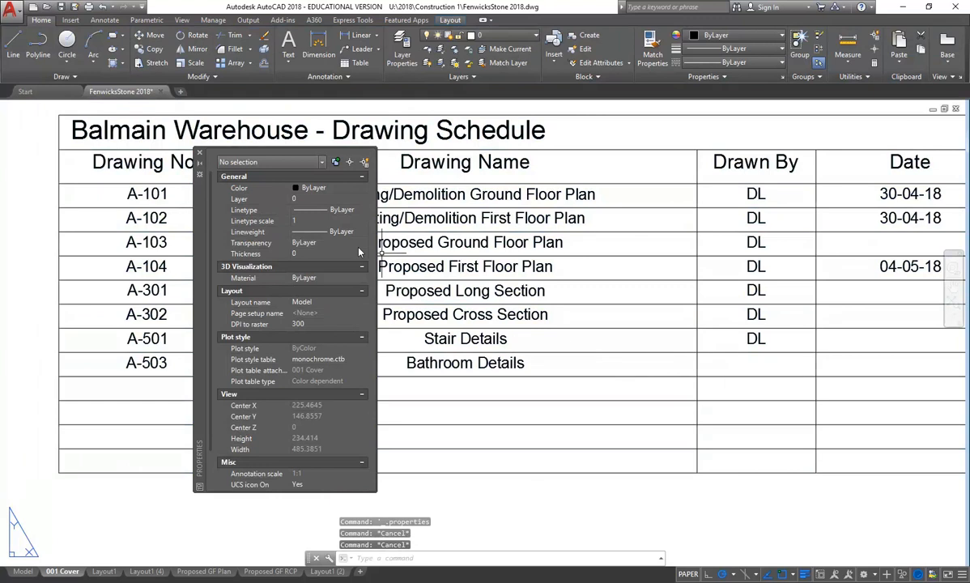
left_click(200, 154)
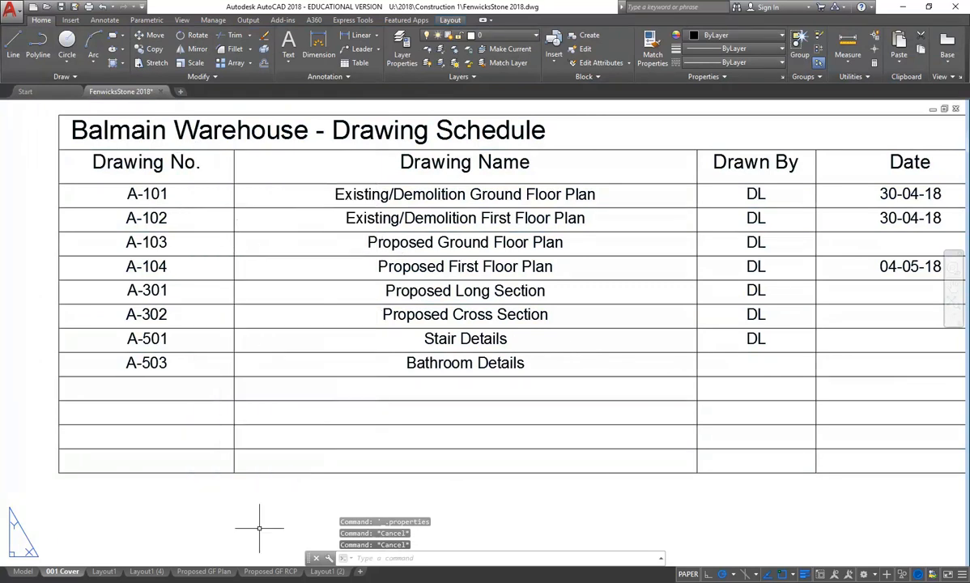
Step: Create a copy of the Proposed GF Plan layout at the end of the layouts and open the copy
left_click(204, 572)
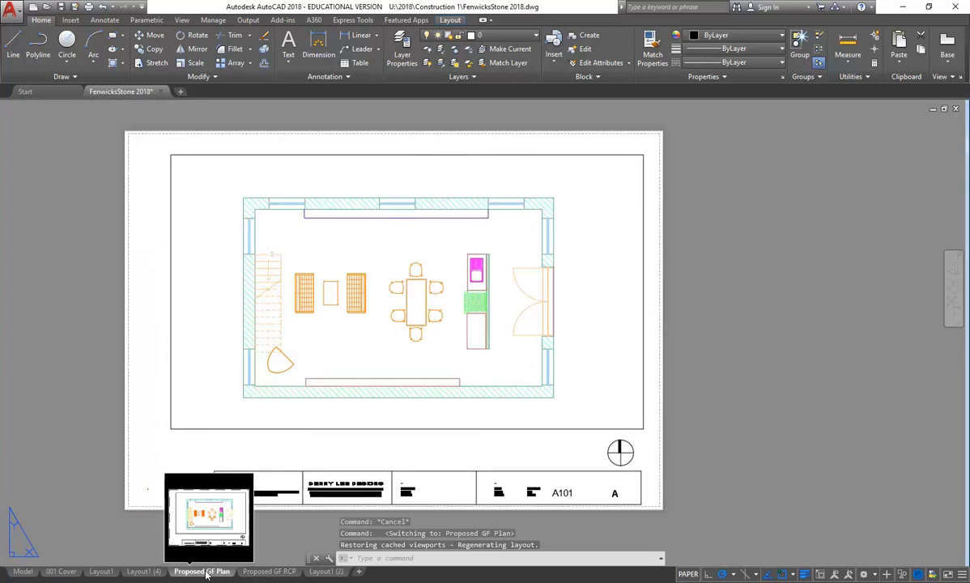
left_click(260, 572)
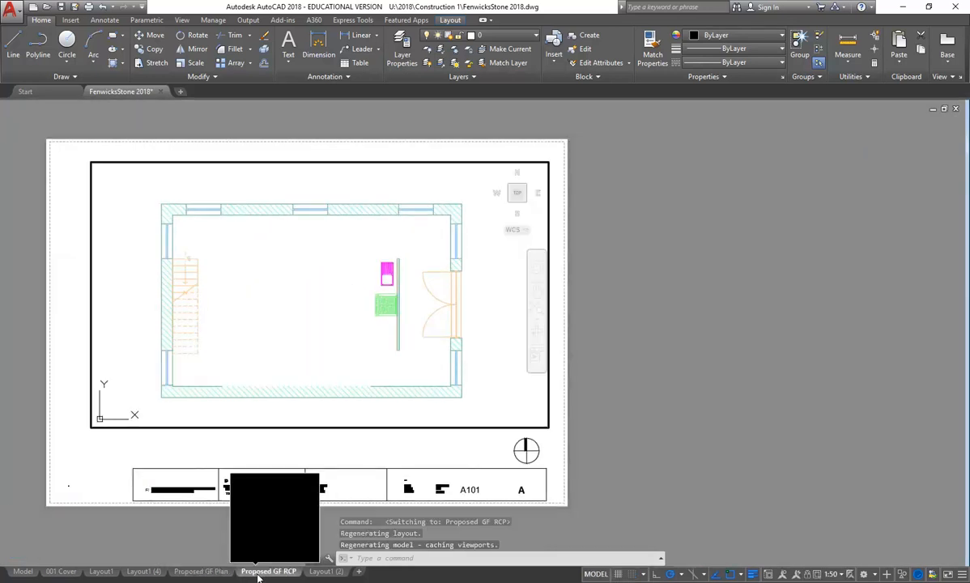
left_click(200, 572)
mouse_move(192, 574)
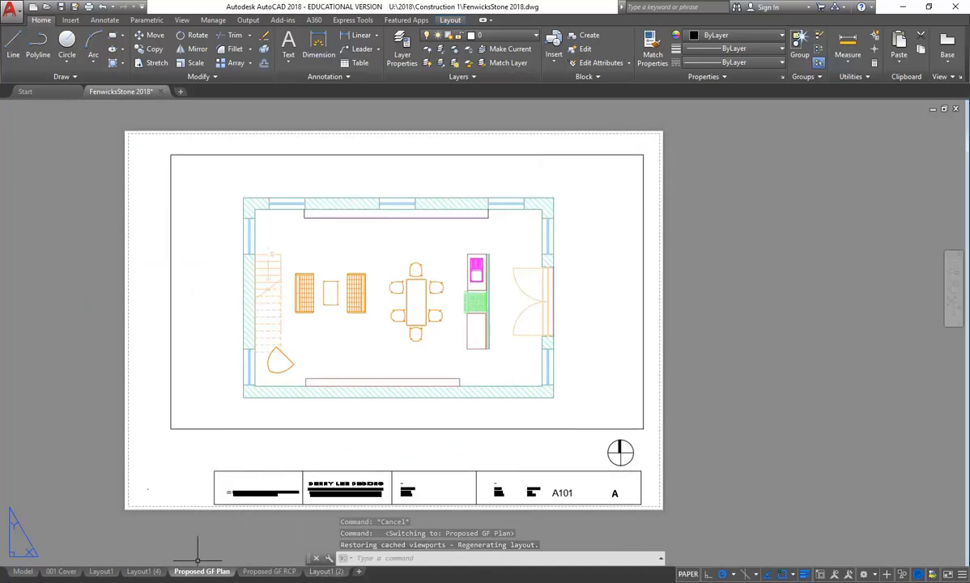
right_click(202, 572)
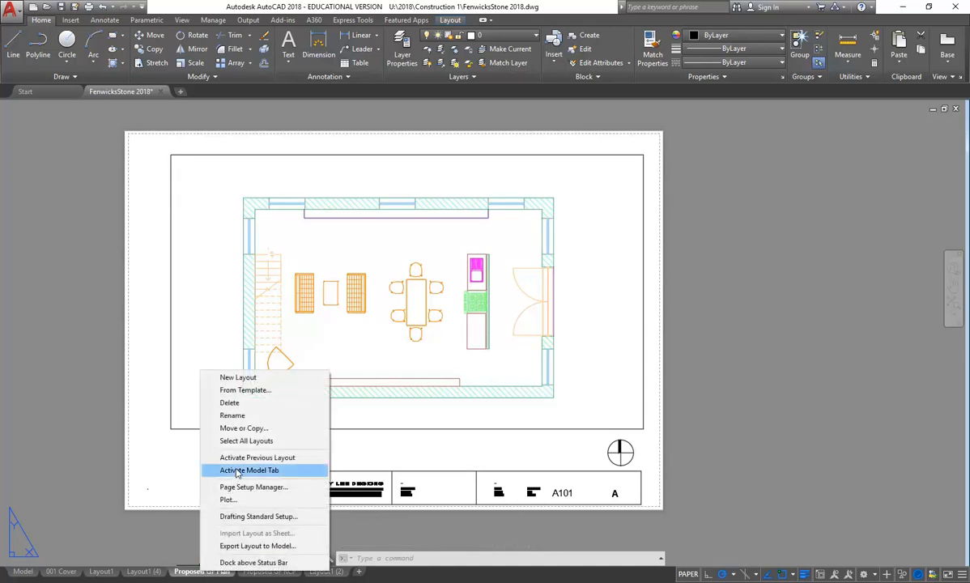
left_click(243, 428)
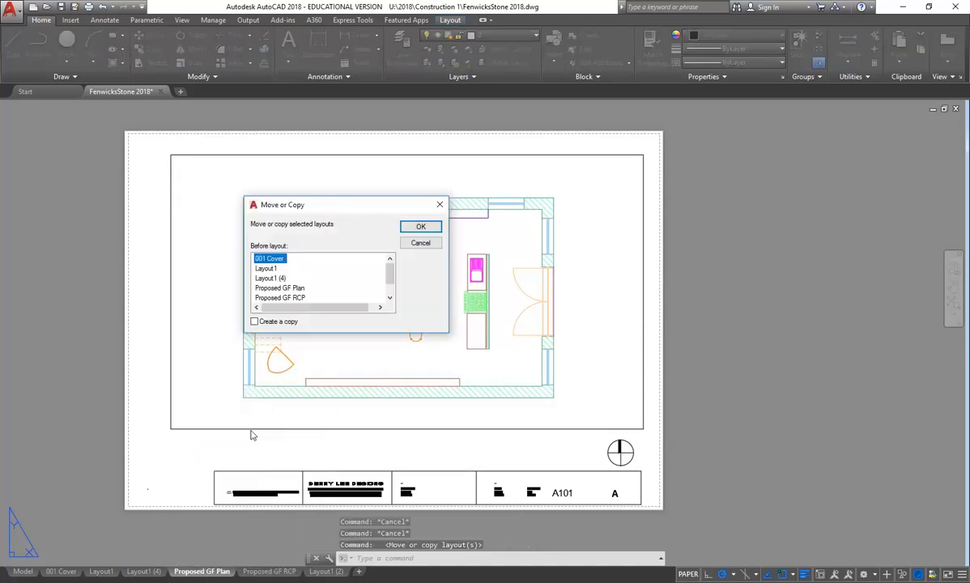
left_click(255, 321)
scroll(368, 263, "down", 1)
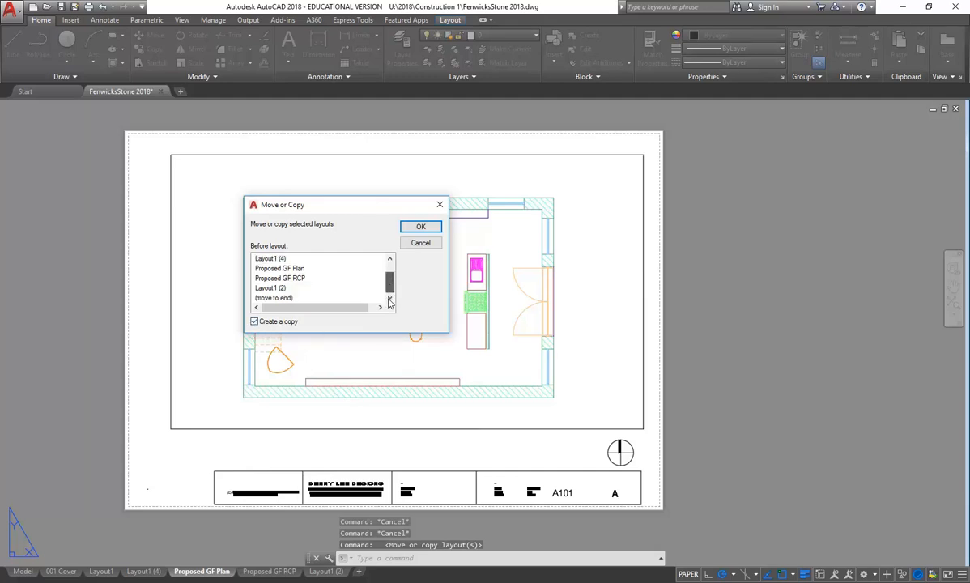
left_click(274, 298)
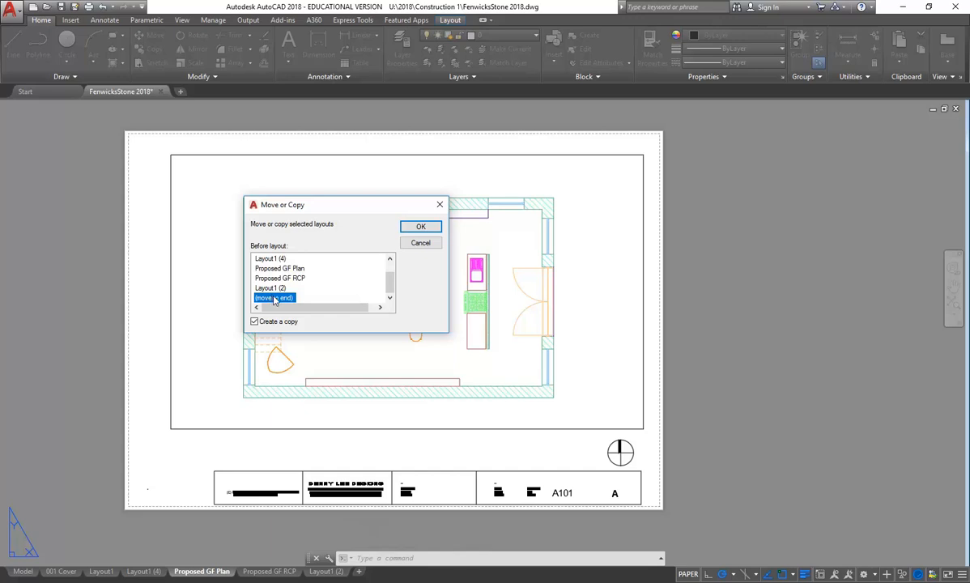
left_click(420, 226)
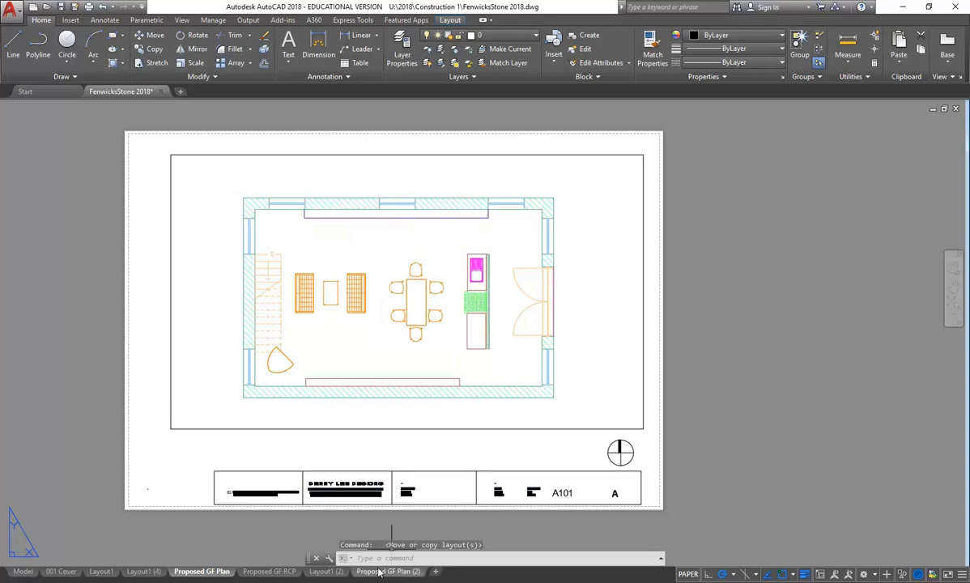
mouse_move(390, 574)
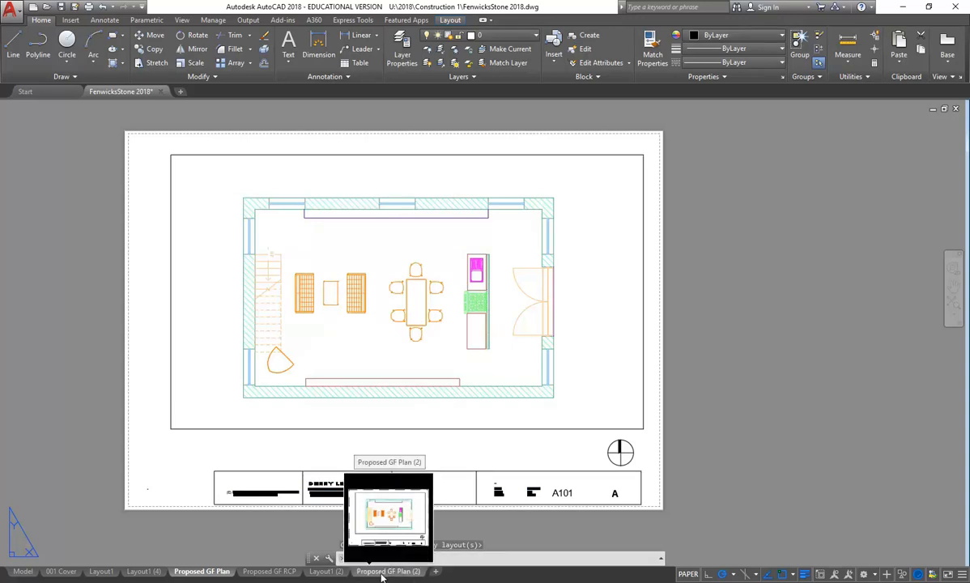
left_click(382, 574)
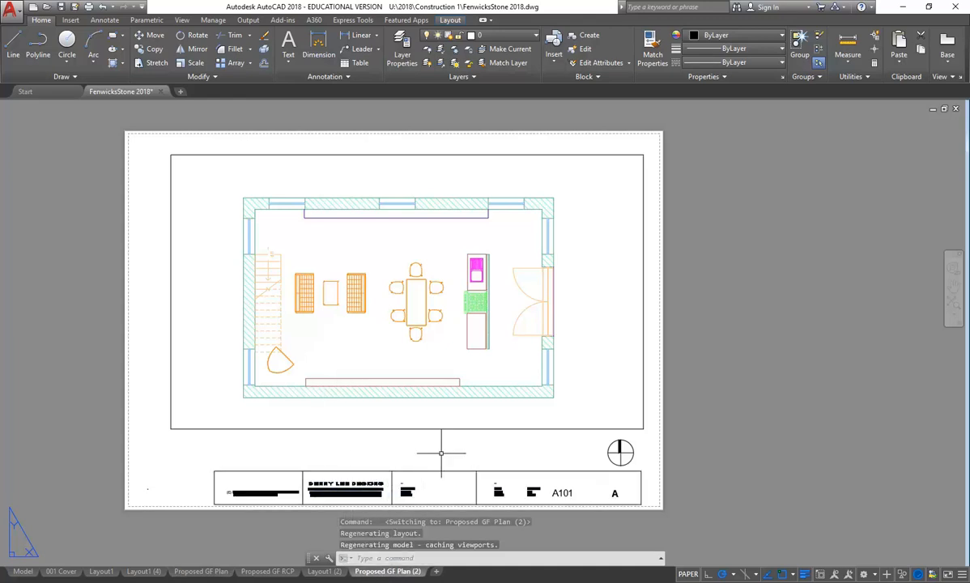
Step: Check which layer the floor plan's viewport frame is on and examine the VIEWPORT layer's properties
left_click(393, 428)
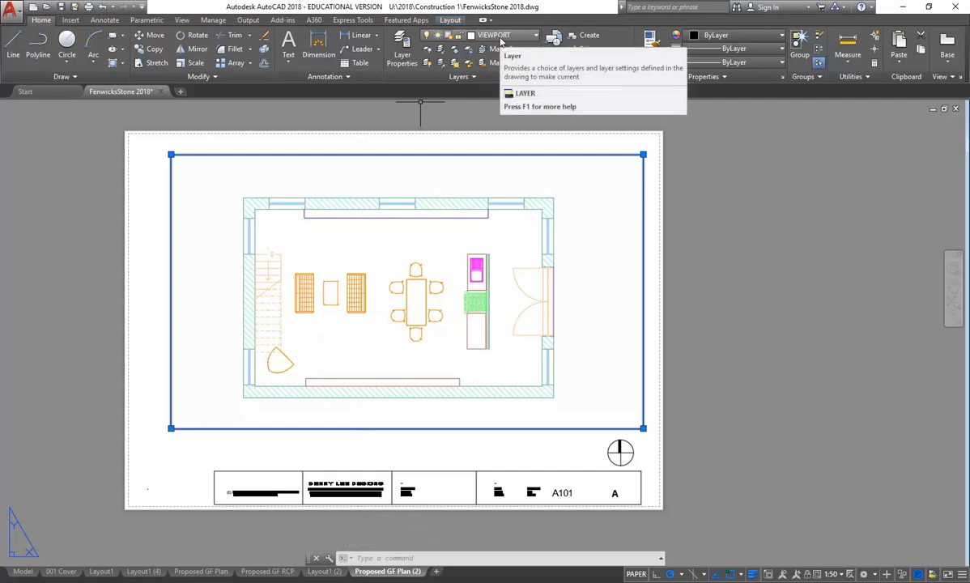
left_click(392, 49)
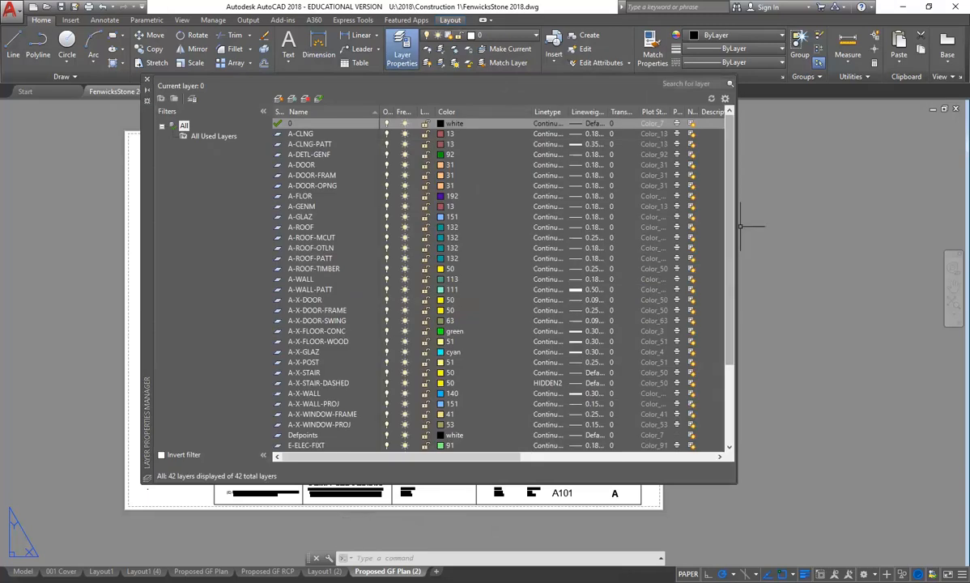
scroll(728, 350, "down", 3)
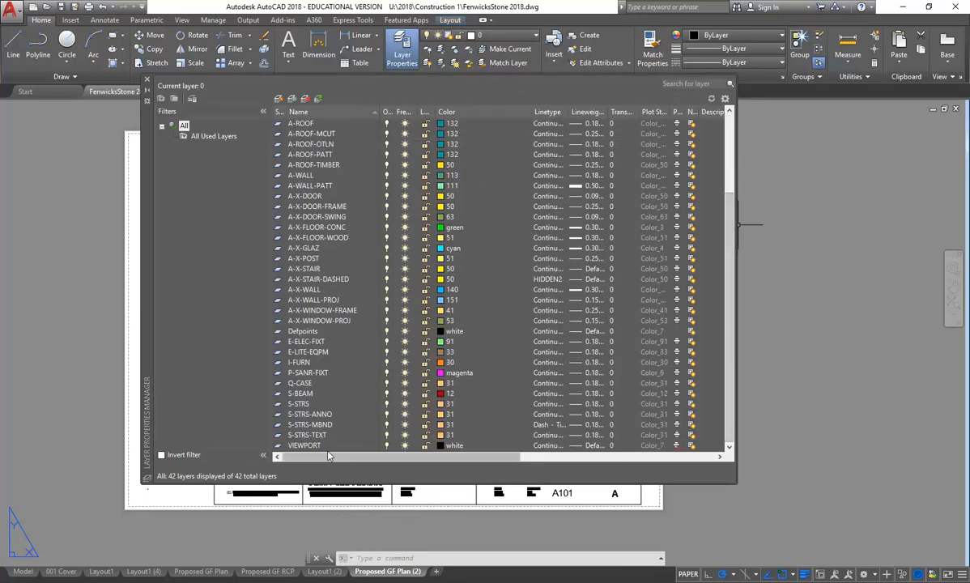
left_click(306, 446)
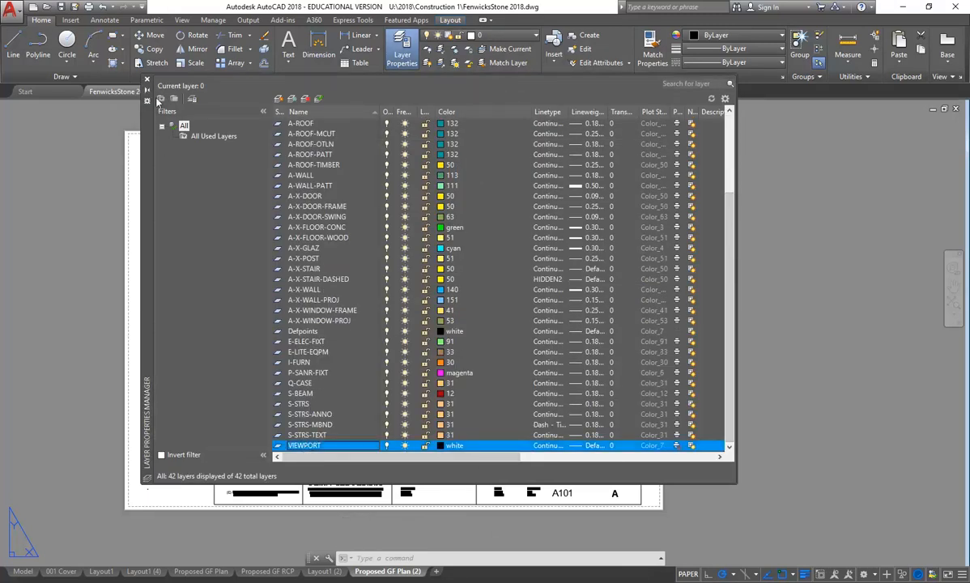
left_click(147, 79)
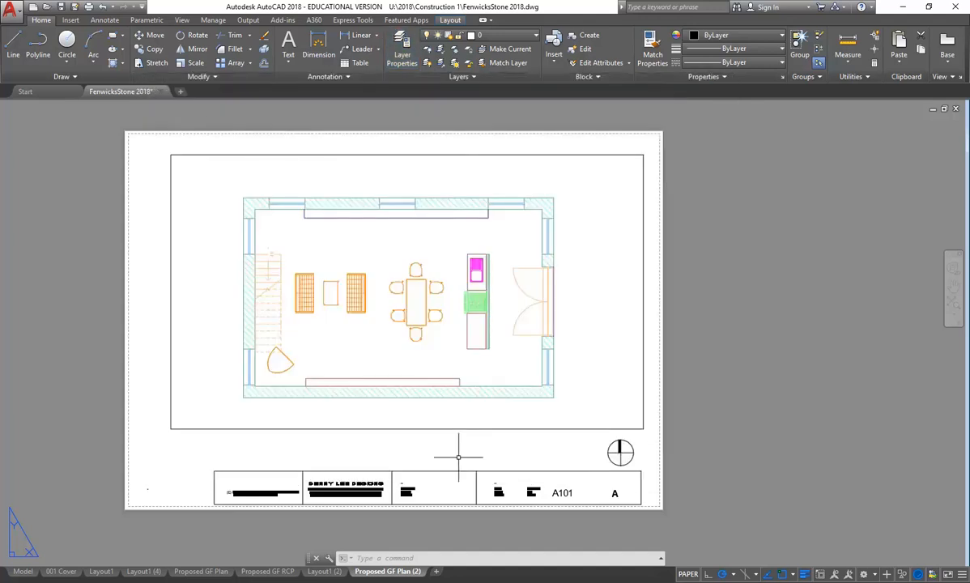
left_click(395, 429)
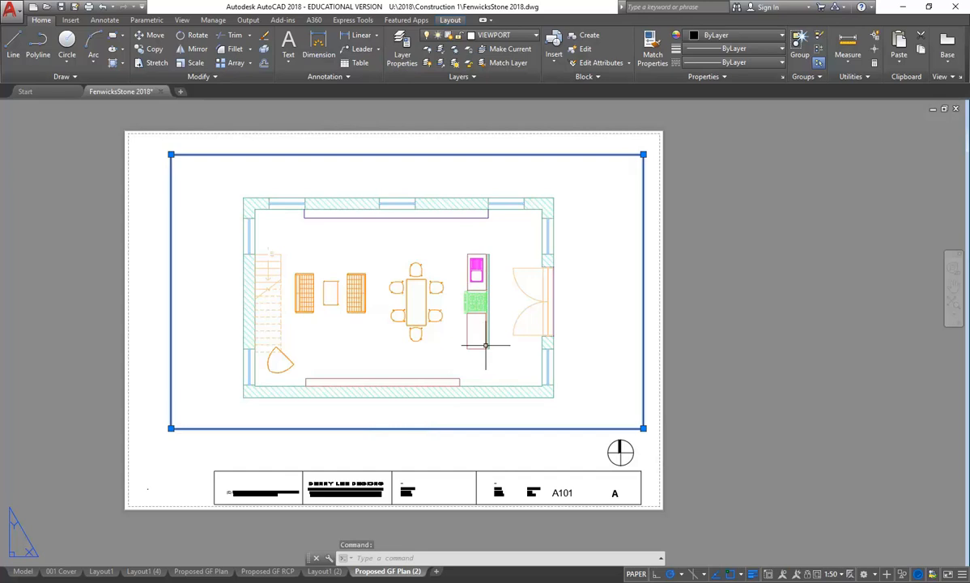
key("Escape")
key("Escape")
key("Escape")
Step: Turn the VIEWPORT layer off and back on to test the visibility of the viewport frame
left_click(489, 35)
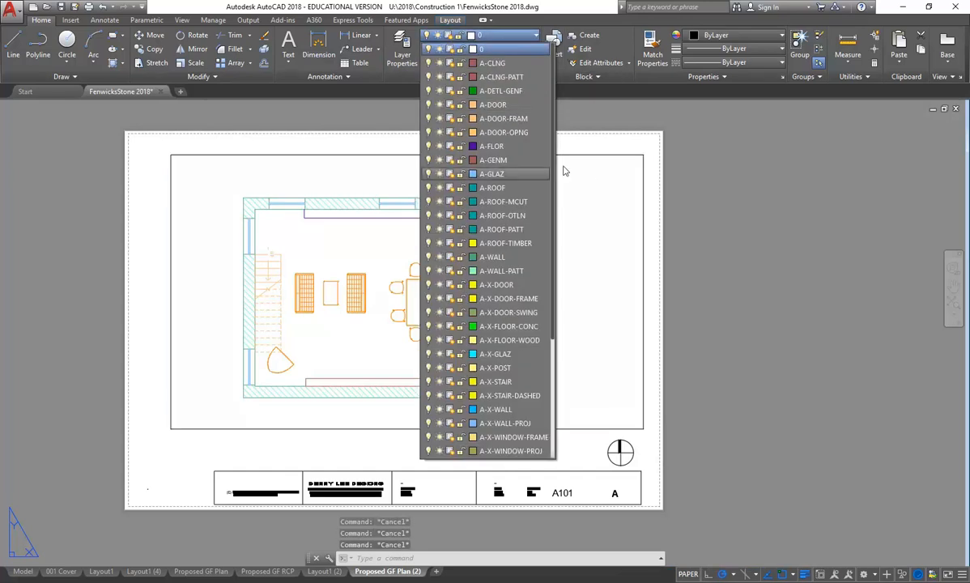
scroll(553, 148, "down", 5)
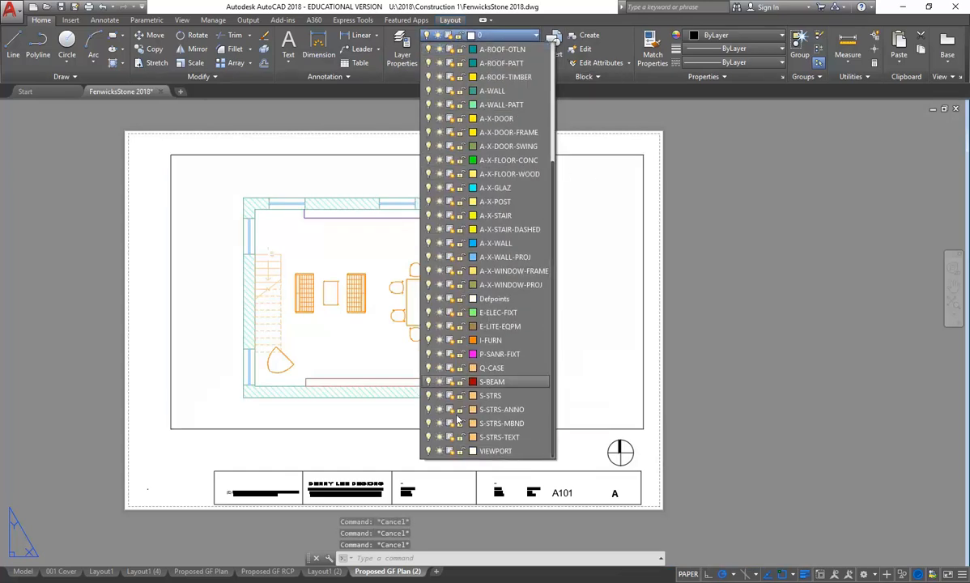
left_click(429, 451)
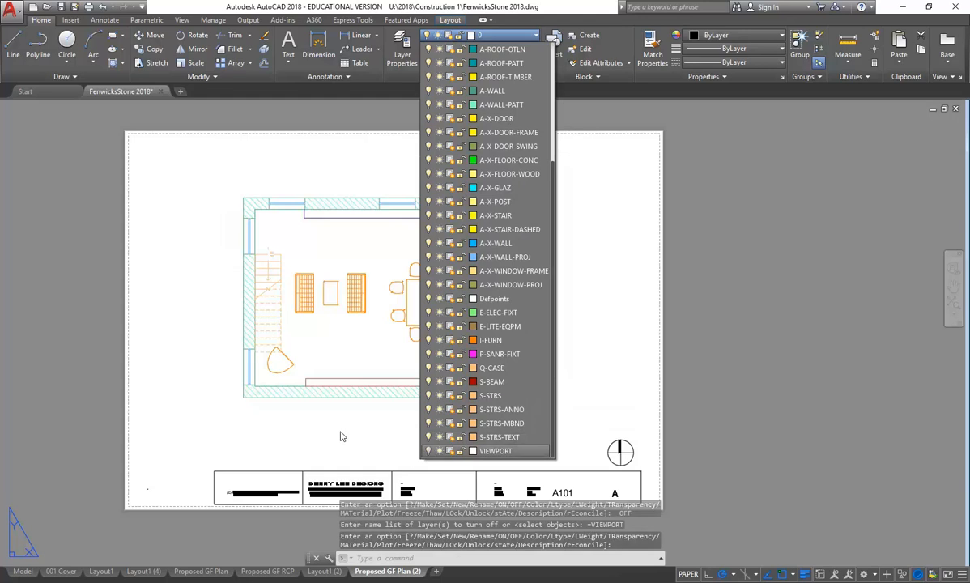
left_click(428, 451)
left_click(301, 435)
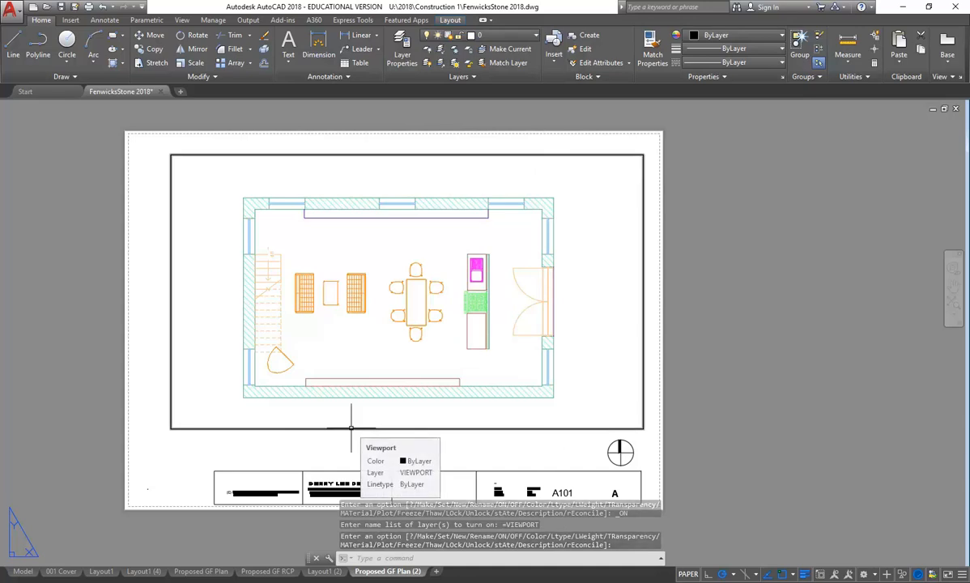
Step: Shrink the floor plan viewport to about 214 wide by 148 high, keeping its upper-left corner in place
left_click(451, 429)
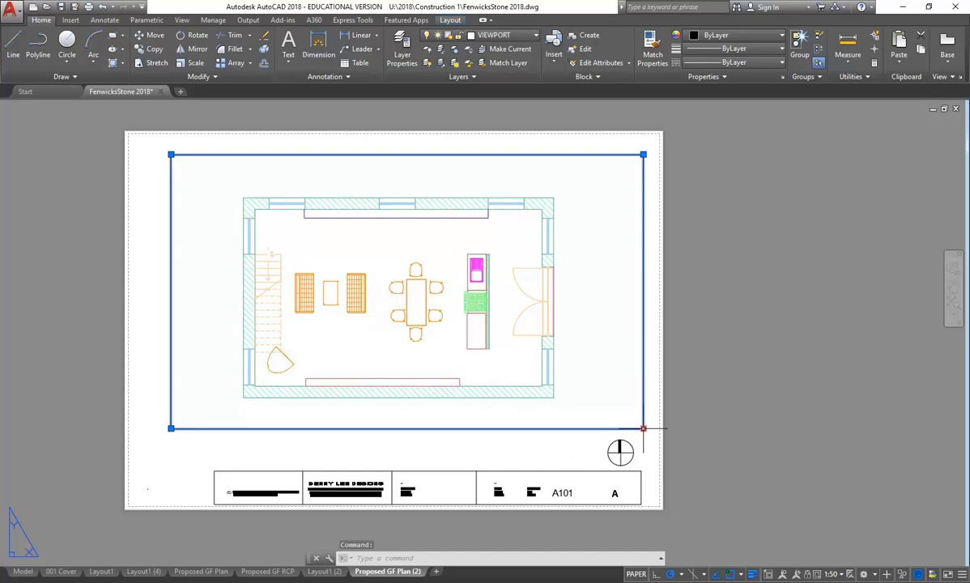
left_click(642, 429)
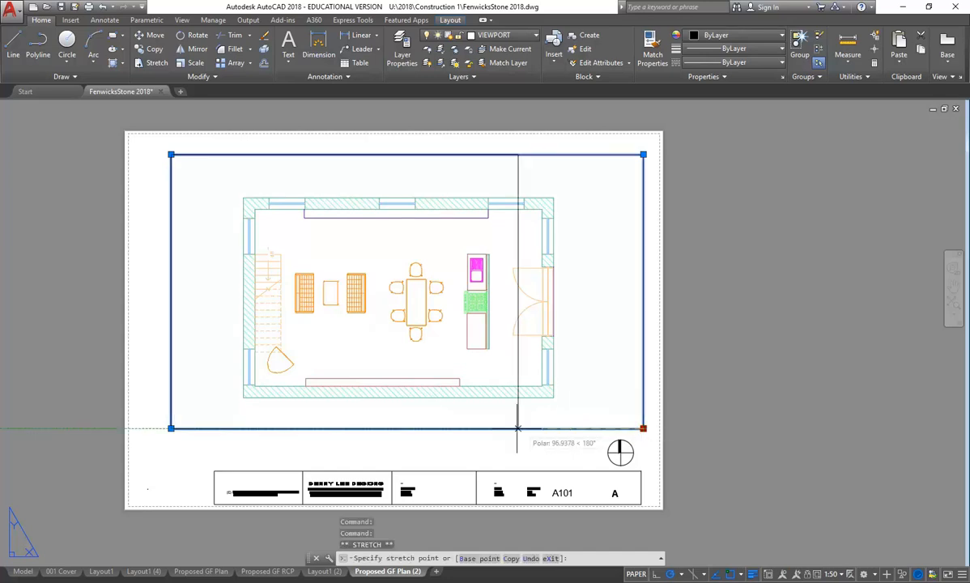
left_click(430, 428)
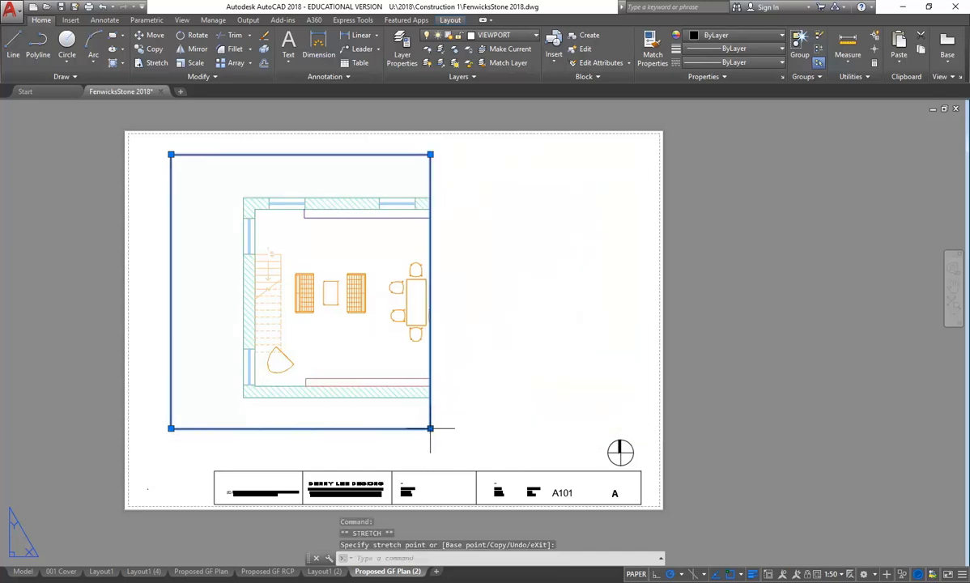
left_click(430, 429)
left_click(443, 343)
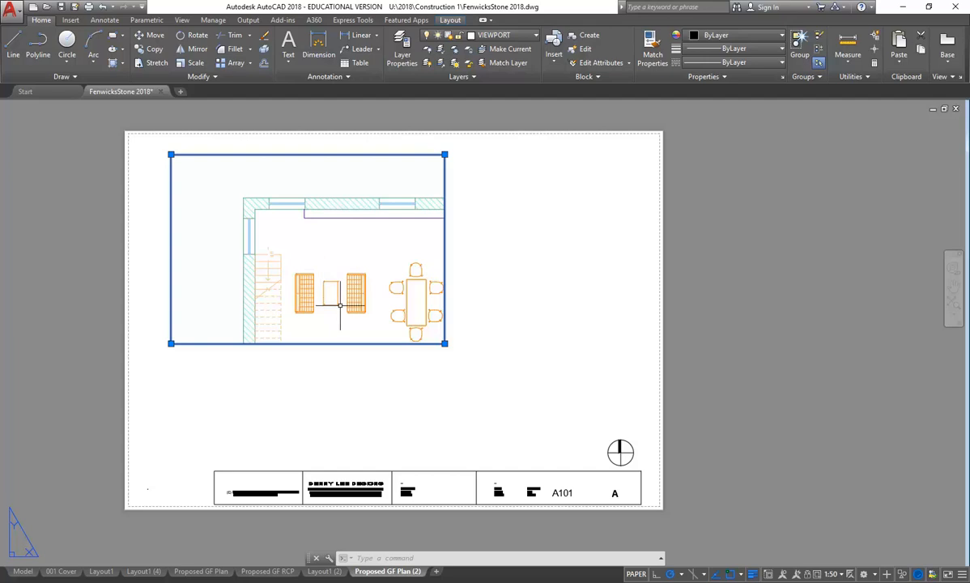
key("Escape")
key("Escape")
key("Escape")
Step: Switch back and forth between model space inside the viewport and paper space, ending in paper space
left_click(321, 342)
left_click(636, 575)
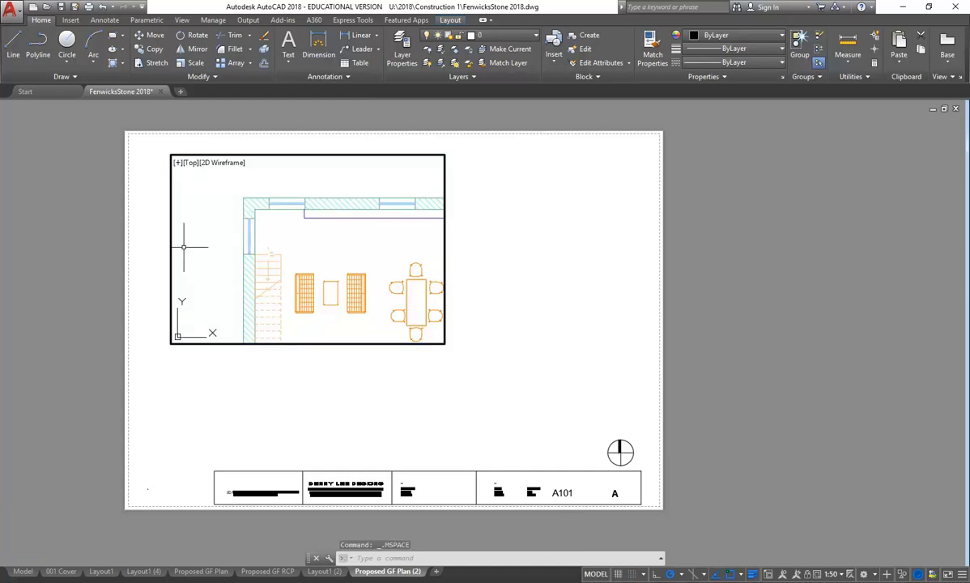
left_click(595, 575)
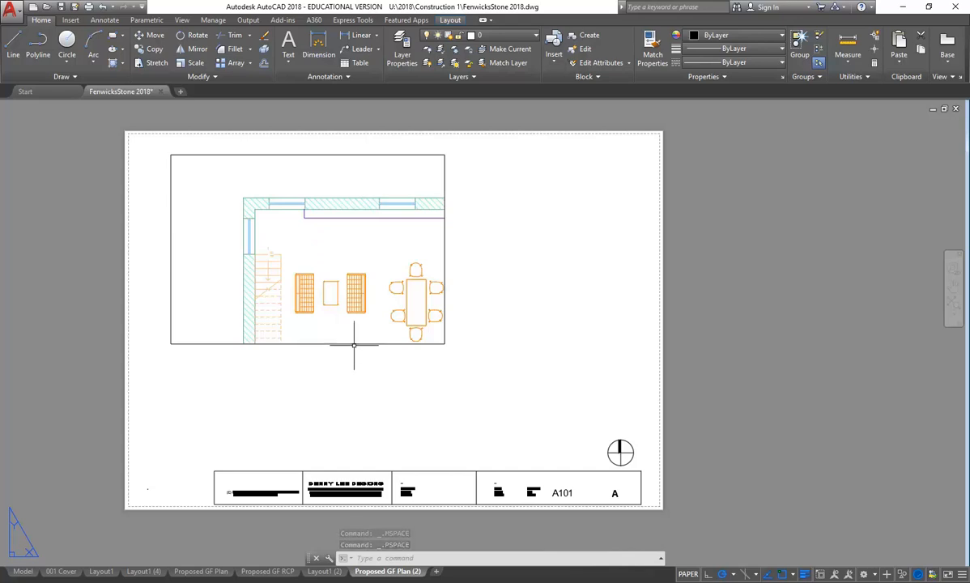
left_click(689, 574)
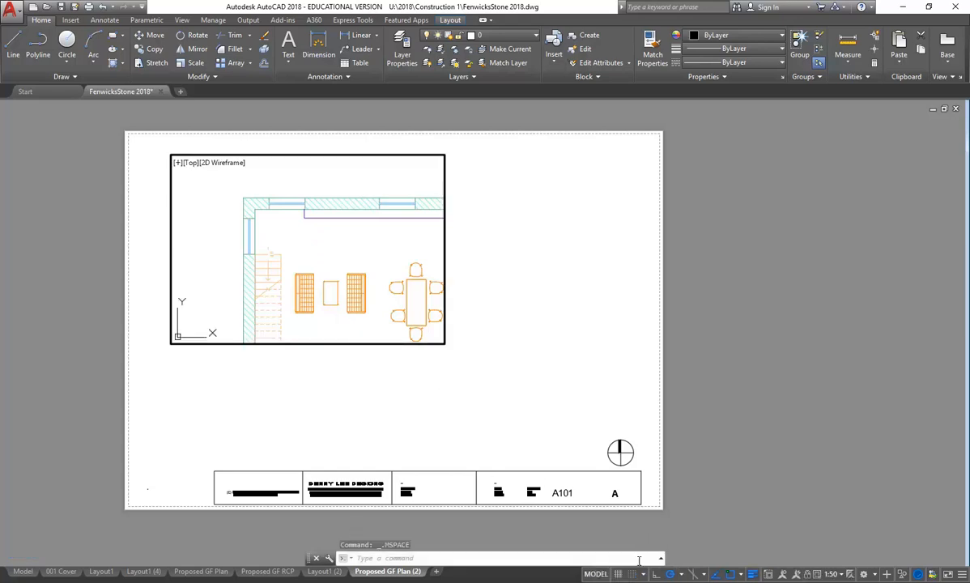
left_click(595, 575)
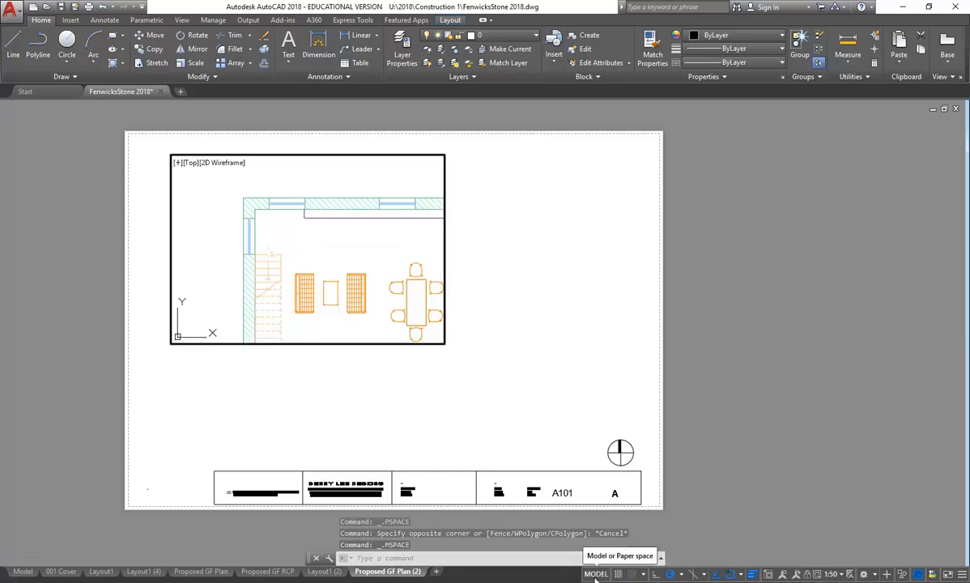
double_click(555, 225)
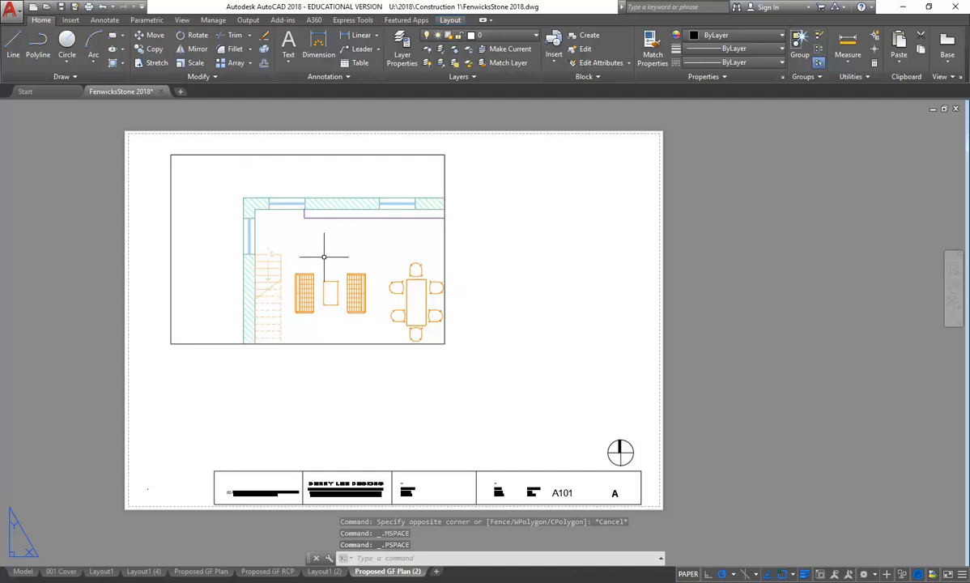
double_click(264, 204)
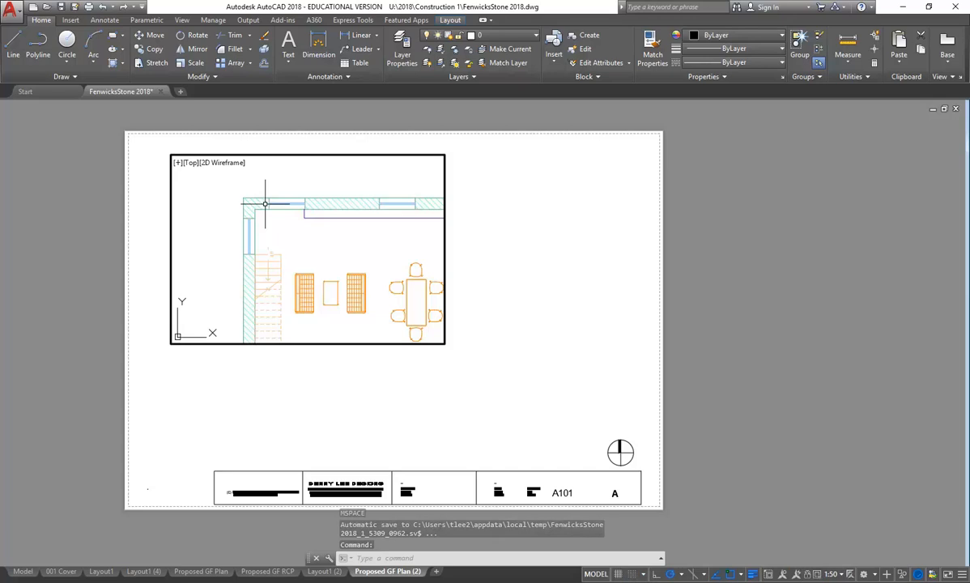
type("ps")
key("Return")
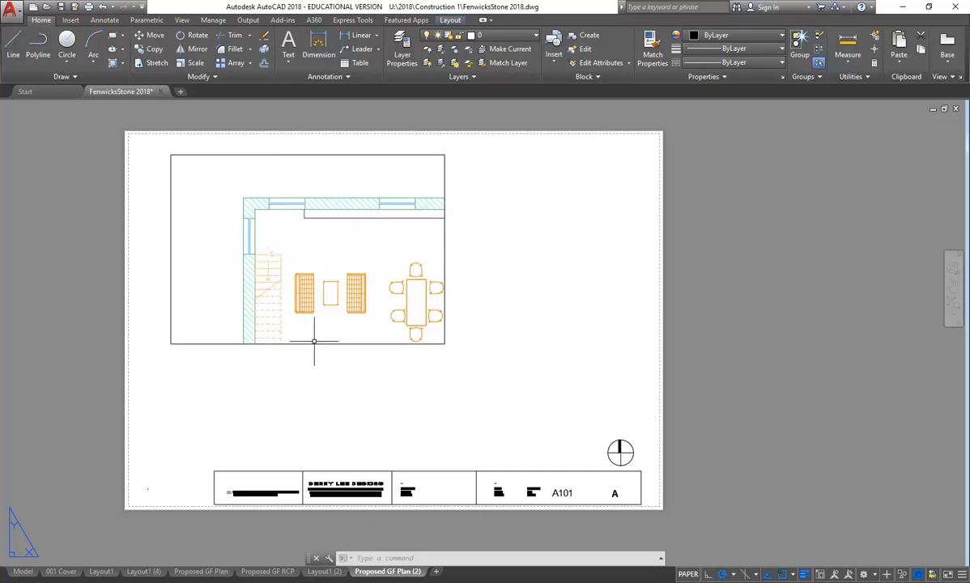
Step: Open the viewport's properties and set its standard scale to 1:20, moving the palette clear of the viewport
left_click(372, 343)
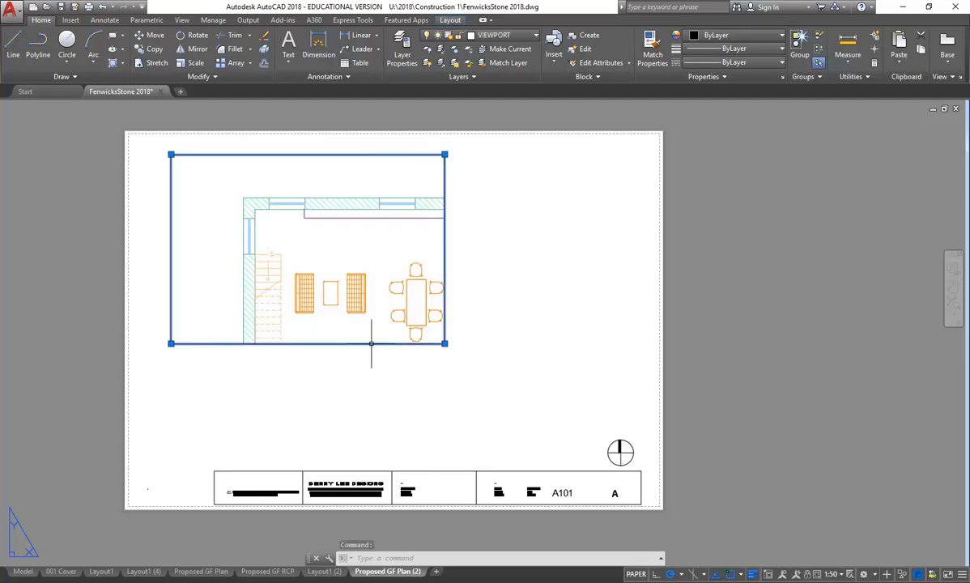
right_click(372, 343)
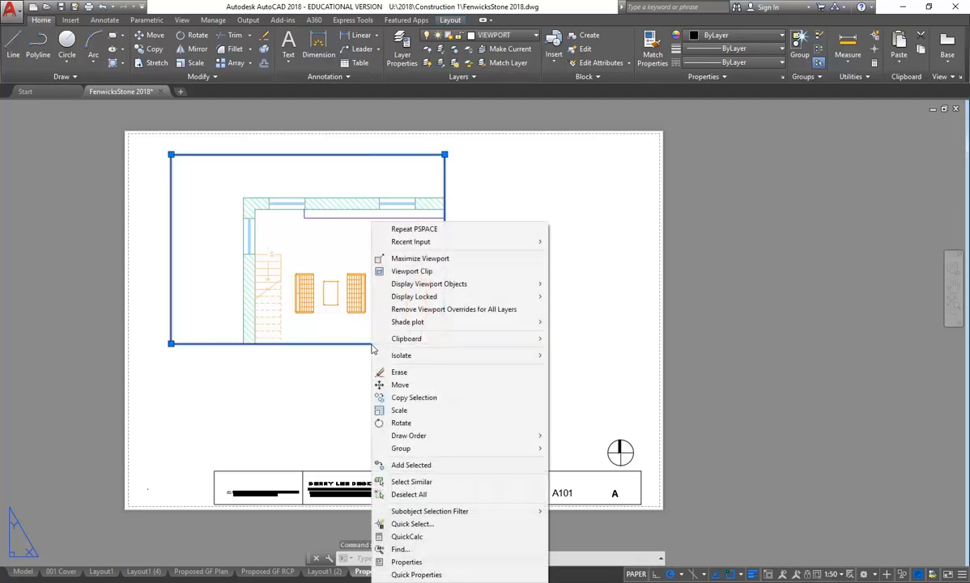
left_click(406, 561)
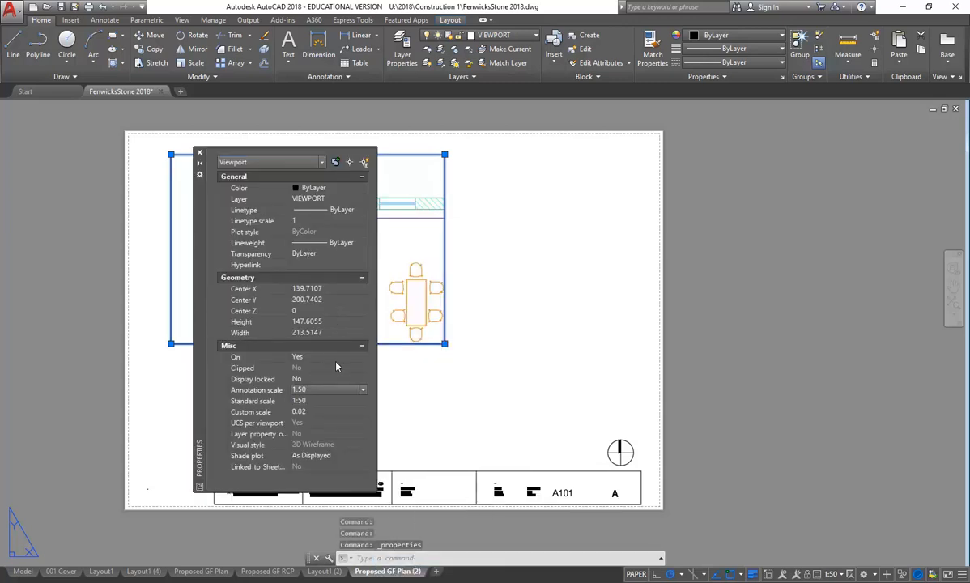
left_click(362, 390)
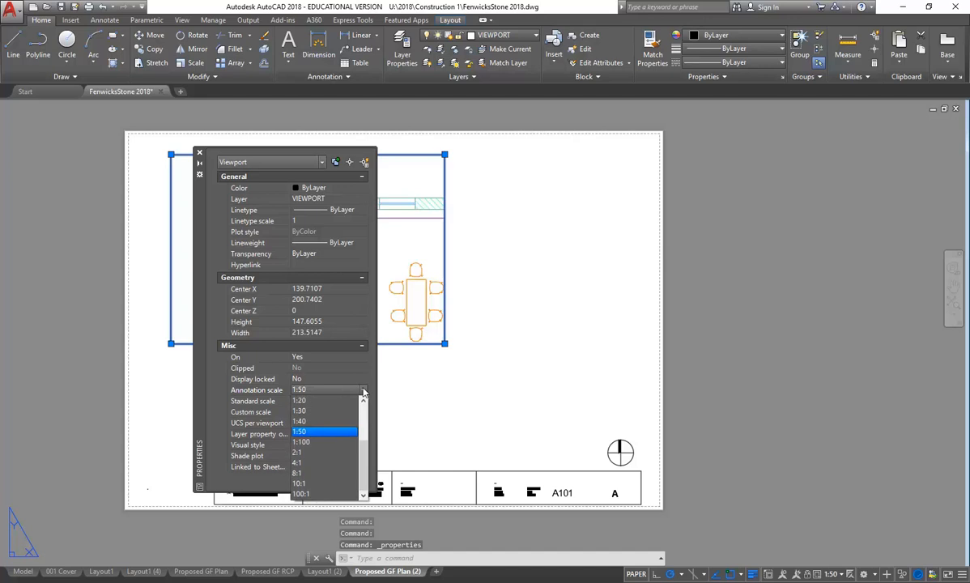
left_click(324, 432)
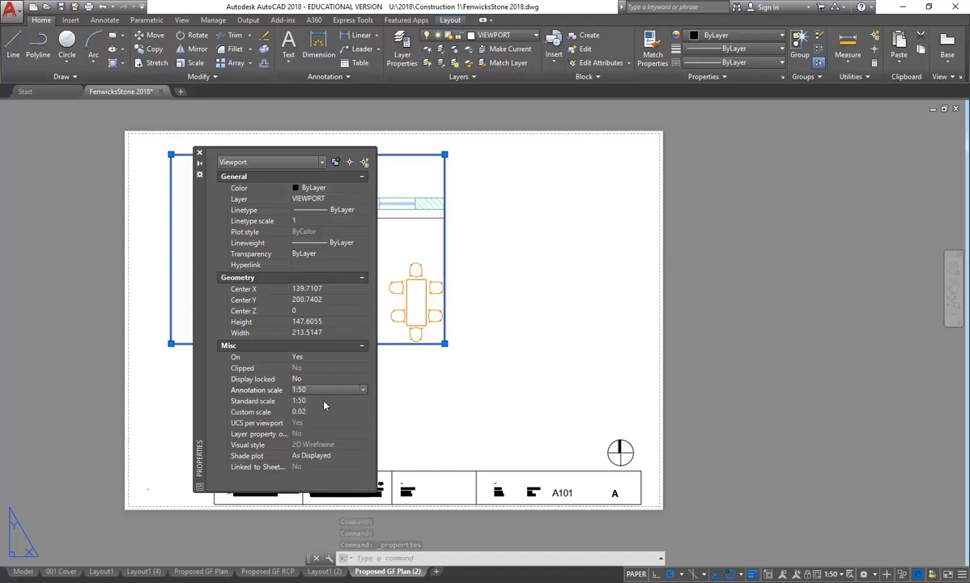
left_click(323, 402)
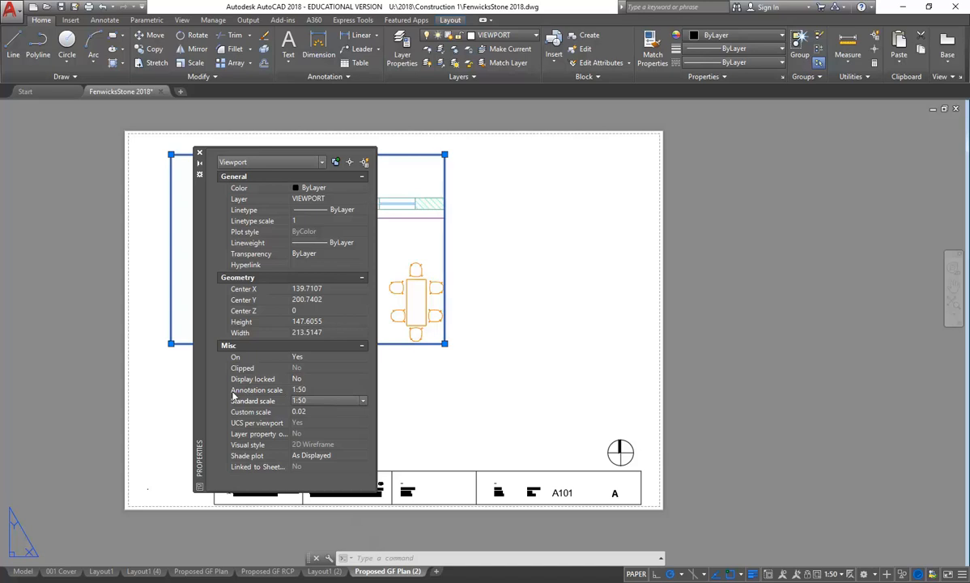
left_click(361, 402)
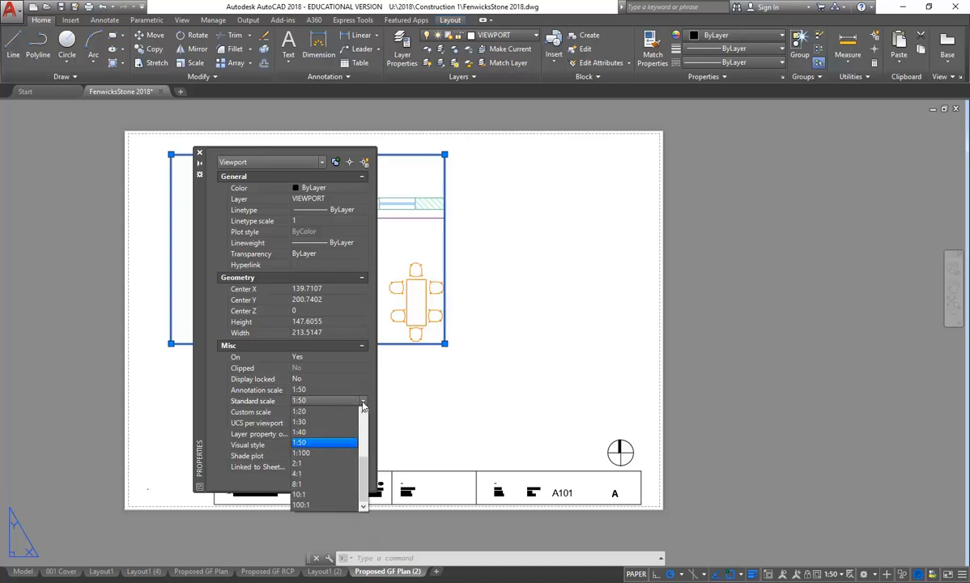
left_click(322, 413)
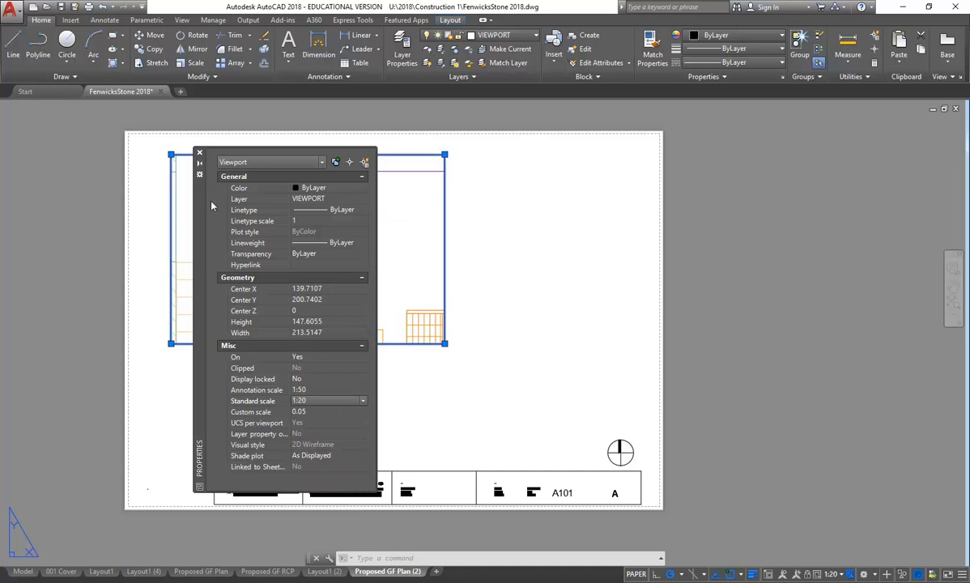
left_click_drag(194, 197, 588, 198)
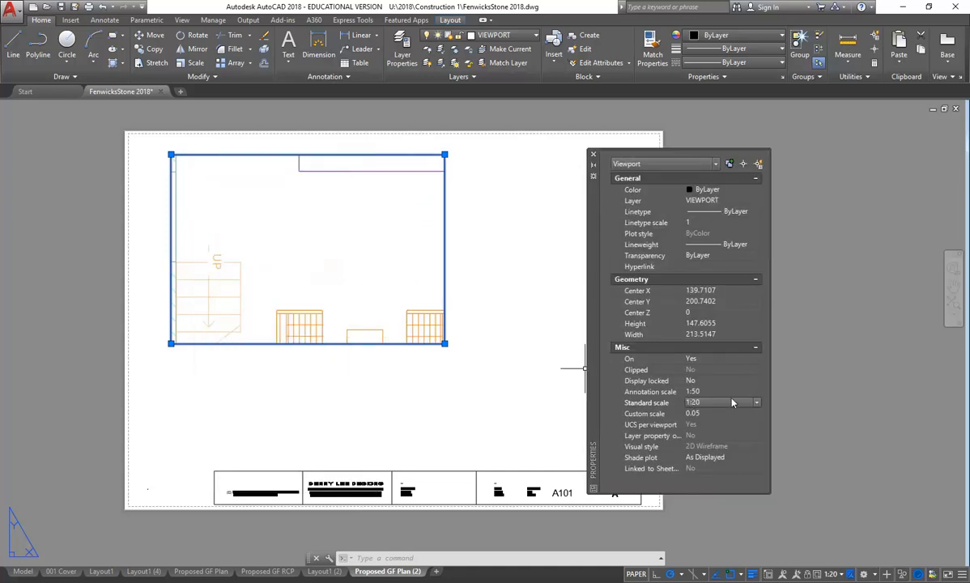
mouse_move(417, 344)
key("Escape")
key("Escape")
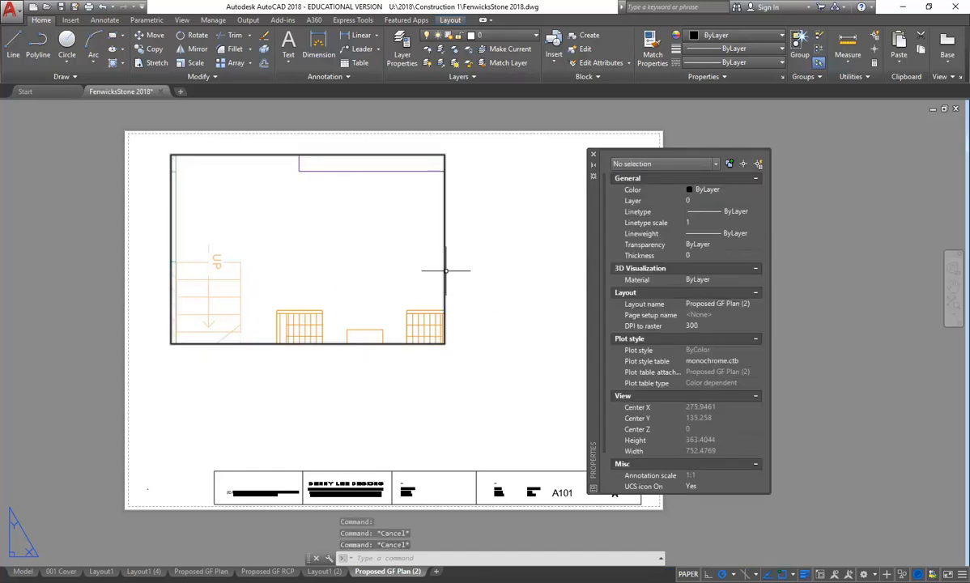
left_click(445, 271)
key("Escape")
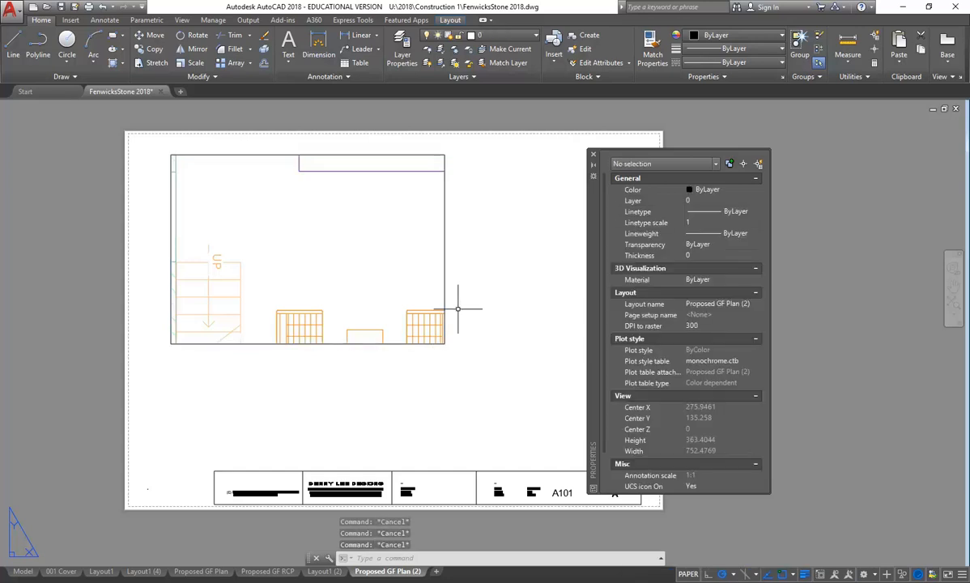
Step: Reselect the viewport, set its annotation scale to 1:20 to match the standard scale, and close the properties
left_click(445, 261)
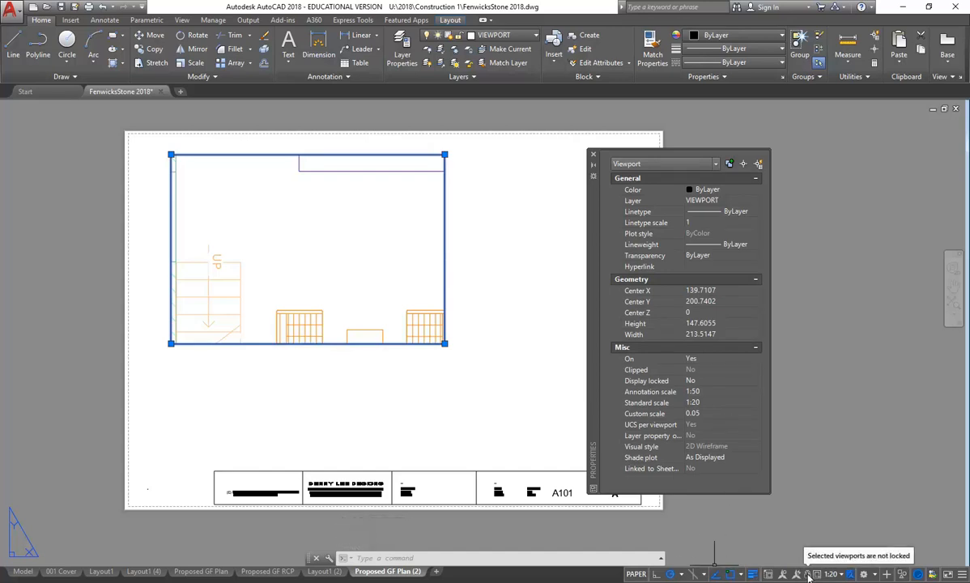
left_click(734, 402)
left_click(757, 402)
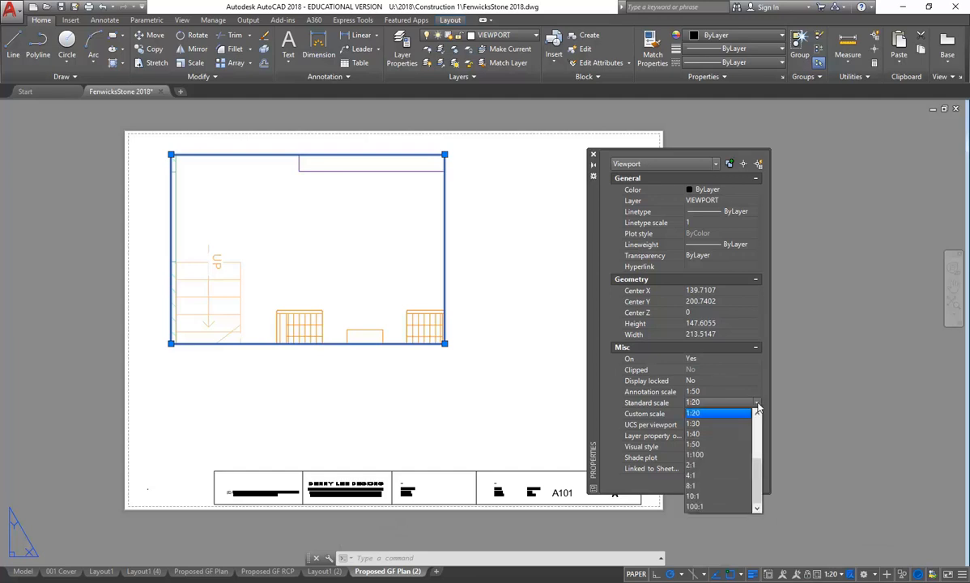
left_click(693, 415)
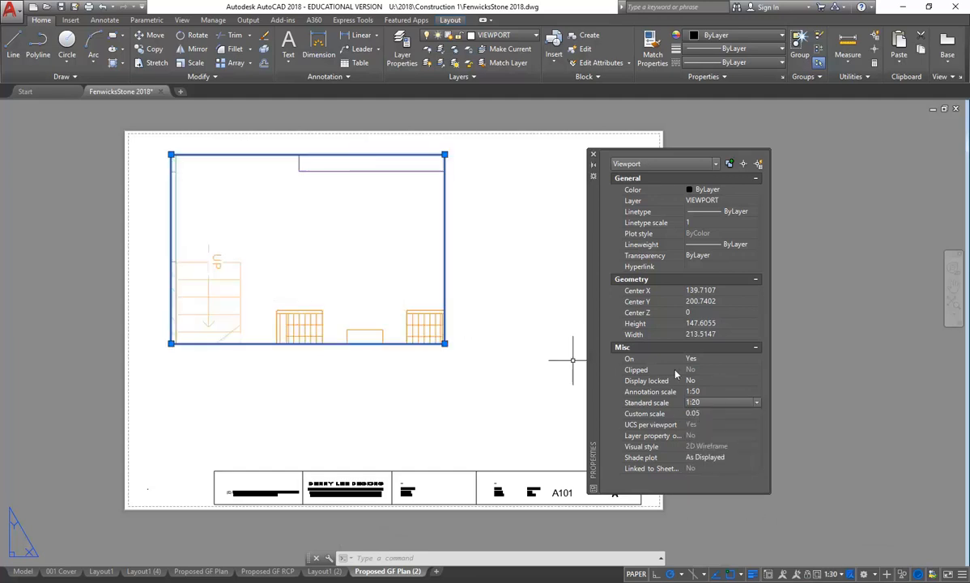
left_click(757, 394)
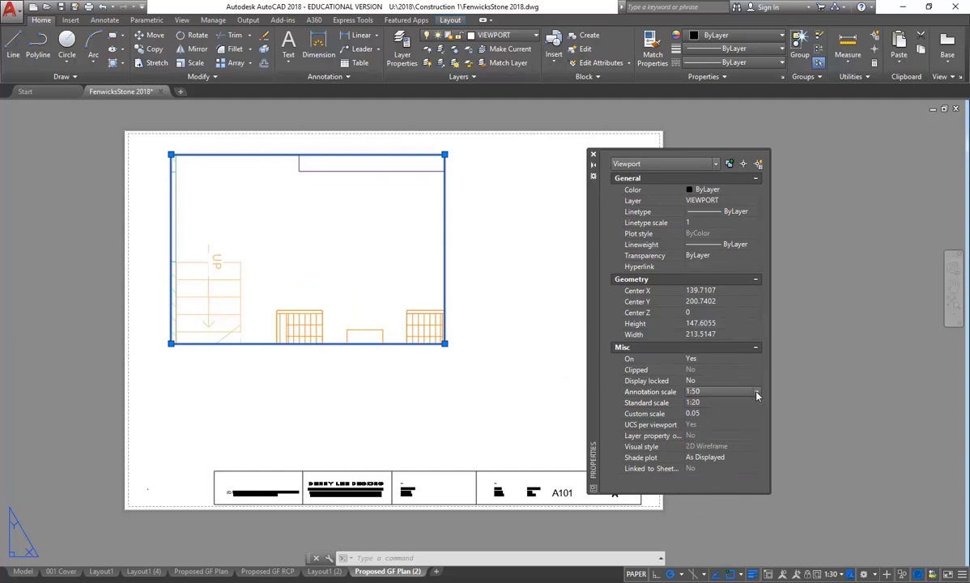
left_click(757, 394)
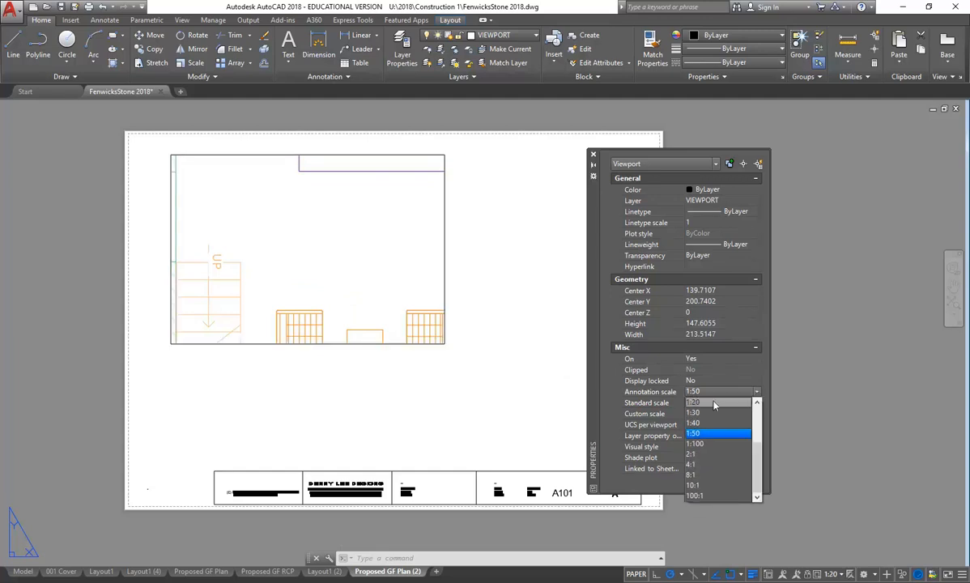
left_click(714, 402)
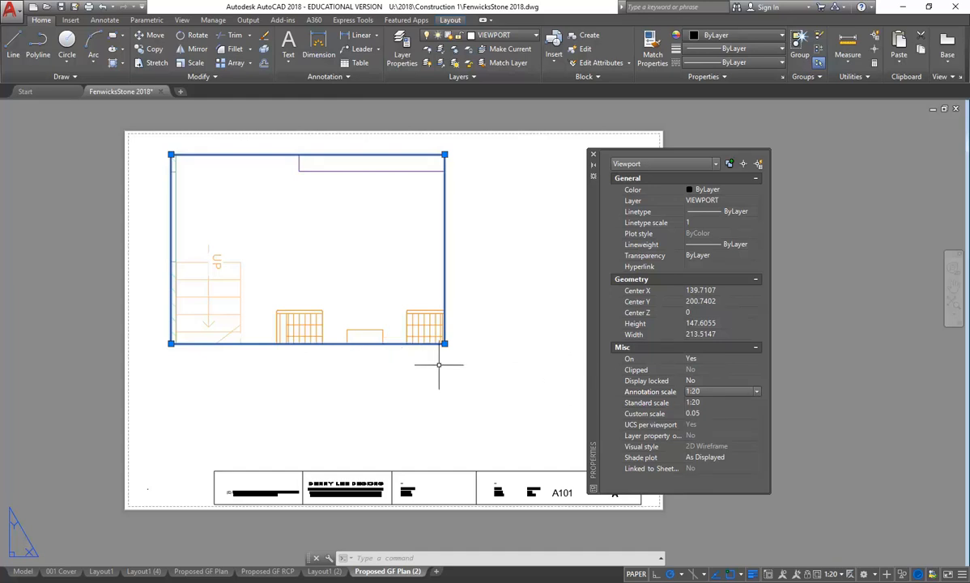
left_click(592, 154)
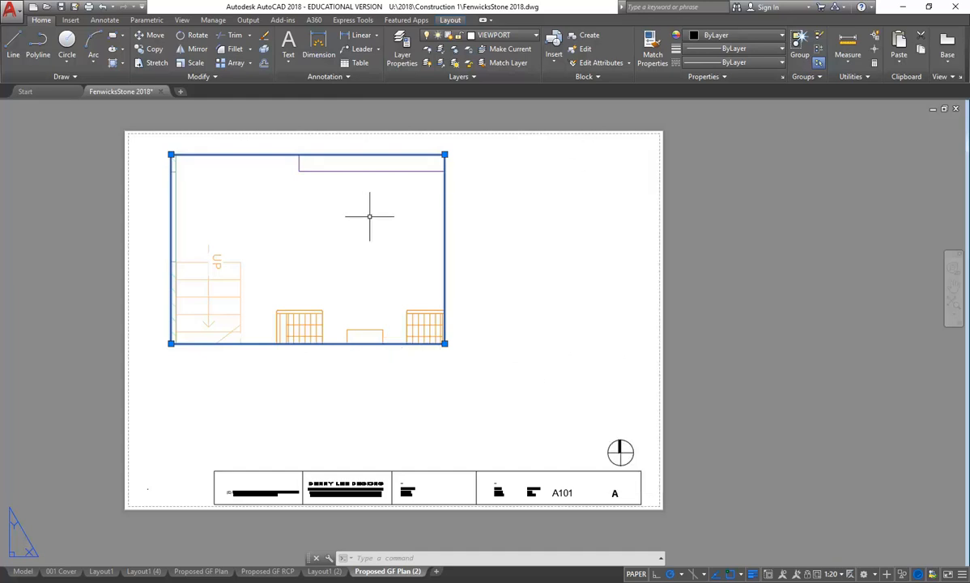
Step: Undo the viewport's annotation scale and standard scale changes
left_click(105, 6)
left_click(105, 6)
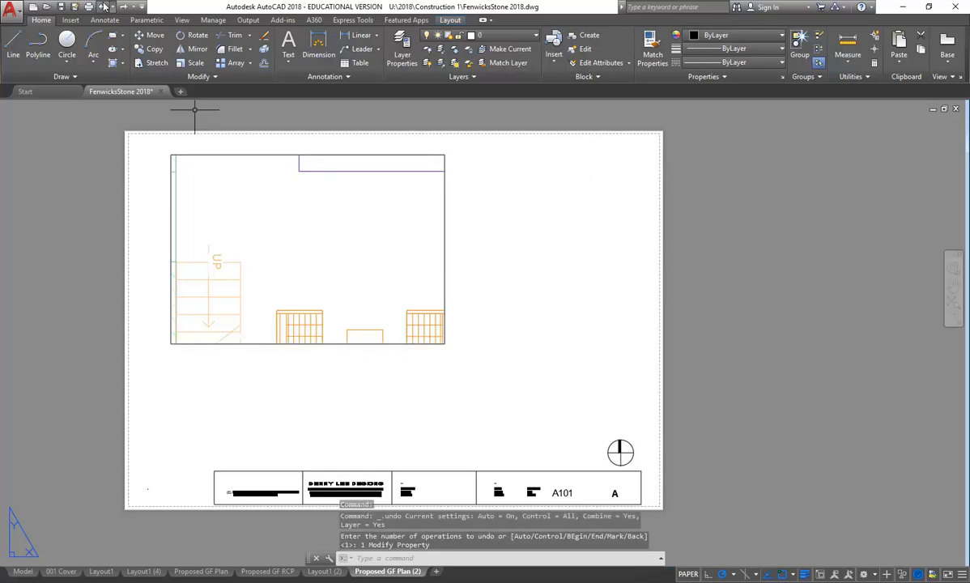
left_click(104, 6)
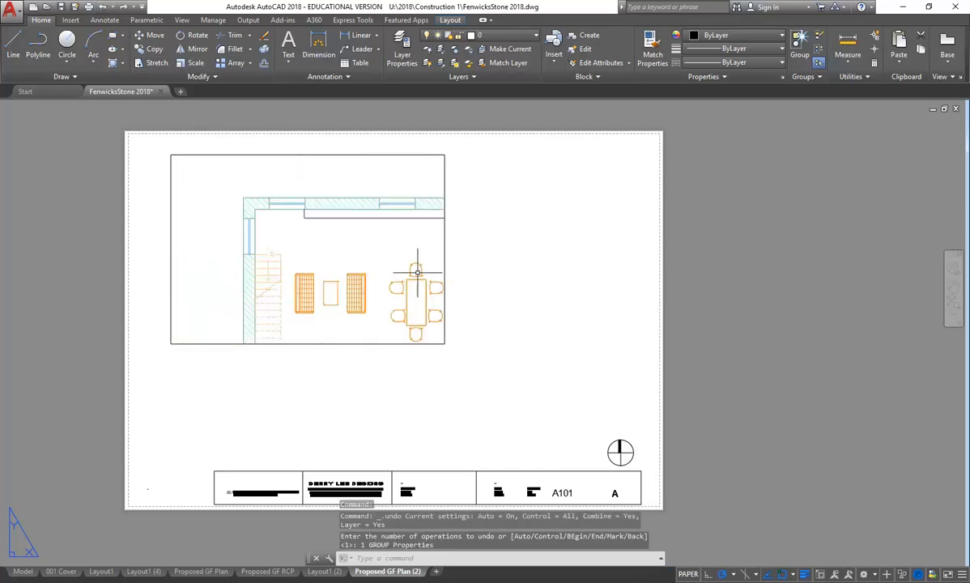
Step: Select the viewport frame and set its viewport scale to 1:20 from the preset scales
left_click(445, 217)
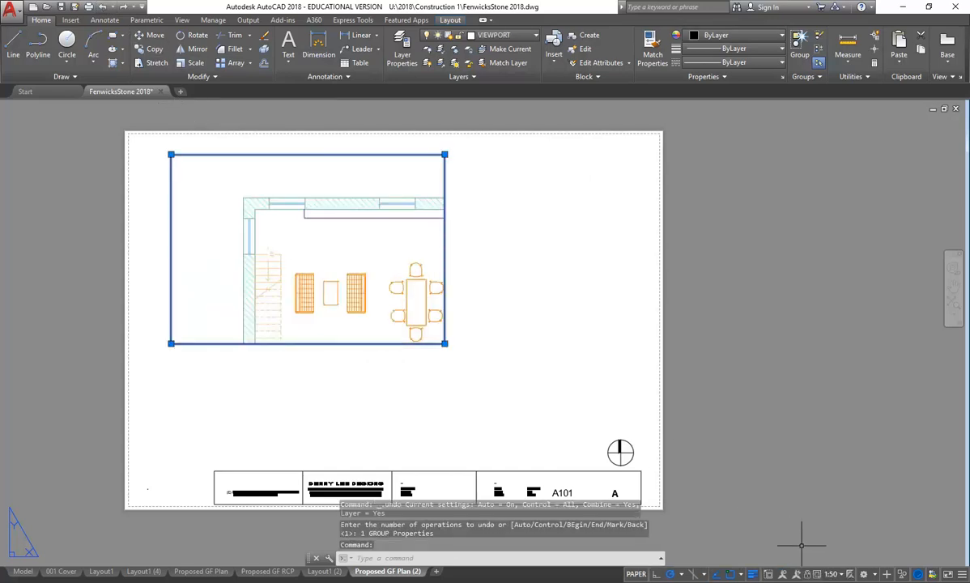
left_click(842, 575)
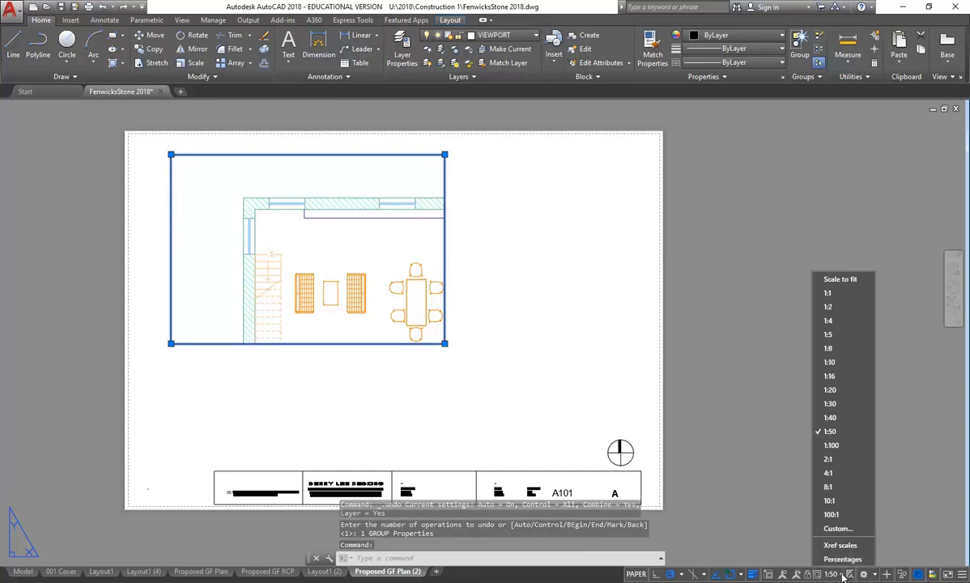
left_click(831, 396)
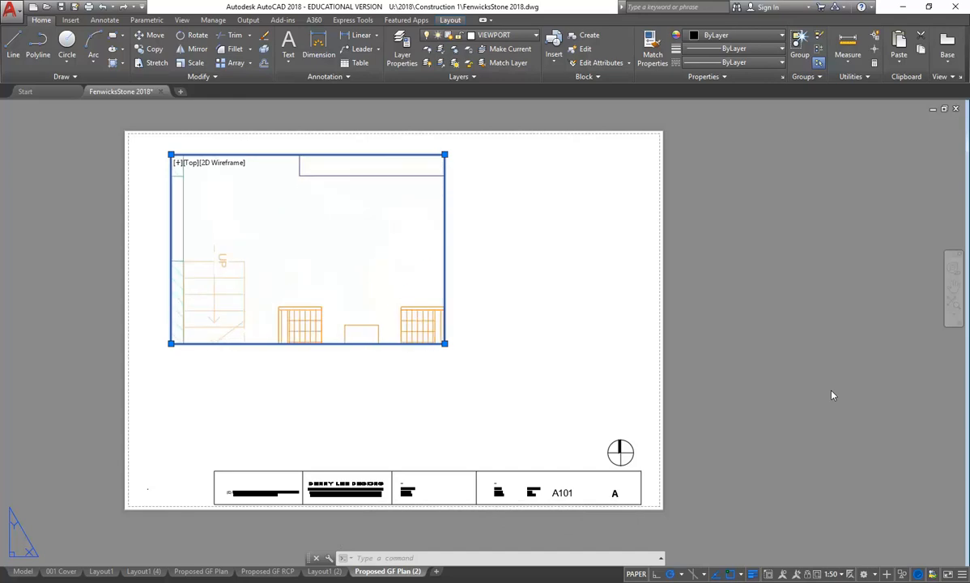
Step: Check the annotation, standard and custom scales in the viewport's properties
right_click(444, 217)
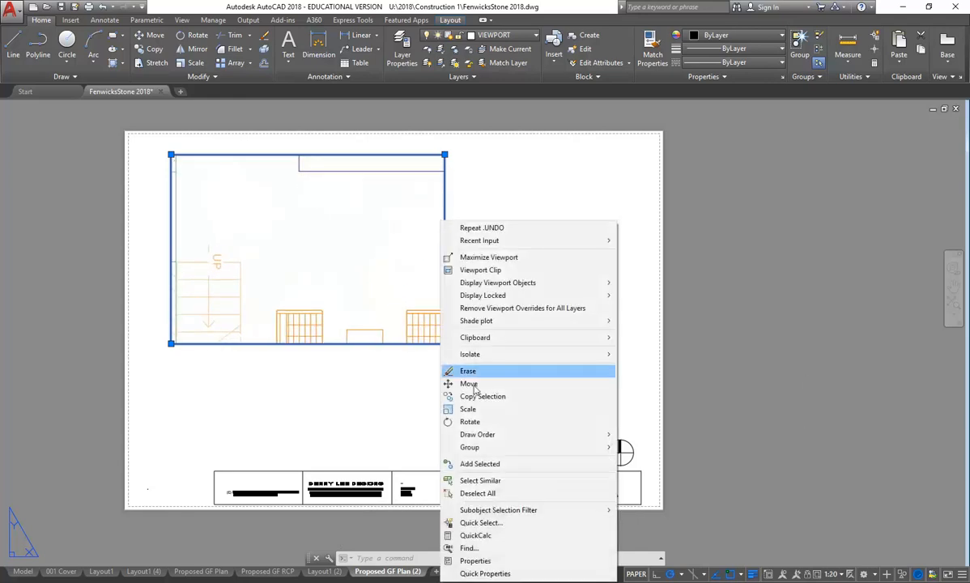
left_click(475, 560)
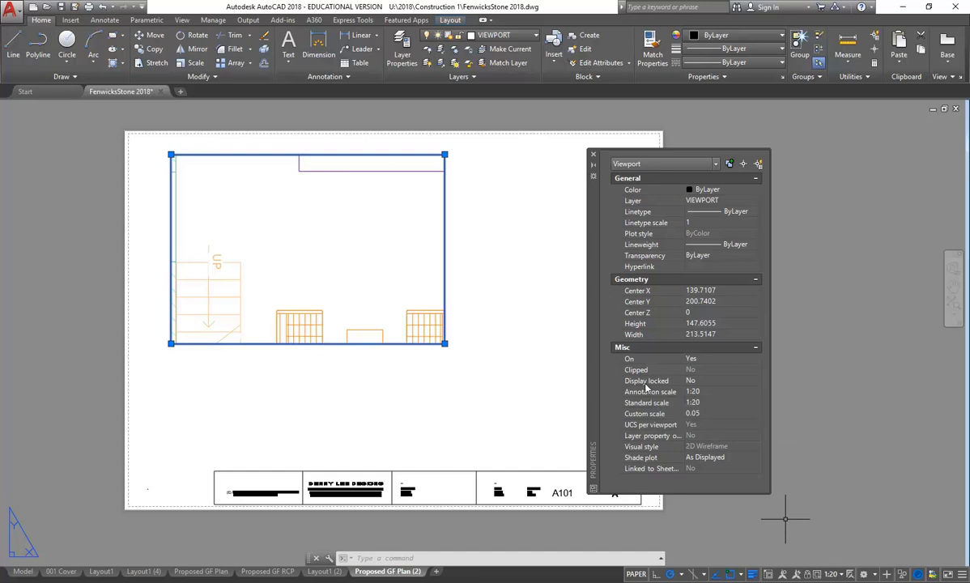
left_click(592, 154)
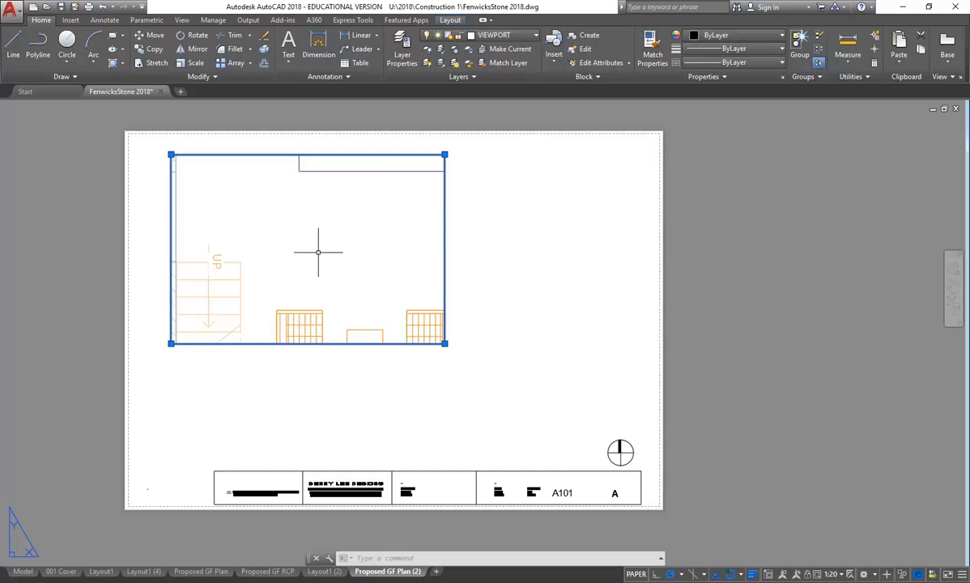
Step: Activate model space inside the viewport and set the viewport scale to 1:20
left_click(636, 574)
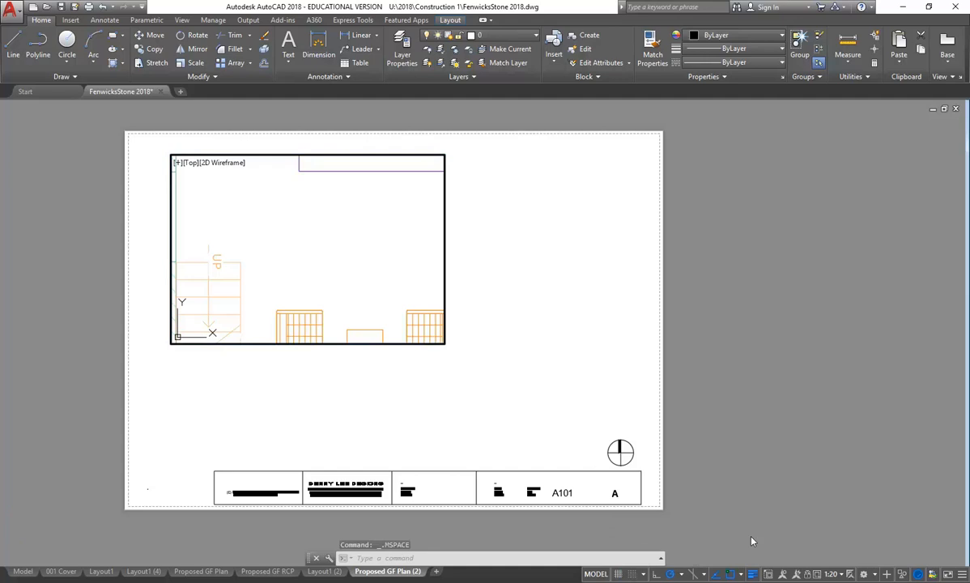
left_click(836, 574)
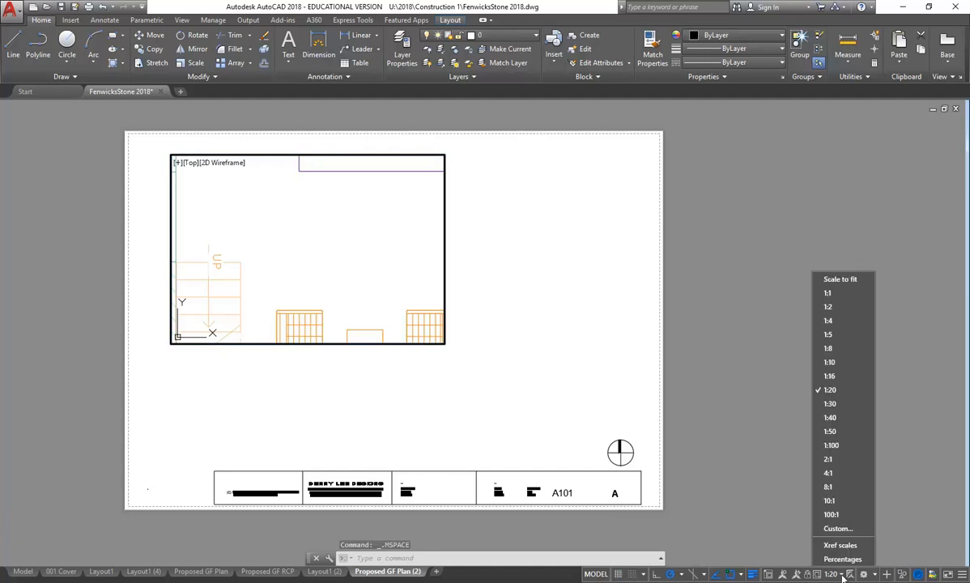
left_click(834, 392)
left_click(318, 261)
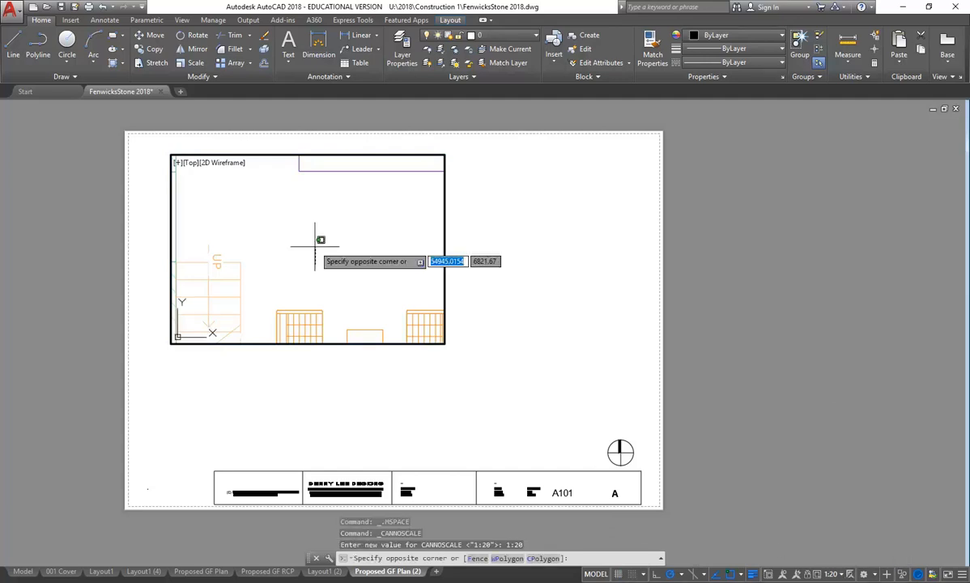
scroll(336, 223, "down", 4)
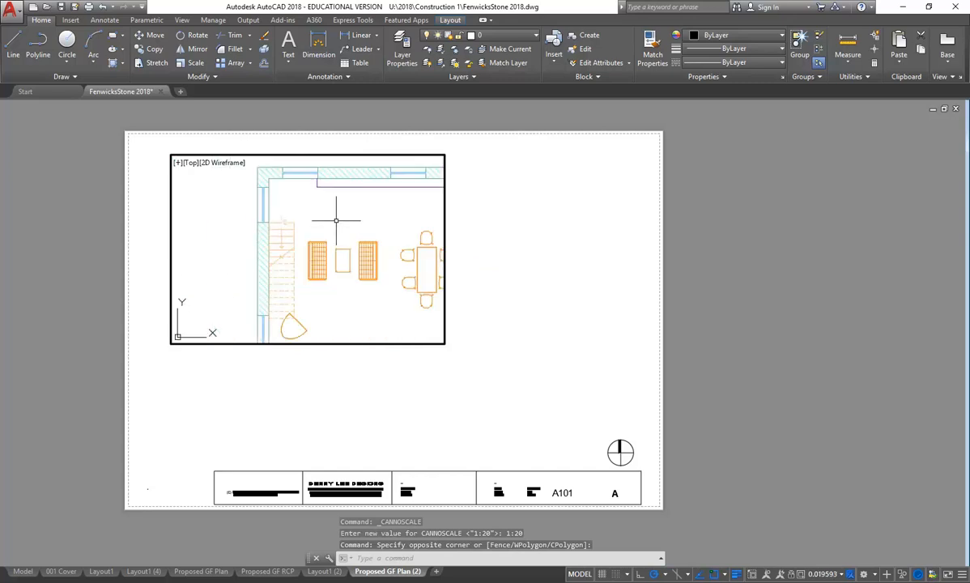
middle_click_drag(339, 220, 335, 231)
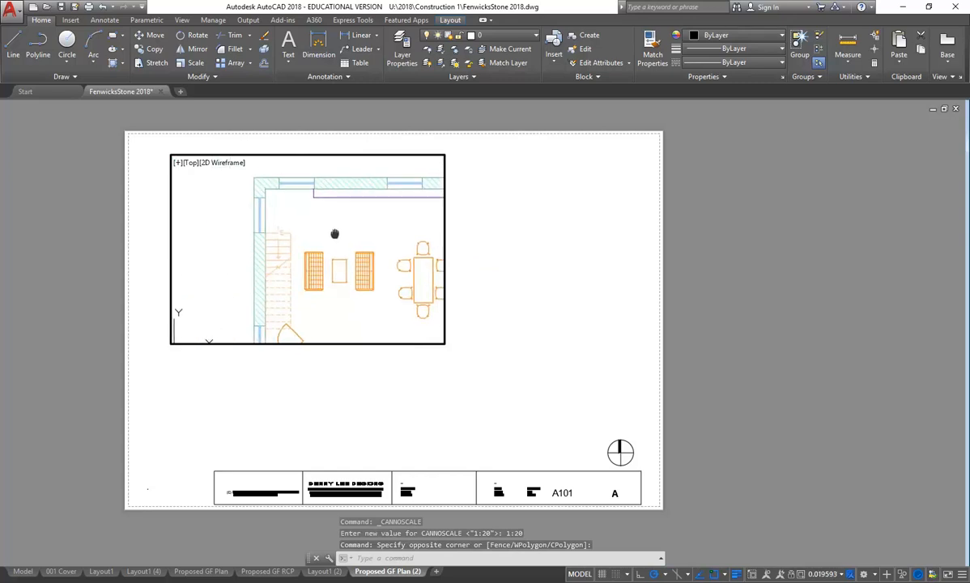
left_click(825, 574)
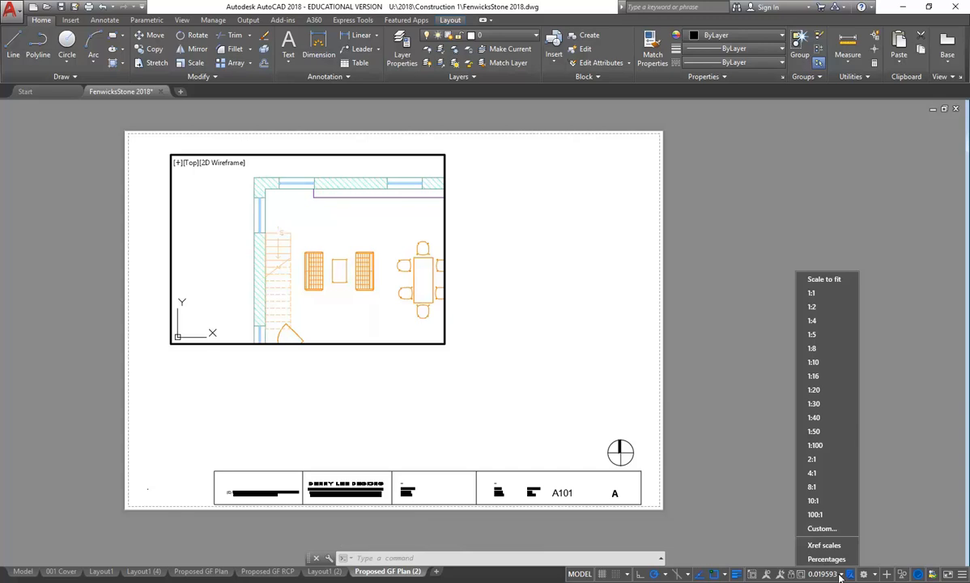
left_click(822, 393)
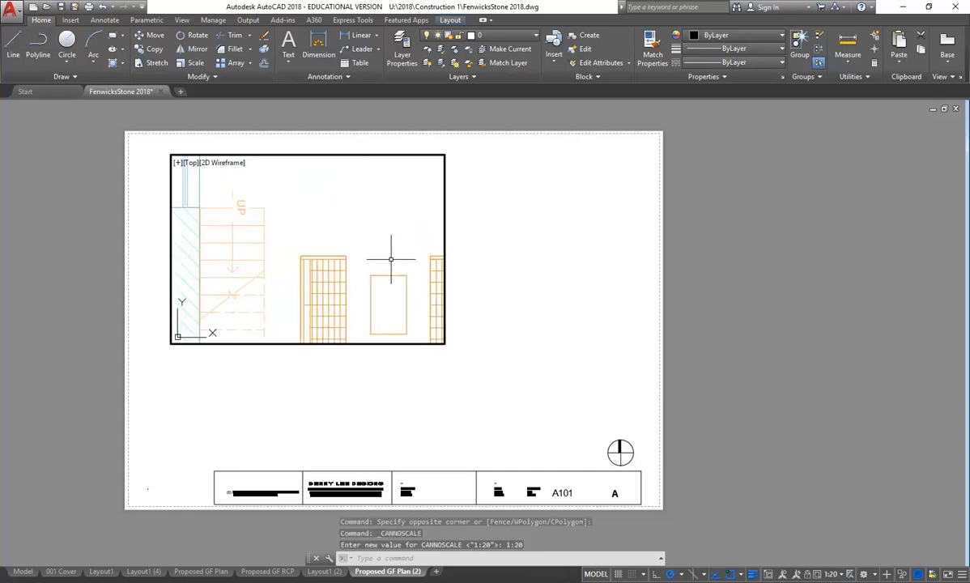
Step: Bring the upper-floor plan's bathroom into the viewport and set the viewport scale to 1:20
scroll(421, 267, "down", 2)
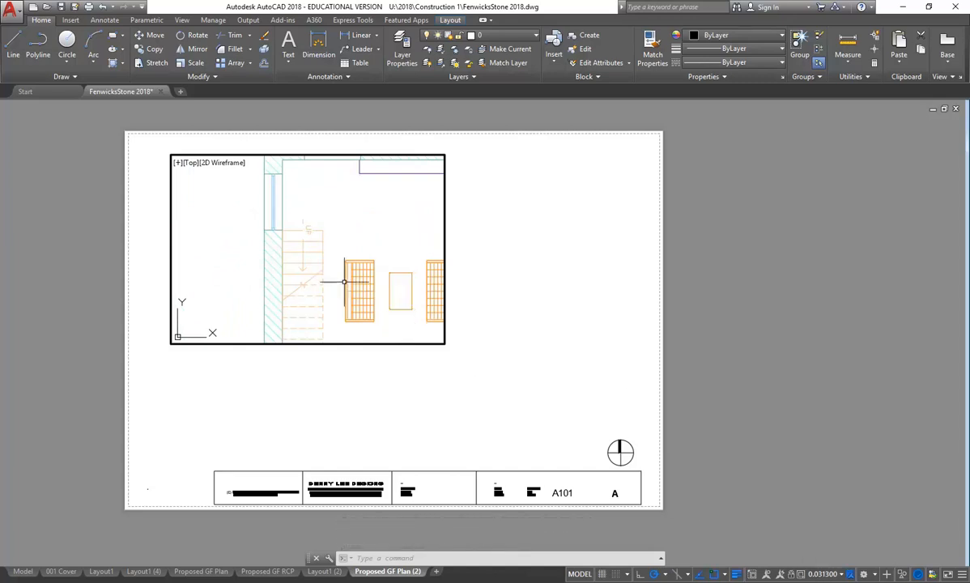
scroll(344, 282, "down", 6)
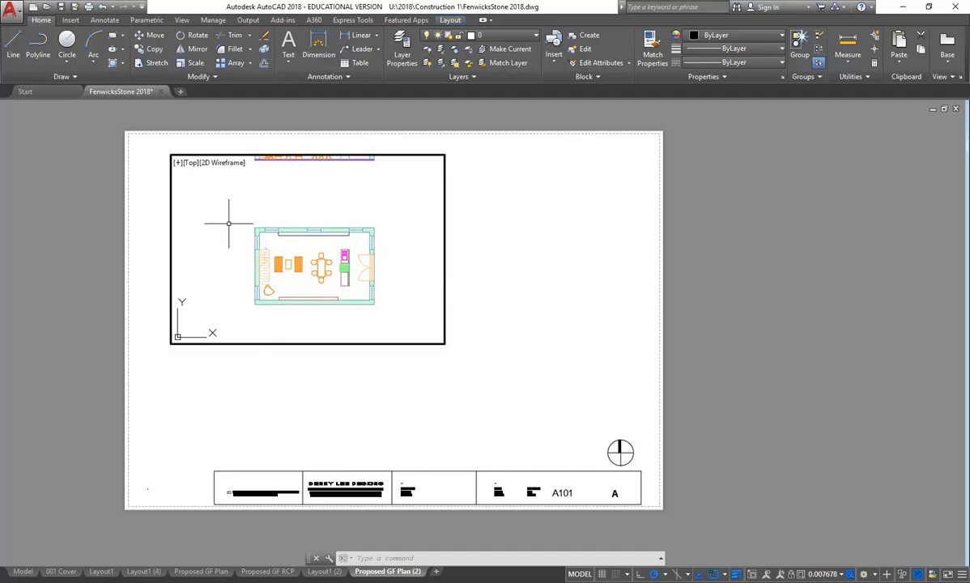
scroll(318, 295, "down", 2)
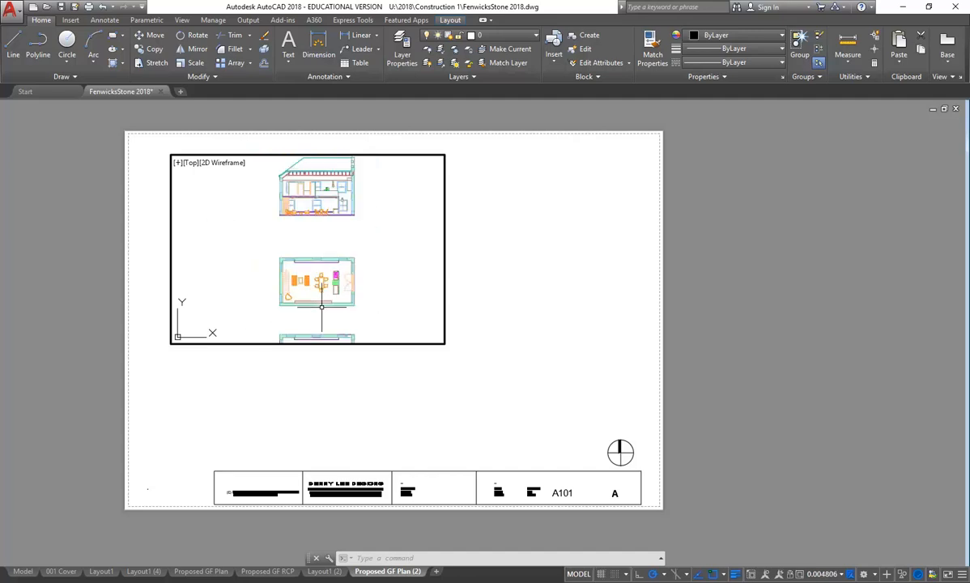
middle_click_drag(319, 315, 319, 240)
scroll(296, 312, "up", 2)
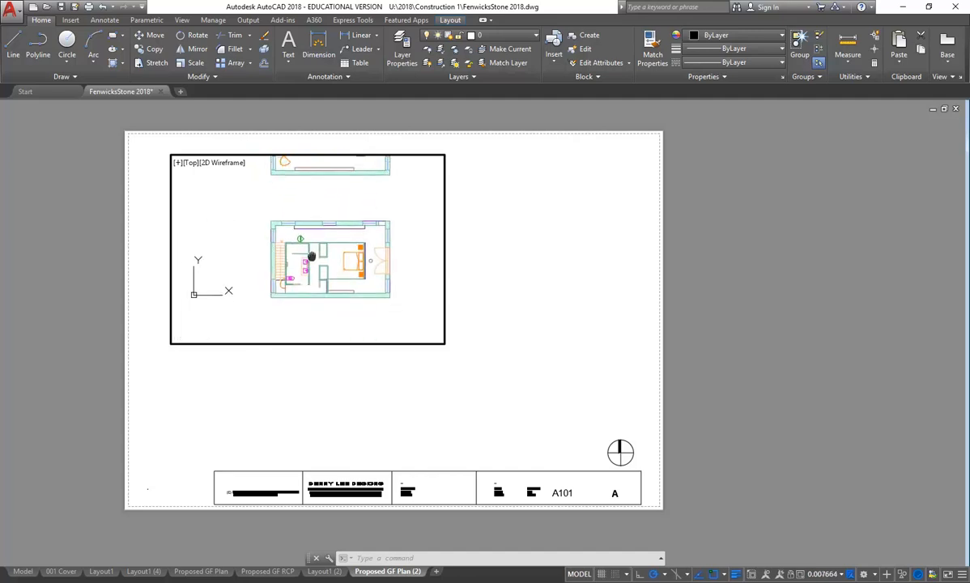
scroll(276, 256, "up", 2)
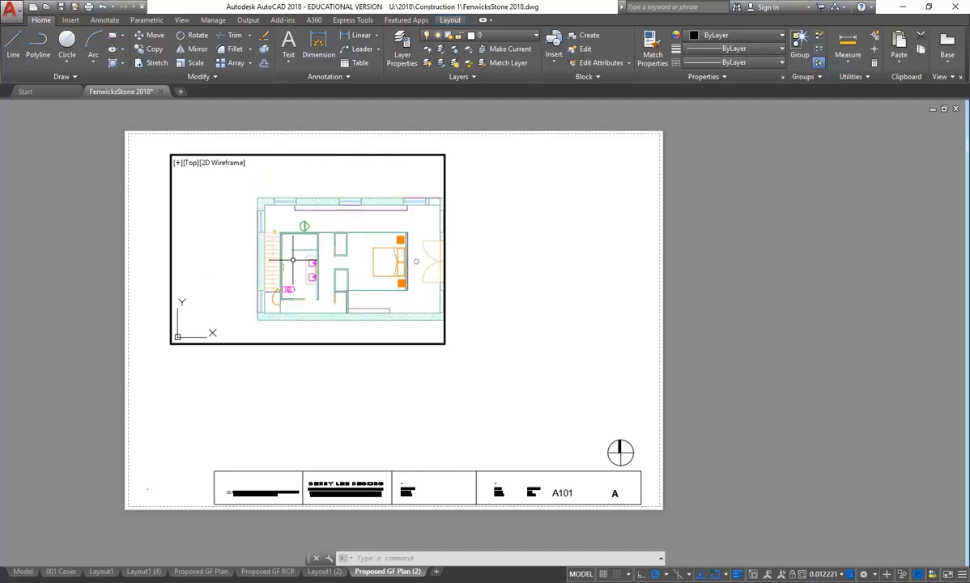
scroll(293, 260, "up", 4)
mouse_move(277, 251)
middle_mouse_down()
mouse_move(272, 239)
mouse_move(277, 256)
mouse_move(260, 256)
middle_mouse_up()
left_click(841, 574)
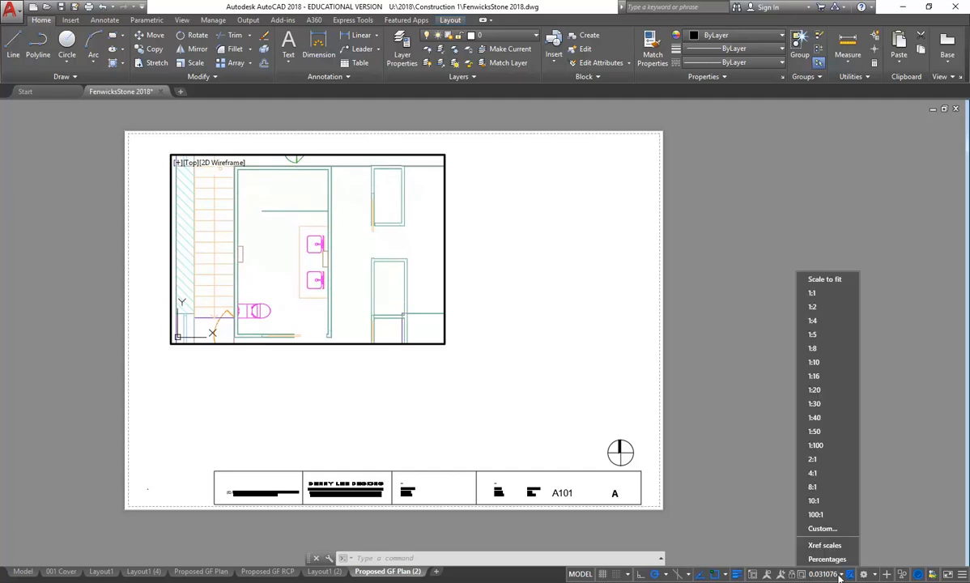
left_click(813, 390)
Step: Reposition the bathroom within the viewport and reset the viewport scale to 1:20
middle_click_drag(245, 268, 254, 317)
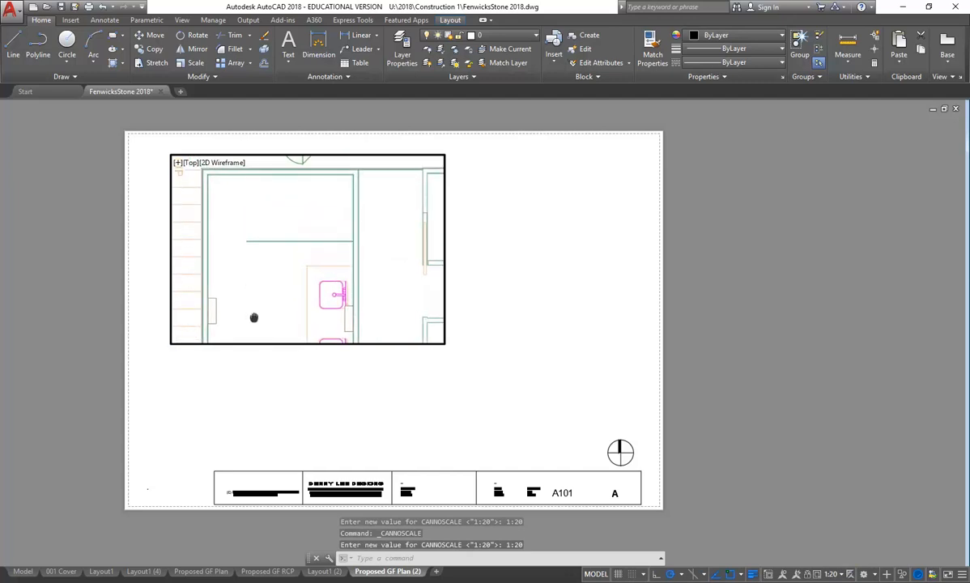
mouse_move(260, 275)
middle_mouse_down()
mouse_move(272, 291)
mouse_move(277, 269)
mouse_move(291, 270)
mouse_move(275, 257)
middle_mouse_up()
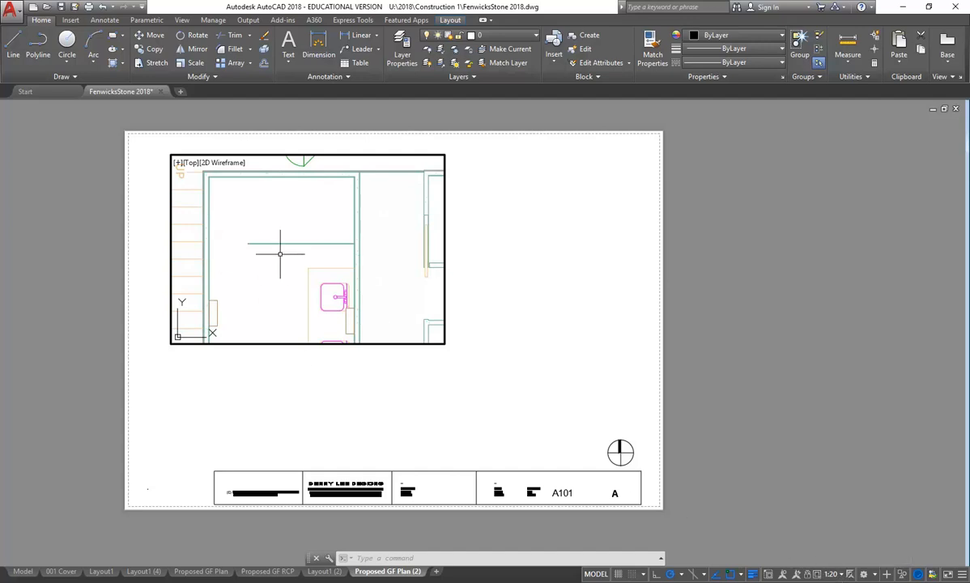
scroll(281, 254, "down", 2)
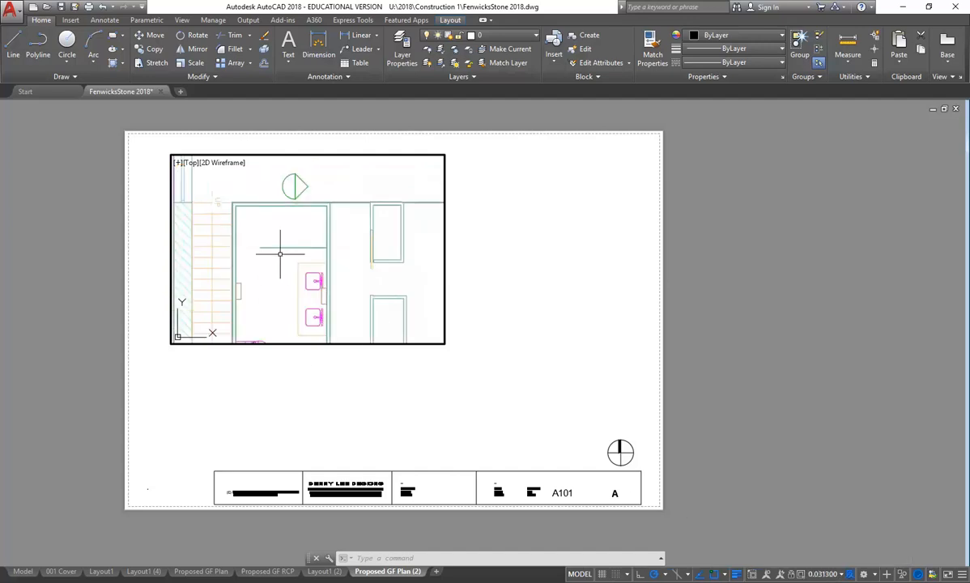
left_click(838, 575)
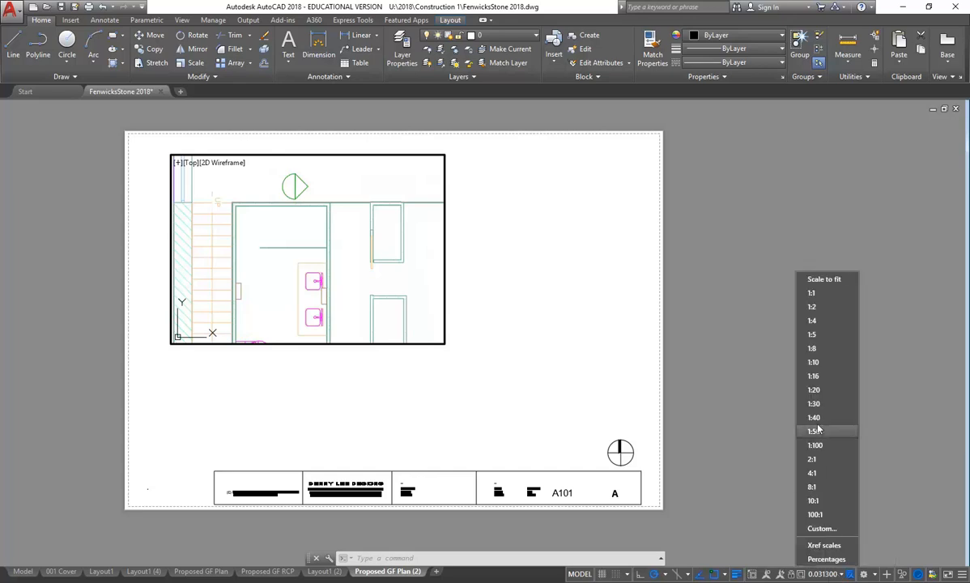
left_click(814, 397)
mouse_move(272, 215)
middle_mouse_down()
mouse_move(283, 210)
mouse_move(242, 218)
middle_mouse_up()
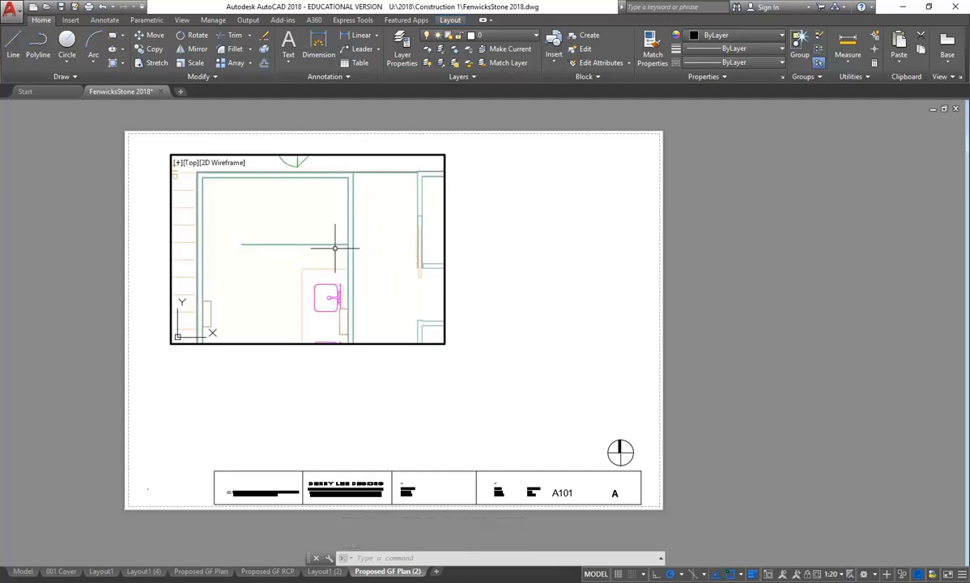
Step: Erase the green section marker above the bathroom and return to paper space
left_click(296, 164)
key("Delete")
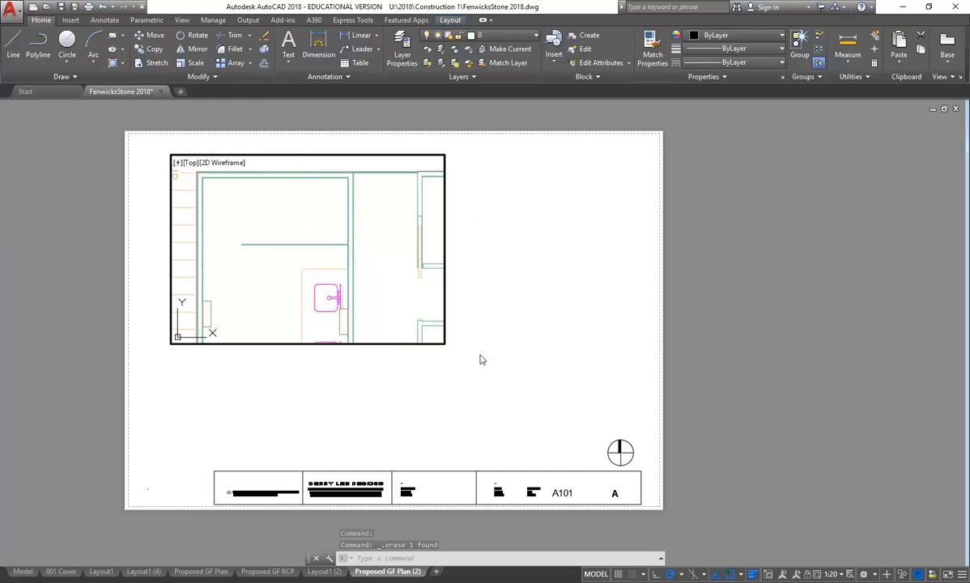
double_click(499, 374)
Step: Stretch the viewport downward to enclose the whole bathroom and pull its lower-left corner in toward the bathroom wall
left_click(379, 339)
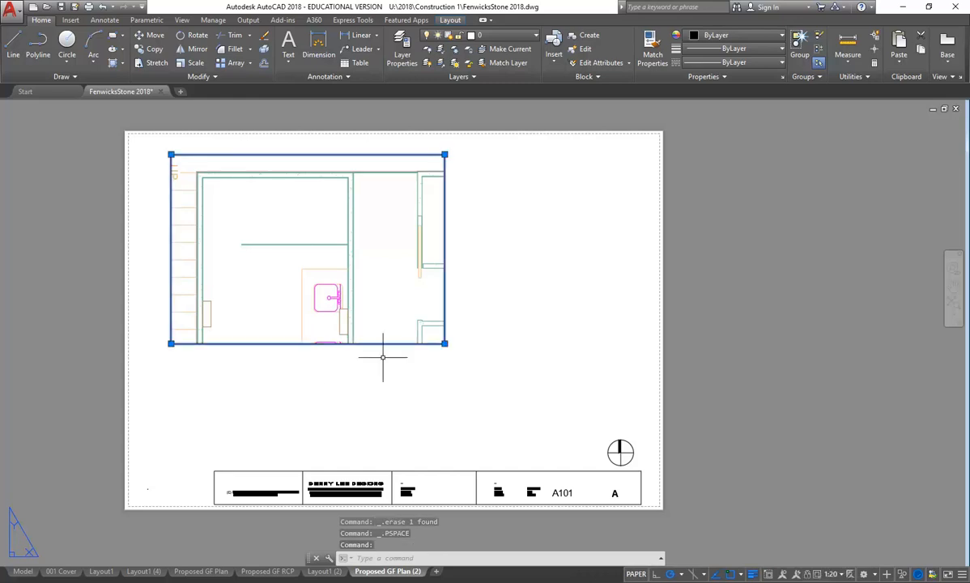
left_click(443, 343)
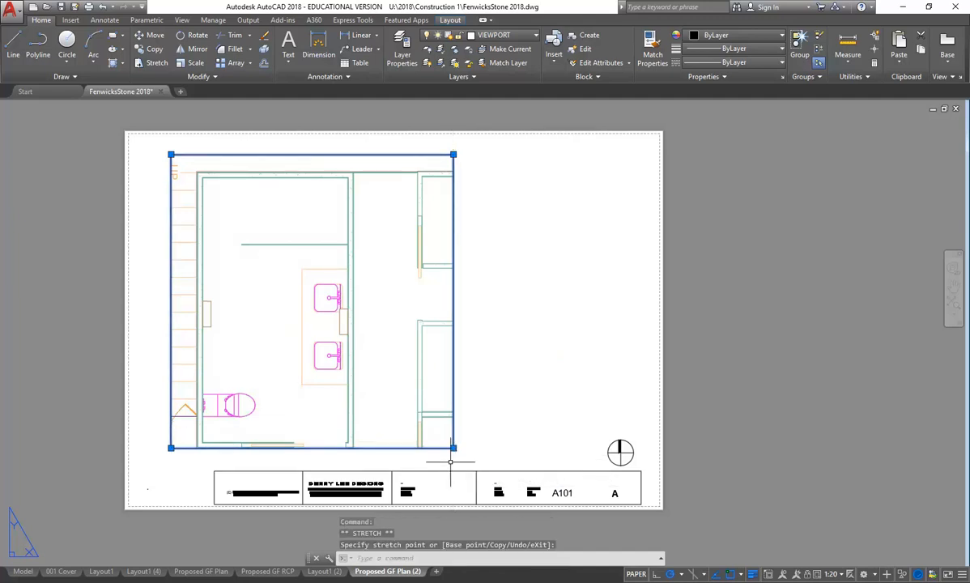
scroll(174, 444, "up", 4)
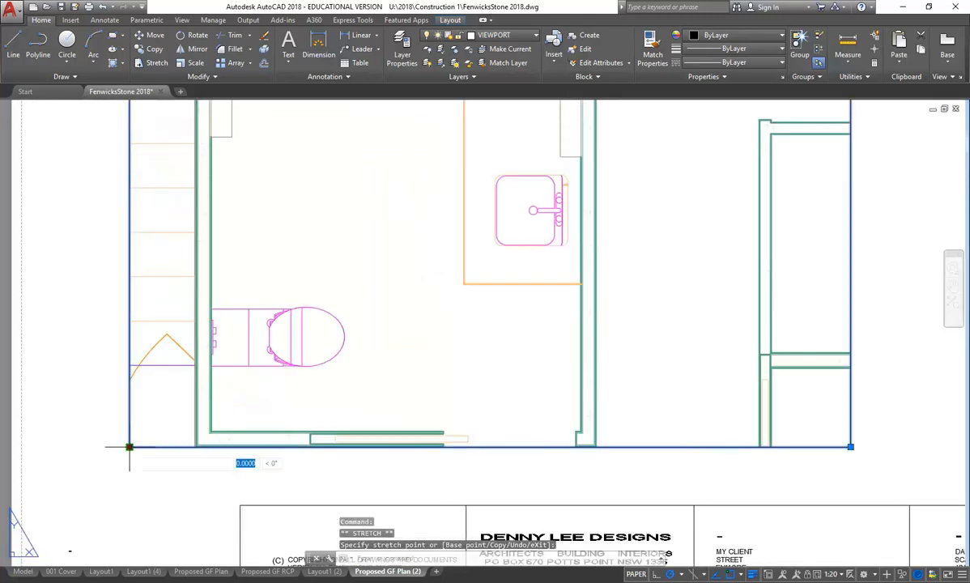
scroll(150, 429, "down", 2)
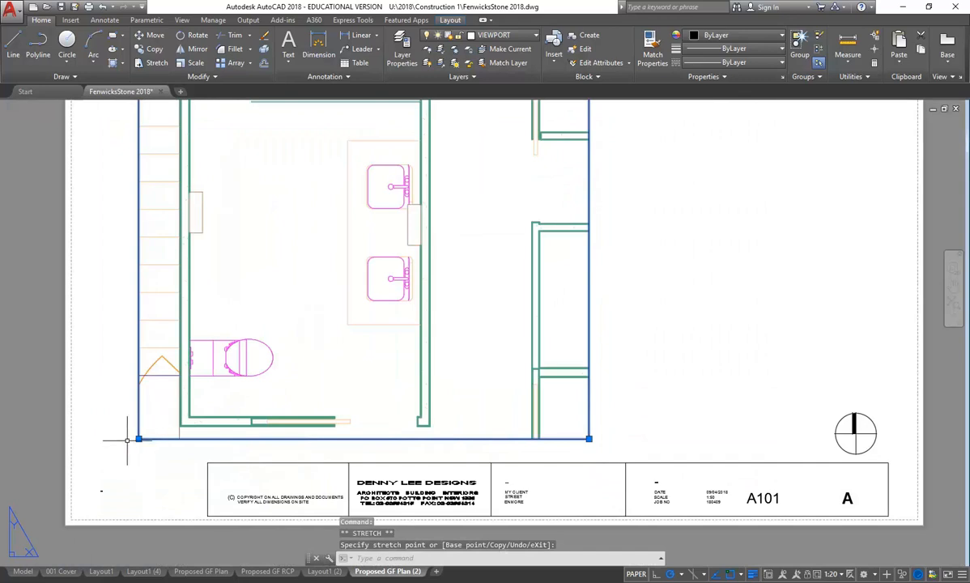
left_click(139, 439)
scroll(151, 434, "up", 2)
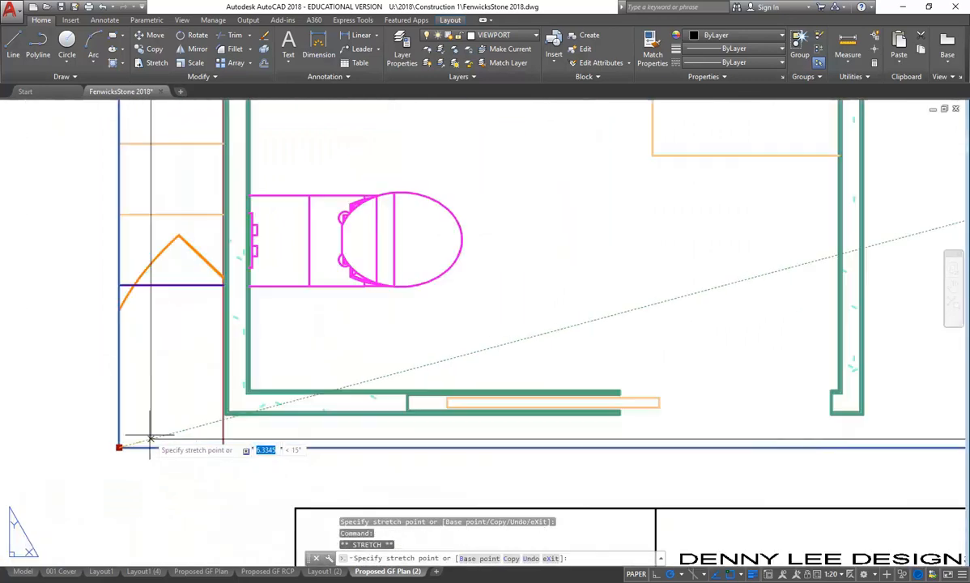
left_click(194, 435)
scroll(181, 368, "down", 2)
scroll(182, 368, "down", 2)
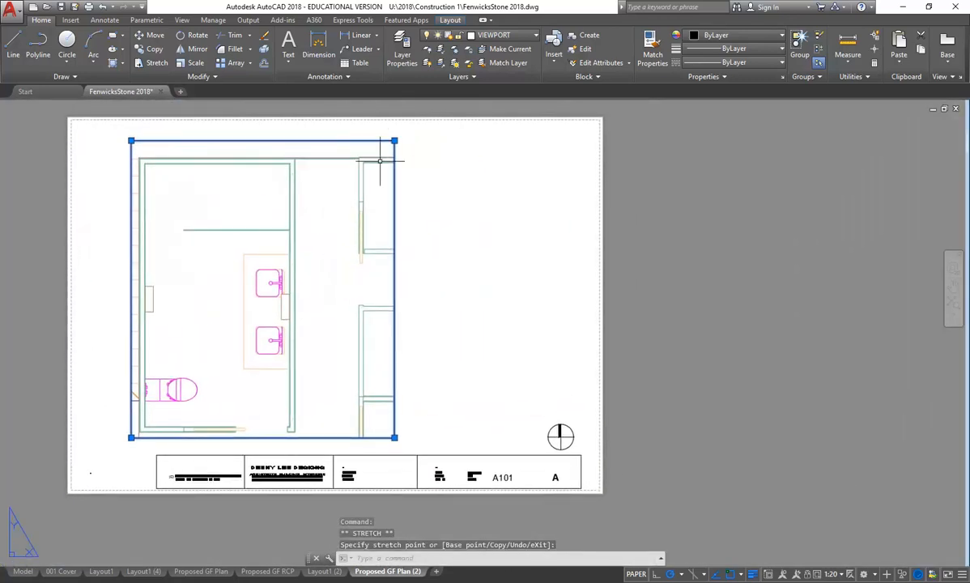
Step: Pull the viewport's upper-right corner in to just outside the bathroom wall and deselect the viewport
left_click(394, 140)
scroll(290, 132, "up", 2)
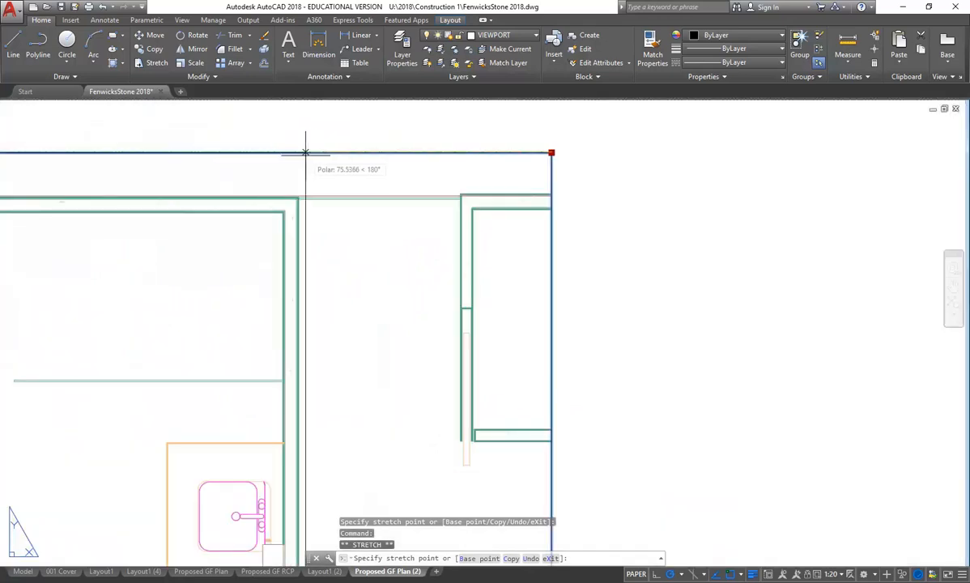
left_click(317, 175)
scroll(318, 174, "down", 3)
middle_click_drag(268, 217, 278, 226)
scroll(278, 226, "up", 2)
key("Escape")
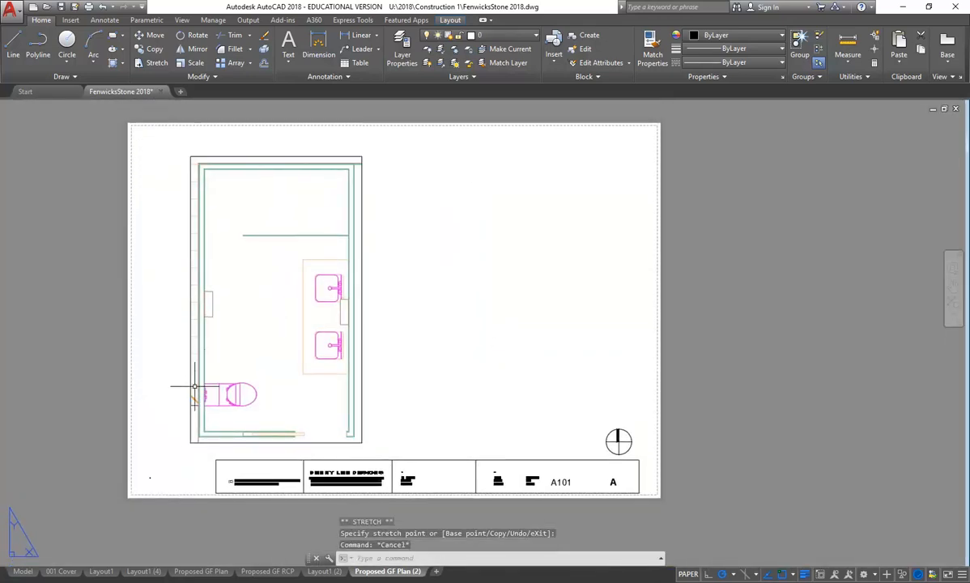
Step: Stretch the viewport's lower-left corner tightly to the outer corner of the bathroom wall
scroll(183, 444, "up", 3)
left_click(211, 437)
scroll(236, 450, "up", 1)
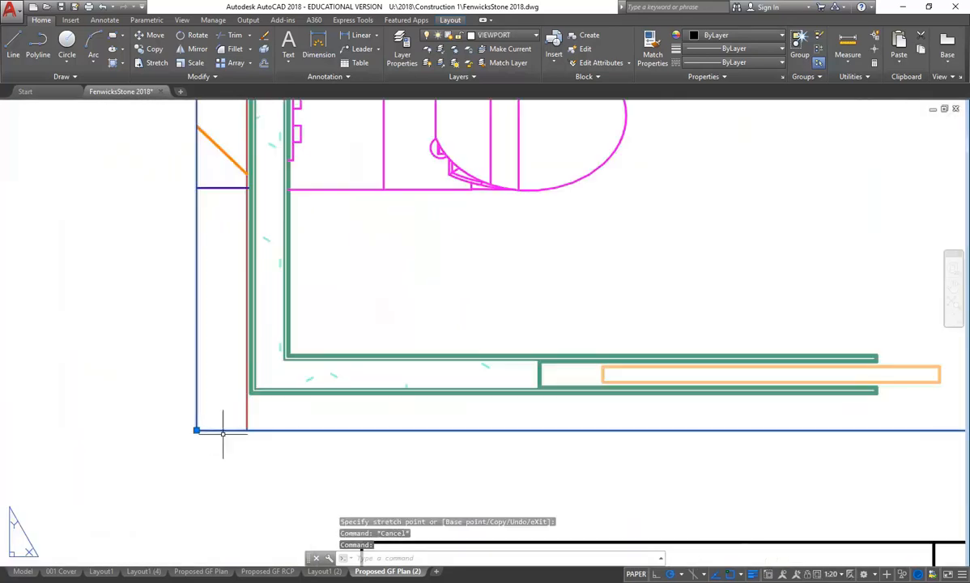
left_click(196, 430)
scroll(235, 397, "up", 5)
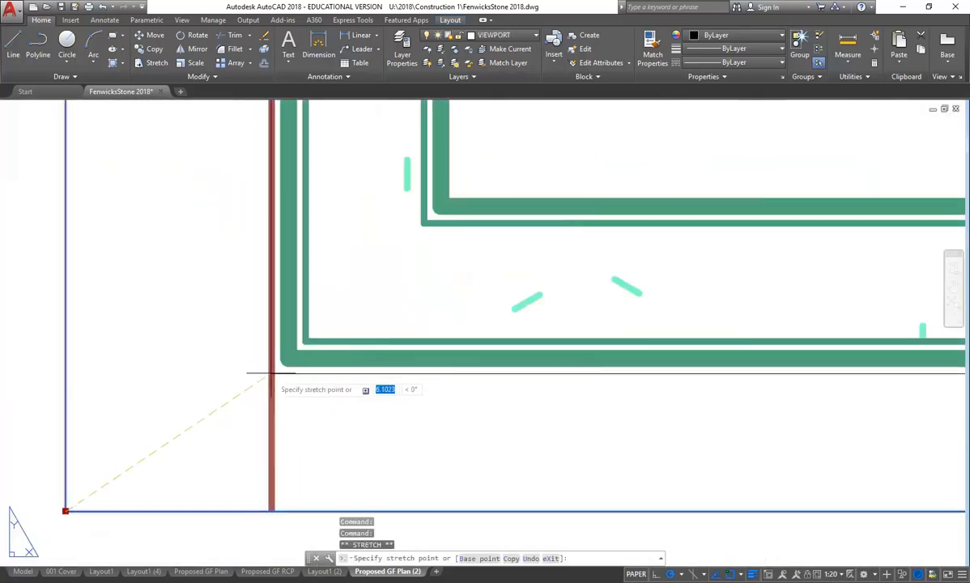
left_click(274, 371)
Step: Stretch the viewport's upper-right corner tightly to the outer corner of the bathroom wall and deselect the viewport
scroll(243, 324, "down", 4)
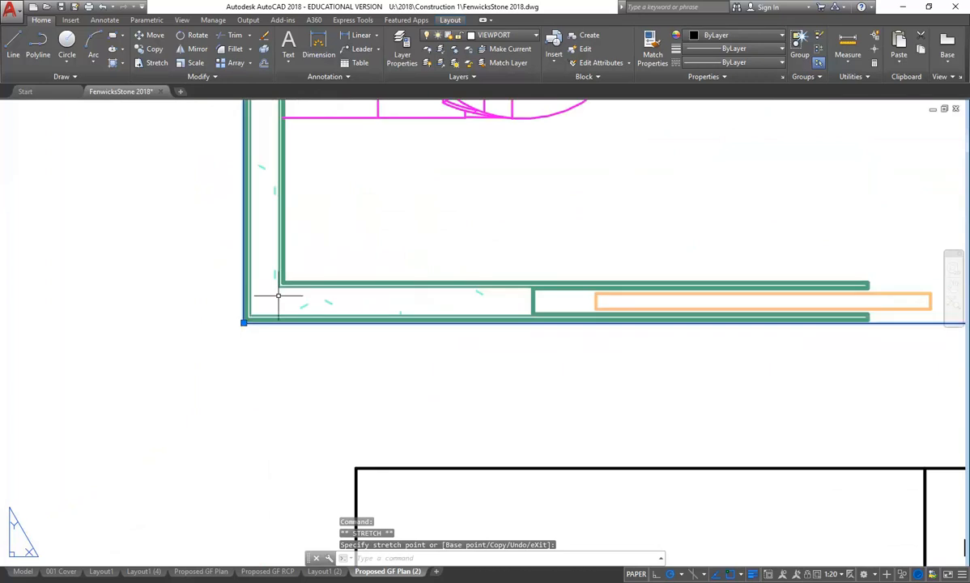
scroll(319, 325, "down", 1)
middle_click_drag(318, 326, 251, 433)
scroll(357, 288, "down", 1)
middle_click_drag(356, 288, 316, 401)
scroll(356, 263, "up", 1)
middle_click_drag(360, 257, 357, 286)
scroll(393, 239, "up", 1)
middle_click_drag(392, 239, 353, 355)
scroll(373, 244, "down", 2)
scroll(459, 228, "up", 3)
middle_click_drag(459, 227, 431, 282)
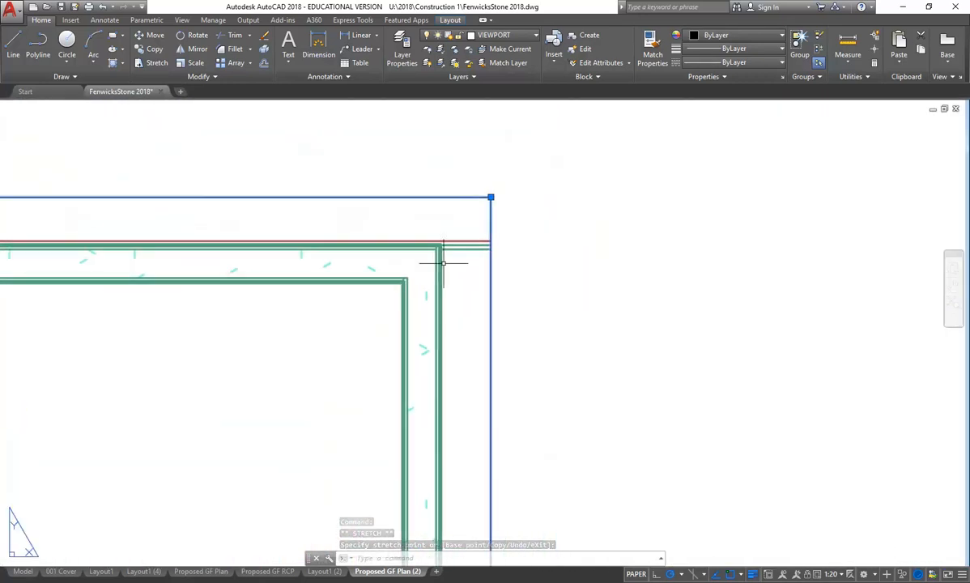
scroll(479, 202, "up", 1)
left_click(505, 189)
scroll(409, 242, "up", 5)
scroll(372, 324, "up", 2)
middle_click_drag(372, 336, 370, 327)
scroll(370, 326, "down", 3)
scroll(340, 346, "up", 4)
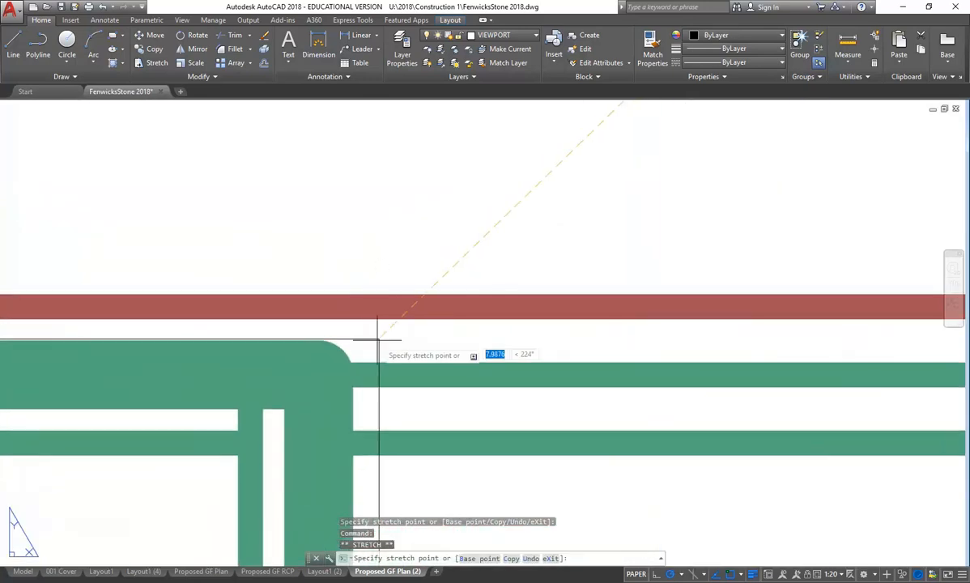
left_click(375, 281)
scroll(310, 280, "down", 7)
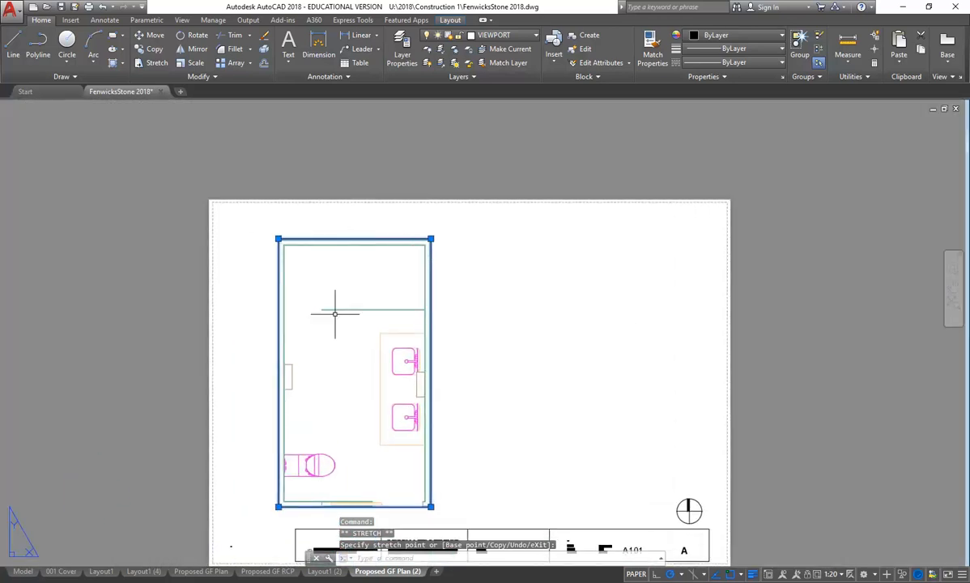
key("Escape")
key("Escape")
Step: Move the bathroom viewport a short distance horizontally toward the sheet's left edge
middle_click_drag(295, 250, 283, 254)
middle_click_drag(352, 349, 335, 341)
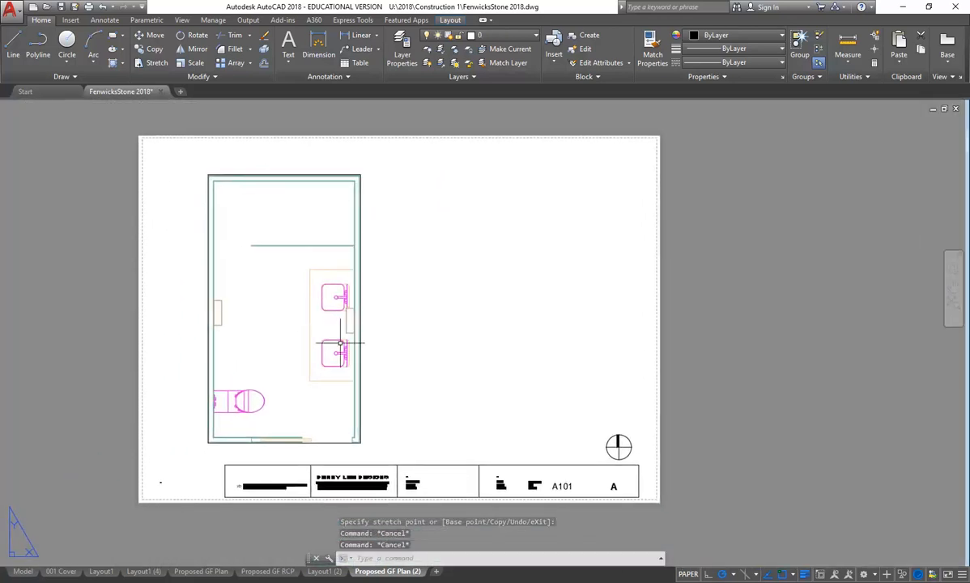
left_click(312, 442)
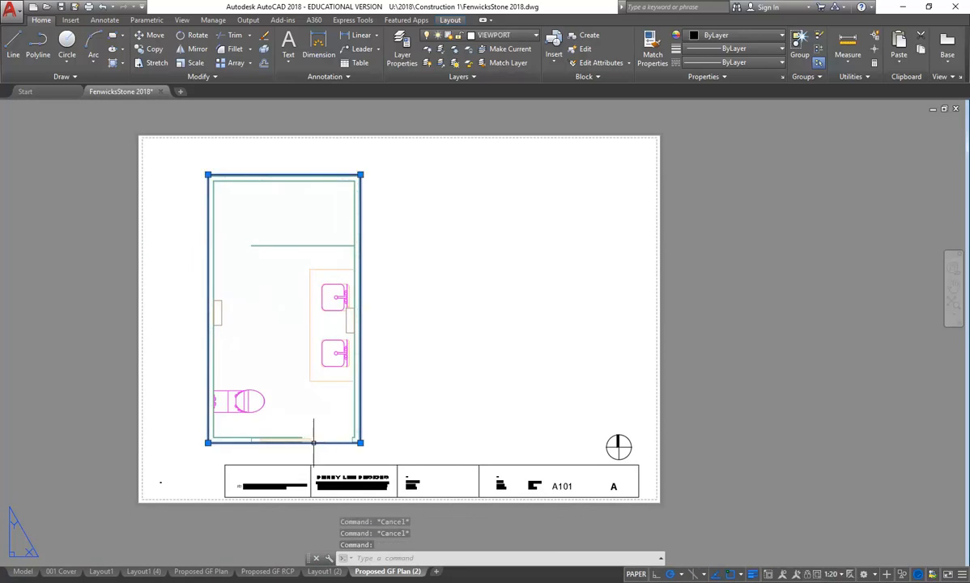
left_click(150, 35)
left_click(478, 279)
left_click(462, 280)
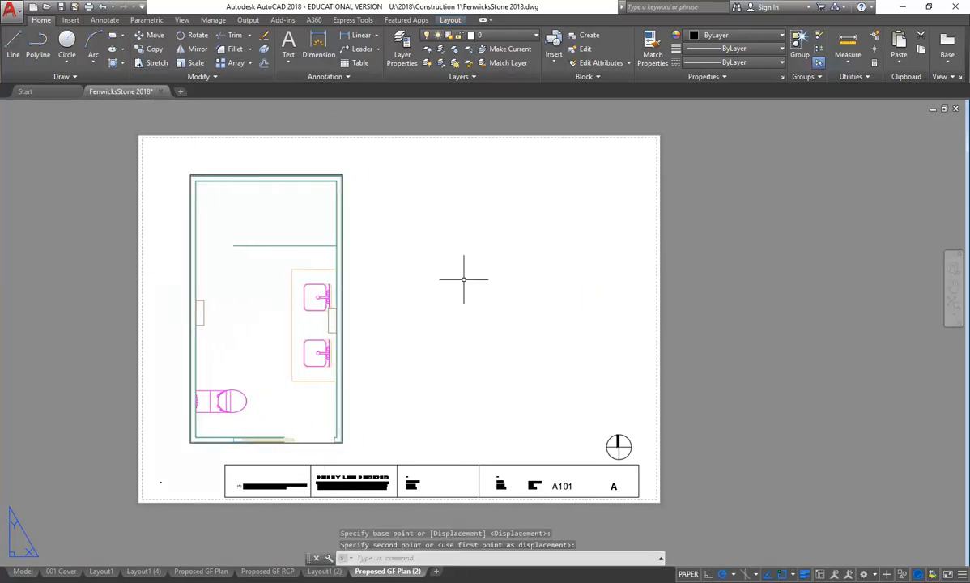
left_click(22, 571)
middle_click_drag(630, 414, 508, 343)
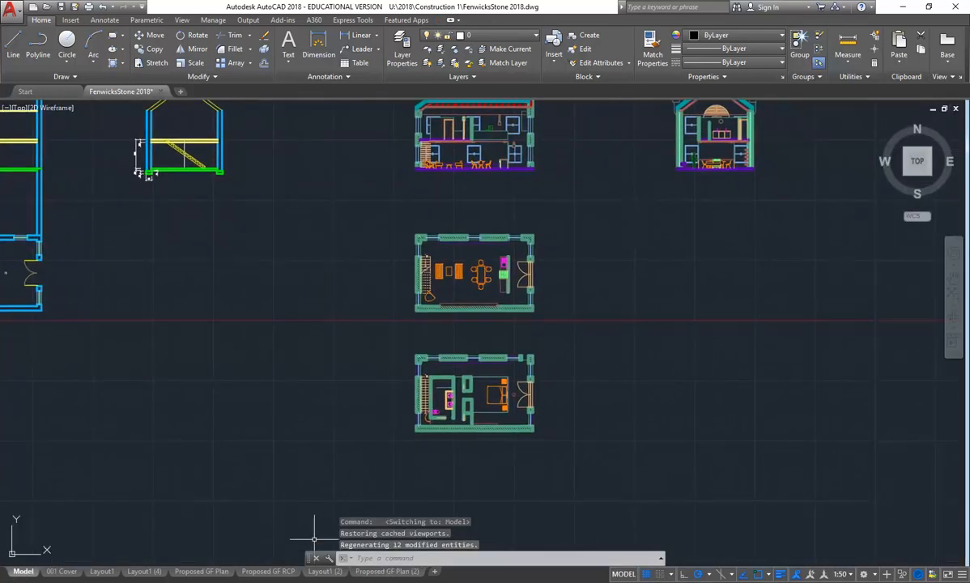
left_click(387, 572)
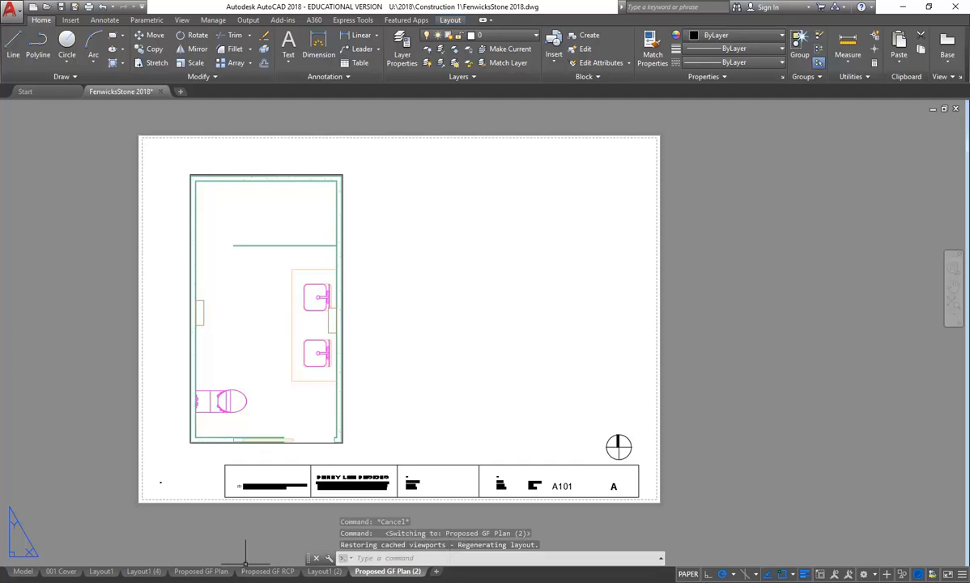
Step: Switch to the Assessment 1, 2 and 3_Construction 1 PDF and review the requirements for bathroom plans and elevations
mouse_move(281, 578)
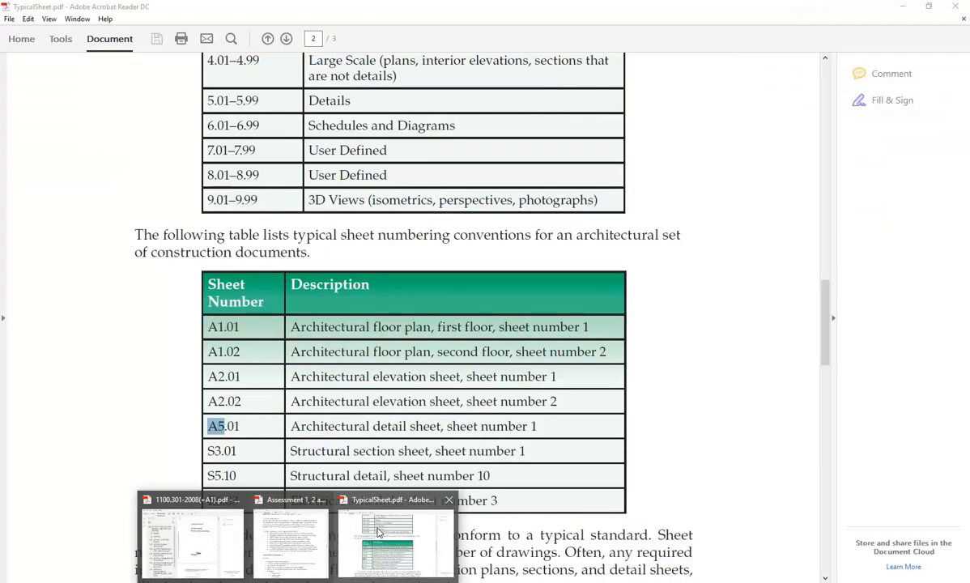
left_click(281, 537)
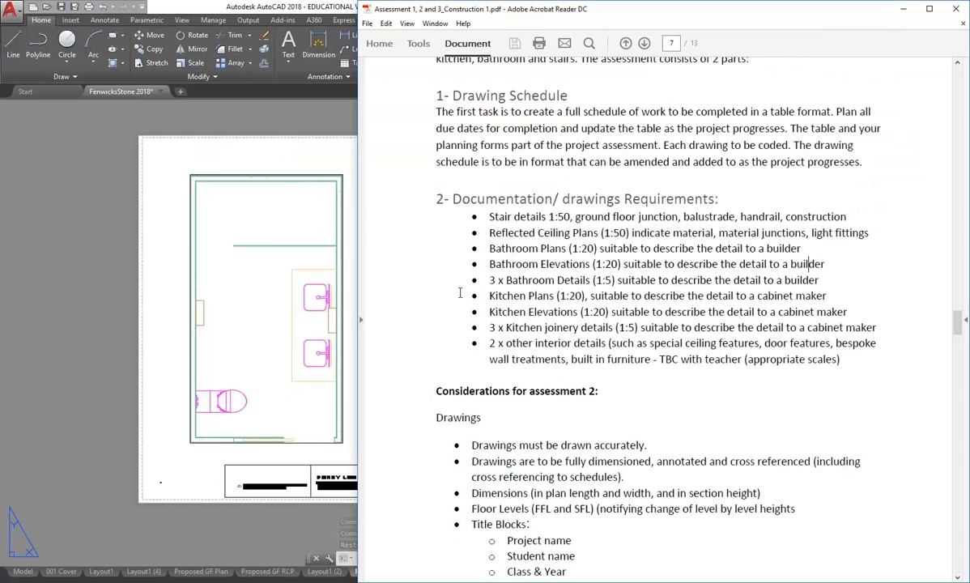
left_click_drag(501, 249, 778, 252)
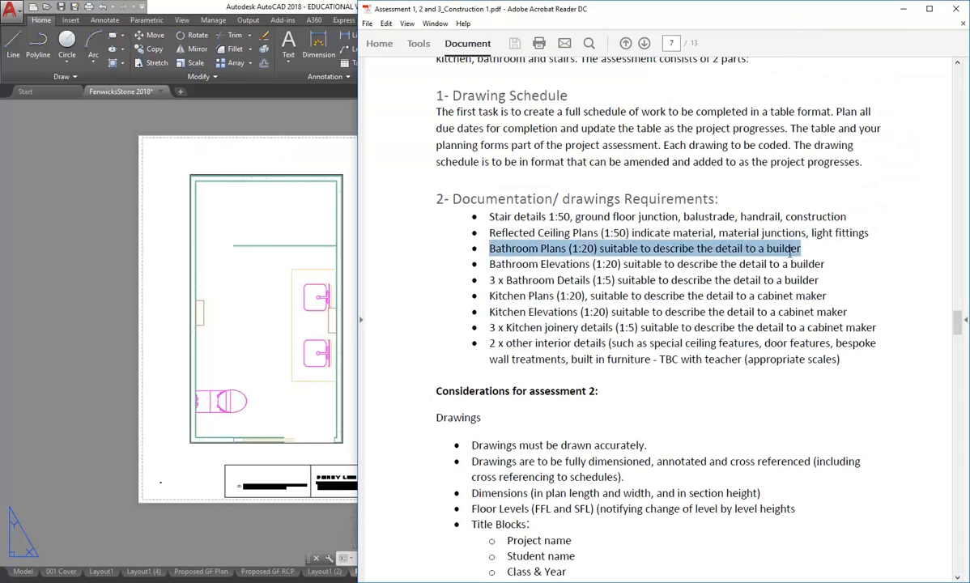
left_click(556, 251)
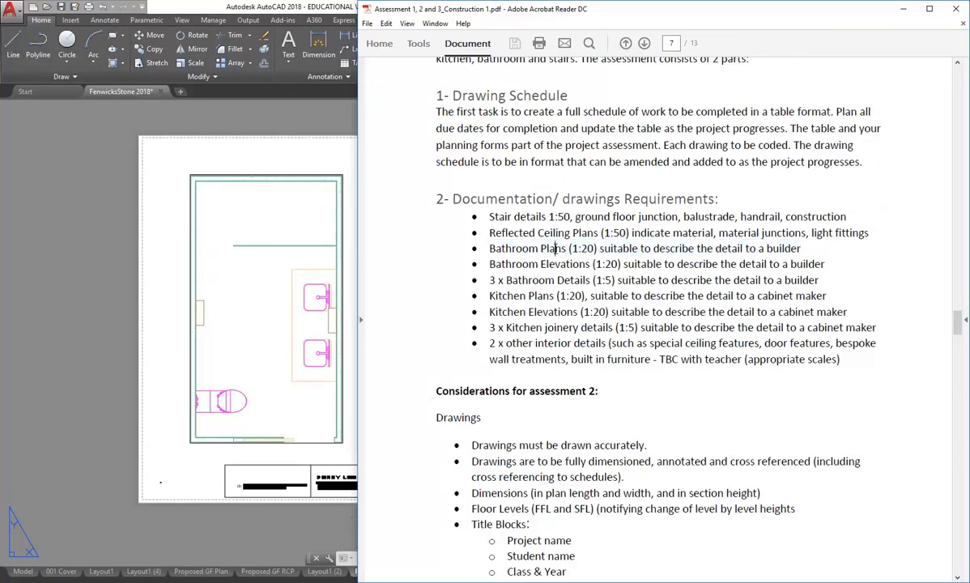
left_click_drag(490, 266, 828, 270)
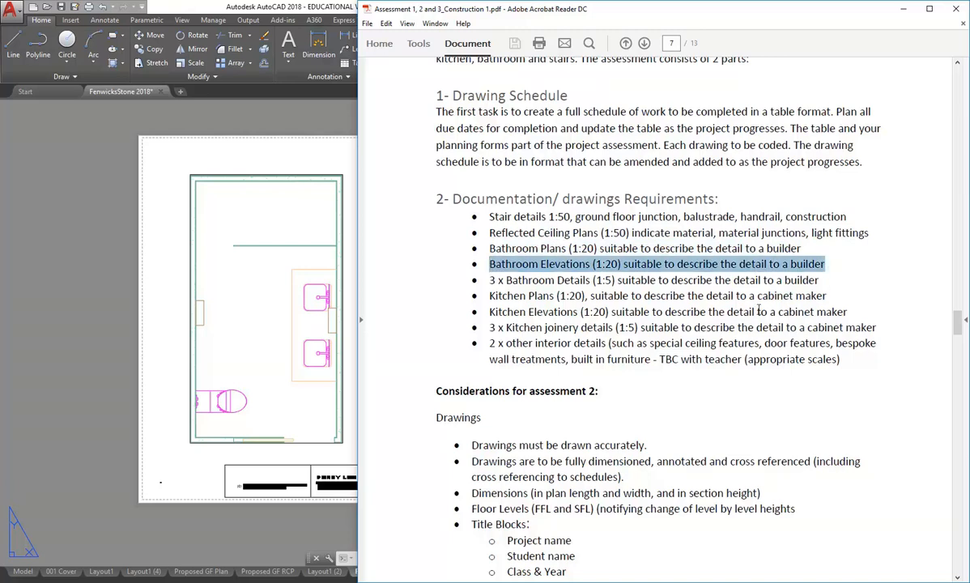
left_click(581, 268)
left_click_drag(513, 248, 777, 250)
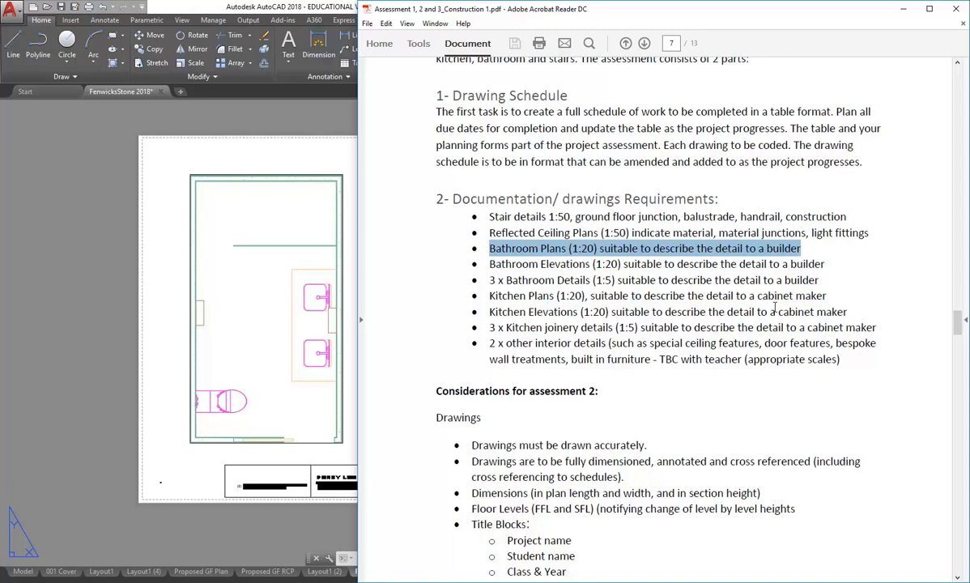
left_click(583, 268)
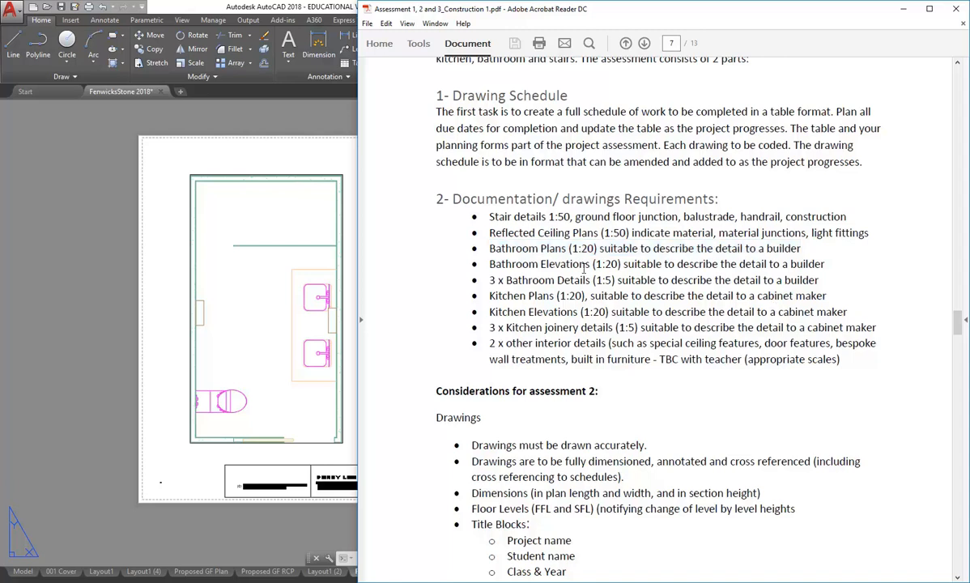
Step: Return to AutoCAD and move the bathroom viewport slightly up the sheet, away from the title block
left_click(285, 313)
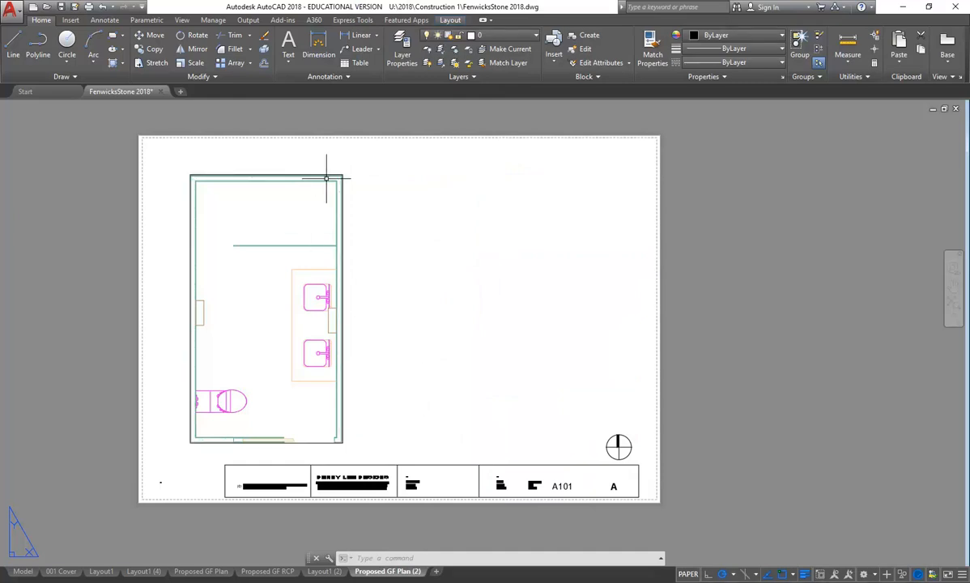
left_click(263, 173)
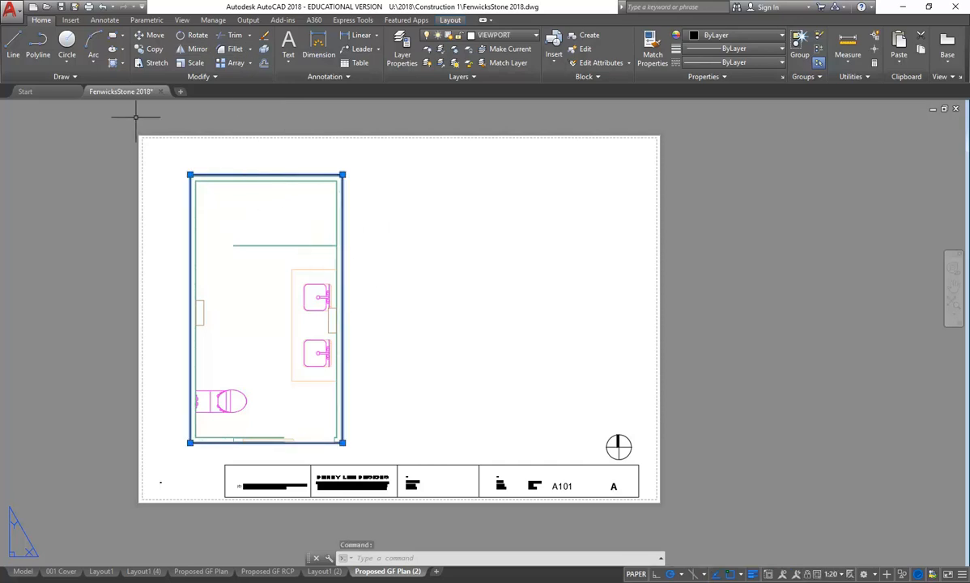
left_click(150, 35)
left_click(375, 328)
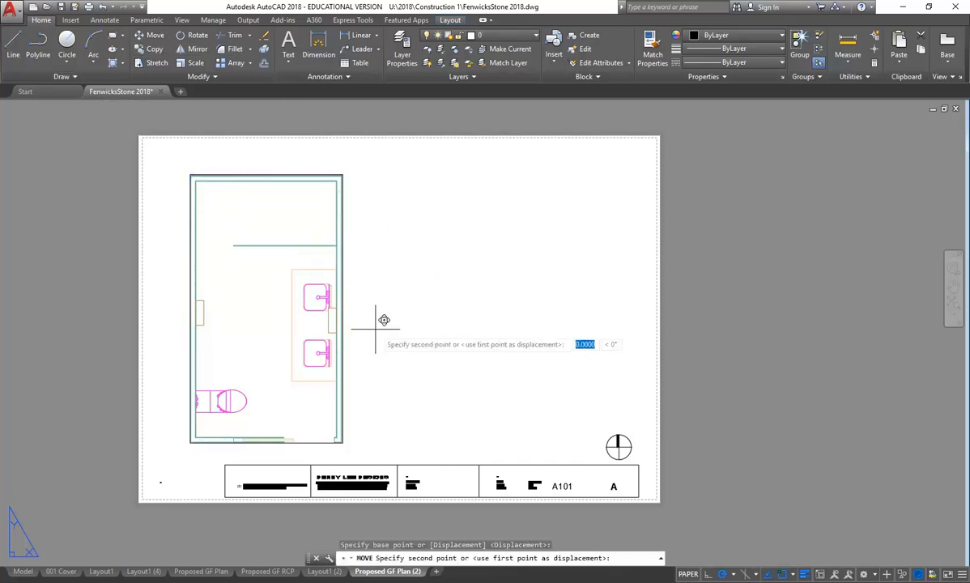
left_click(375, 317)
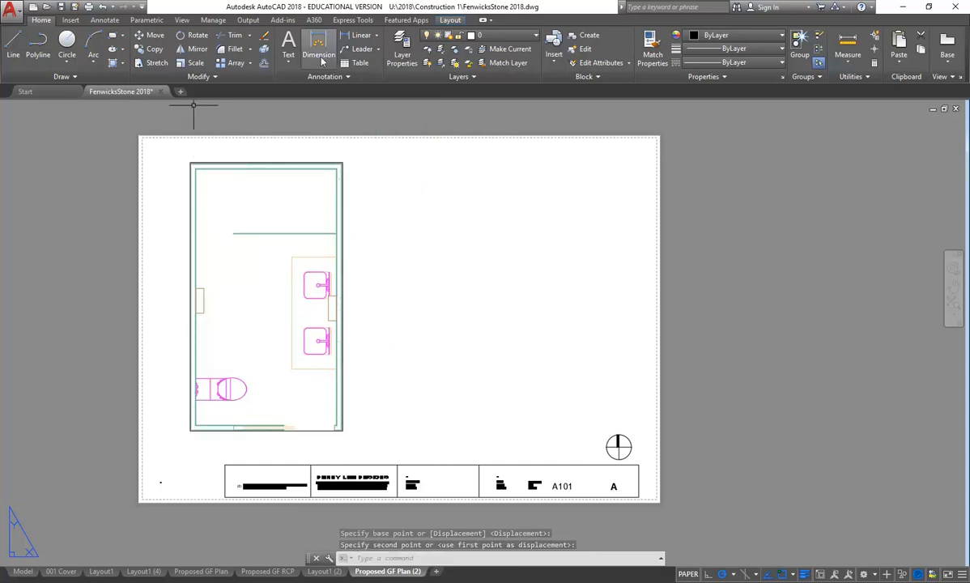
Step: Make VIEWPORT the current layer
left_click(450, 20)
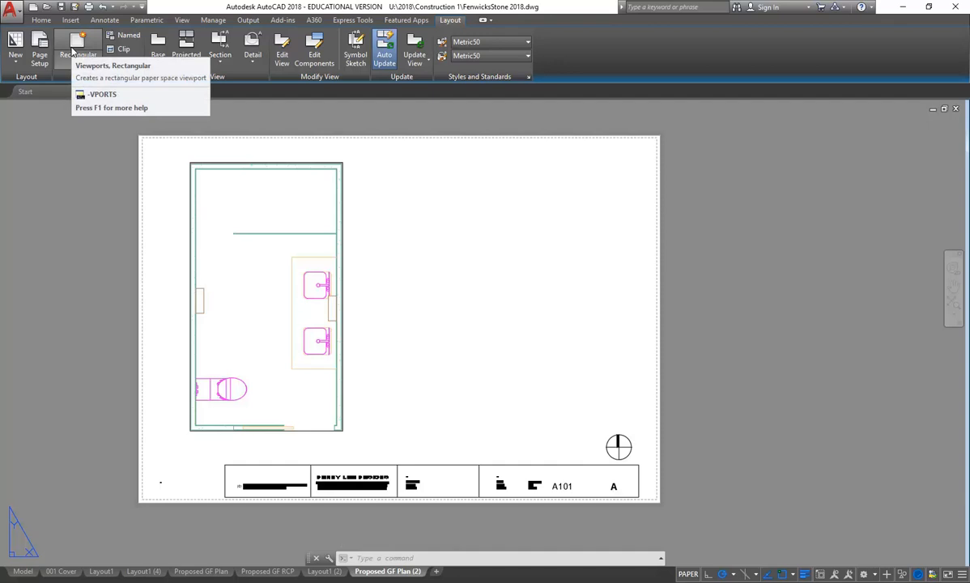
left_click(40, 19)
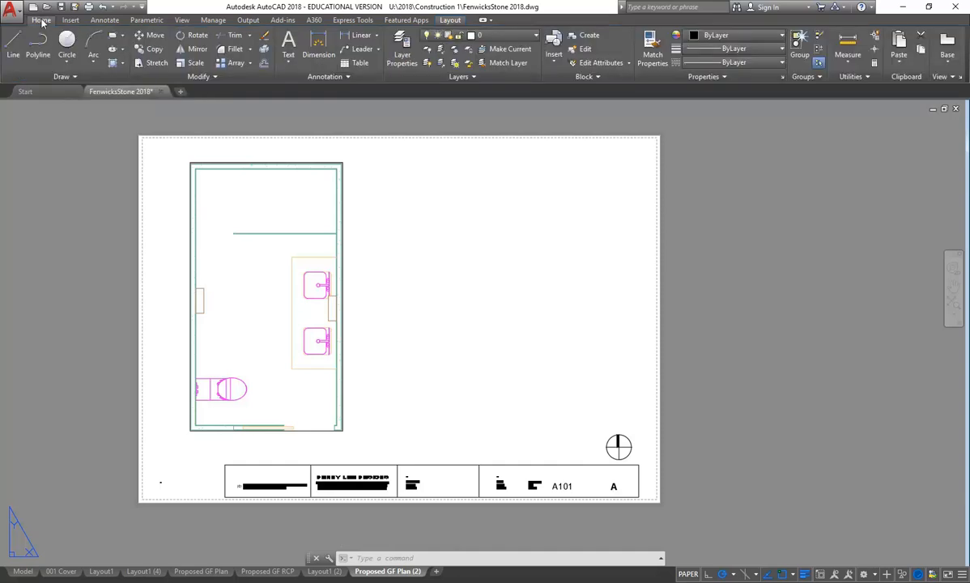
left_click(519, 36)
scroll(506, 296, "down", 6)
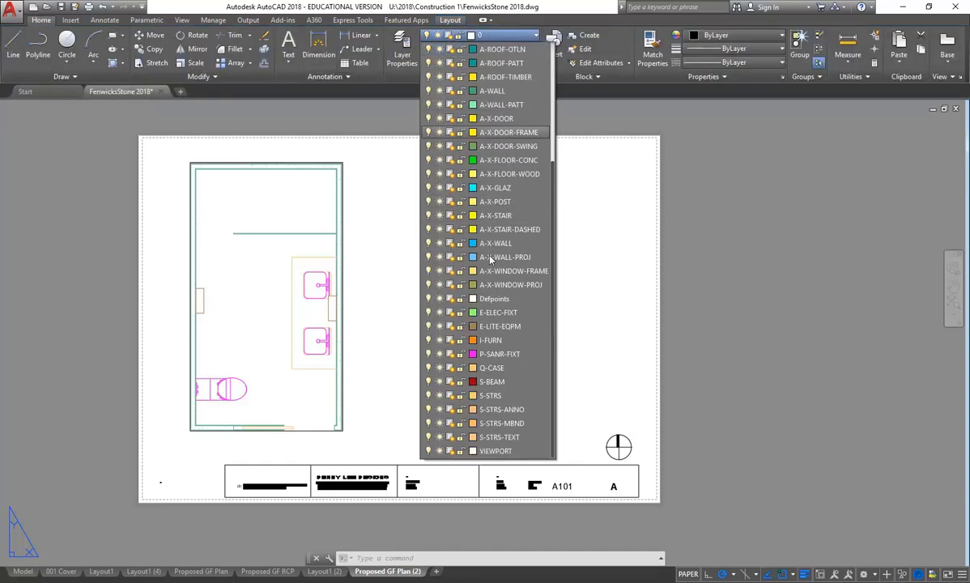
left_click(502, 451)
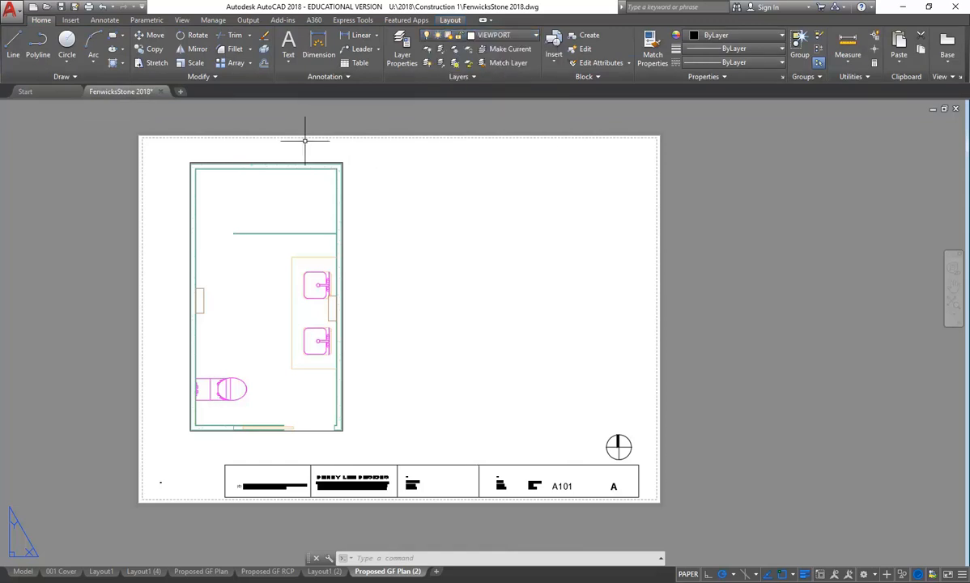
Step: Create a rectangular viewport in the empty area beside the upper half of the bathroom plan, starting level with its top edge
left_click(450, 21)
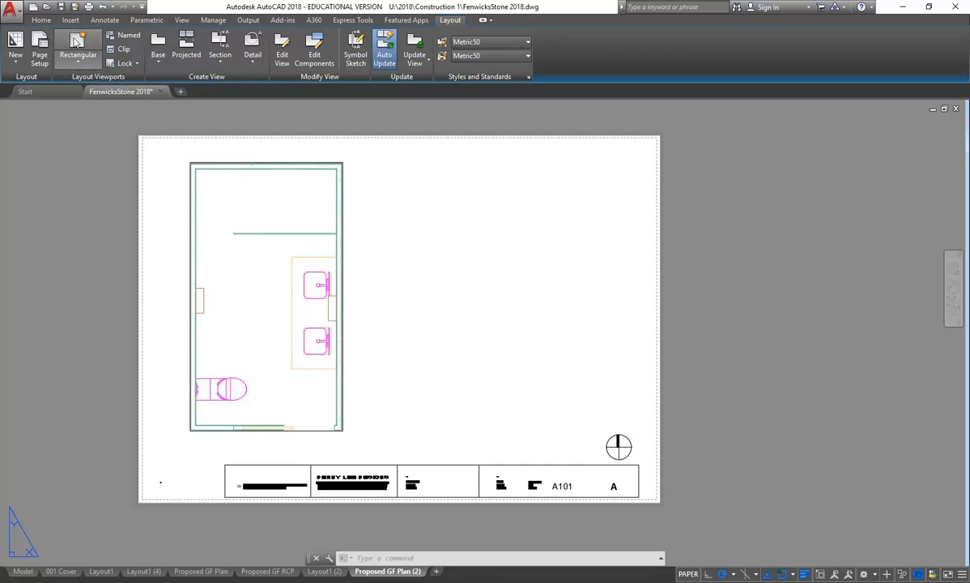
left_click(76, 63)
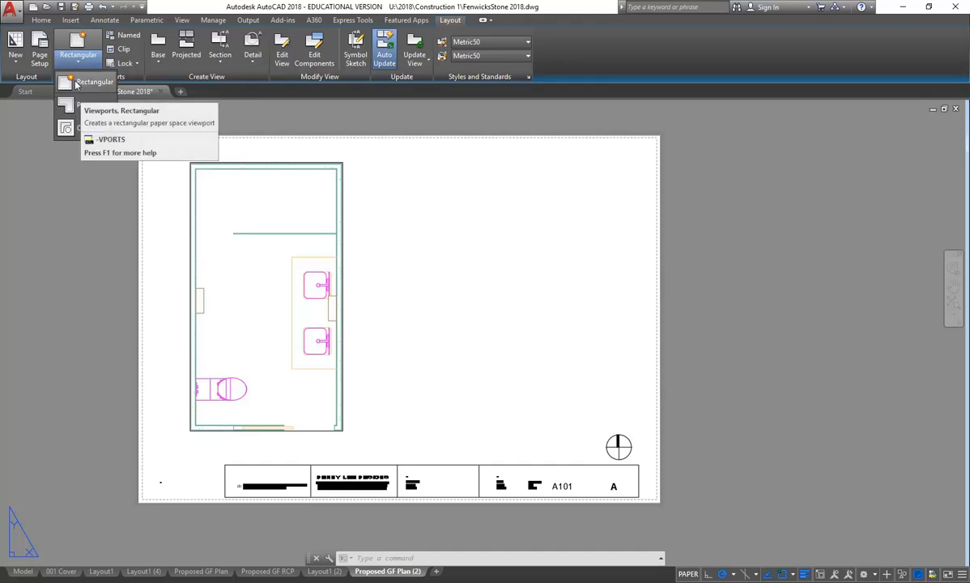
left_click(77, 85)
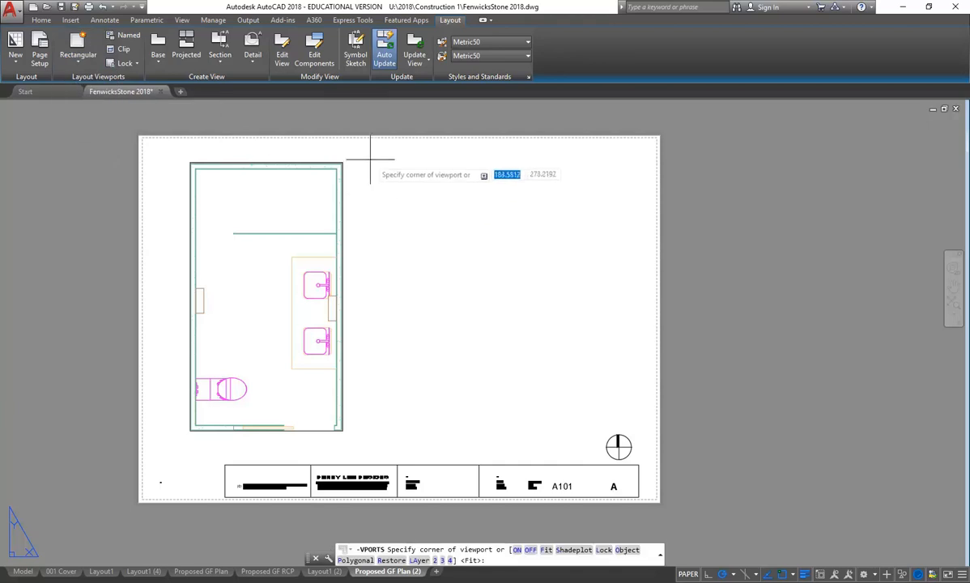
left_click(362, 163)
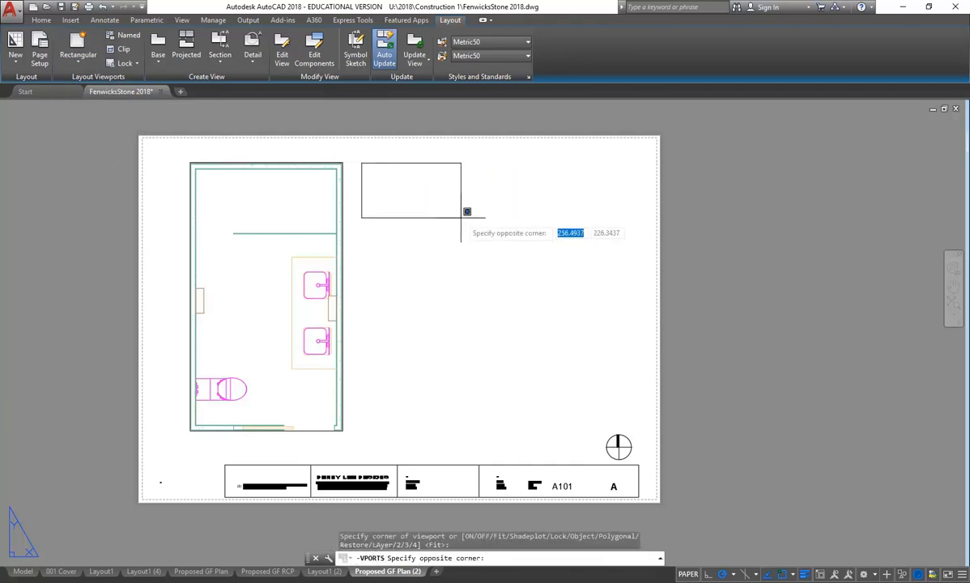
left_click(619, 314)
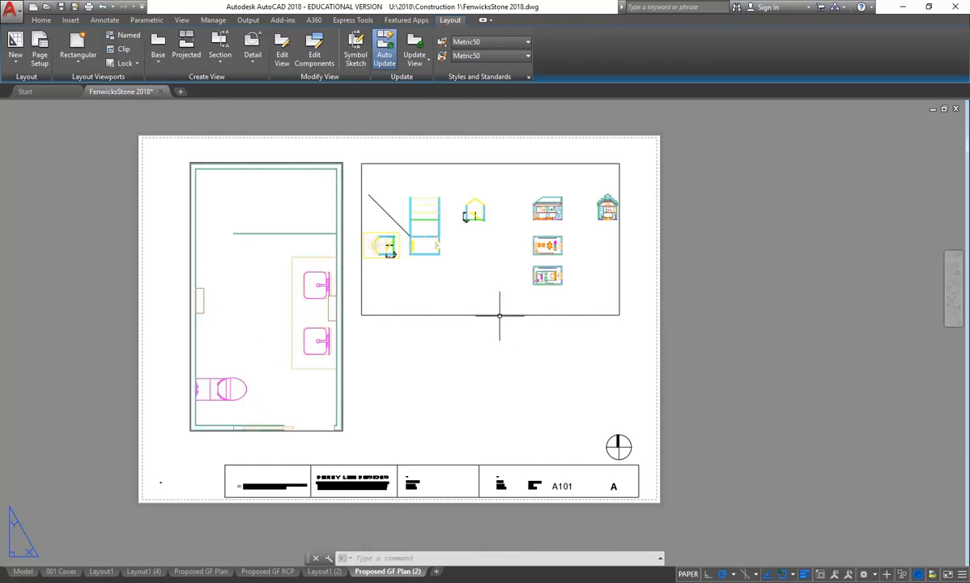
Step: Switch to model space and examine the bathroom in the lower floor plan and the free space below that plan
left_click(23, 570)
middle_click_drag(458, 476, 385, 406)
scroll(386, 410, "down", 4)
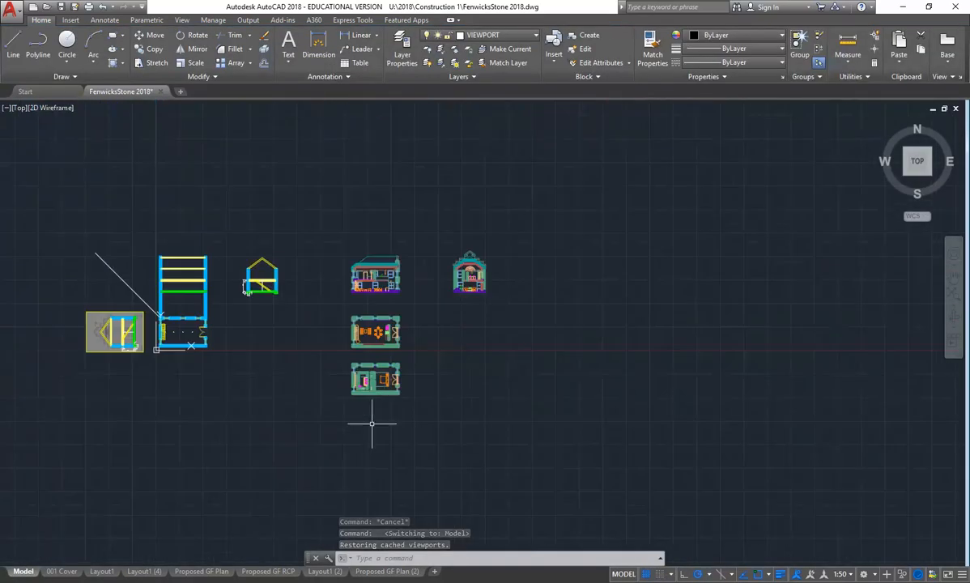
scroll(389, 437, "up", 2)
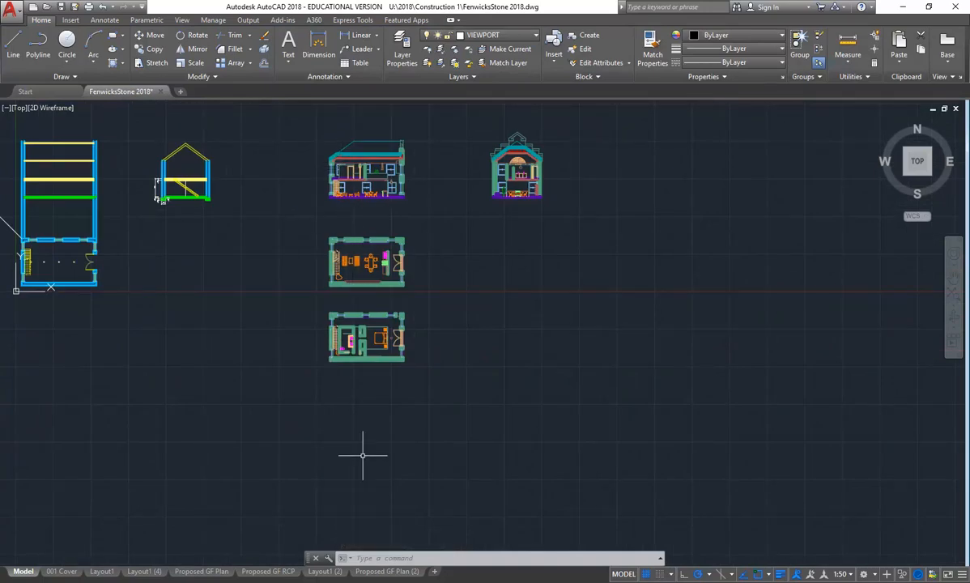
scroll(348, 316, "up", 2)
scroll(341, 356, "up", 4)
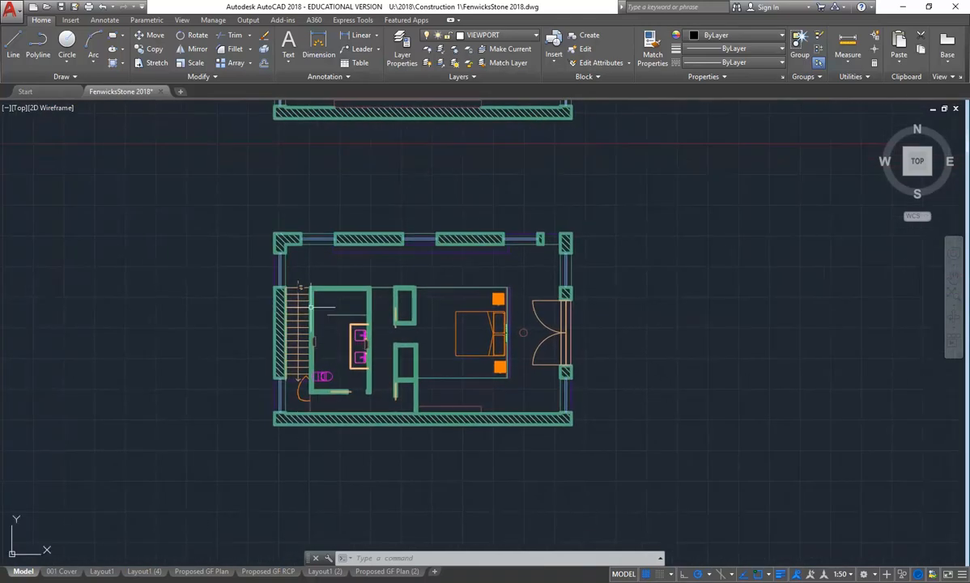
scroll(320, 371, "up", 2)
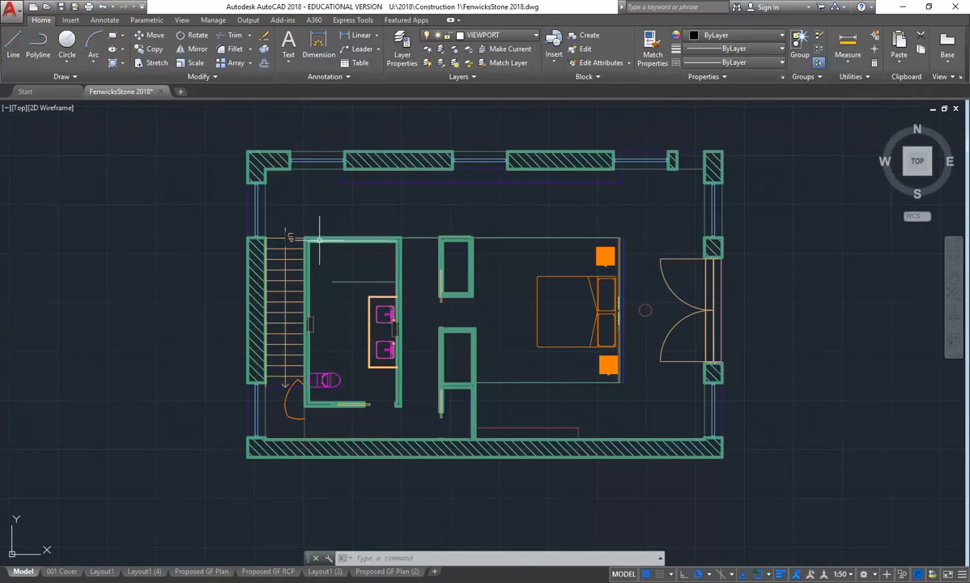
scroll(322, 243, "down", 6)
scroll(303, 264, "down", 2)
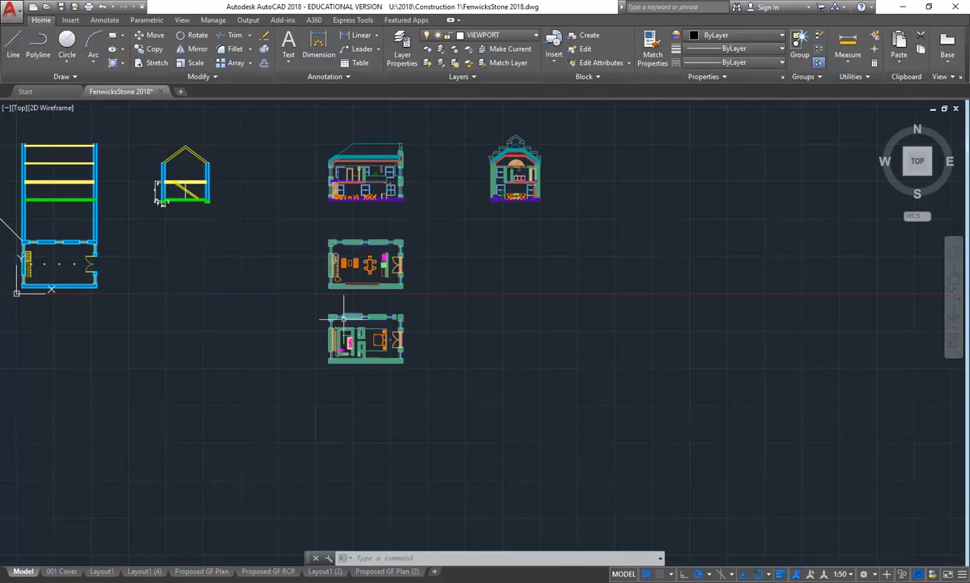
scroll(344, 318, "up", 1)
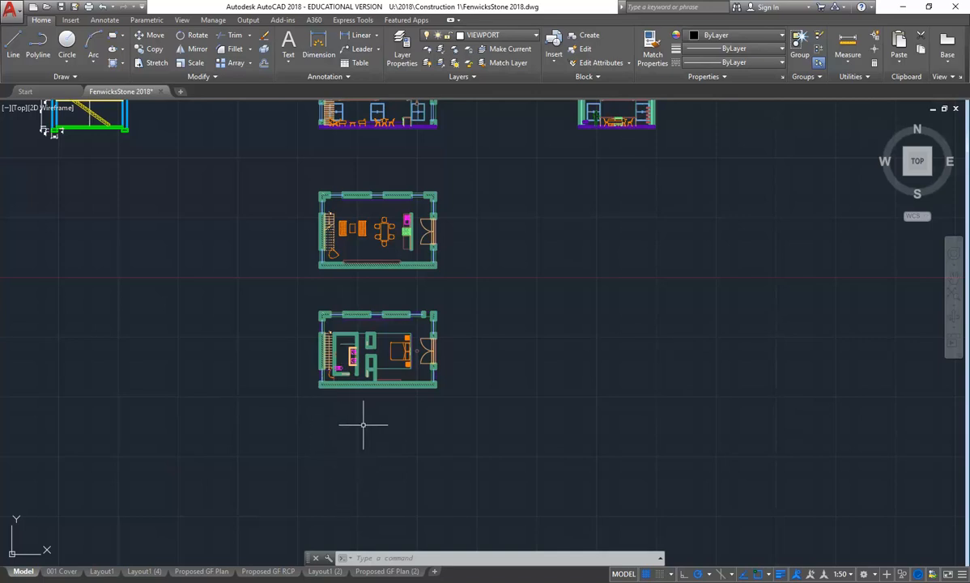
scroll(337, 383, "up", 5)
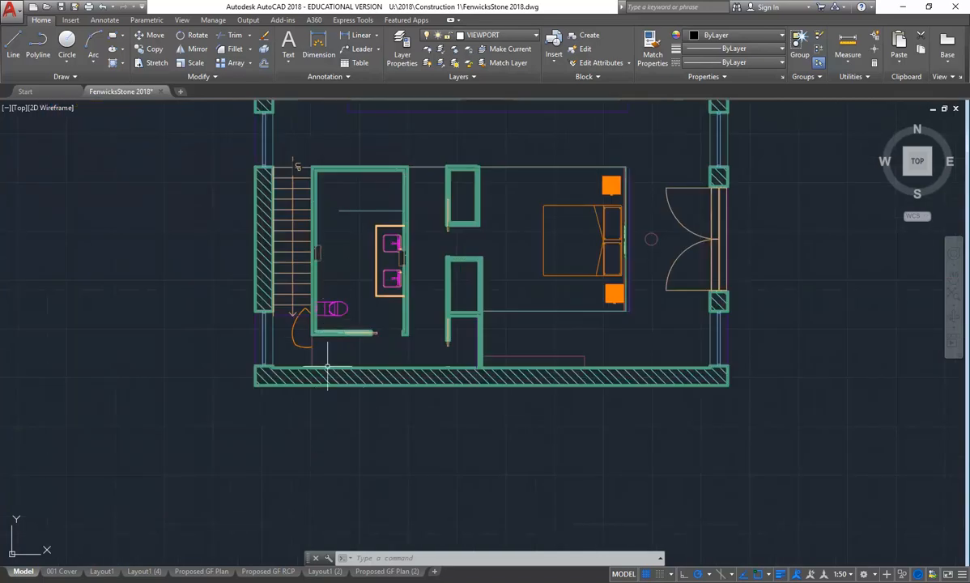
scroll(324, 295, "down", 5)
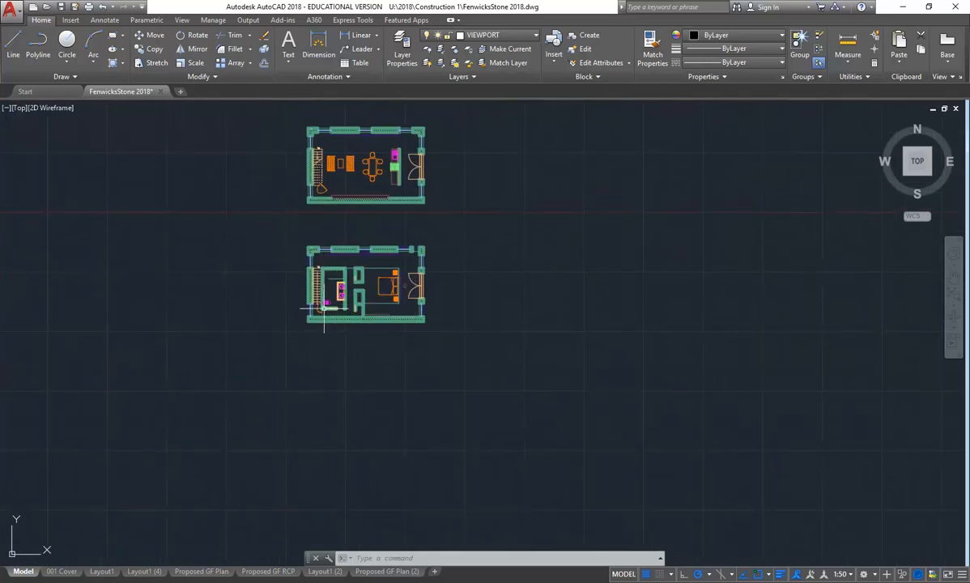
middle_click_drag(277, 256, 330, 270)
left_click(310, 246)
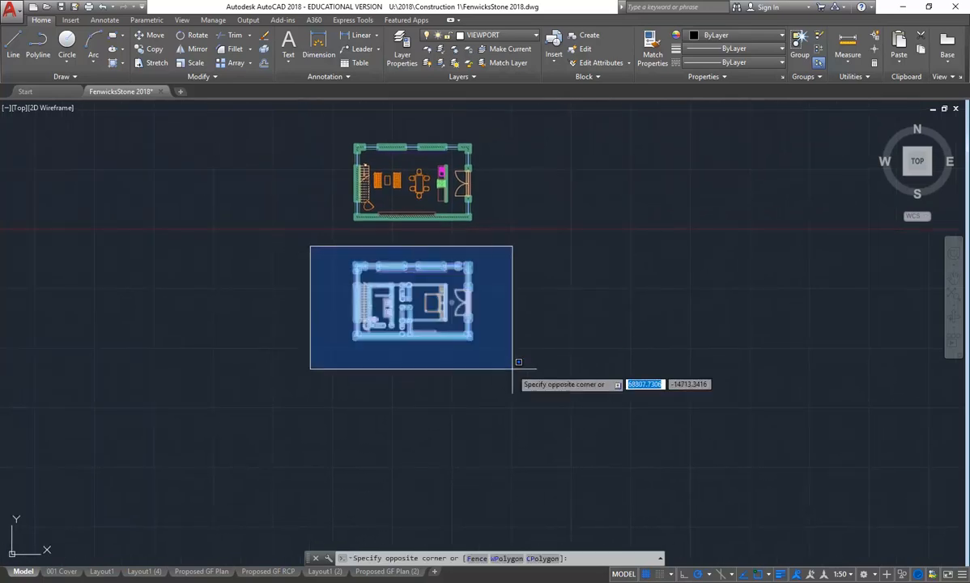
left_click(276, 251)
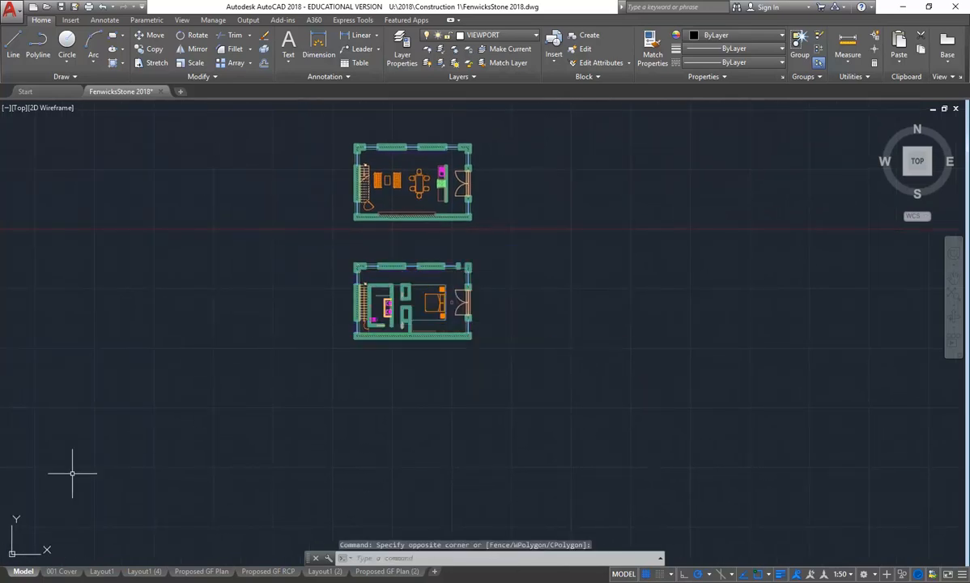
Step: Create a copy of the Proposed GF RCP layout, placed before the original Proposed GF RCP layout
left_click(266, 571)
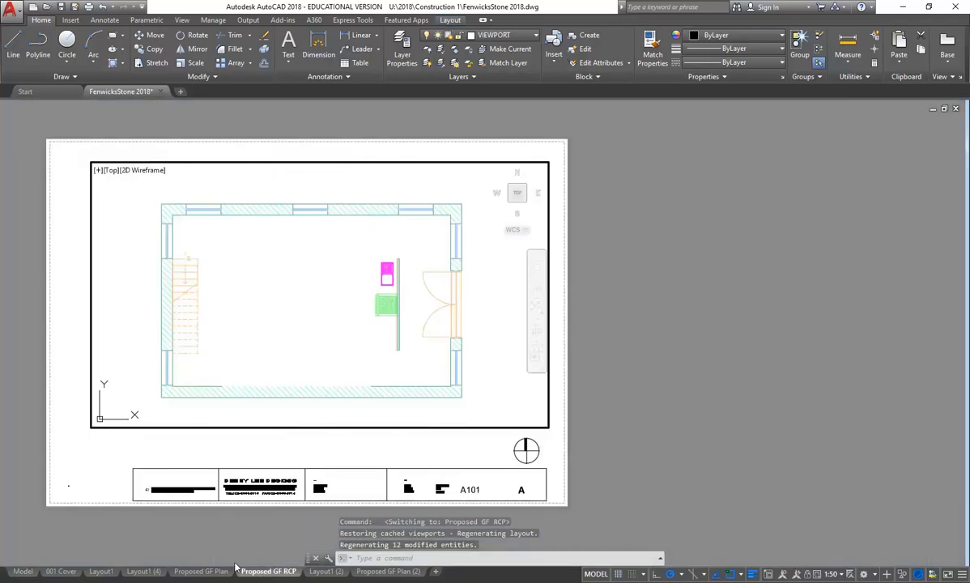
right_click(267, 571)
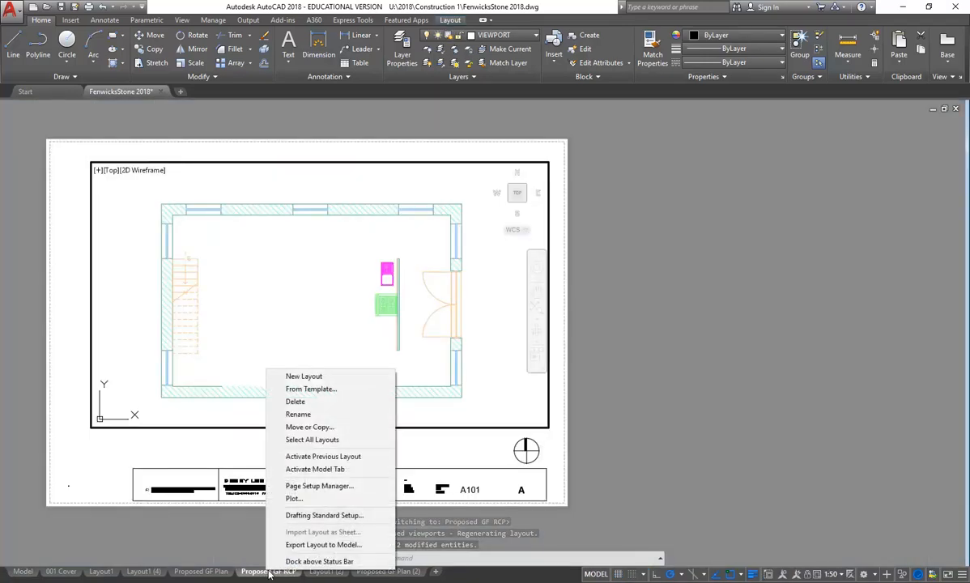
left_click(309, 426)
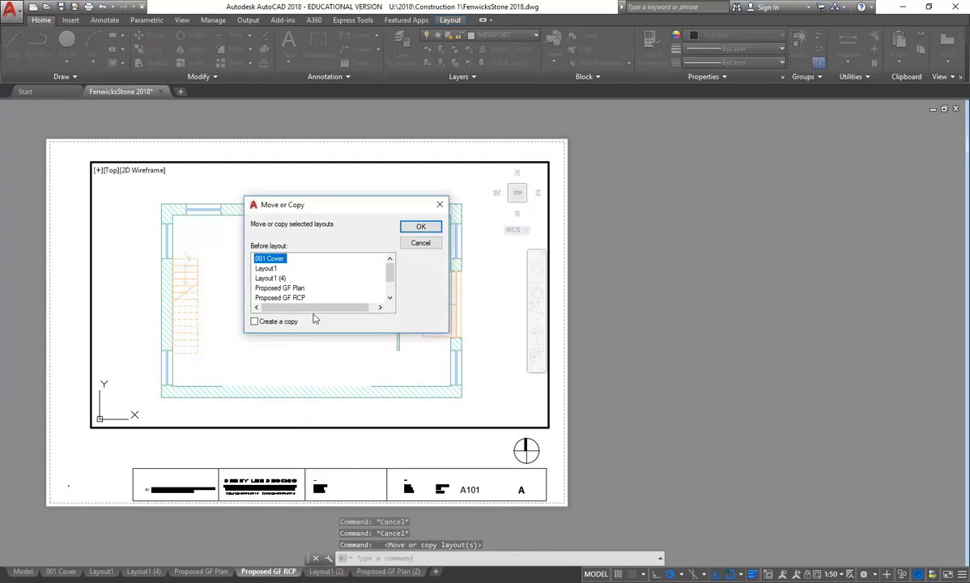
left_click_drag(391, 274, 389, 298)
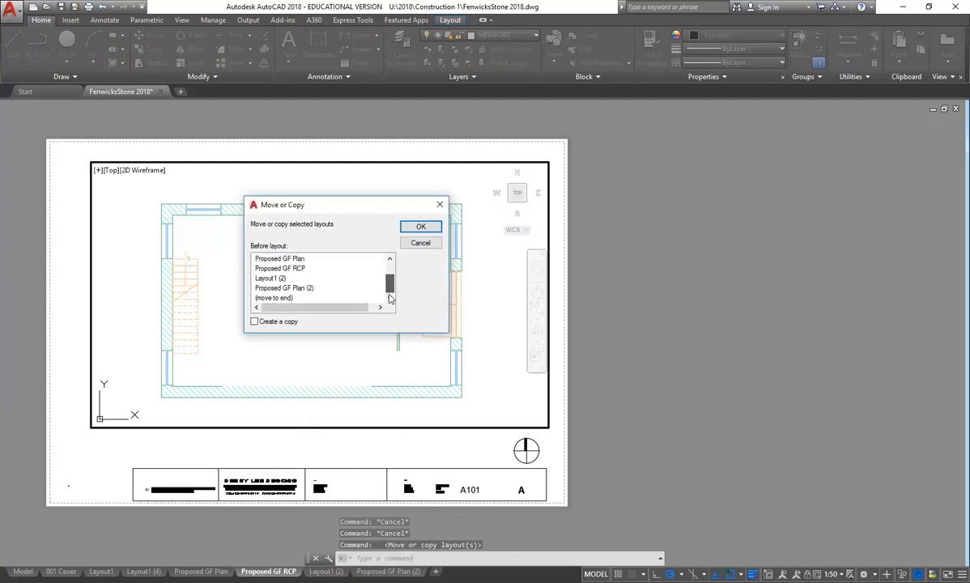
left_click(271, 297)
left_click(255, 321)
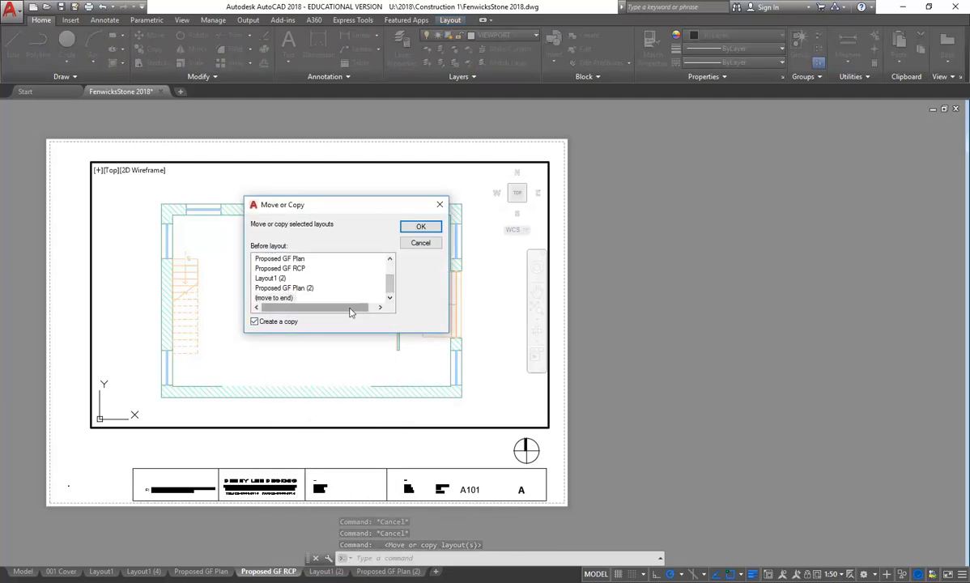
left_click(282, 289)
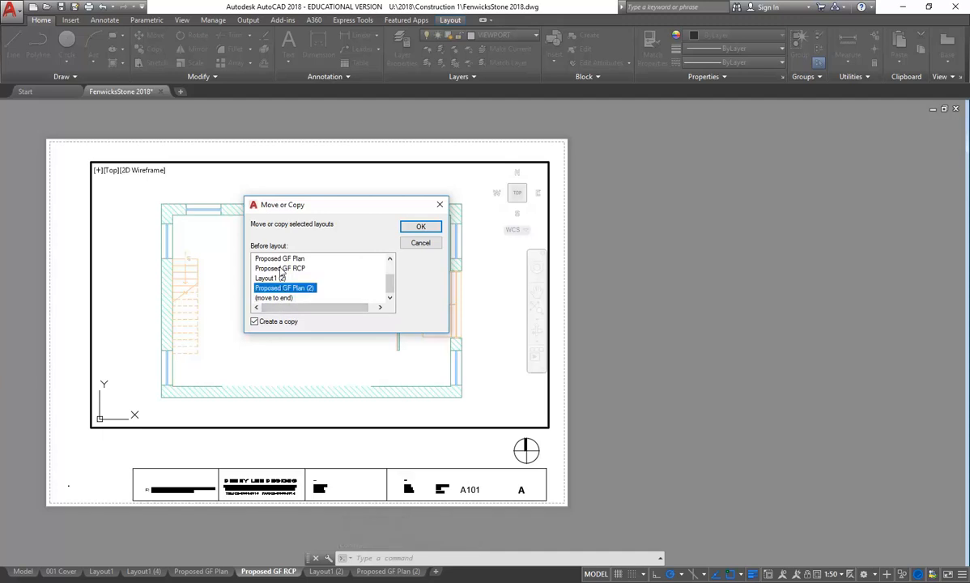
left_click(278, 259)
left_click(278, 269)
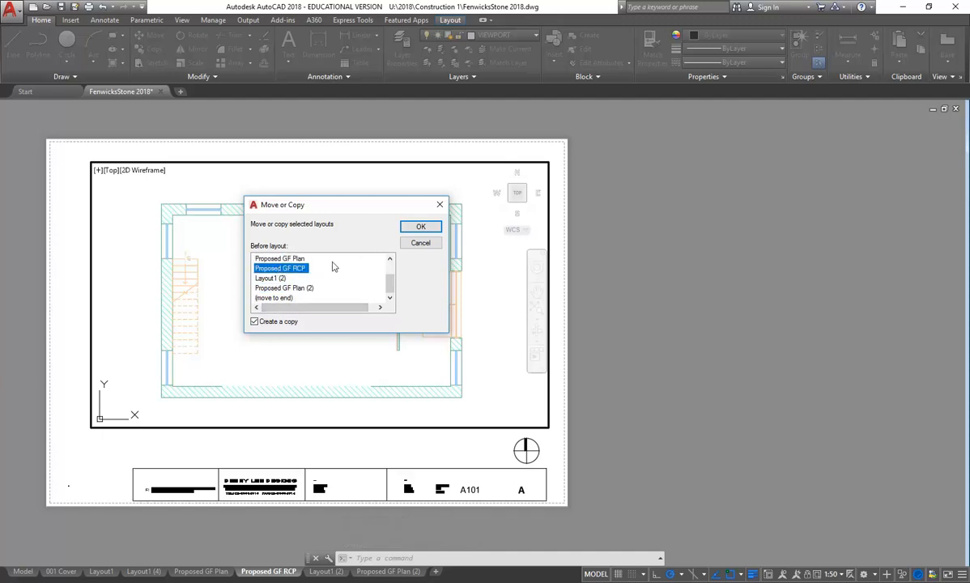
left_click(407, 230)
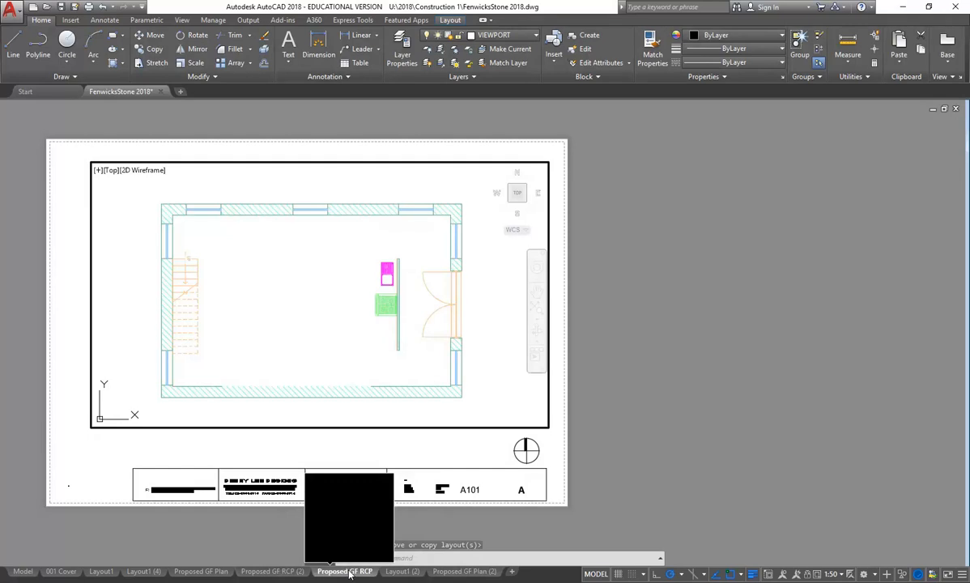
Step: Compare the Proposed GF Plan layout with the copied RCP layout, checking how the two sheets differ
left_click(265, 572)
left_click(207, 572)
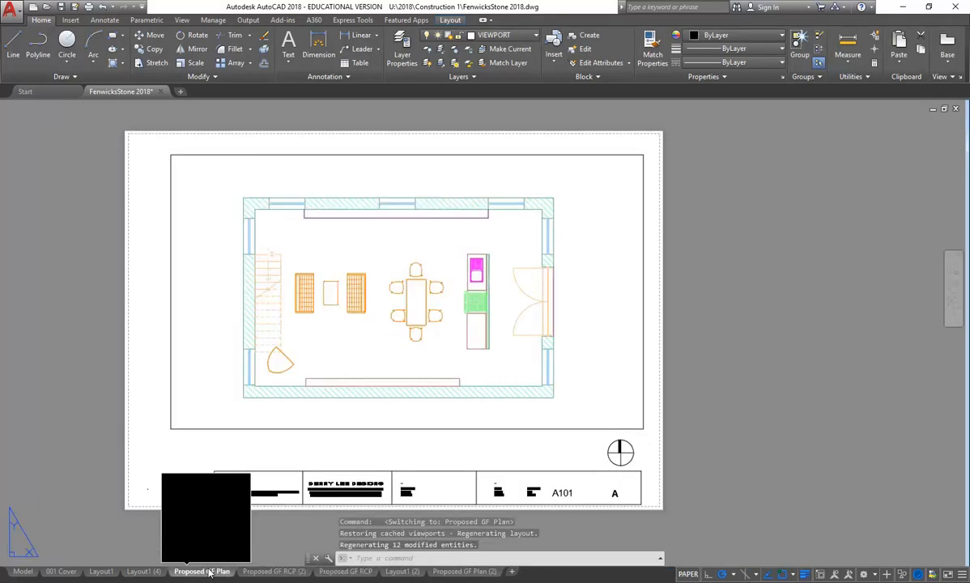
left_click(274, 572)
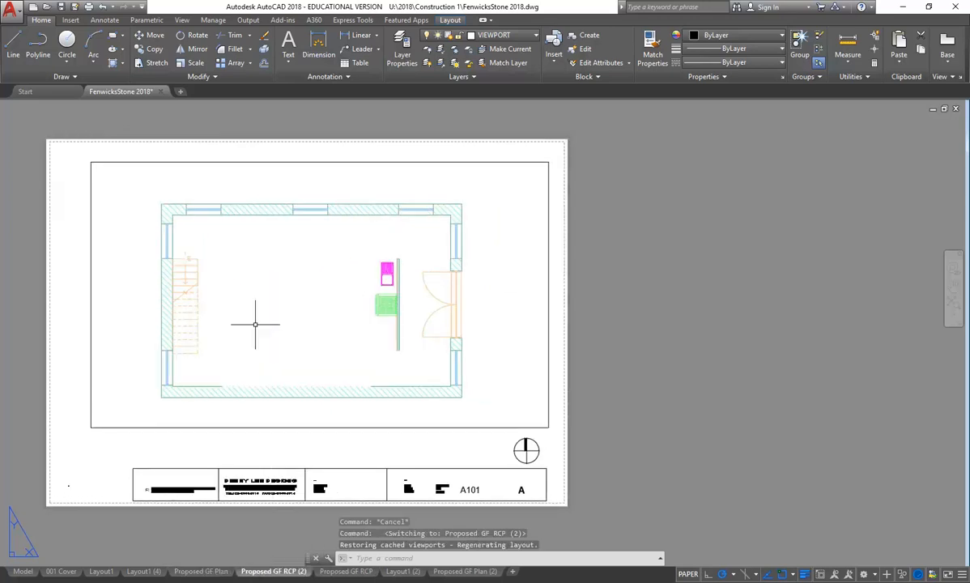
left_click(207, 571)
left_click(283, 571)
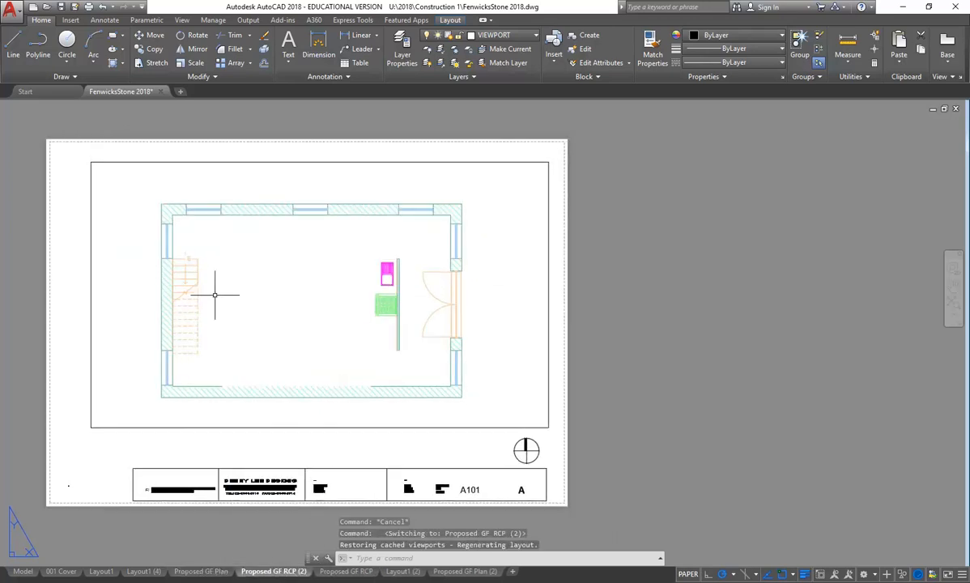
left_click(211, 575)
left_click(276, 574)
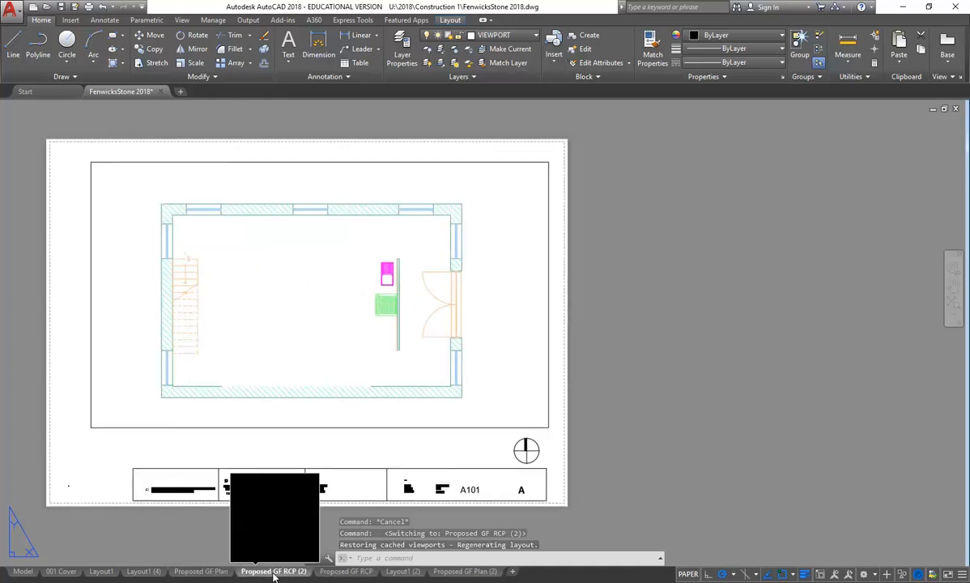
left_click(201, 572)
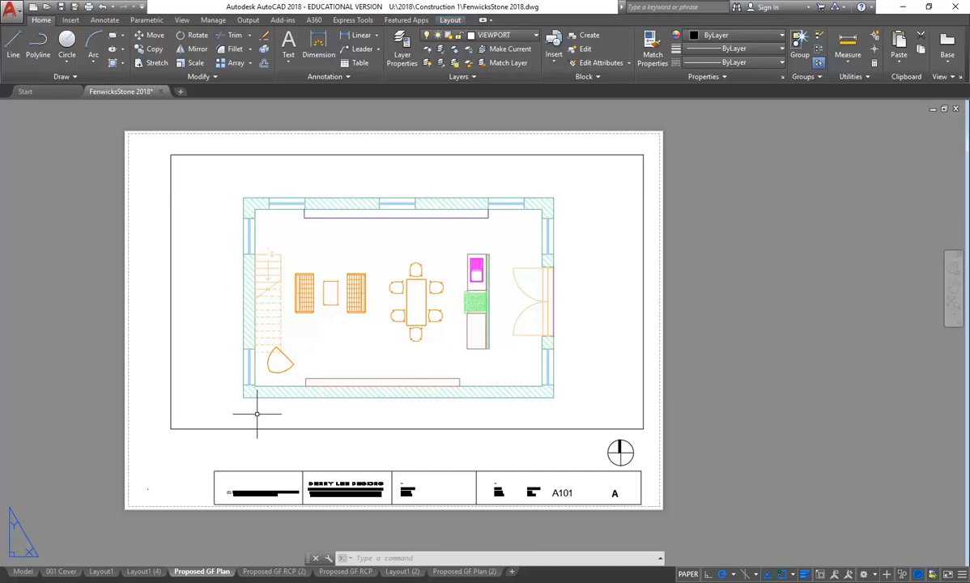
mouse_move(276, 572)
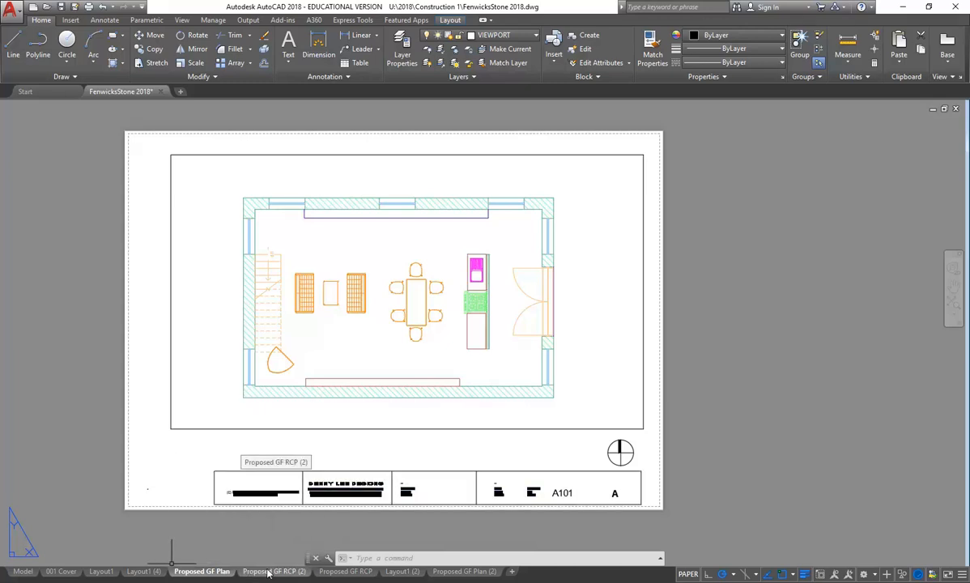
left_click(271, 571)
left_click(206, 571)
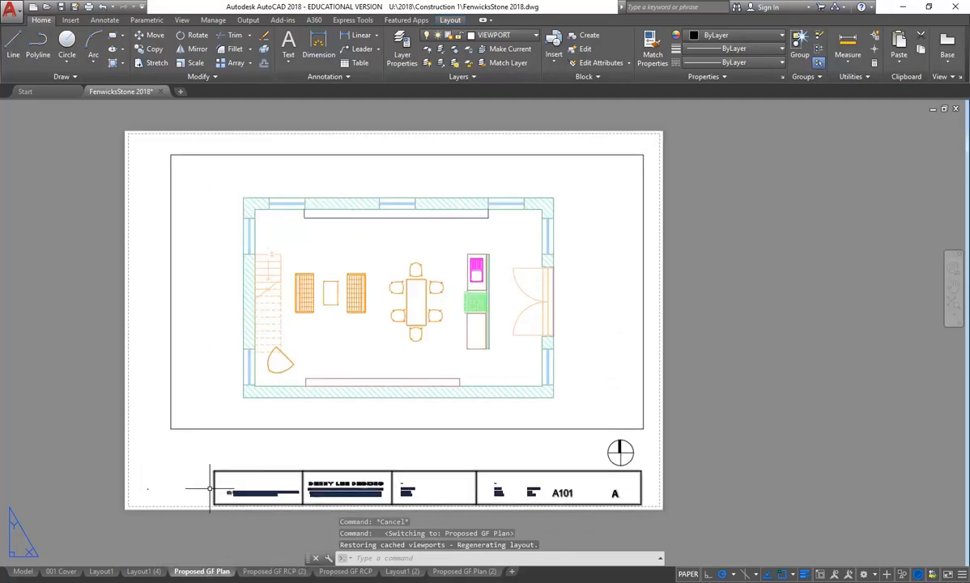
left_click(267, 571)
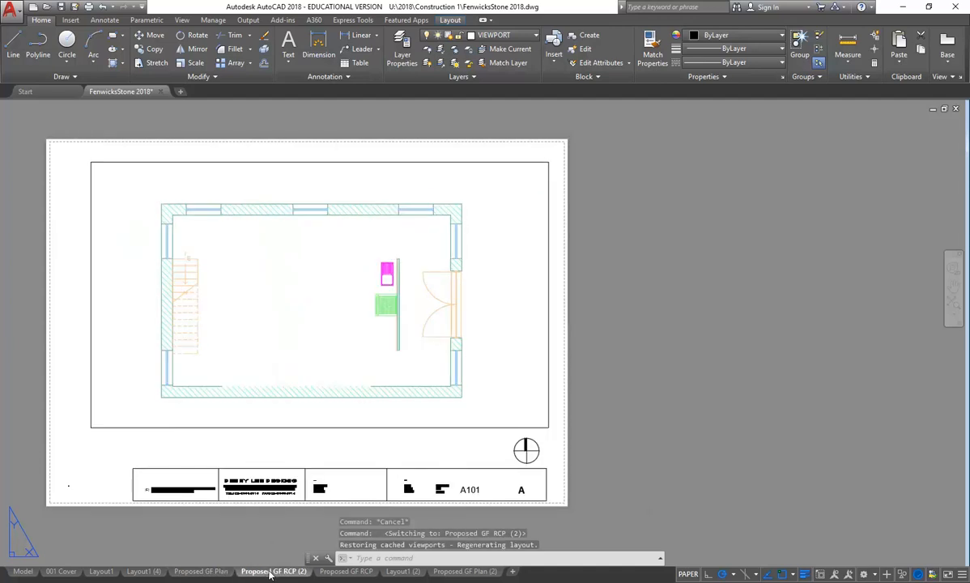
Step: Check the drawing numbers in the 001 Cover schedule and rename the Proposed GF Plan layout as A103-Proposed GF Plan
right_click(270, 571)
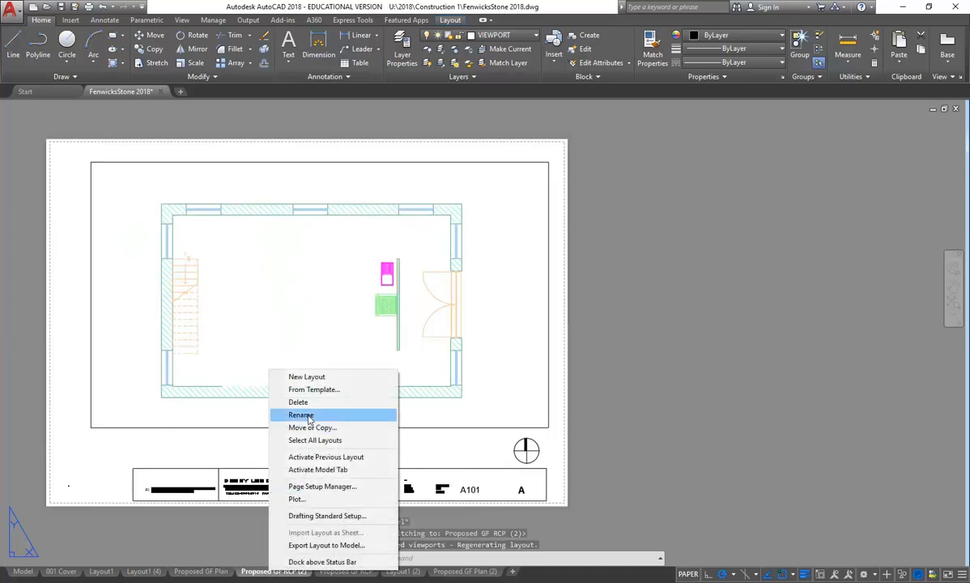
left_click(325, 457)
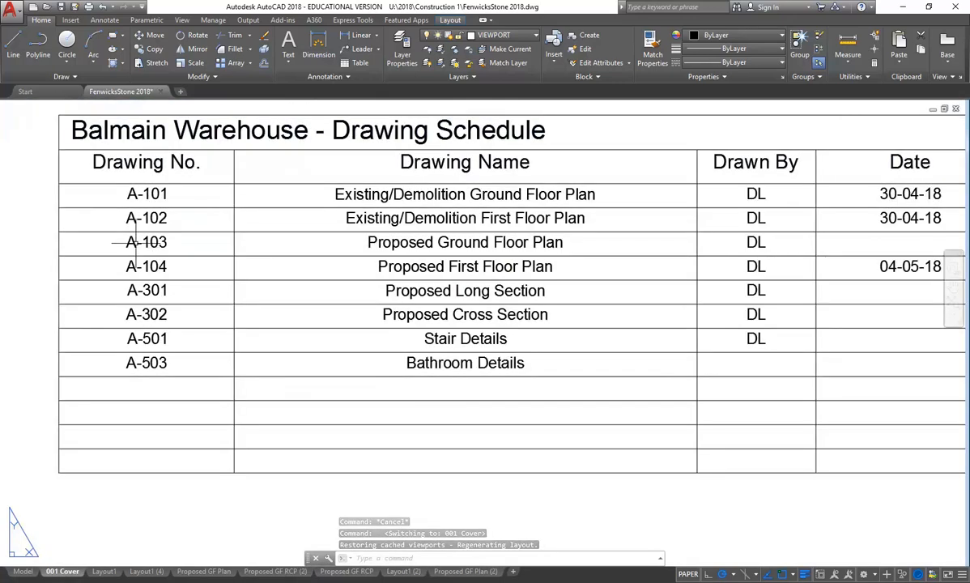
right_click(206, 571)
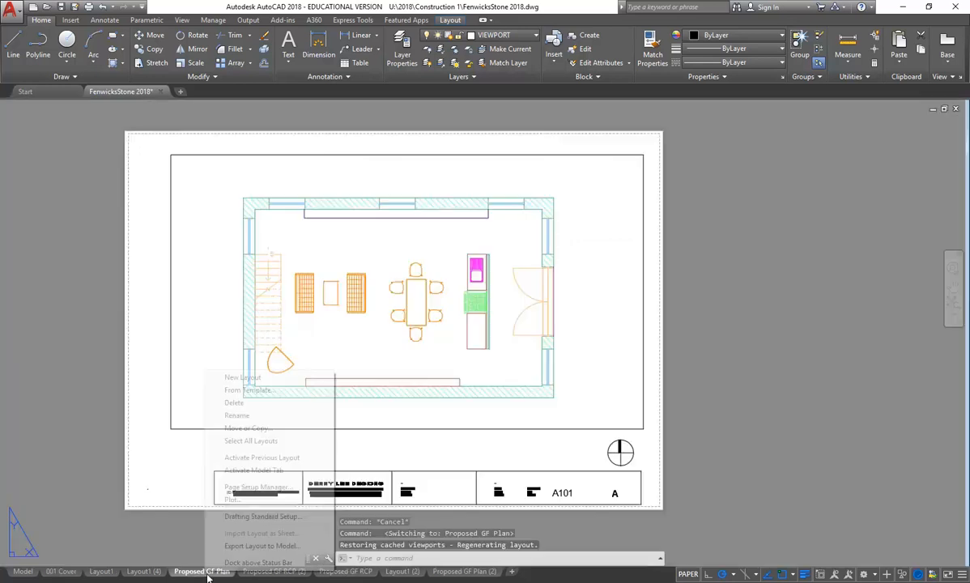
left_click(232, 415)
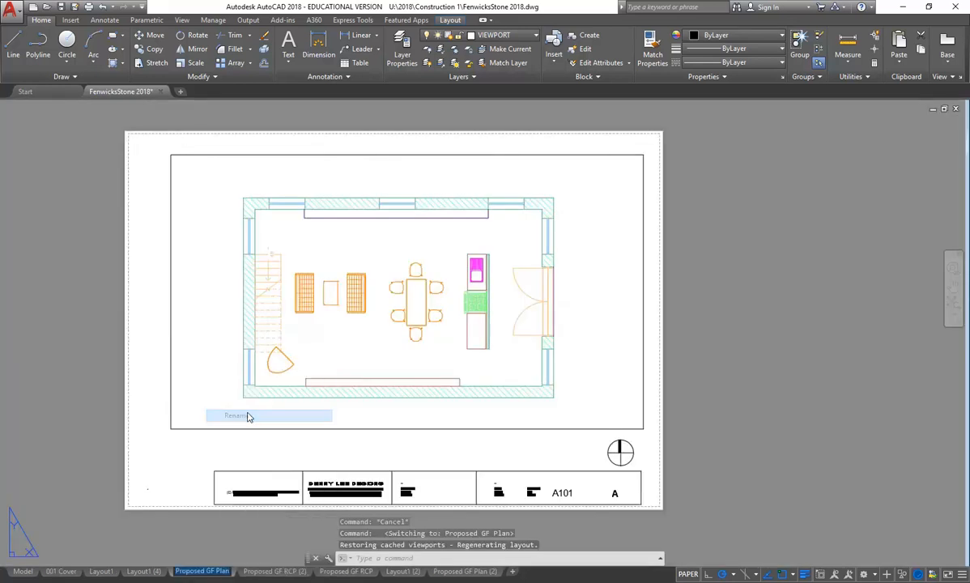
key("Left")
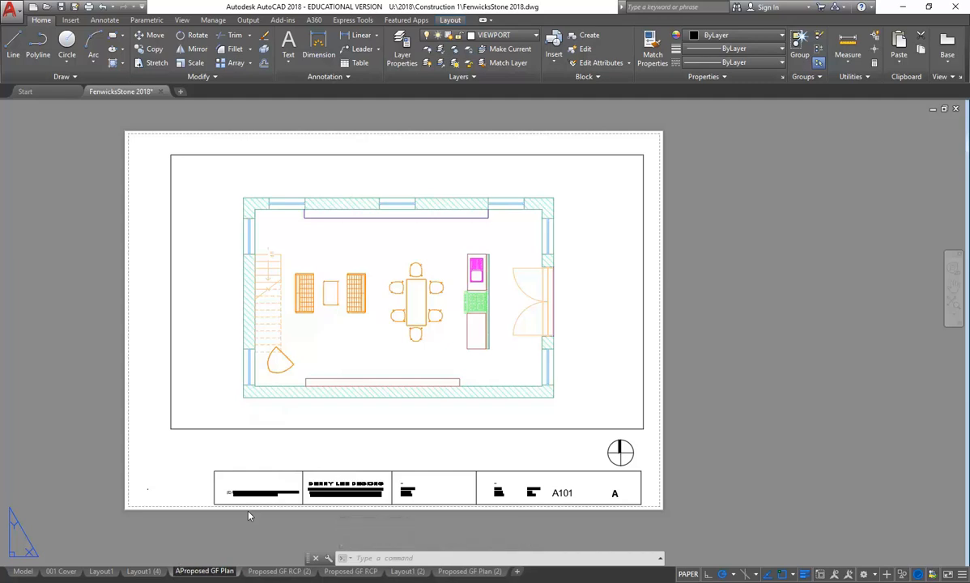
type("A103")
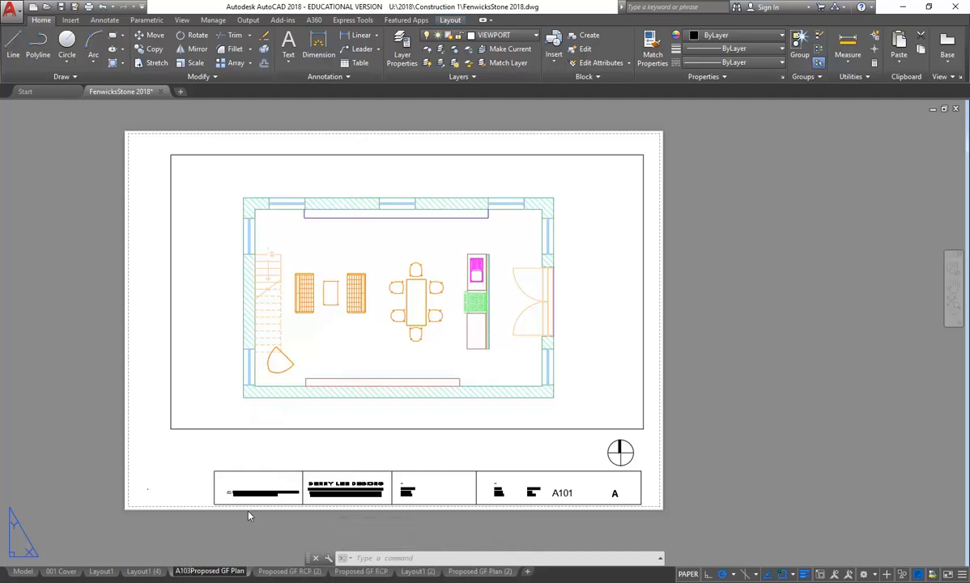
type("-")
key("Return")
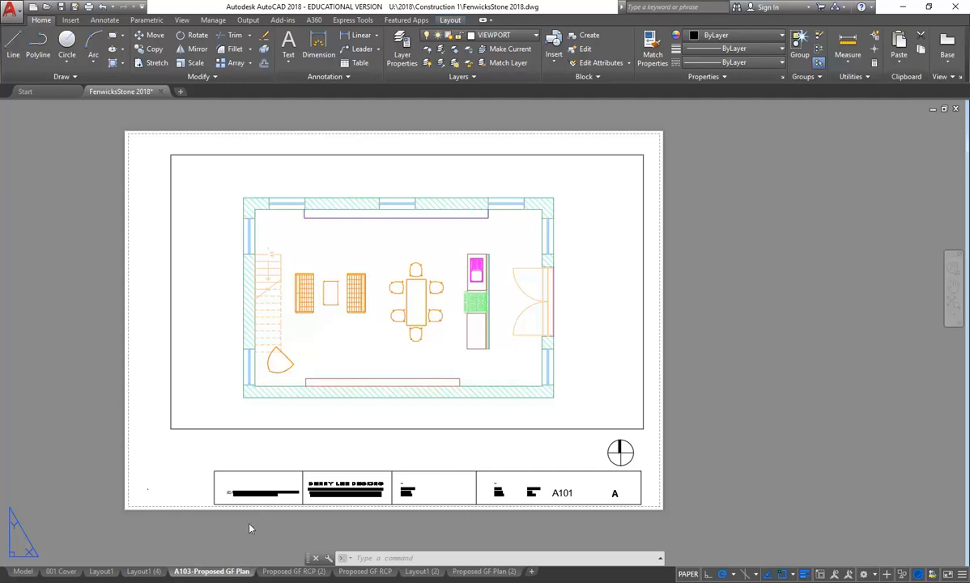
Step: Rename the copied layout Proposed GF RCP (2) as A104-Proposed L1 Plan
left_click(293, 572)
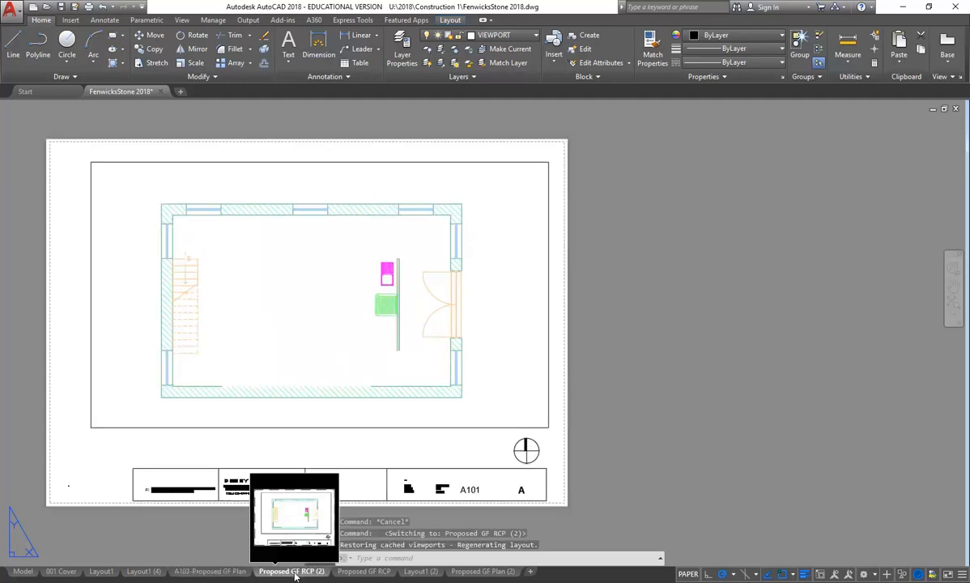
right_click(293, 572)
key("Escape")
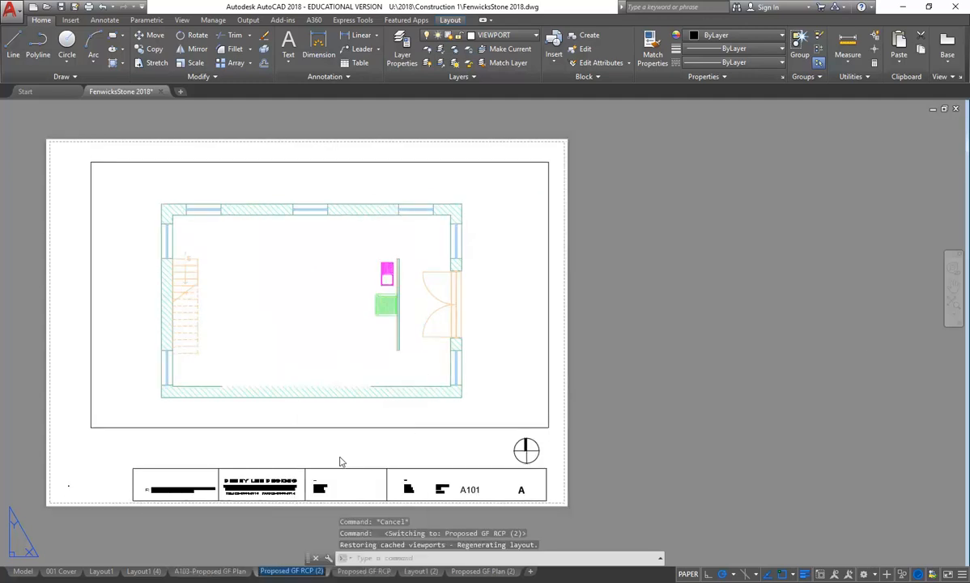
type("a")
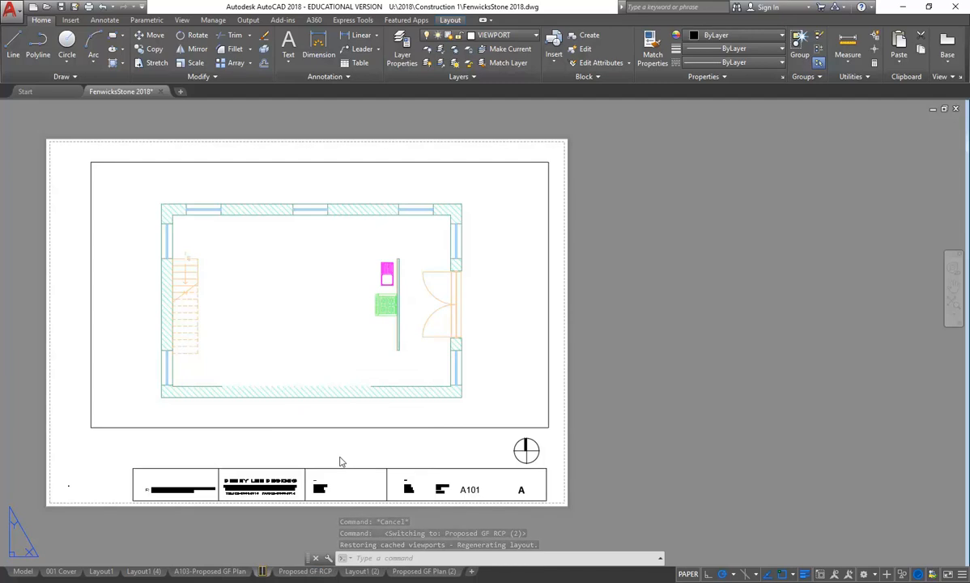
type("104")
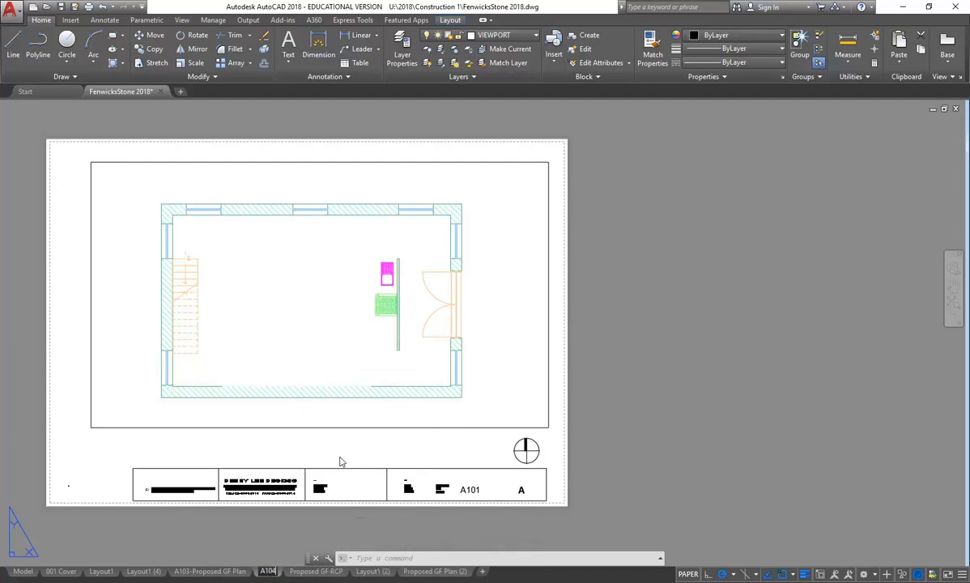
type("-pRPO")
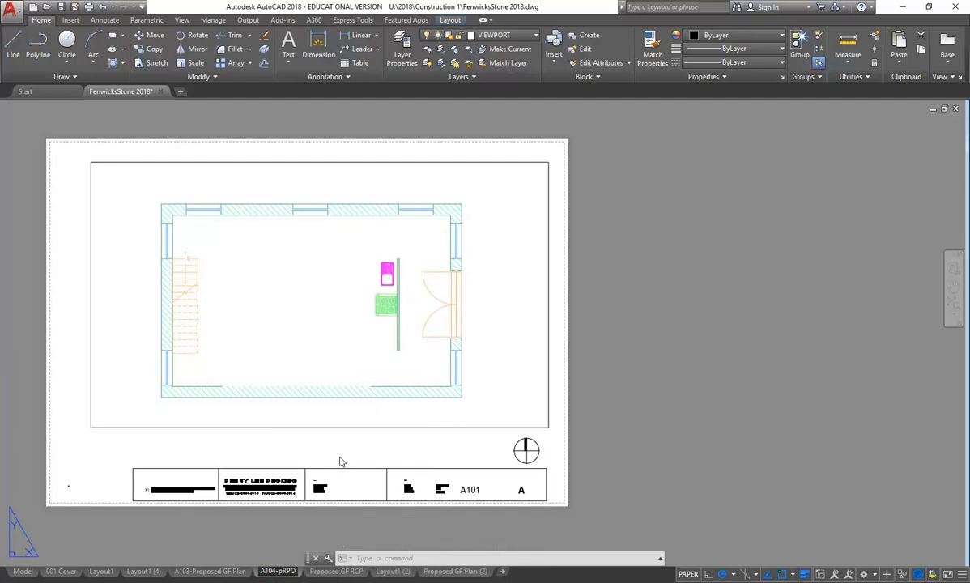
key("BackSpace")
key("BackSpace")
key("BackSpace")
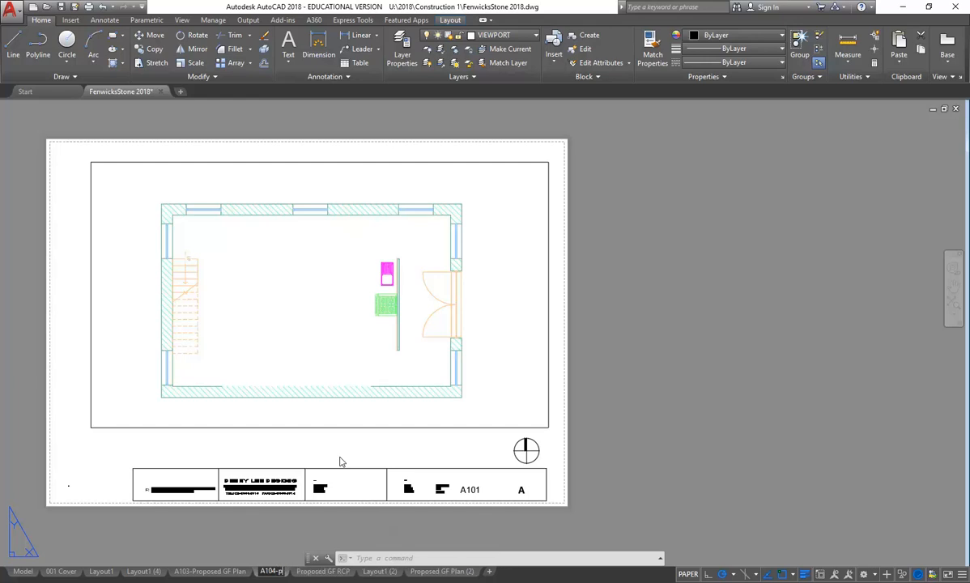
type("roposed")
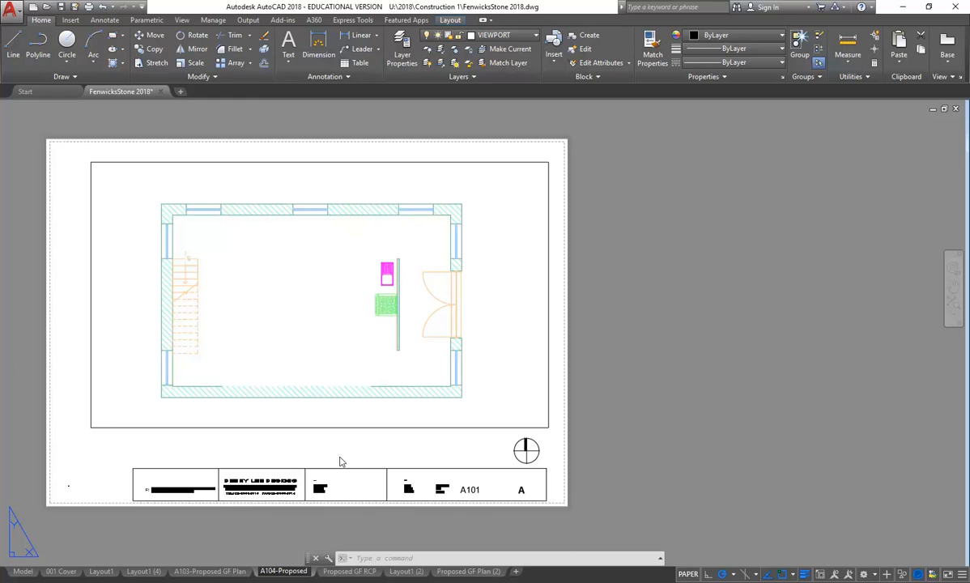
type("L1 Plan")
key("Return")
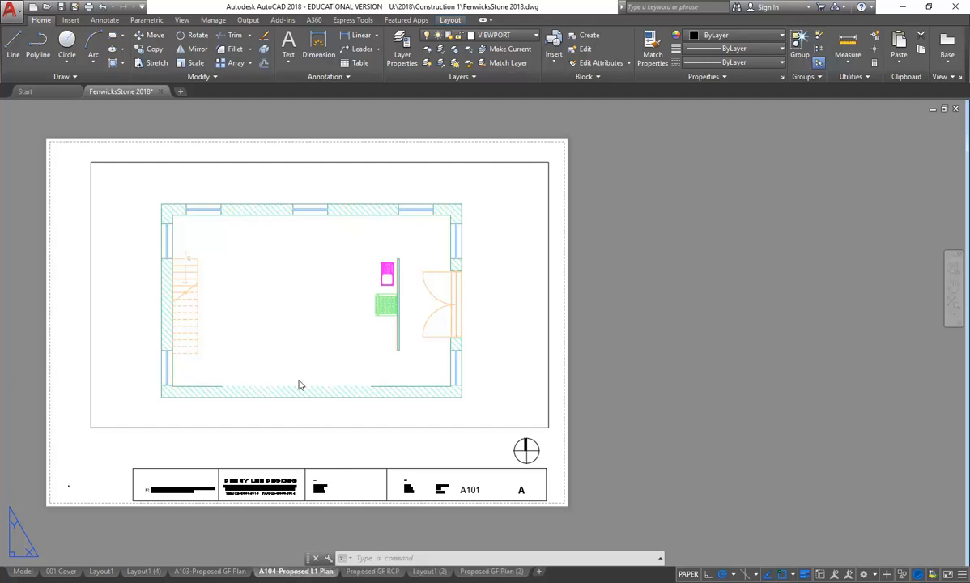
Step: Activate the viewport on the A104-Proposed L1 Plan layout and reposition its view from the ground floor to the level 1 plan
left_click(305, 312)
left_click(381, 356)
key("F2")
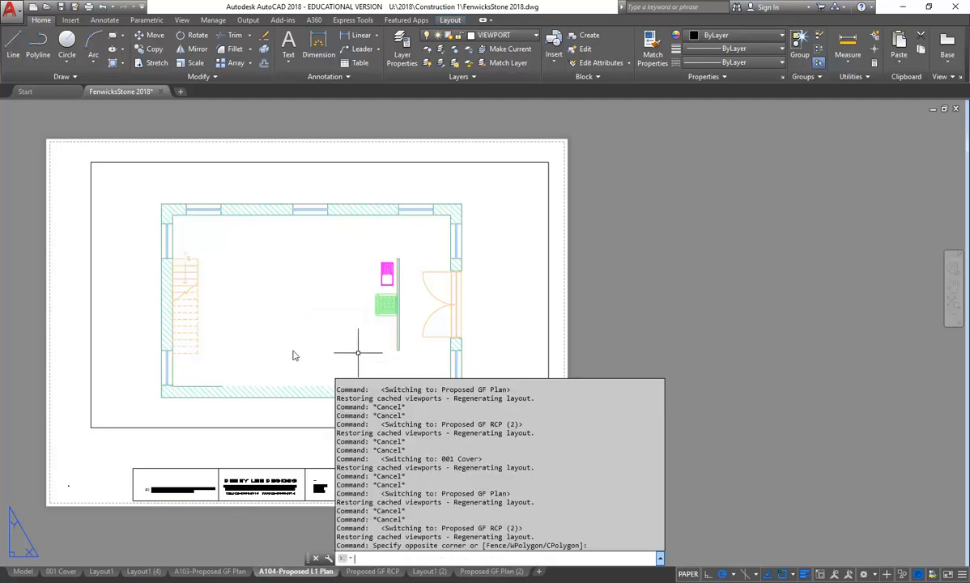
key("Escape")
double_click(284, 314)
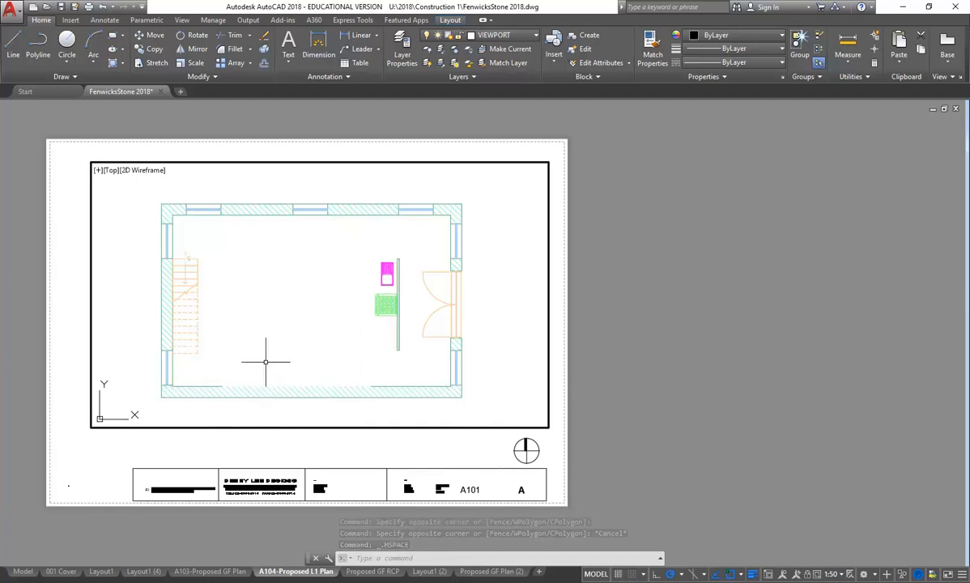
scroll(235, 373, "down", 4)
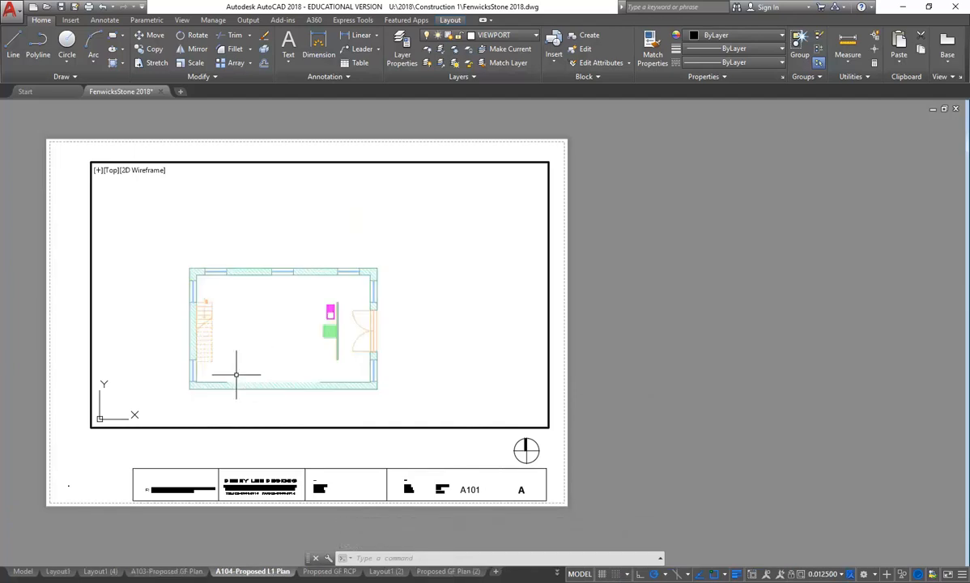
scroll(314, 324, "down", 4)
mouse_move(285, 362)
middle_mouse_down()
mouse_move(353, 299)
mouse_move(294, 387)
mouse_move(358, 341)
mouse_move(443, 331)
mouse_move(346, 325)
middle_mouse_up()
scroll(353, 299, "down", 1)
scroll(355, 277, "up", 2)
scroll(350, 300, "up", 4)
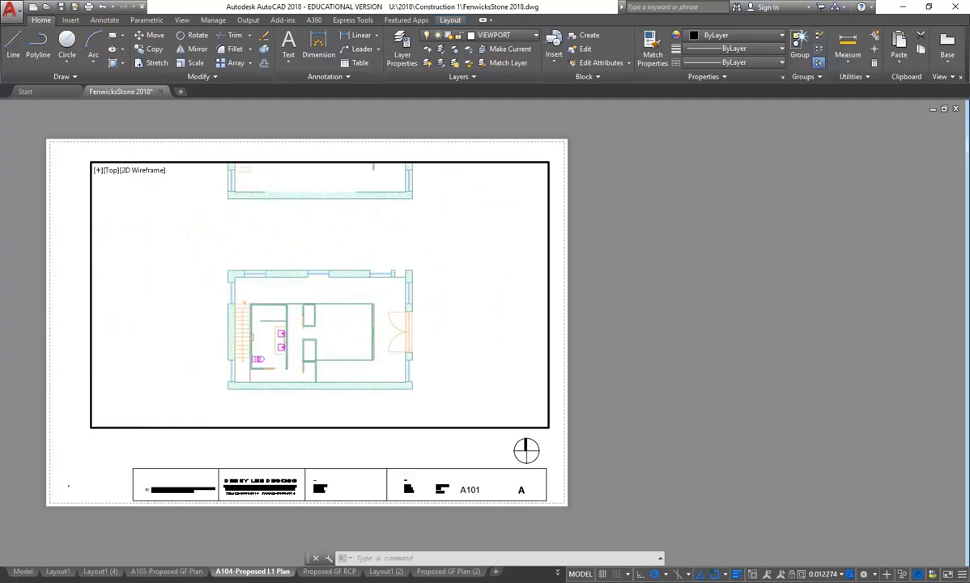
Step: Check the A103 sheet, then centre the level 1 plan in the A104 viewport and set the viewport scale to 1:50
left_click(166, 572)
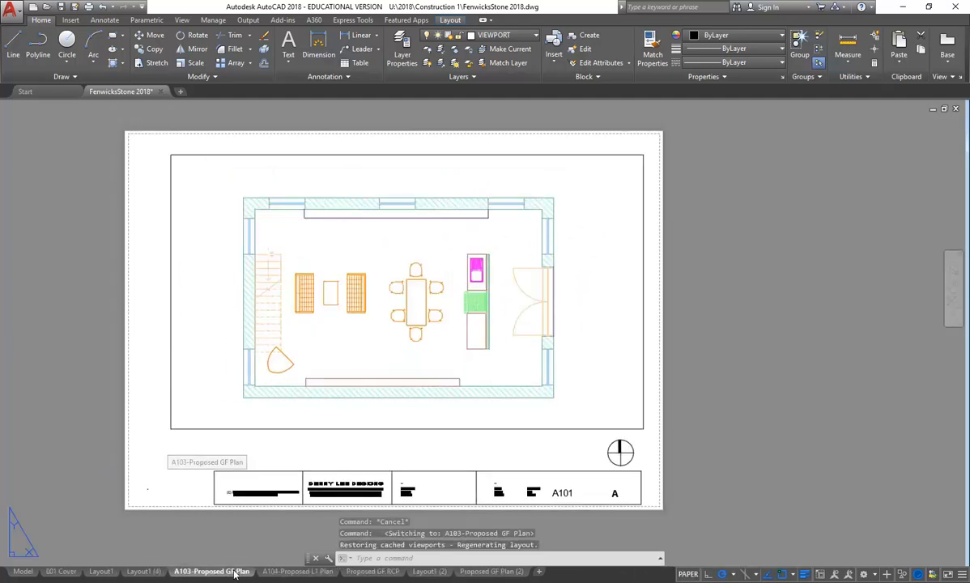
left_click(297, 571)
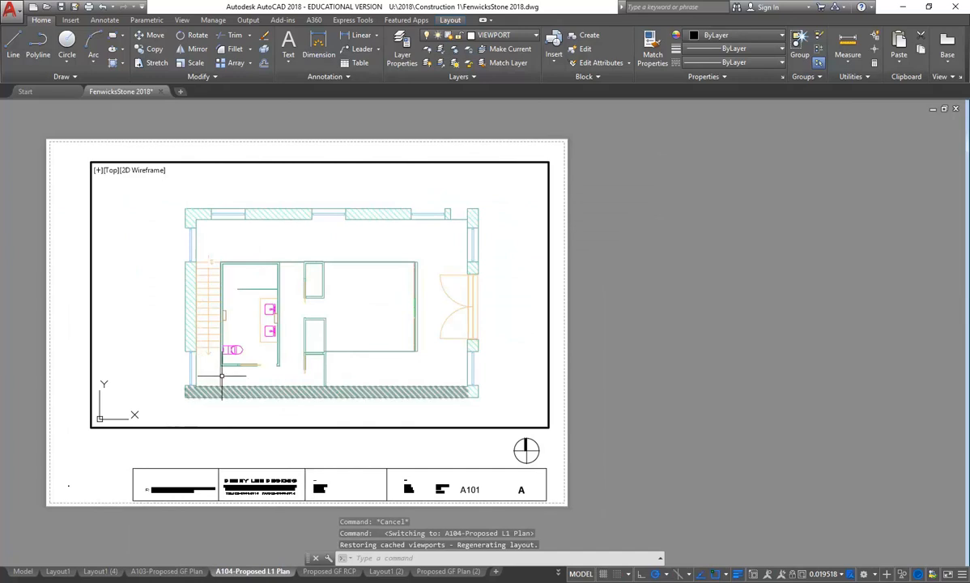
mouse_move(271, 331)
middle_mouse_down()
mouse_move(255, 328)
mouse_move(279, 324)
middle_mouse_up()
scroll(265, 328, "up", 2)
scroll(280, 323, "down", 2)
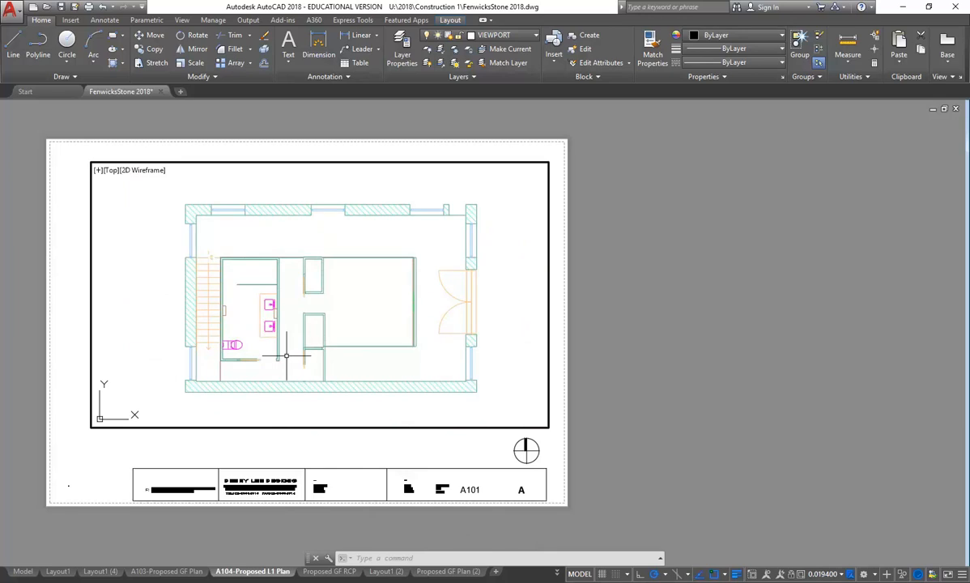
left_click(839, 574)
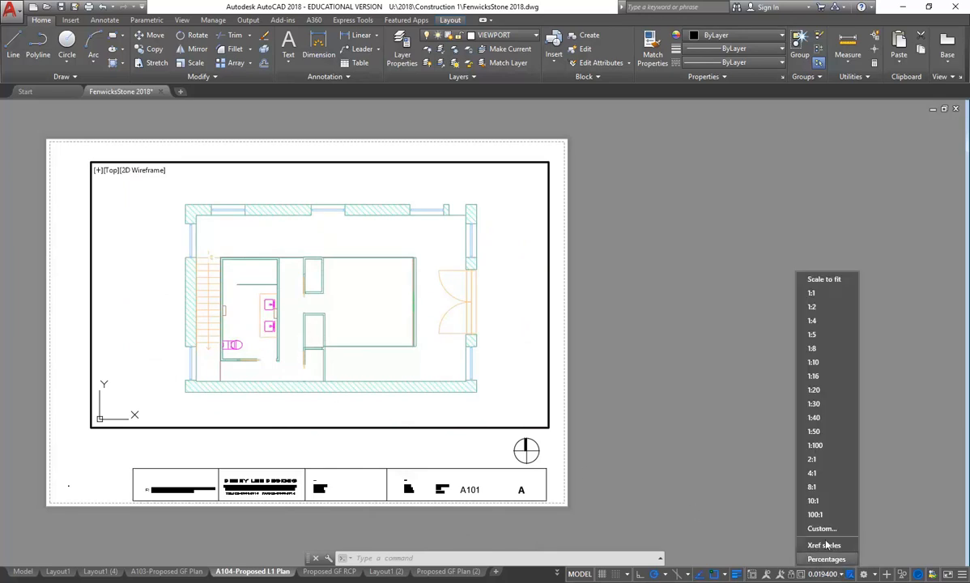
left_click(825, 432)
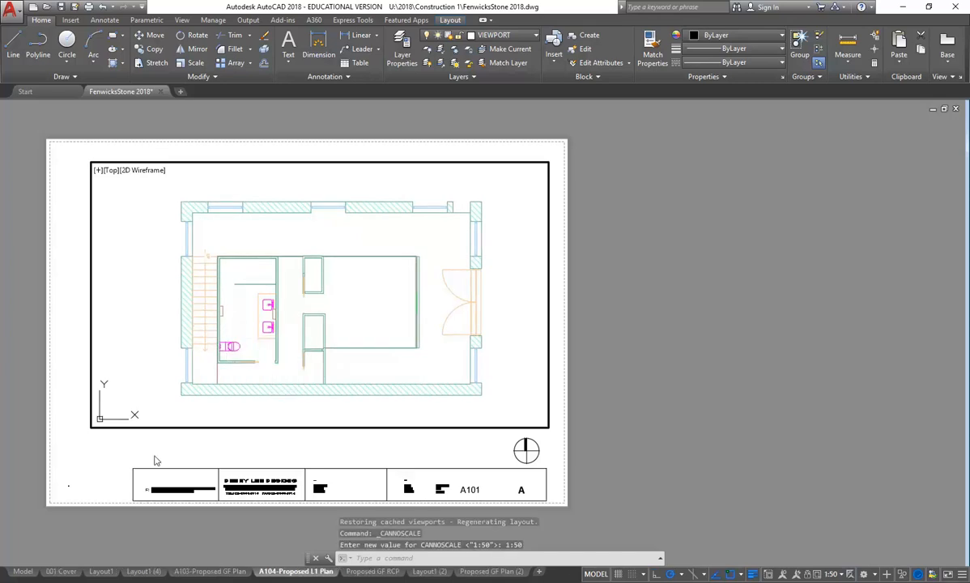
Step: Compare the A103-Proposed GF Plan and A104-Proposed L1 Plan layouts, checking whether the plans sit in the same place on the sheet
left_click(206, 573)
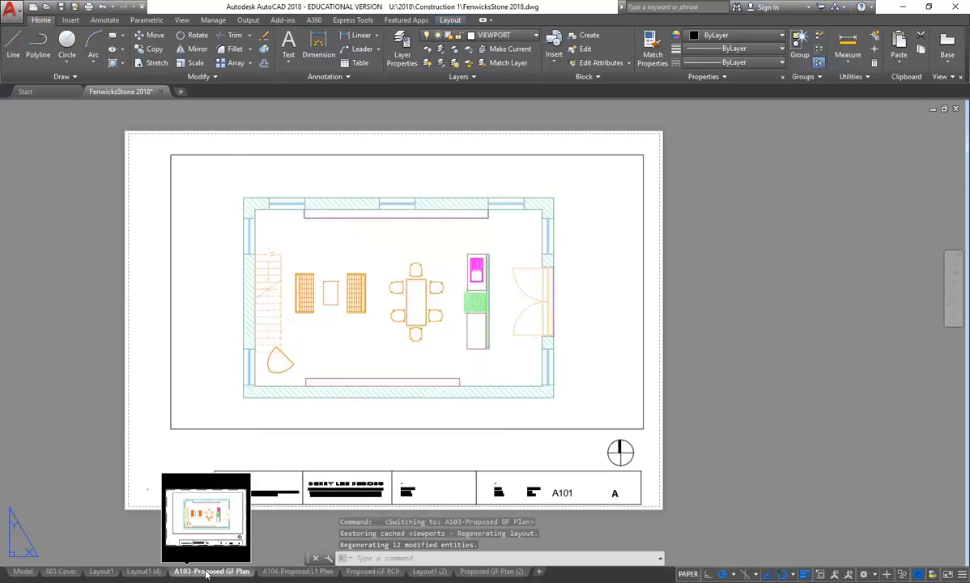
left_click(306, 576)
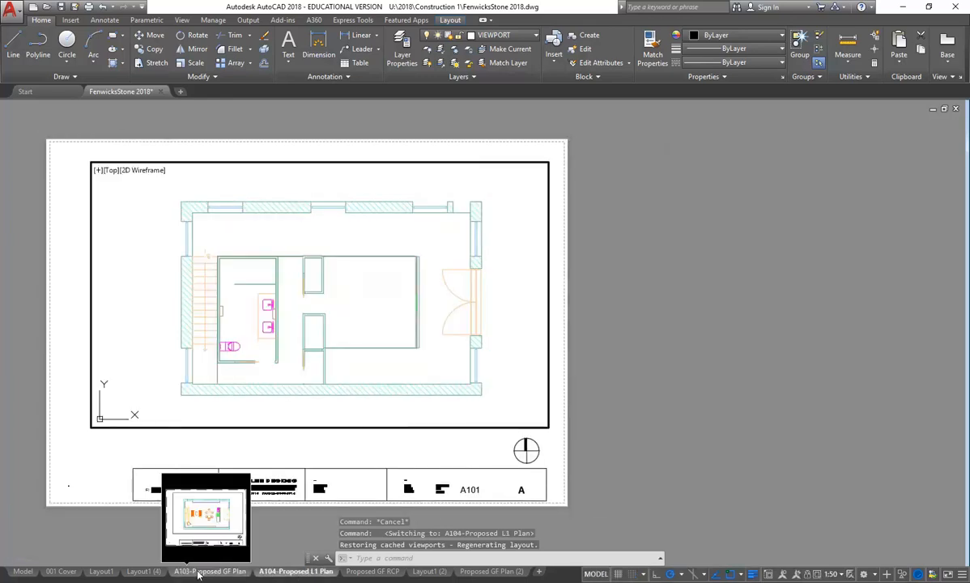
left_click(200, 572)
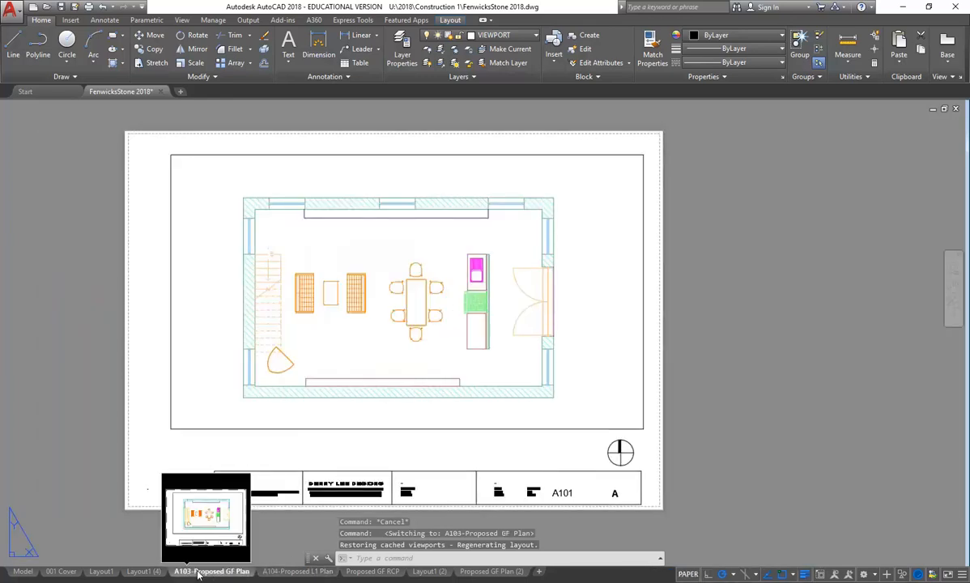
left_click(287, 573)
left_click(200, 573)
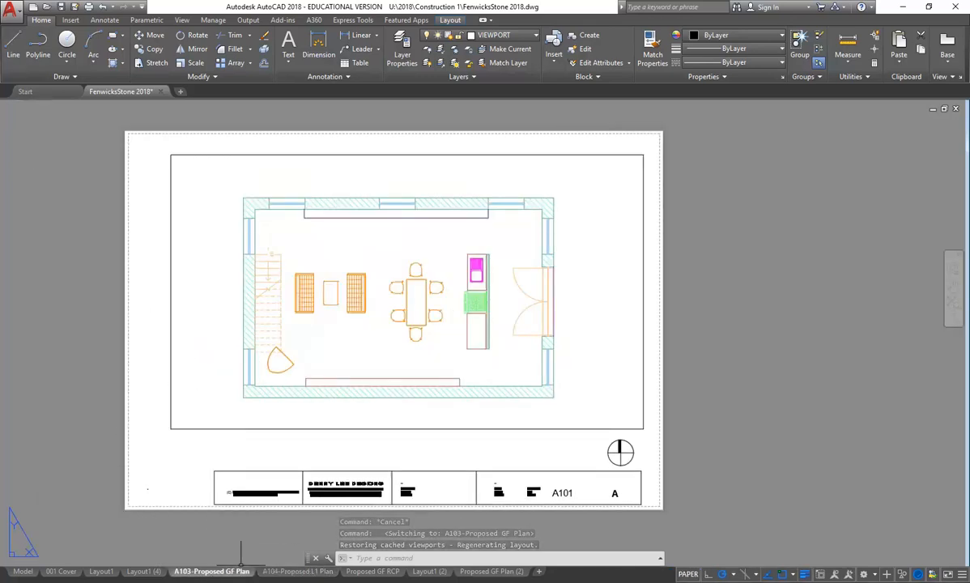
Step: On the A103 sheet, draw a reference line from 0,0 to the plan's lower-left outer wall corner
left_click(12, 42)
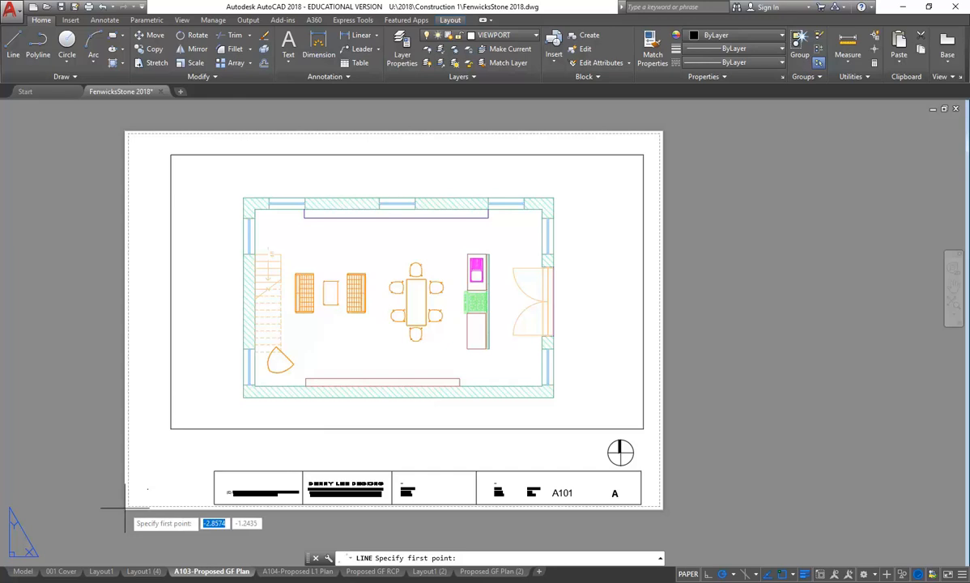
type("0")
key("Tab")
type("0")
key("Return")
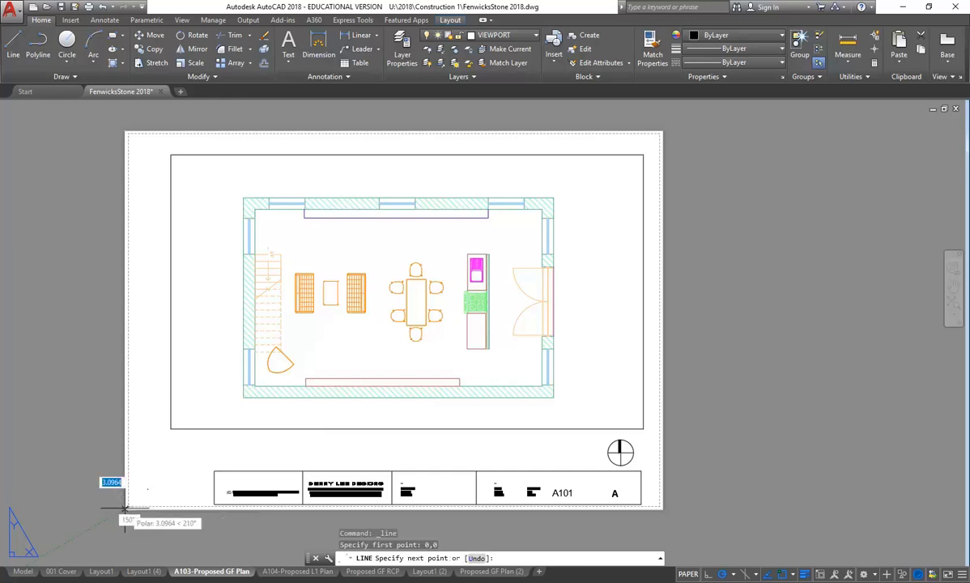
left_click(243, 398)
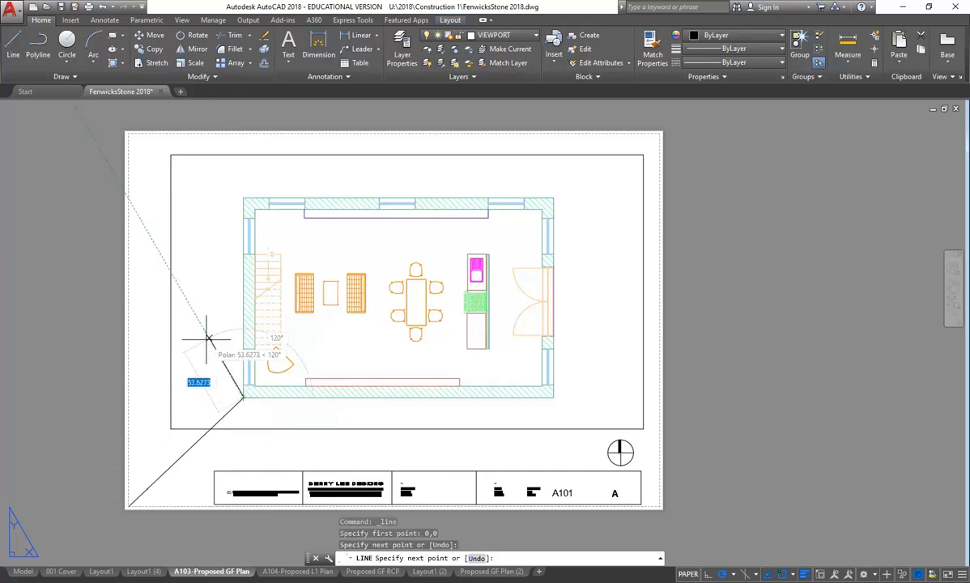
key("Return")
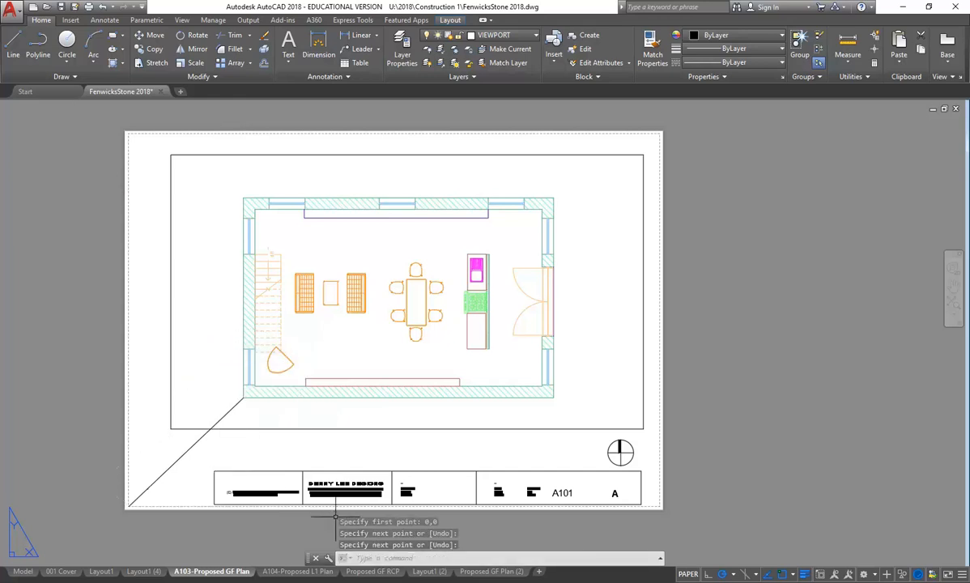
Step: Copy the diagonal reference line to the clipboard with base point 0,0
left_click(150, 486)
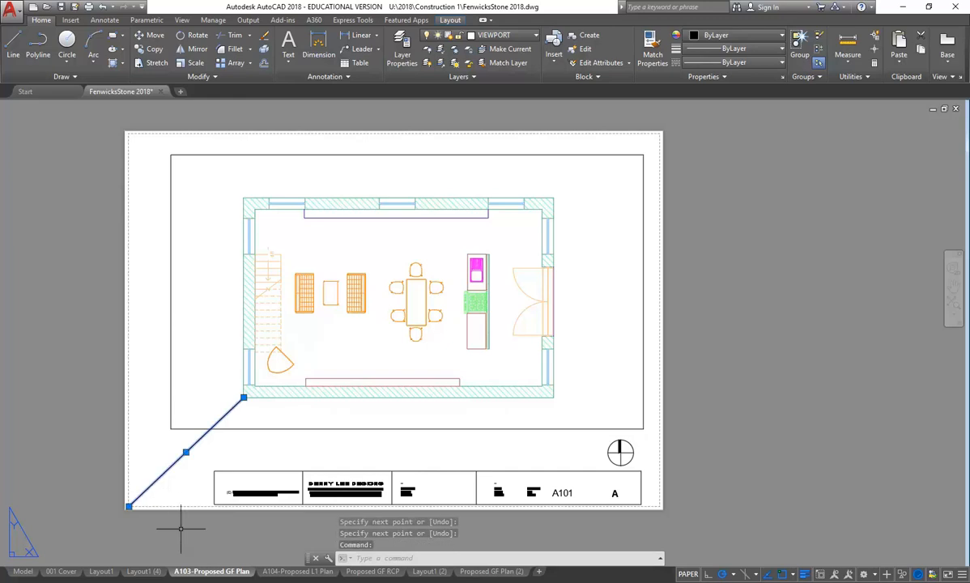
right_click(156, 309)
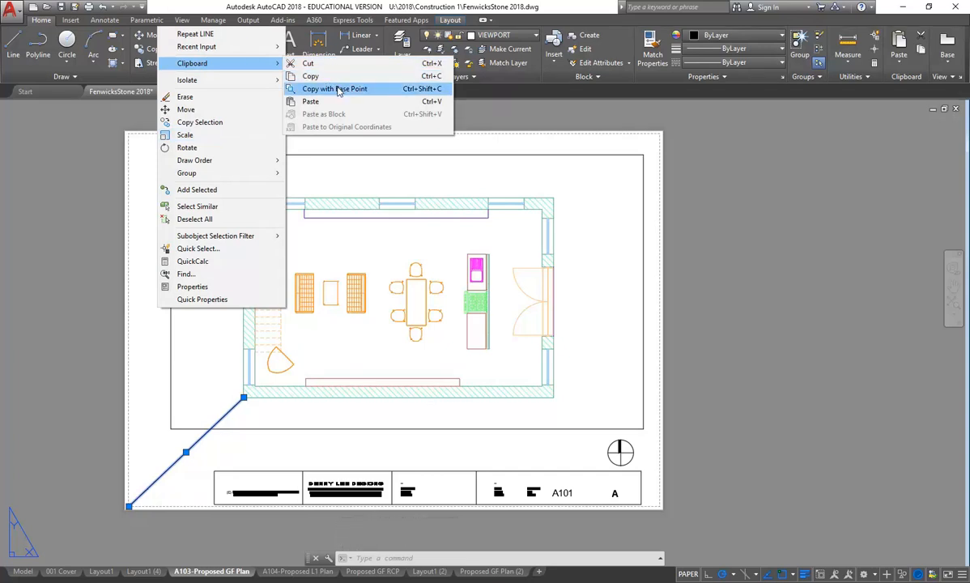
left_click(338, 89)
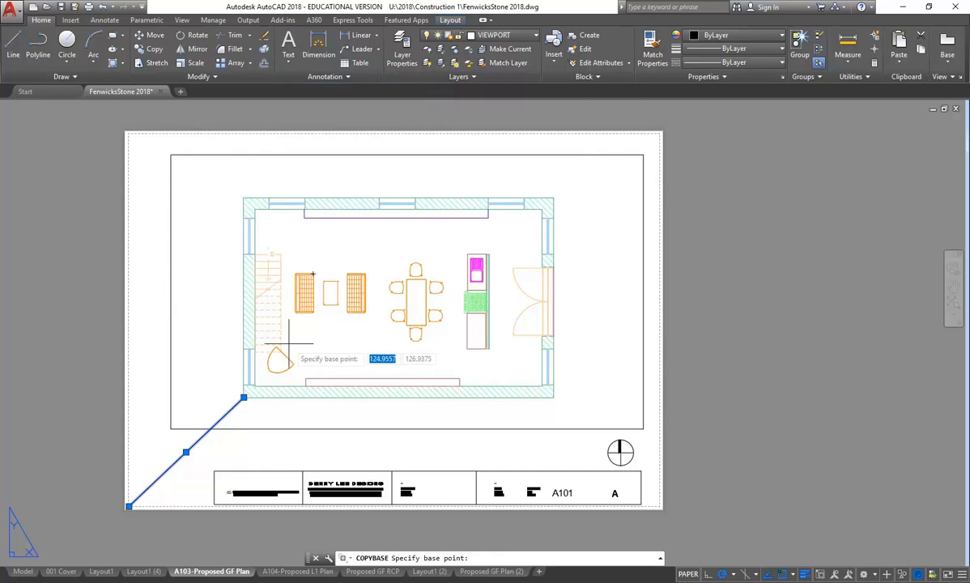
type("0,0")
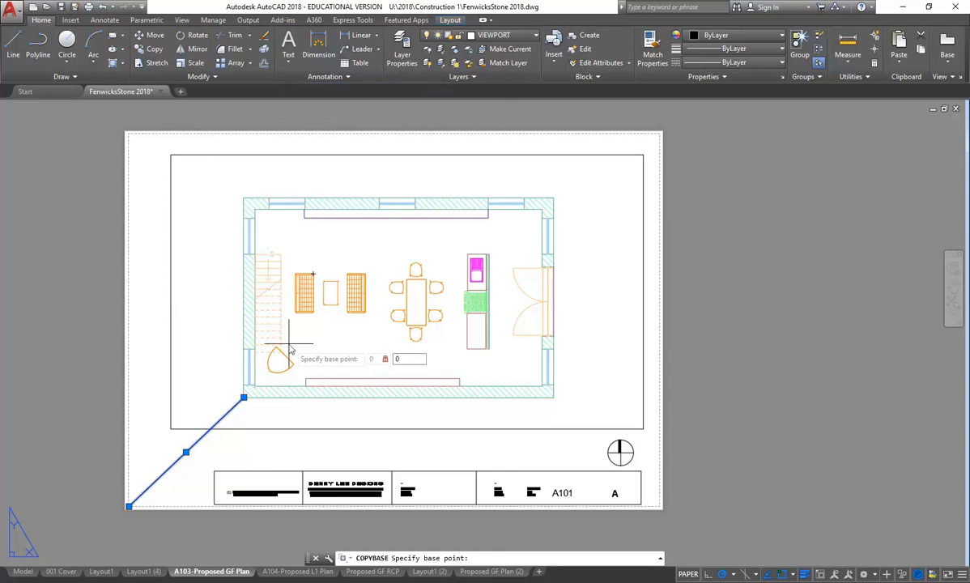
key("Return")
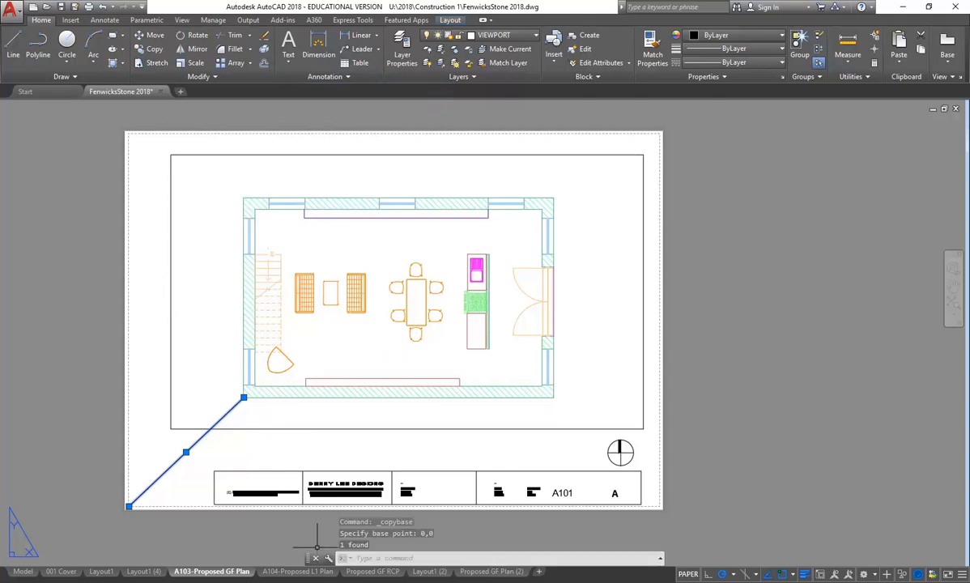
Step: Paste the reference line into the paper space of the A104-Proposed L1 Plan layout at insertion point 0,0
left_click(297, 571)
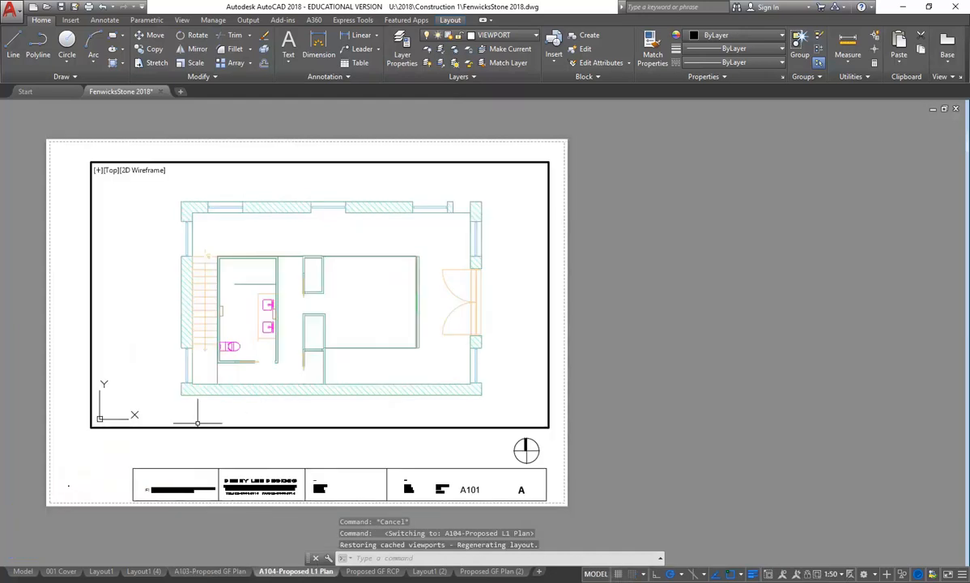
left_click(596, 573)
right_click(207, 216)
mouse_move(249, 251)
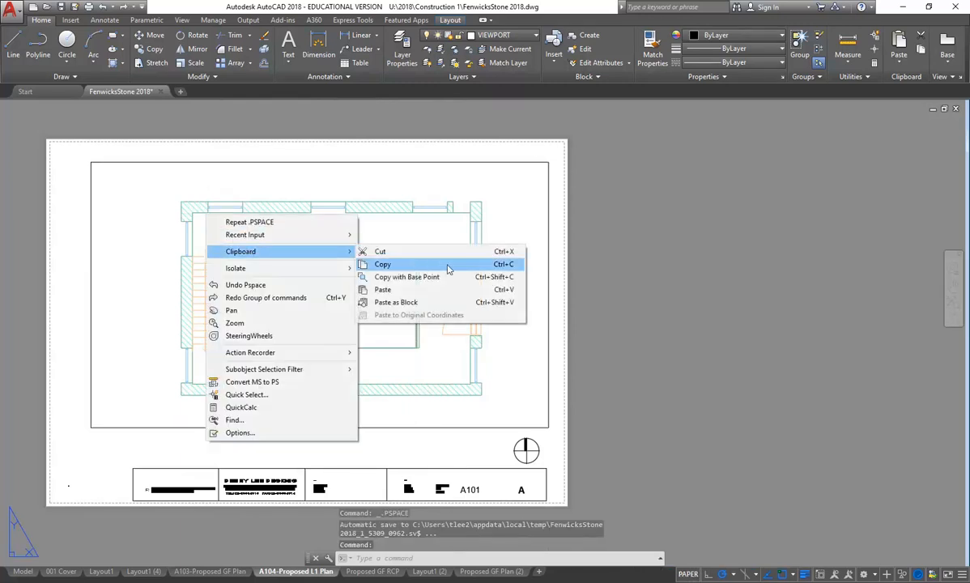
left_click(412, 291)
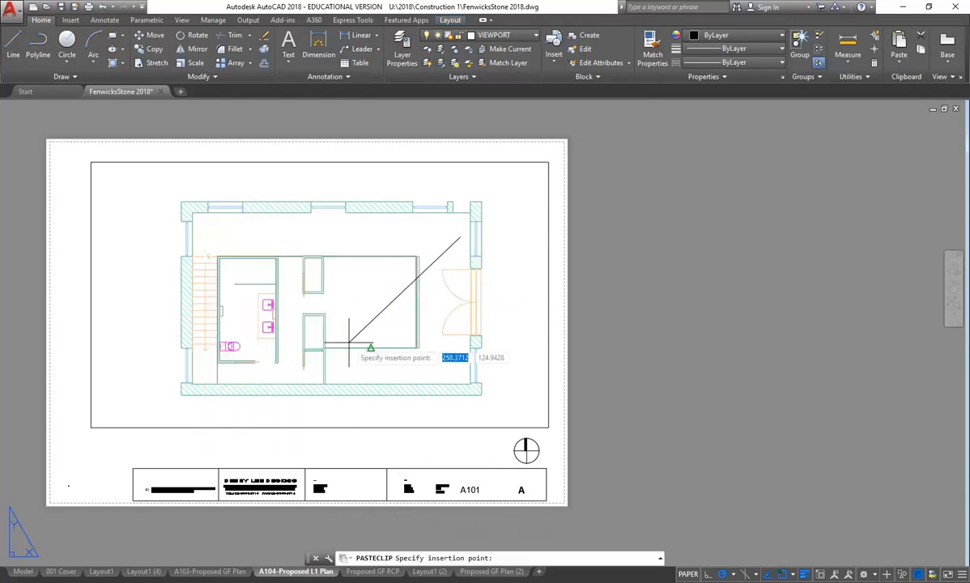
type("0,0")
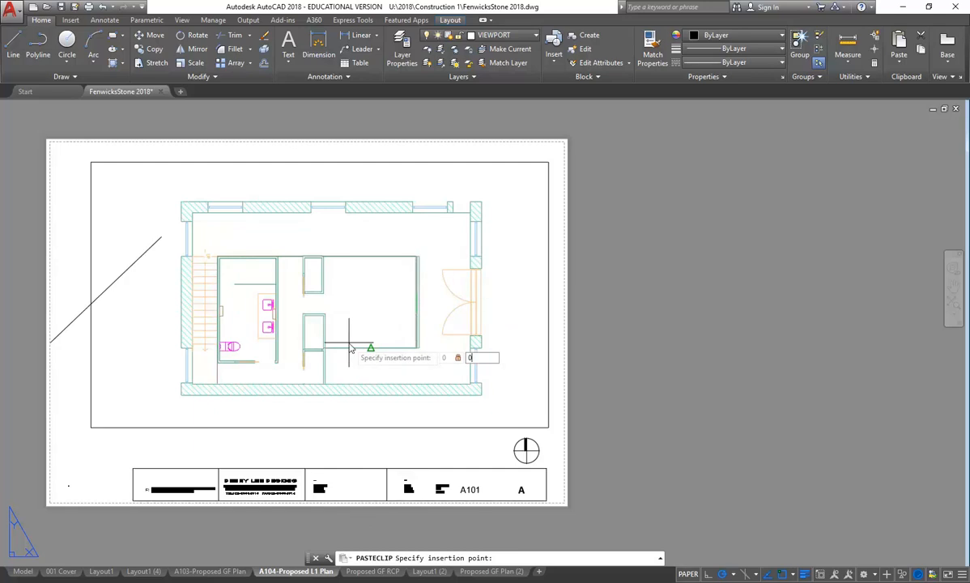
key("Return")
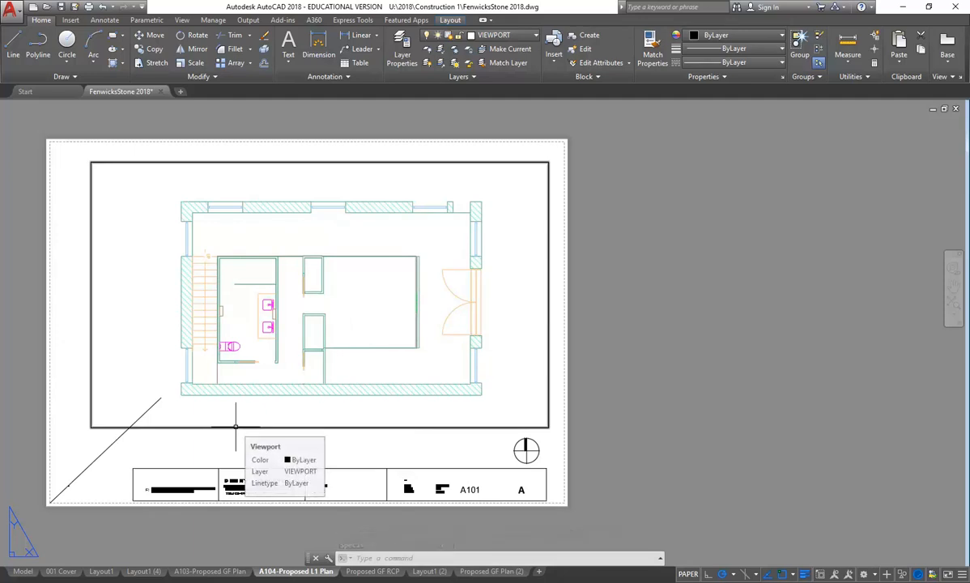
Step: Move the A104 viewport from the plan's lower-left outer wall corner to the upper end of the reference line
left_click(236, 426)
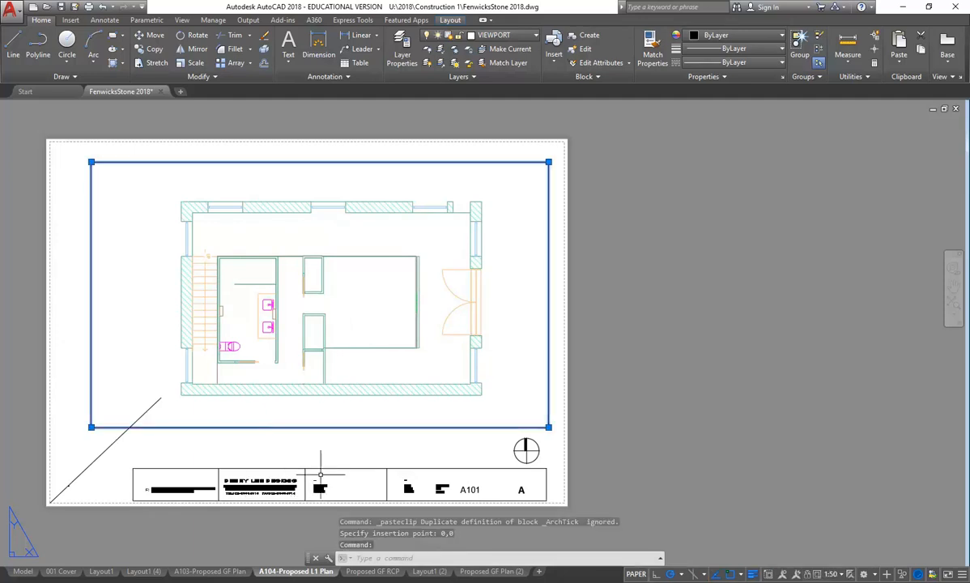
left_click(140, 36)
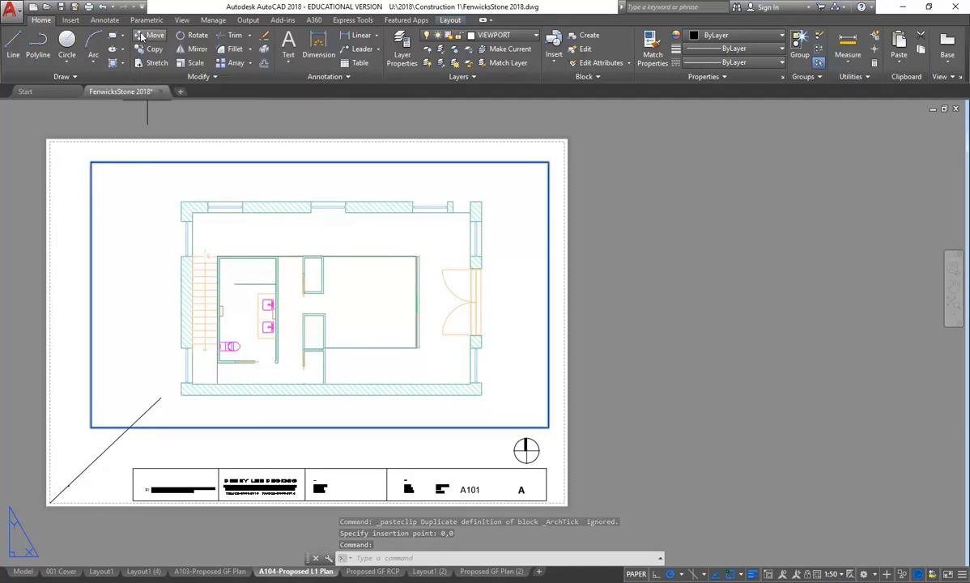
scroll(174, 389, "up", 6)
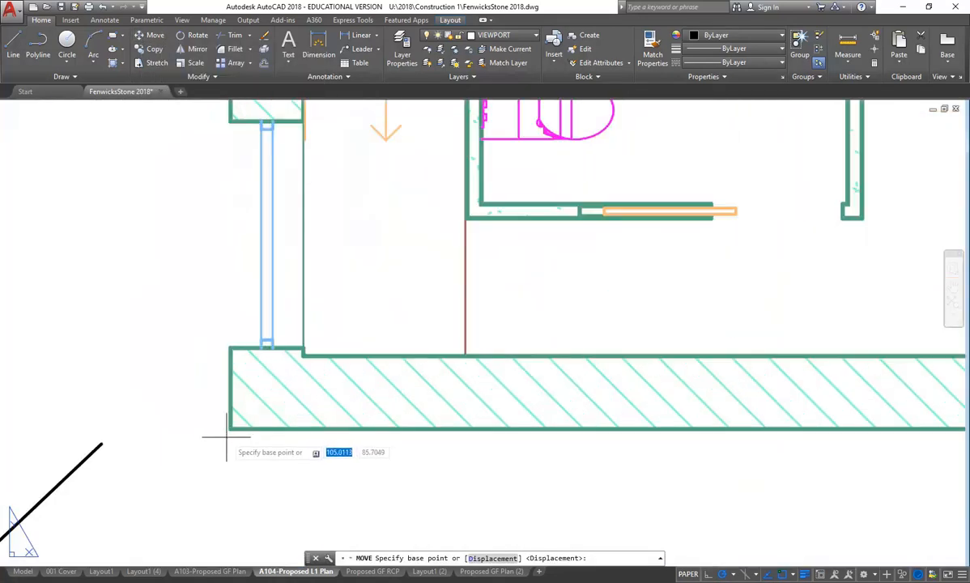
left_click(230, 429)
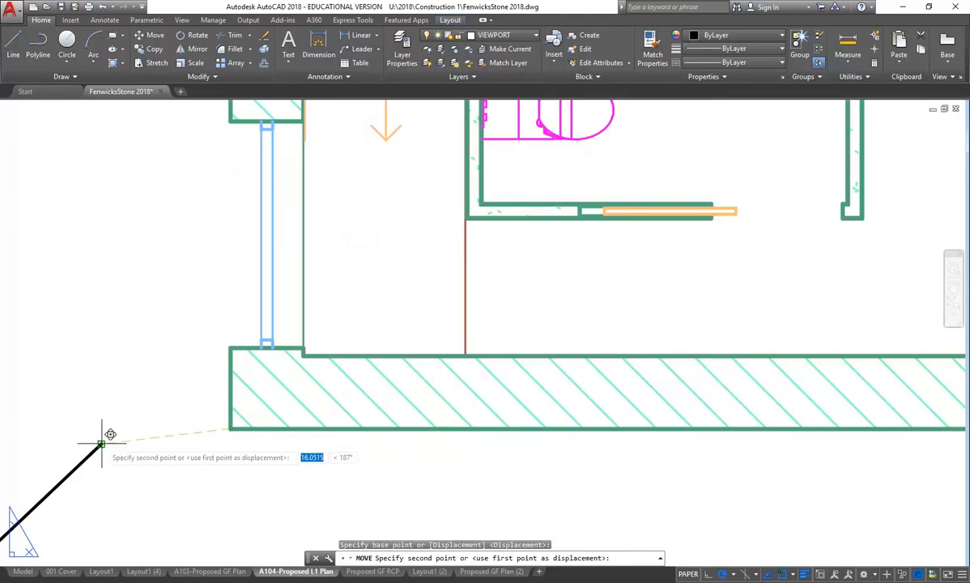
scroll(134, 310, "down", 5)
scroll(178, 332, "up", 4)
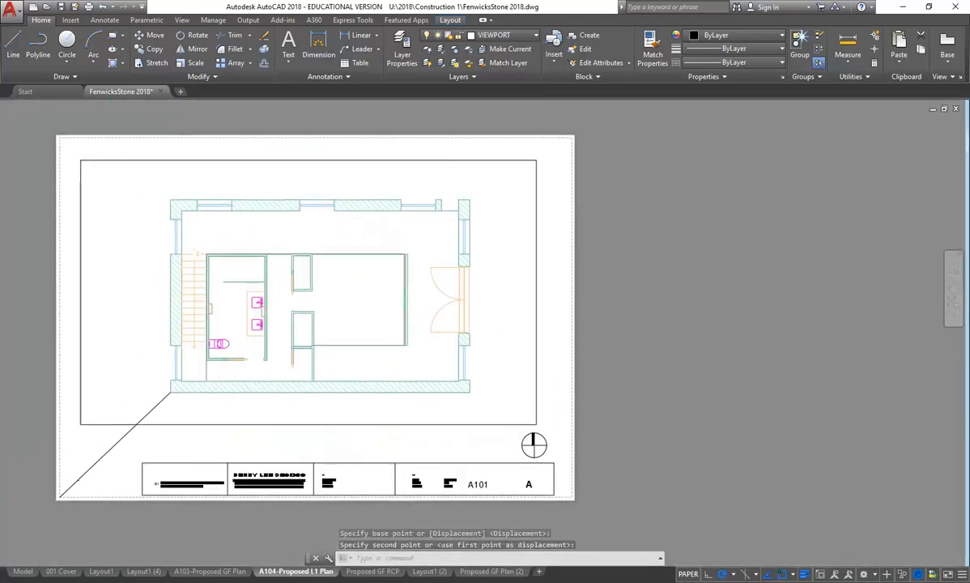
Step: Fit the A104 and A103 sheets to the view and compare where the two plans sit relative to the reference line
scroll(225, 346, "down", 3)
middle_click_drag(224, 346, 237, 374)
middle_click(222, 338)
middle_click(223, 338)
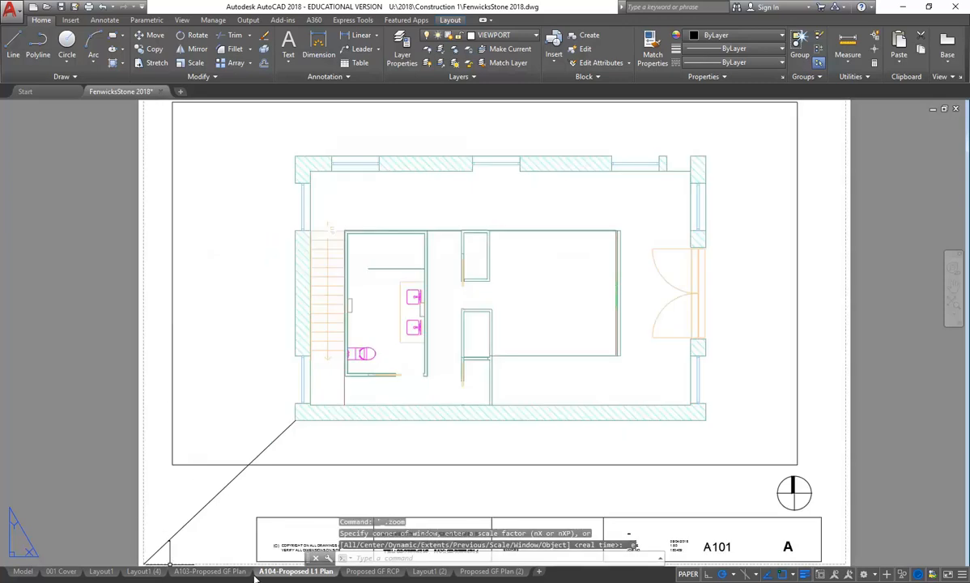
left_click(212, 572)
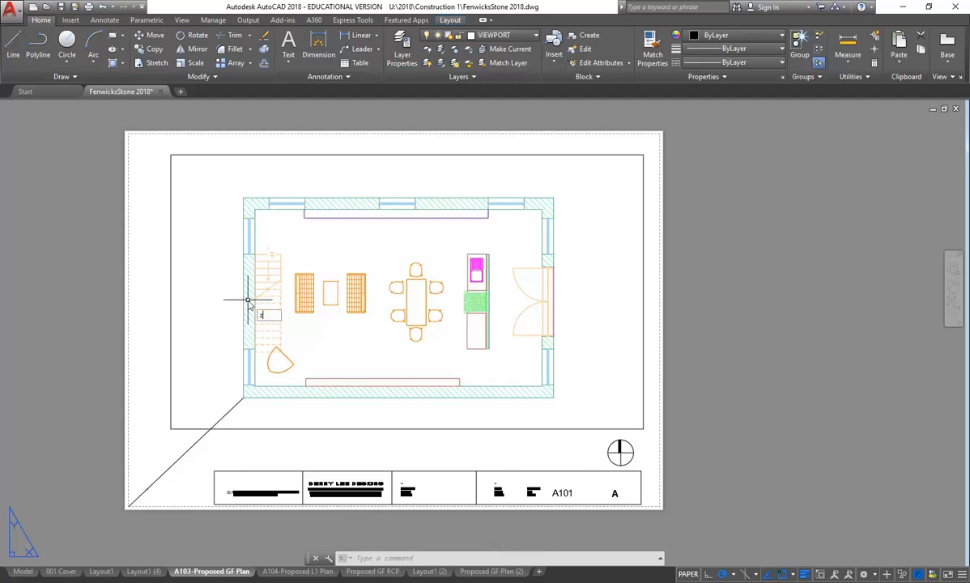
type("z")
key("Return")
type("a")
key("Return")
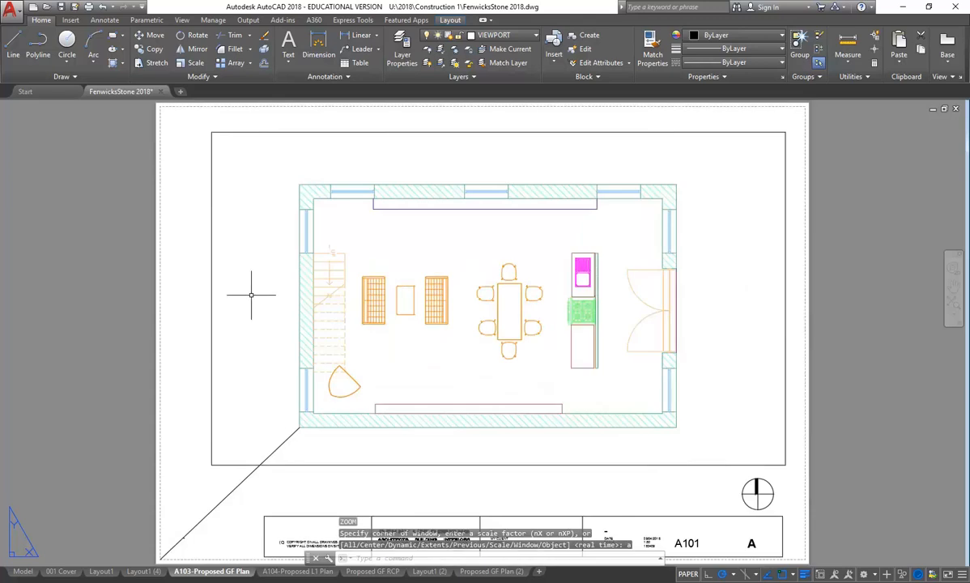
Step: Fit the A104-Proposed L1 Plan sheet to the view and alternate it with A103-Proposed GF Plan to check the plans' alignment
left_click(298, 571)
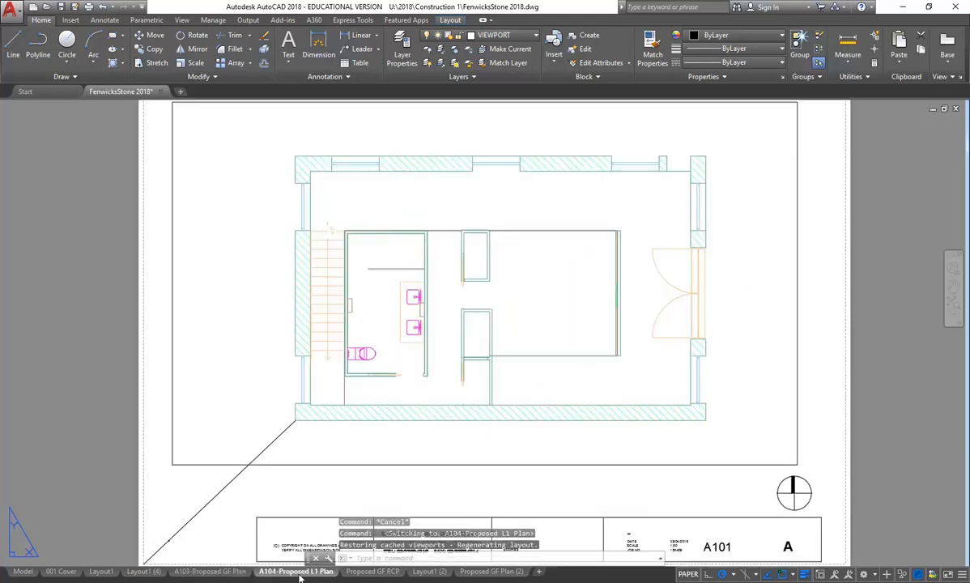
type("z")
key("Return")
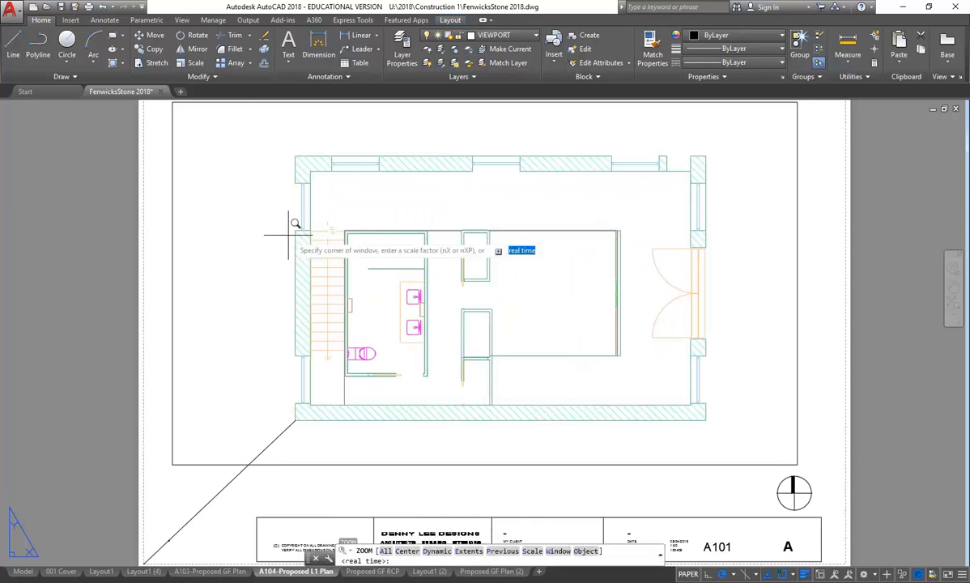
type("a")
key("Return")
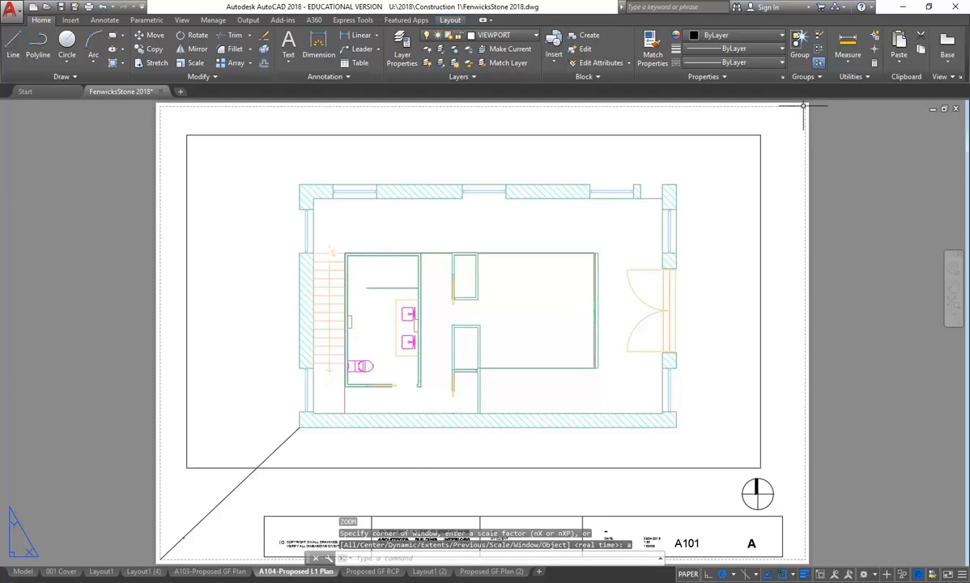
left_click(209, 570)
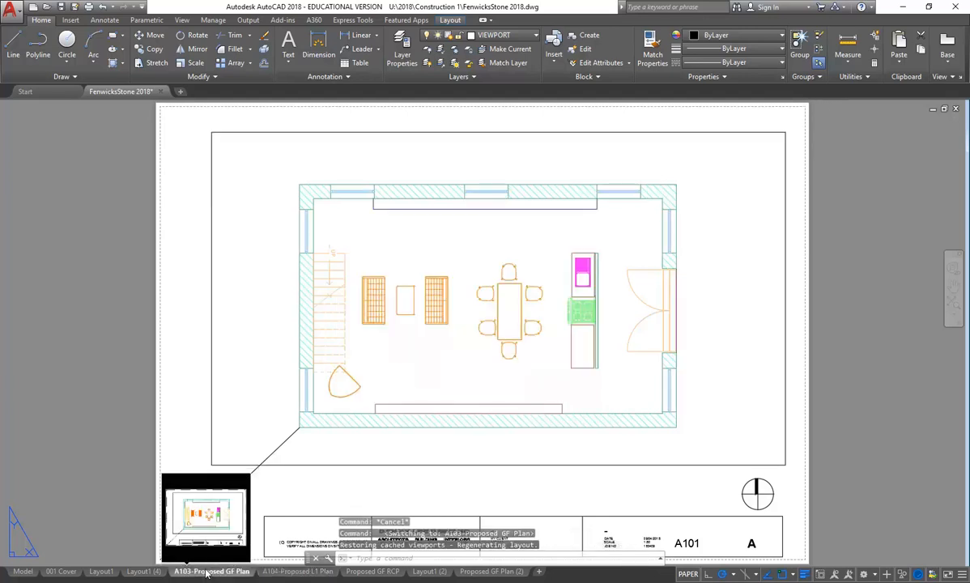
left_click(291, 572)
left_click(208, 572)
left_click(282, 572)
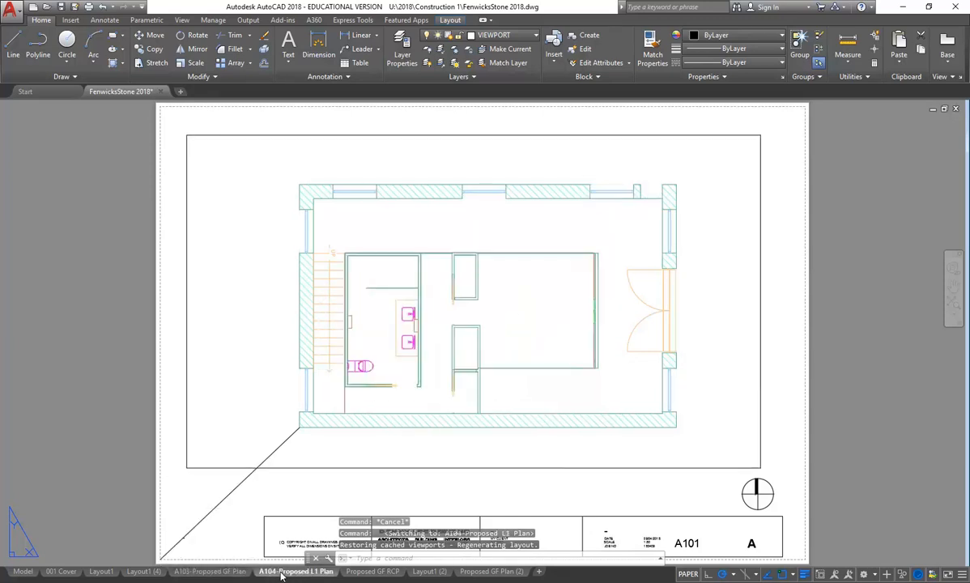
left_click(209, 571)
left_click(291, 572)
left_click(210, 571)
left_click(297, 572)
left_click(209, 571)
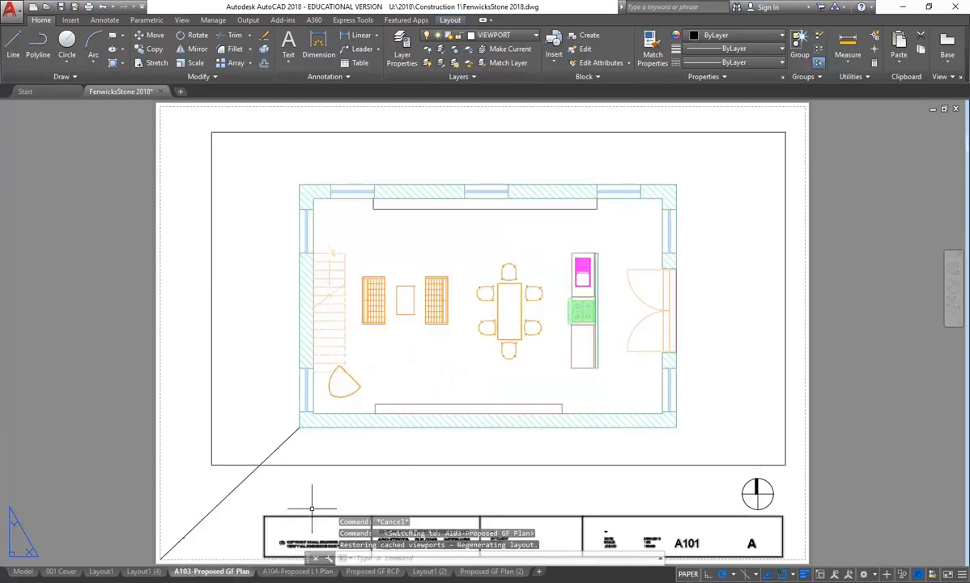
left_click(296, 571)
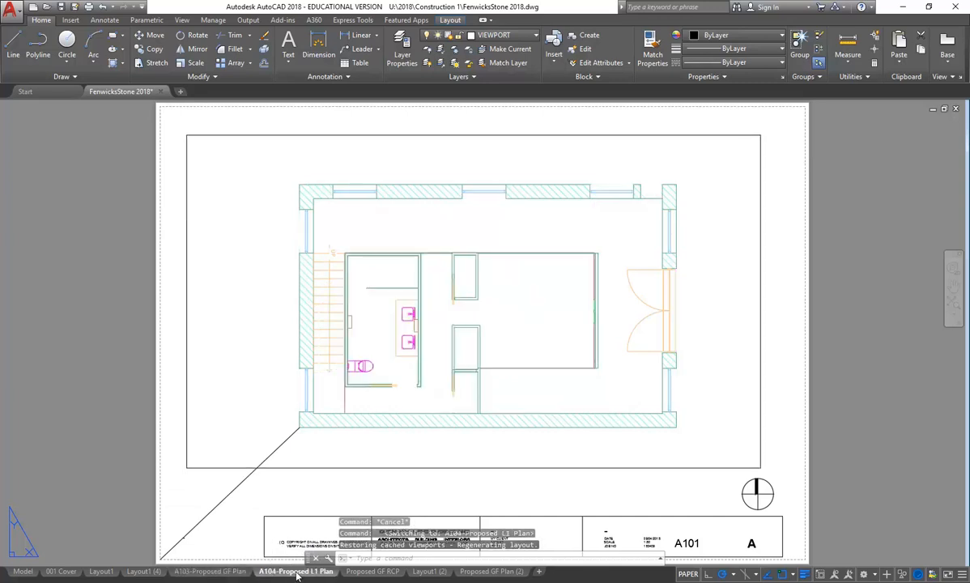
left_click(211, 571)
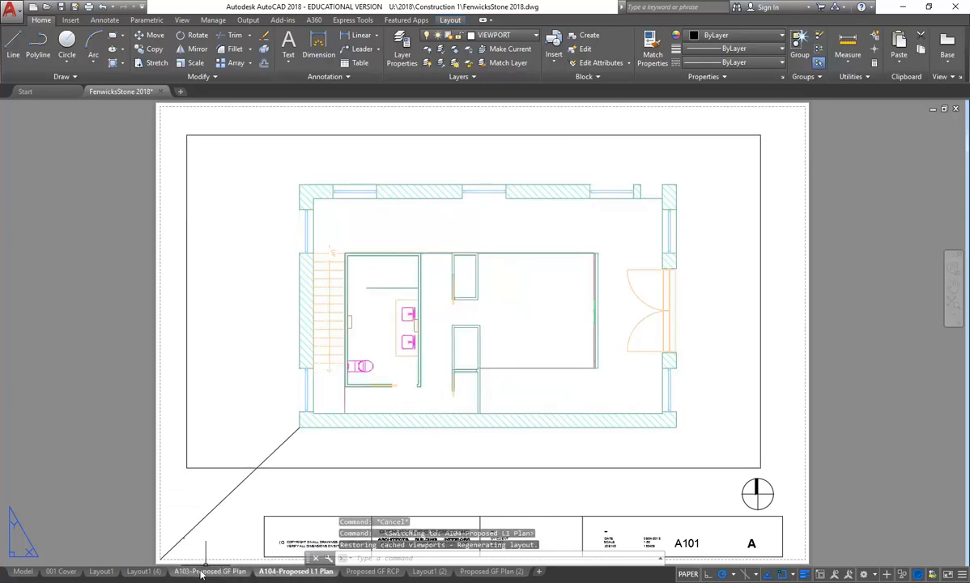
left_click(297, 571)
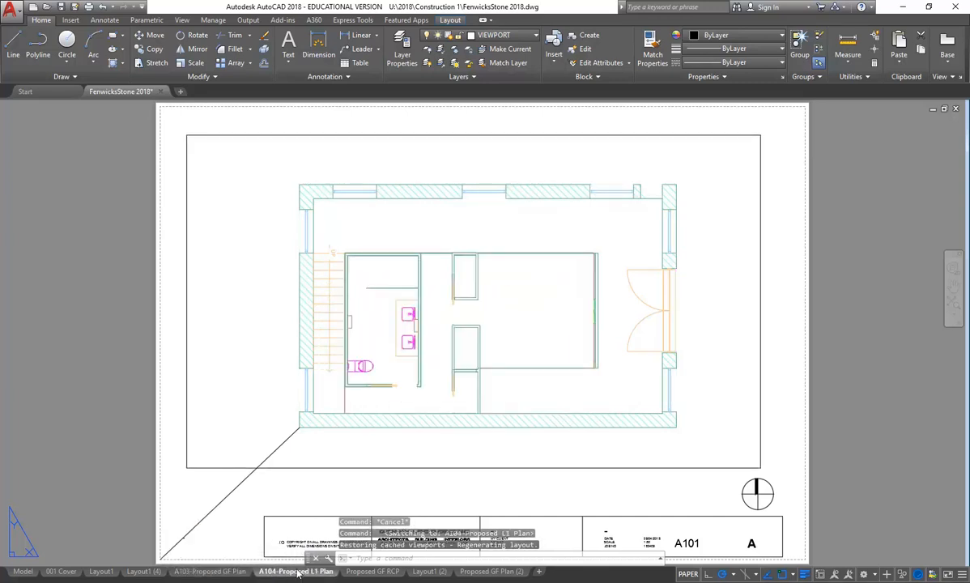
Step: Delete the diagonal reference line from both the A104-Proposed L1 Plan and A103-Proposed GF Plan layouts
left_click(203, 519)
key("Escape")
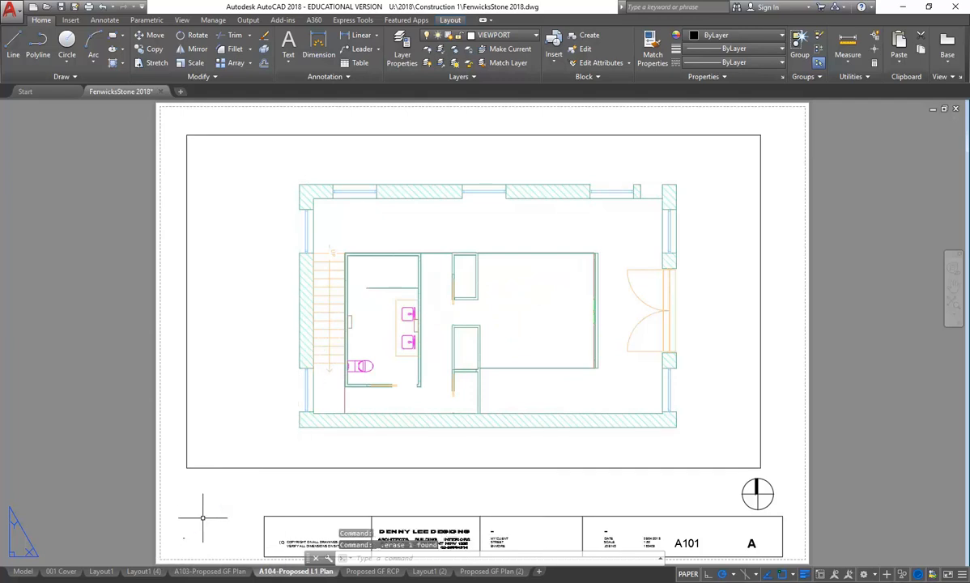
left_click(211, 571)
left_click(221, 500)
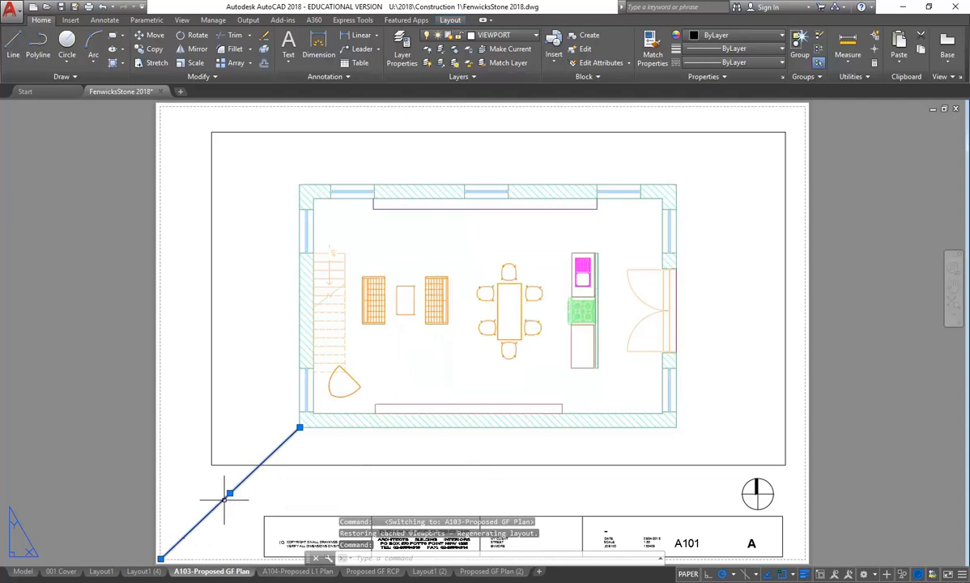
key("Delete")
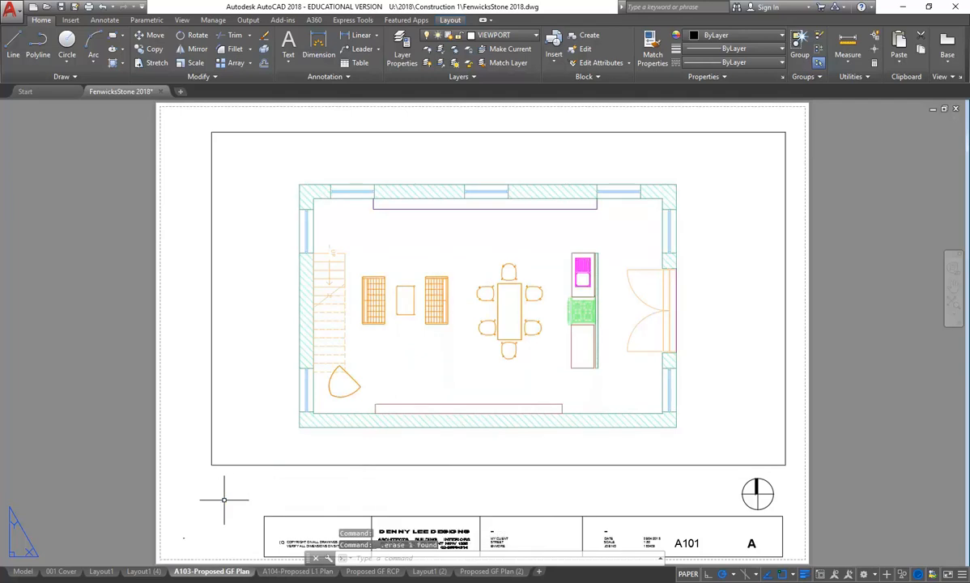
Step: Examine the Proposed GF Plan (2) layout, then the arrangement of the ground floor and level 1 plans in model space
left_click(493, 572)
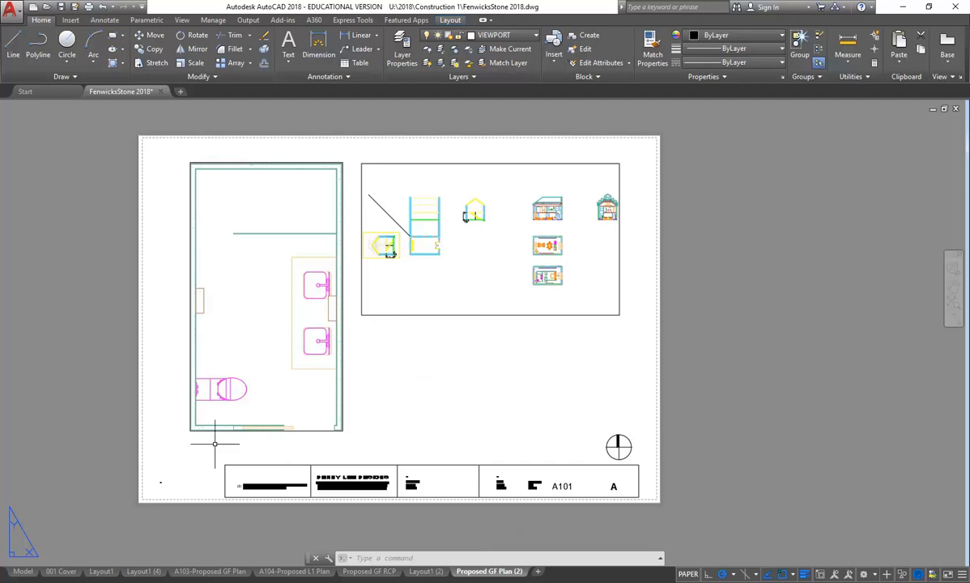
mouse_move(24, 571)
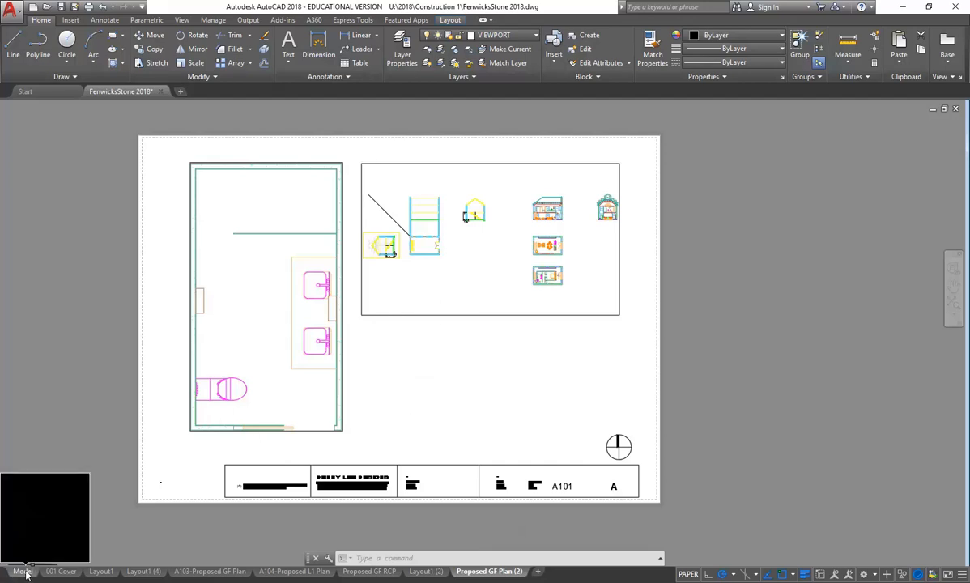
left_click(24, 572)
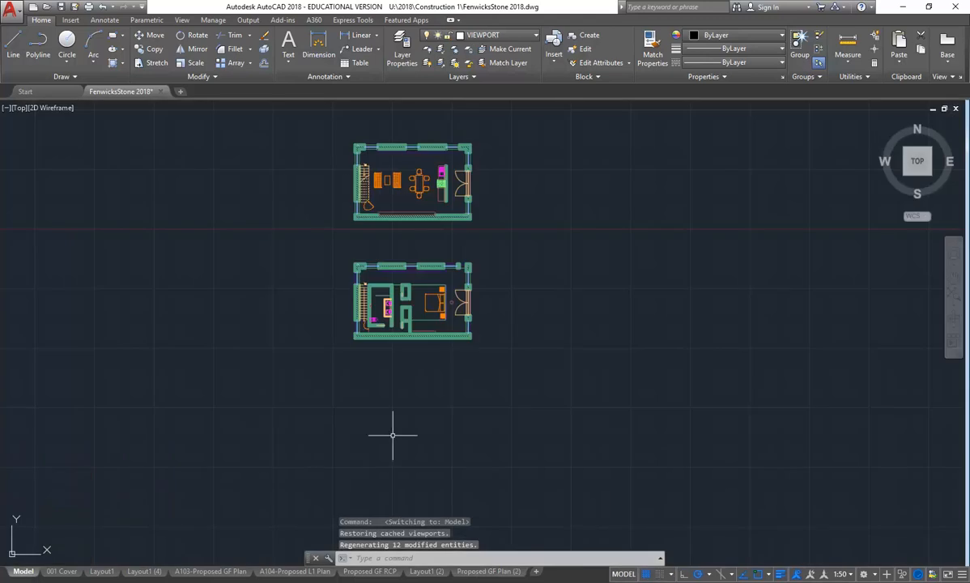
middle_click_drag(359, 362, 373, 426)
middle_click_drag(412, 363, 373, 346)
scroll(374, 340, "up", 2)
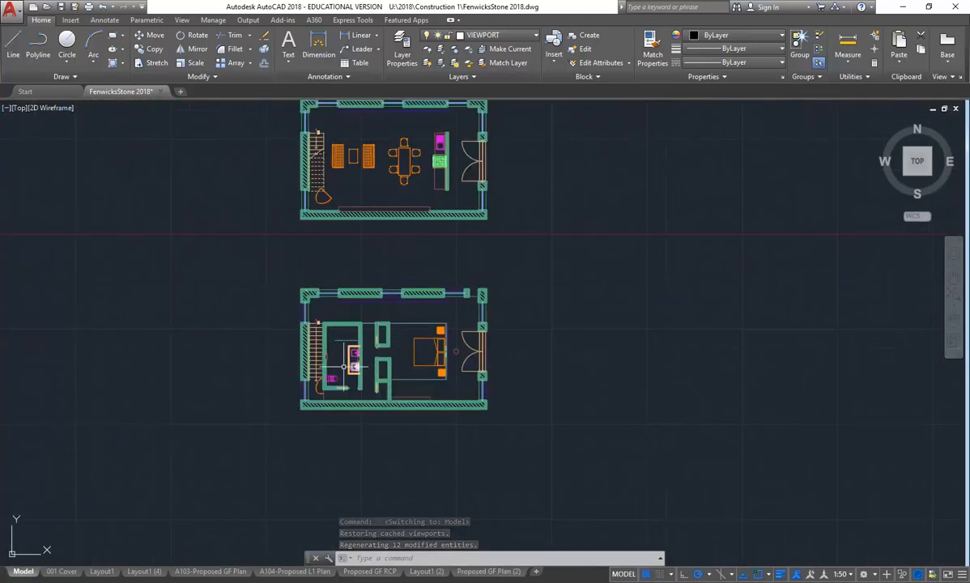
scroll(348, 357, "down", 3)
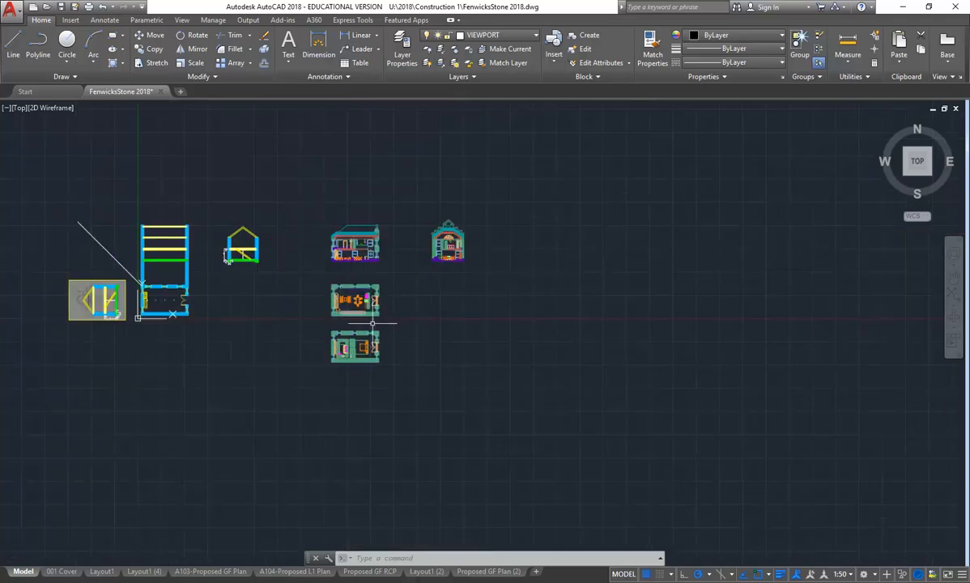
scroll(324, 328, "up", 3)
scroll(294, 366, "up", 2)
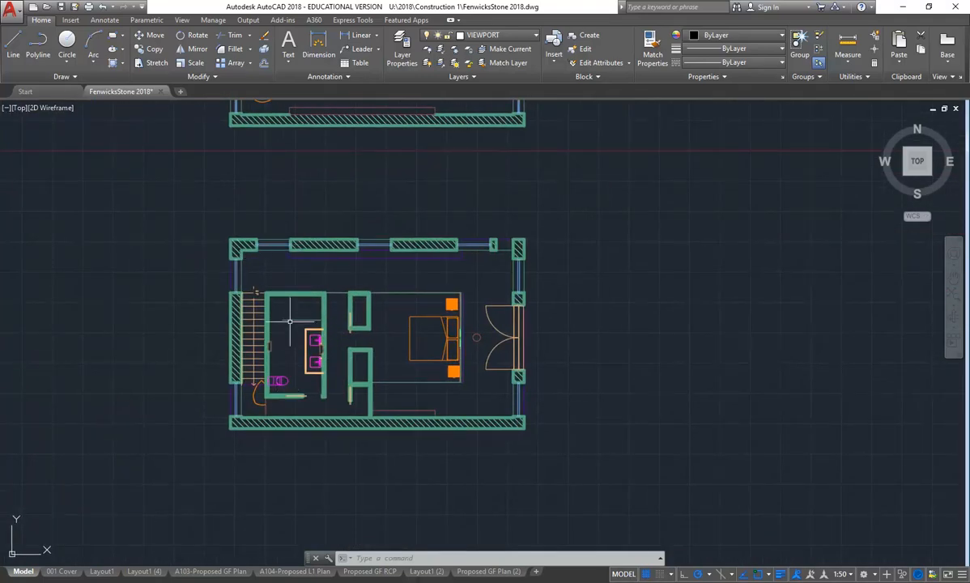
left_click(259, 285)
left_click(337, 414)
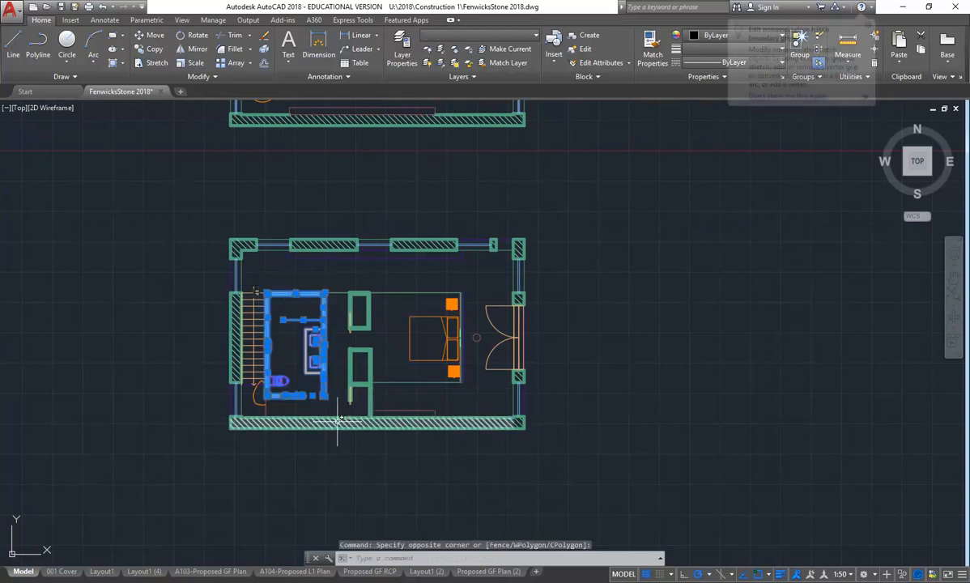
key("Escape")
key("Escape")
middle_click_drag(298, 199, 302, 234)
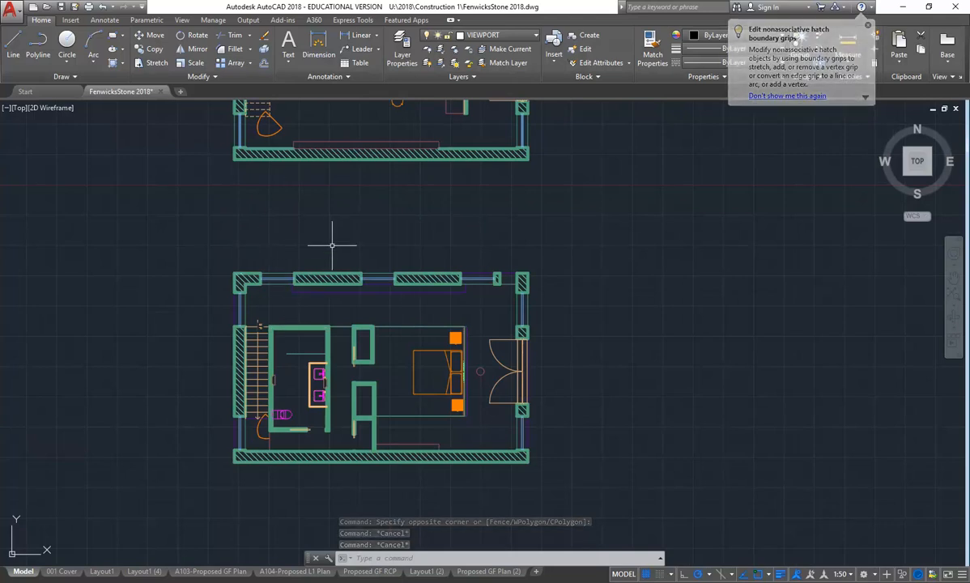
Step: Move the entire level 1 plan straight down by 10000 in model space with Ortho on
scroll(234, 239, "down", 2)
left_click(172, 234)
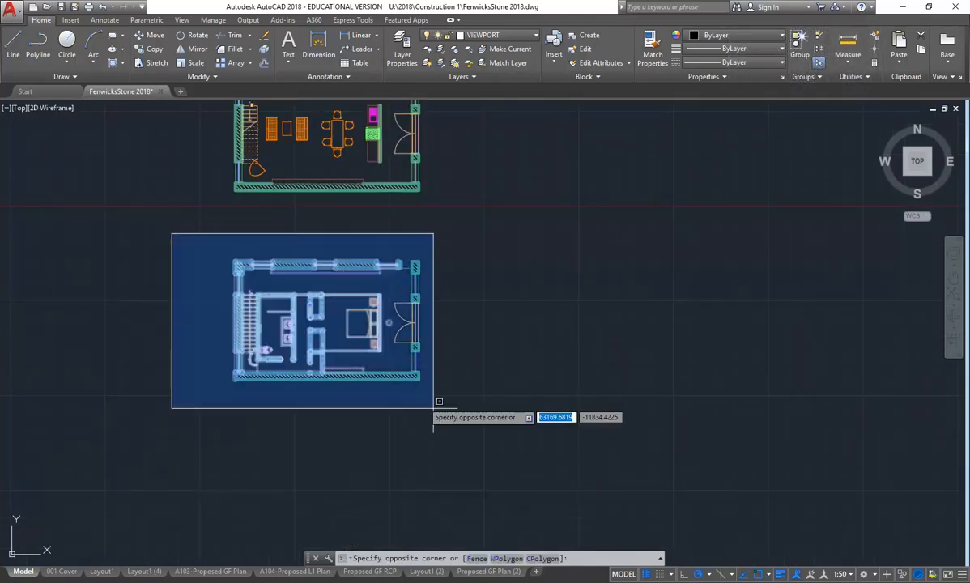
left_click(495, 445)
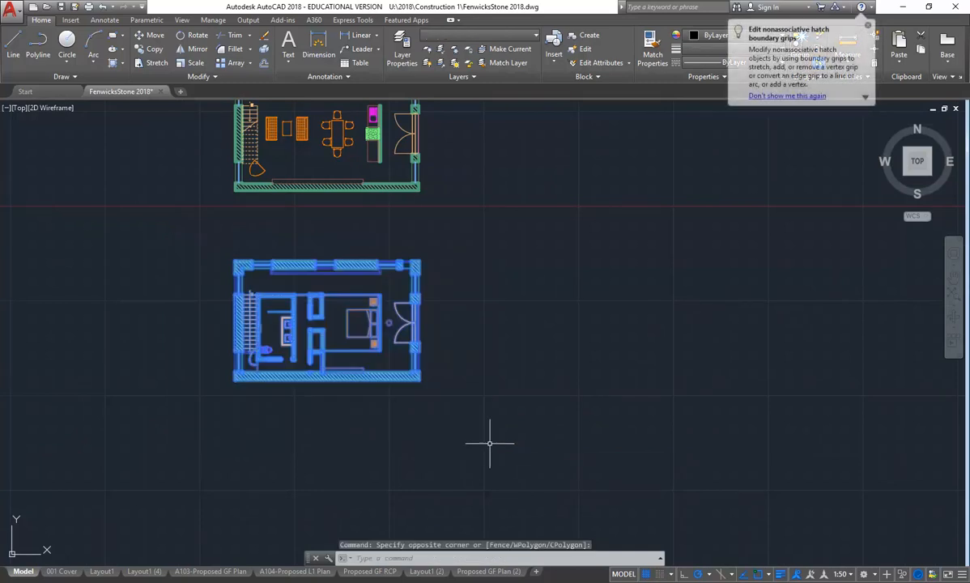
scroll(271, 296, "up", 2)
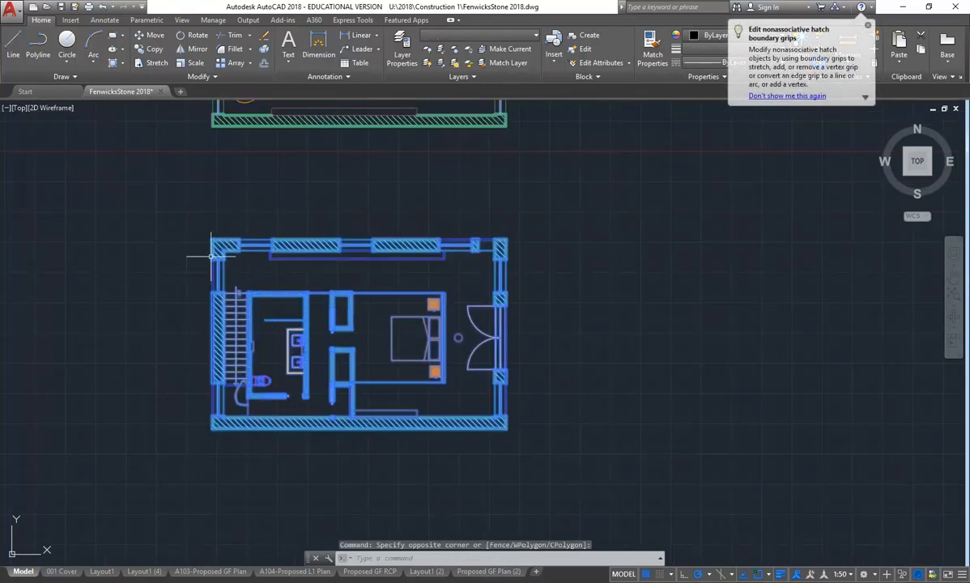
left_click(149, 35)
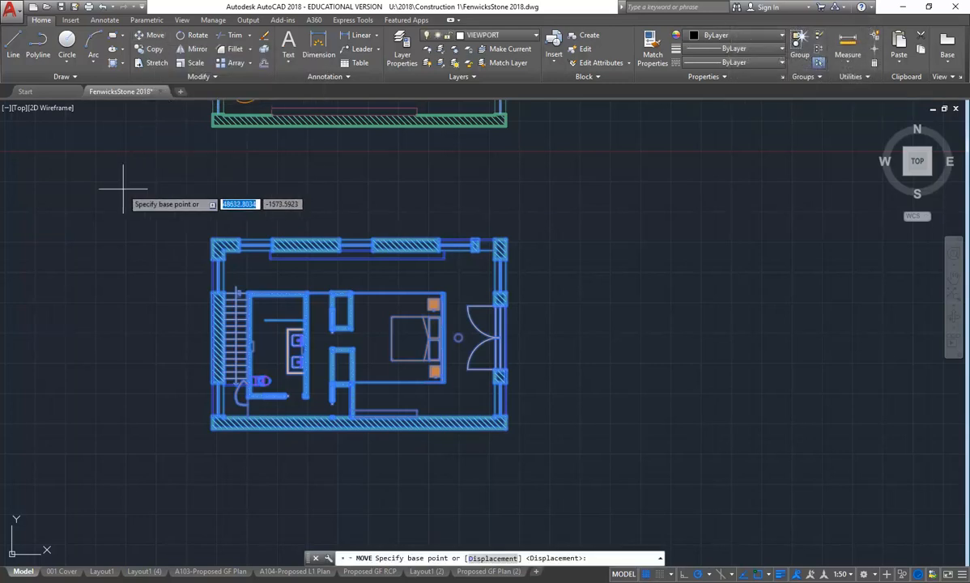
left_click(123, 189)
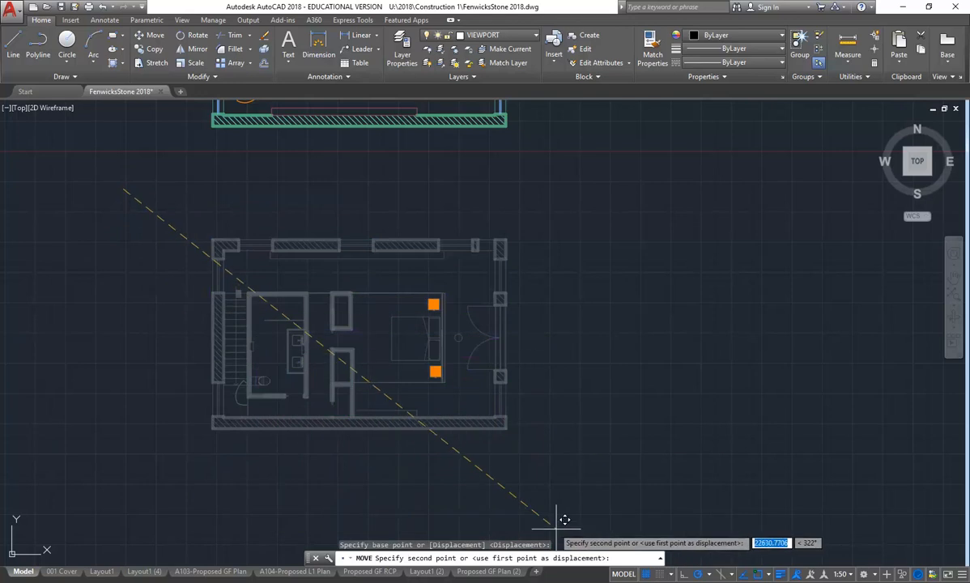
left_click(683, 576)
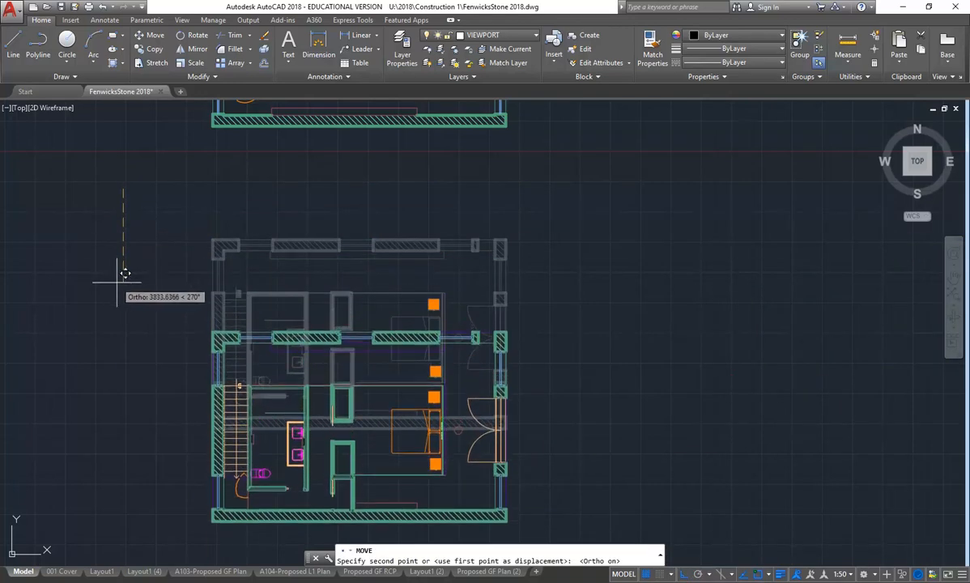
scroll(126, 263, "down", 2)
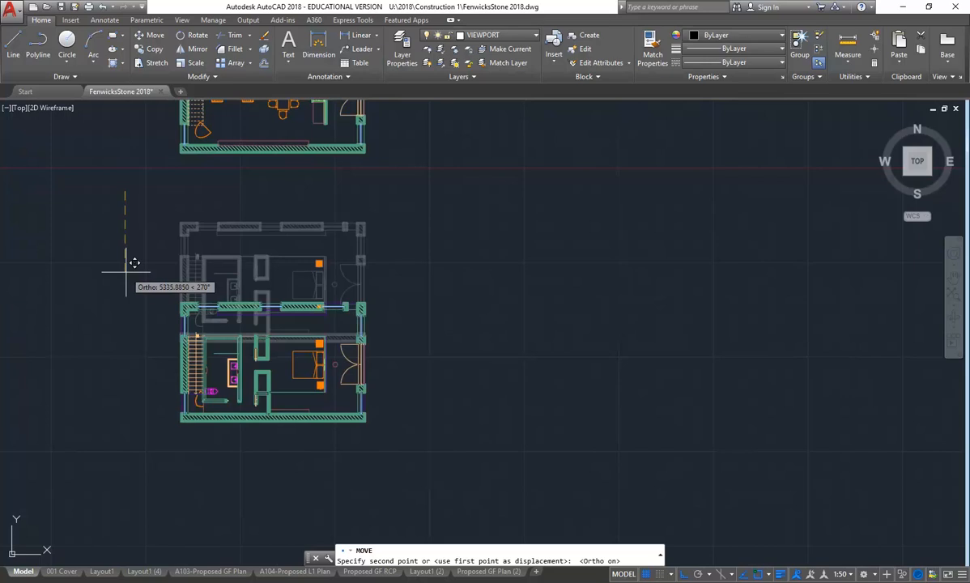
type("10000")
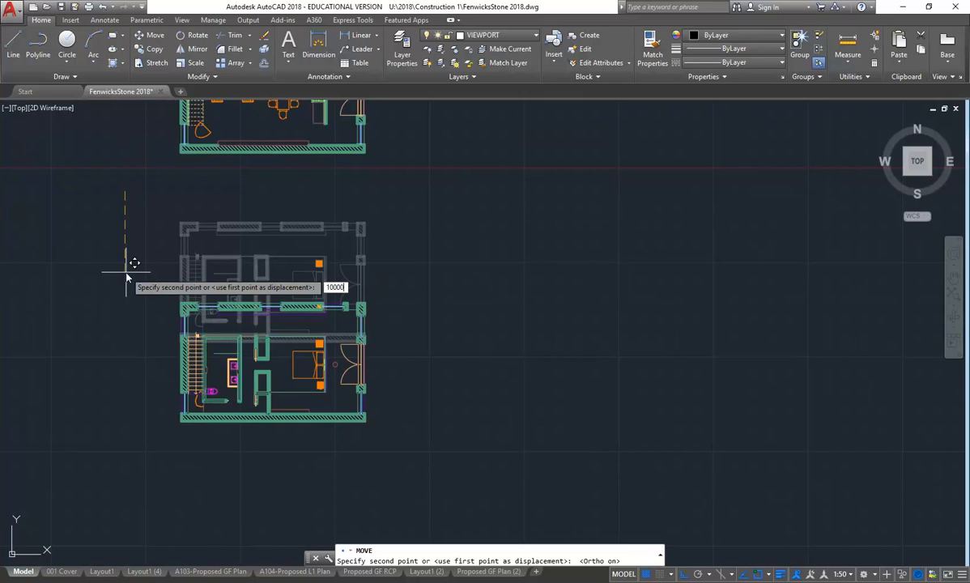
key("Return")
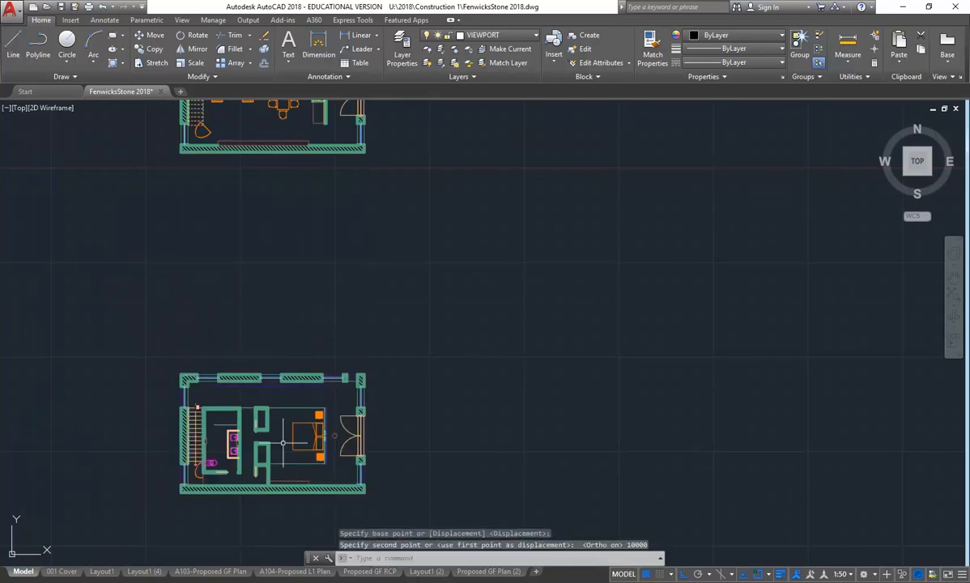
Step: Shift the A104-Proposed L1 Plan viewport's view straight up by 10000 with -PAN and Ortho to bring back the moved level 1 plan
left_click(297, 572)
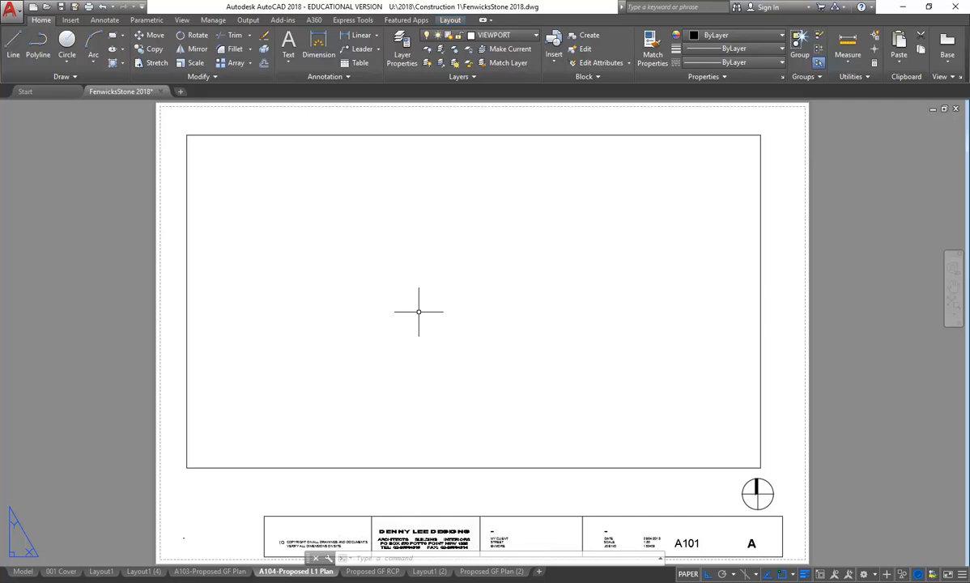
left_click(688, 574)
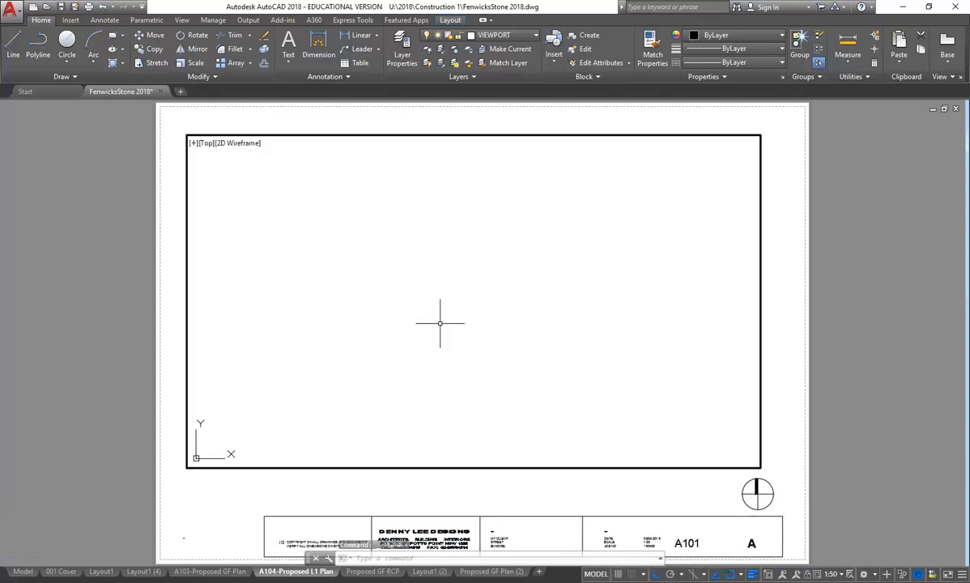
type("-PAN")
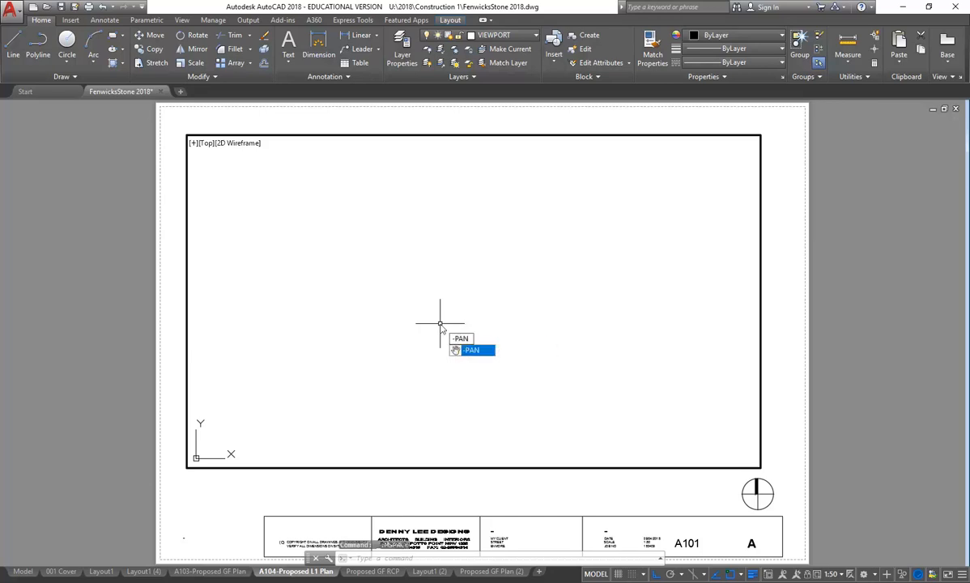
key("Return")
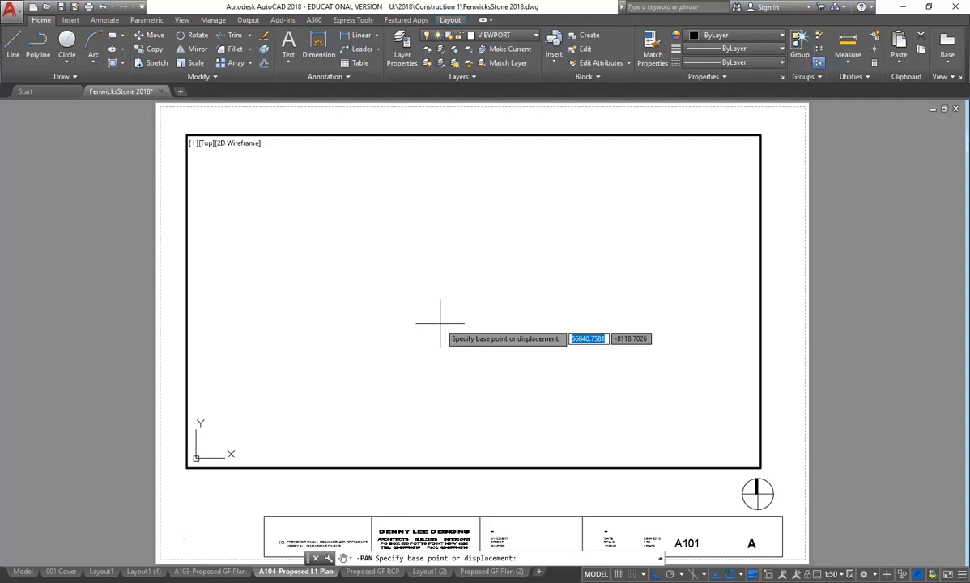
left_click(439, 422)
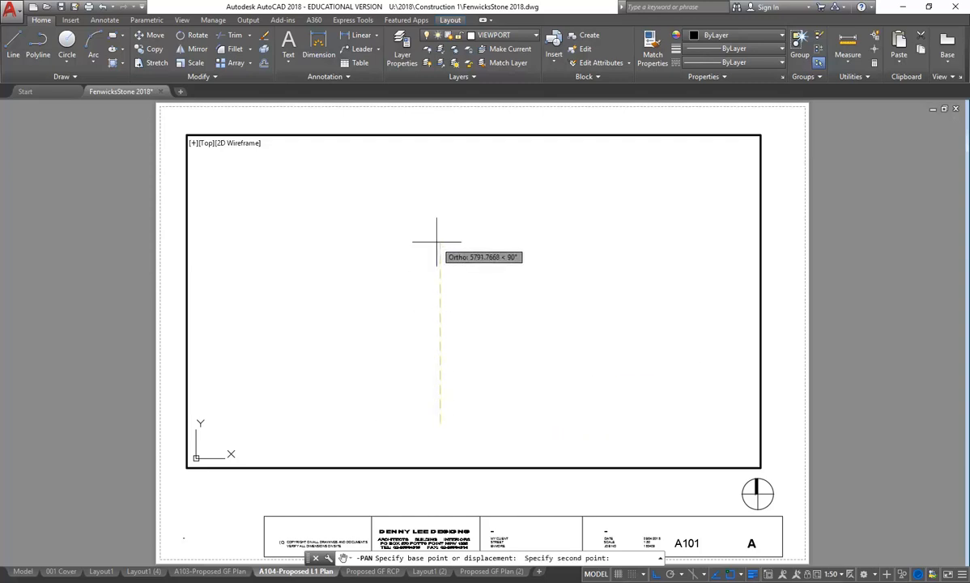
type("10")
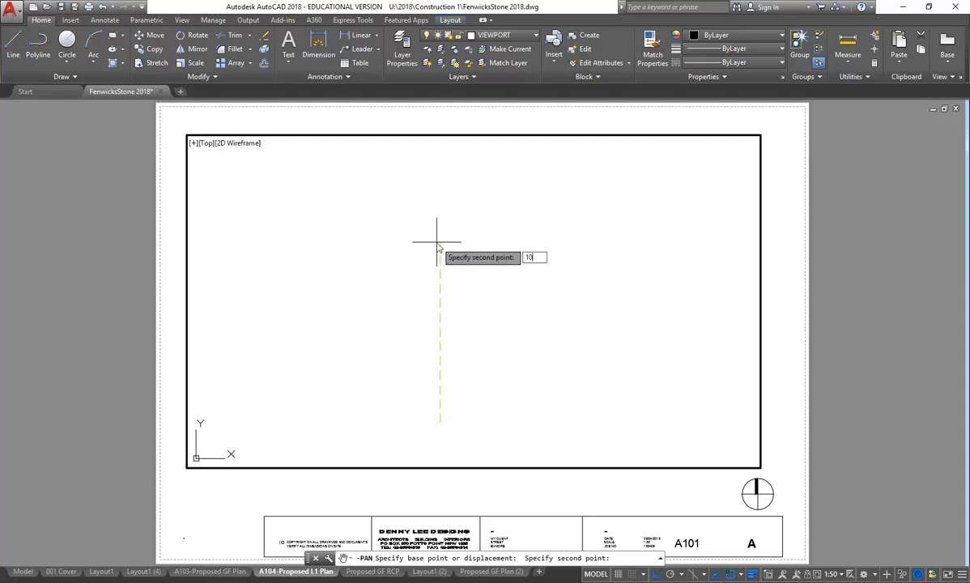
type("000")
key("Return")
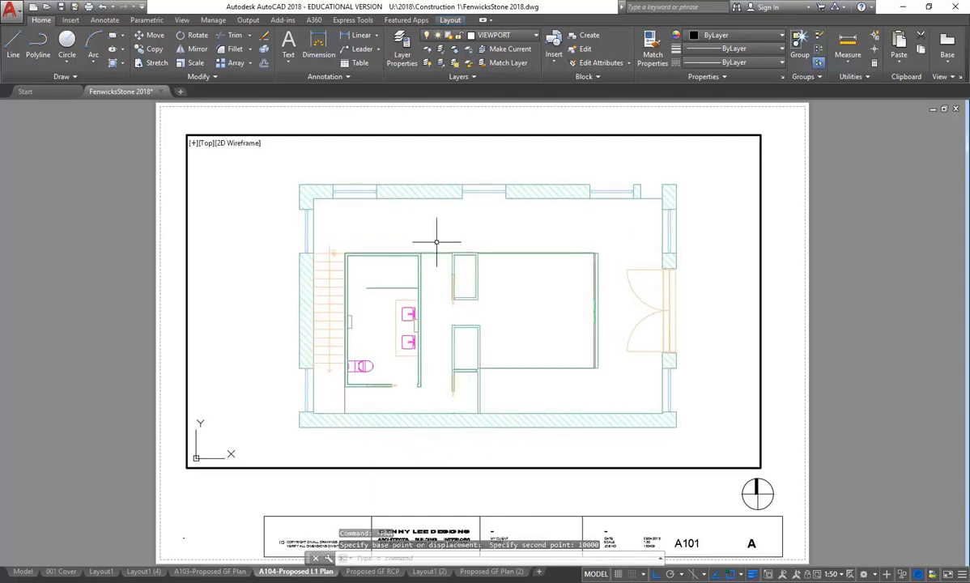
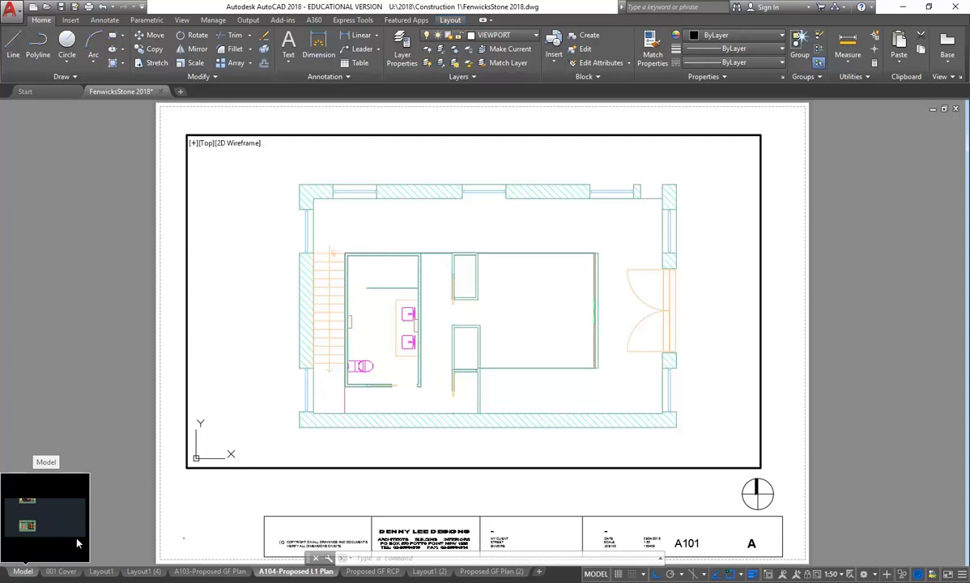
Step: Compare the A104-Proposed L1 Plan layout with model space, then examine the proposed sections above the ground floor plan
left_click(22, 572)
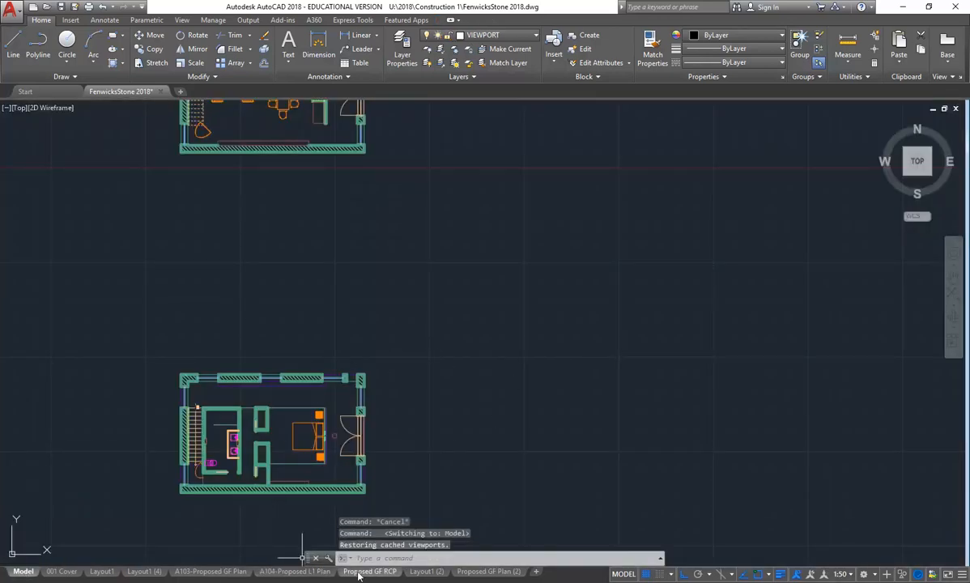
left_click(296, 571)
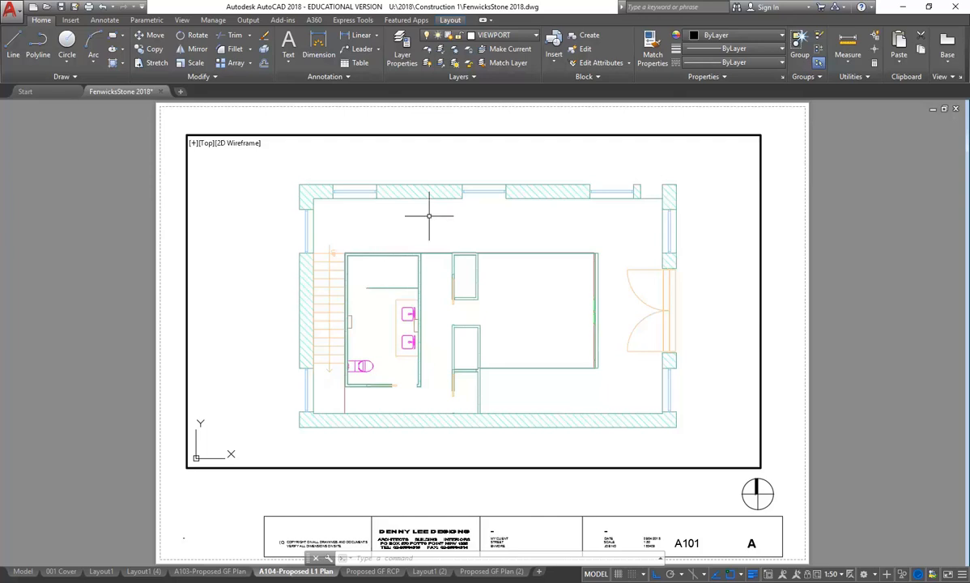
left_click(26, 573)
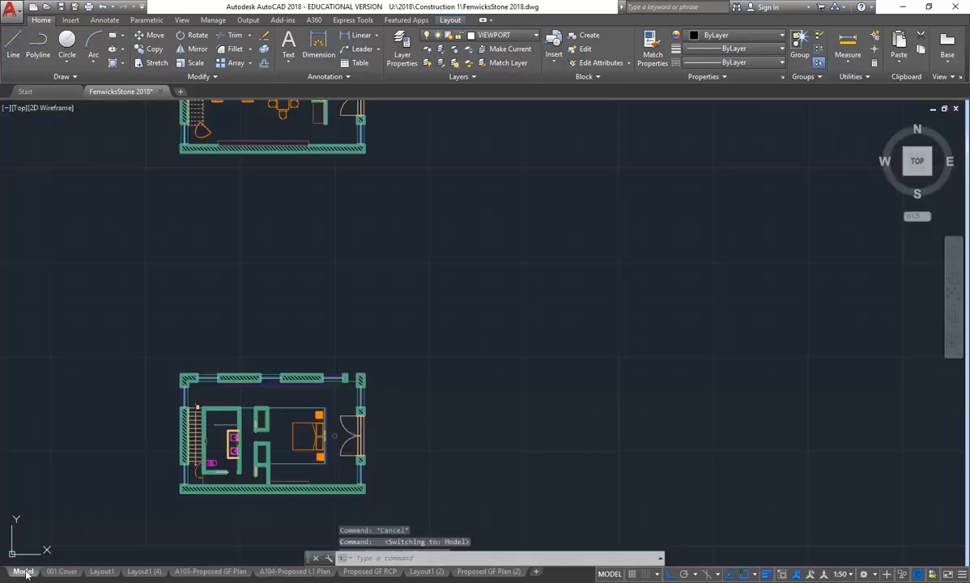
scroll(289, 315, "down", 4)
middle_click_drag(289, 315, 388, 366)
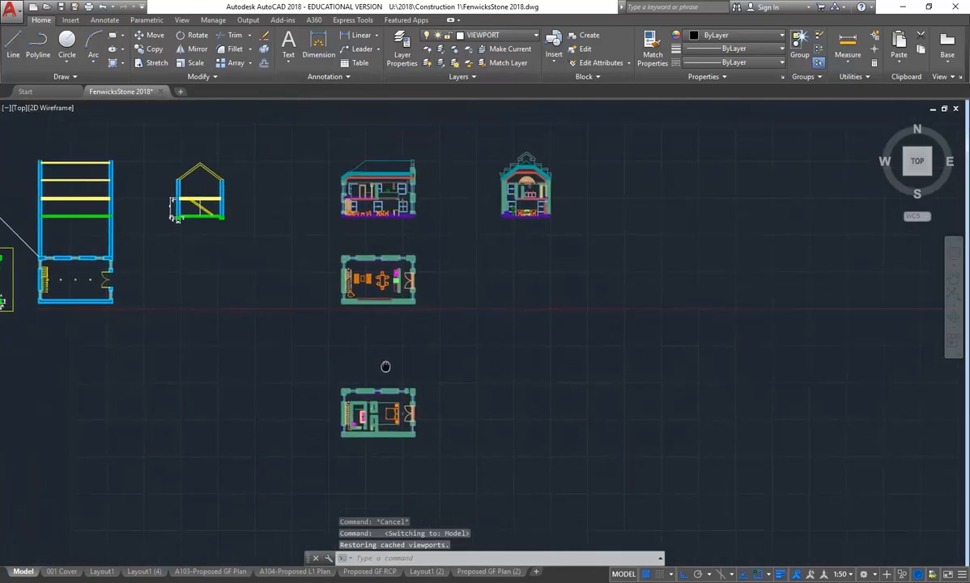
mouse_move(459, 232)
middle_mouse_down()
mouse_move(402, 292)
mouse_move(366, 311)
mouse_move(442, 321)
middle_mouse_up()
scroll(404, 258, "up", 3)
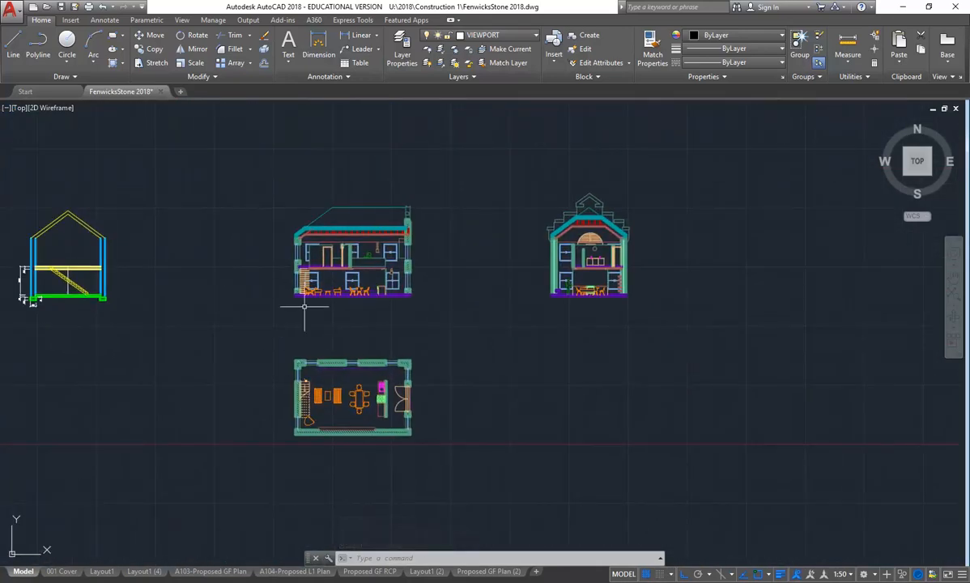
scroll(304, 306, "up", 2)
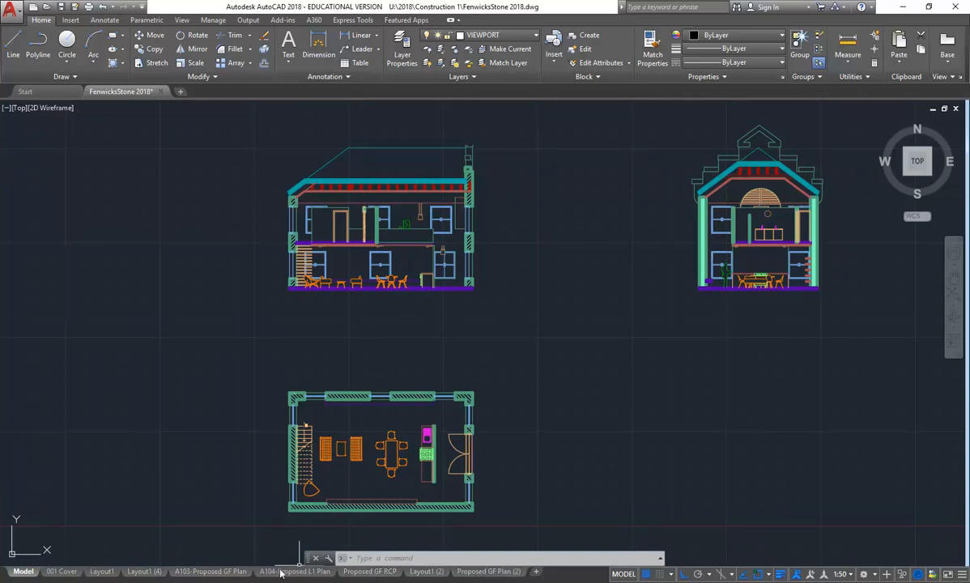
Step: Review the existing layouts and the cover's drawing schedule to find a sheet suitable for the proposed long section
left_click(143, 571)
left_click(101, 571)
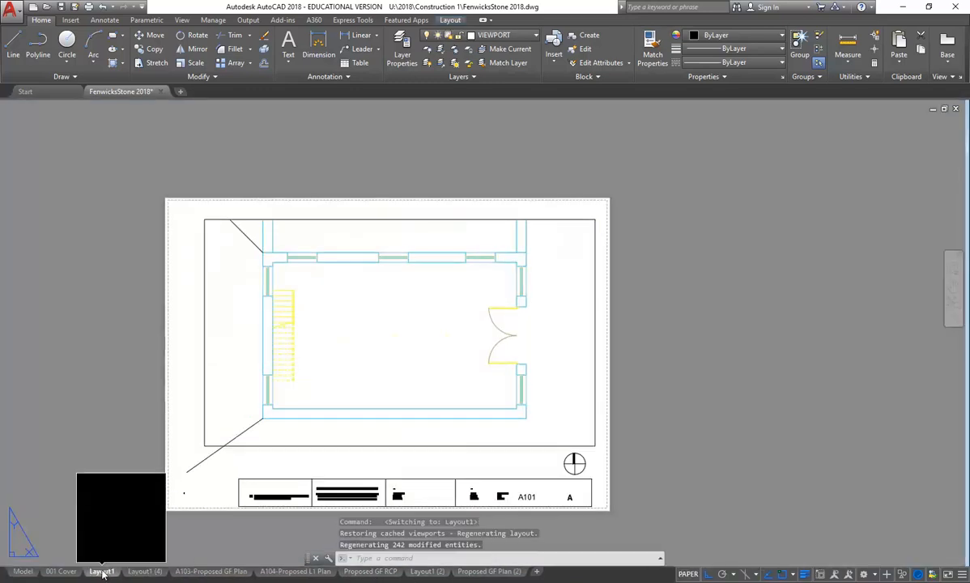
left_click(64, 571)
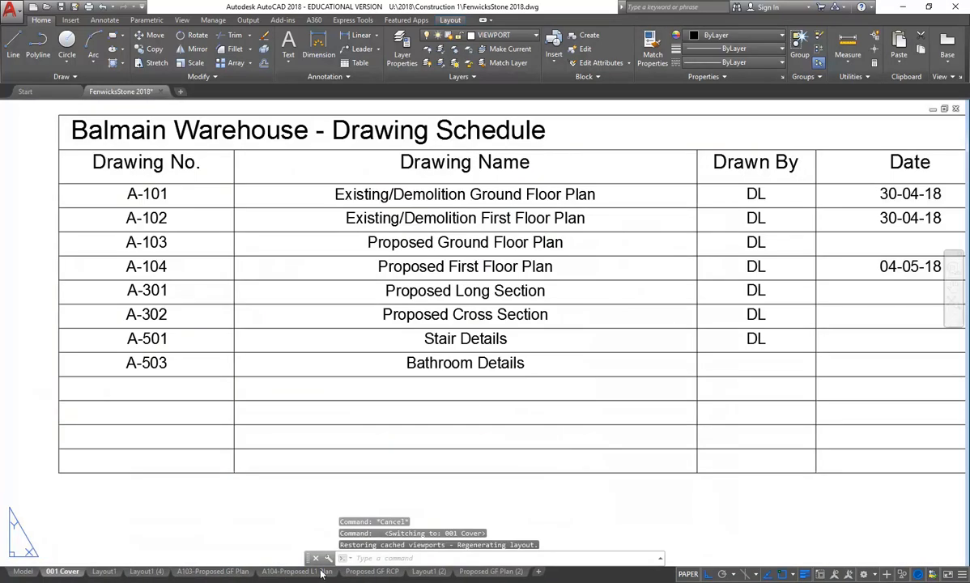
left_click(371, 572)
left_click(427, 572)
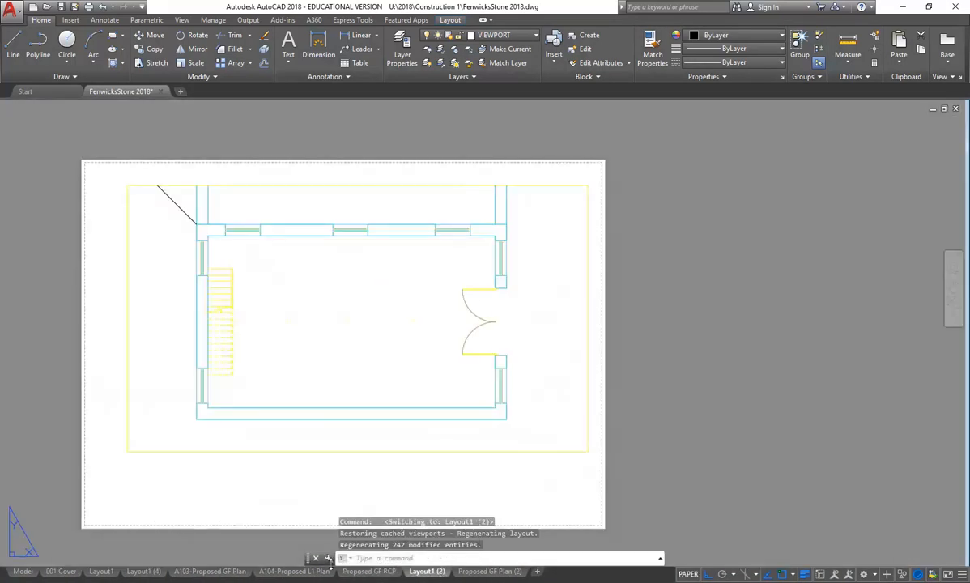
left_click(295, 571)
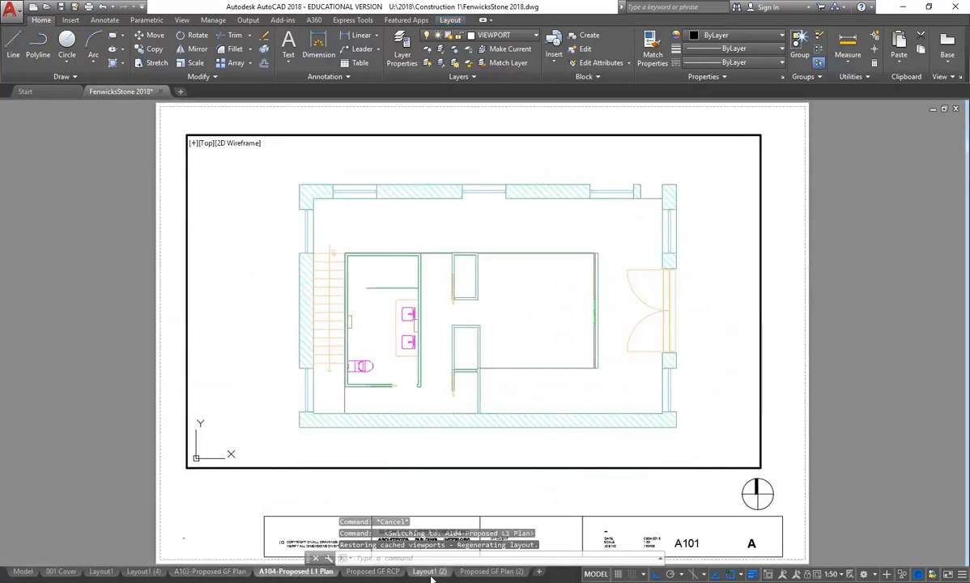
left_click(371, 572)
left_click(429, 572)
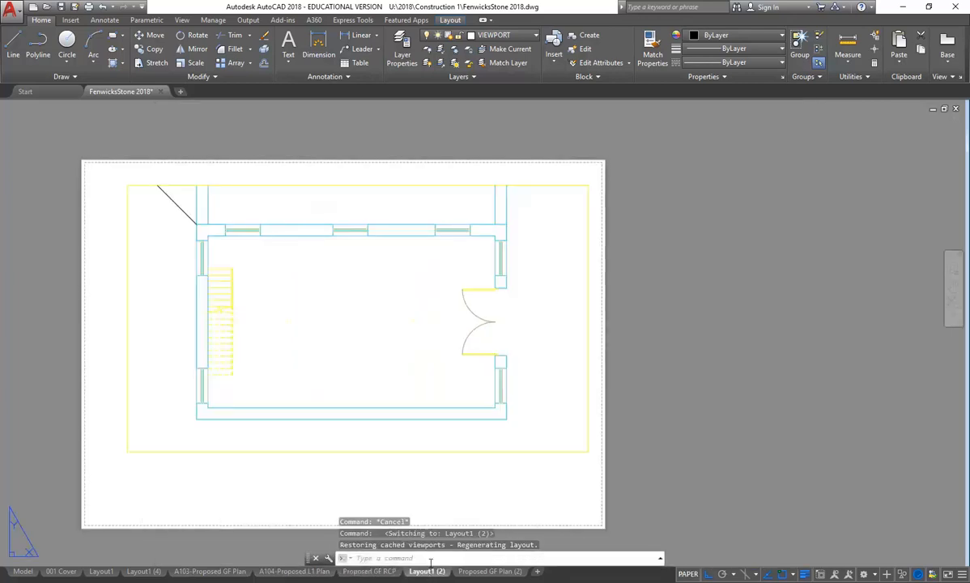
Step: Create a copy of the Proposed GF RCP layout, placed before the original
left_click(368, 572)
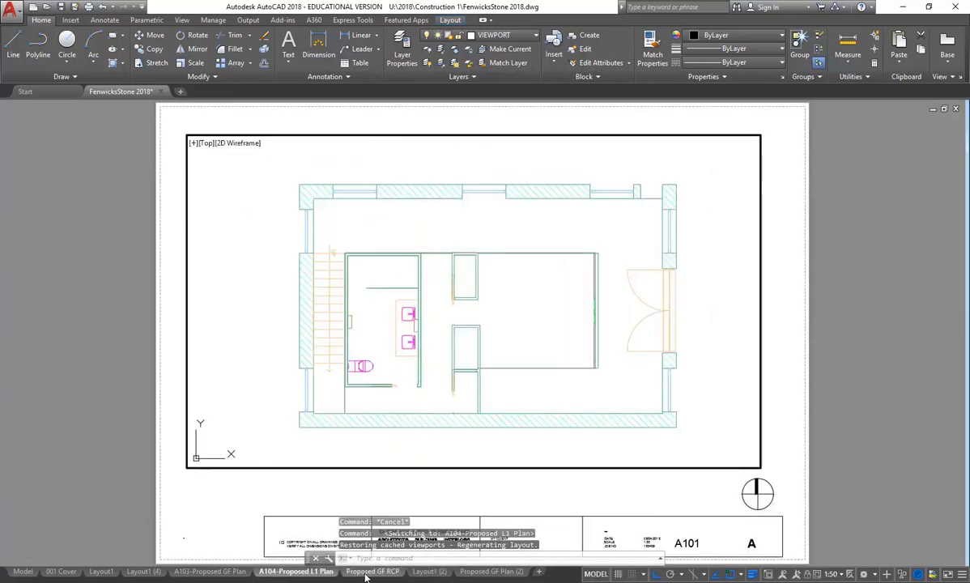
right_click(366, 572)
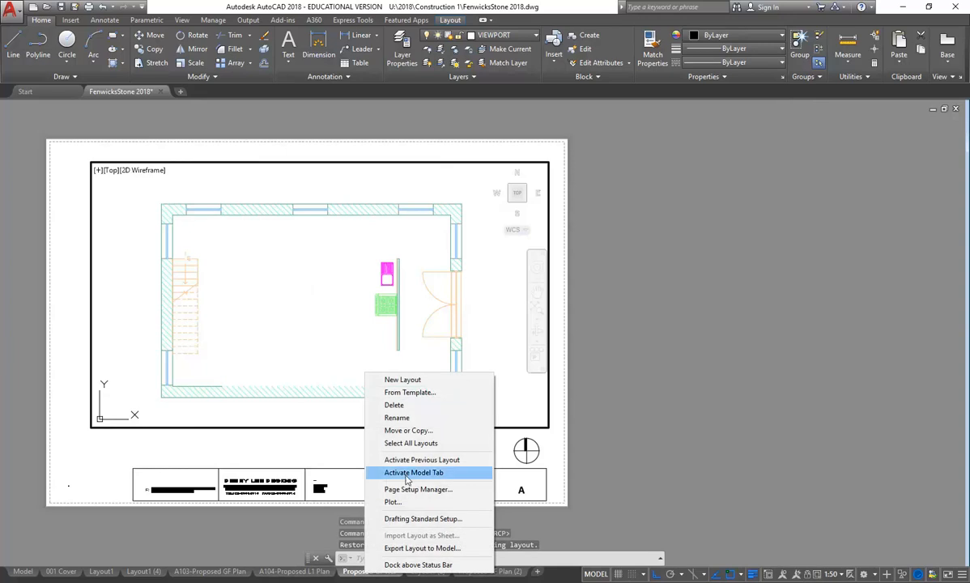
left_click(382, 406)
left_click(290, 322)
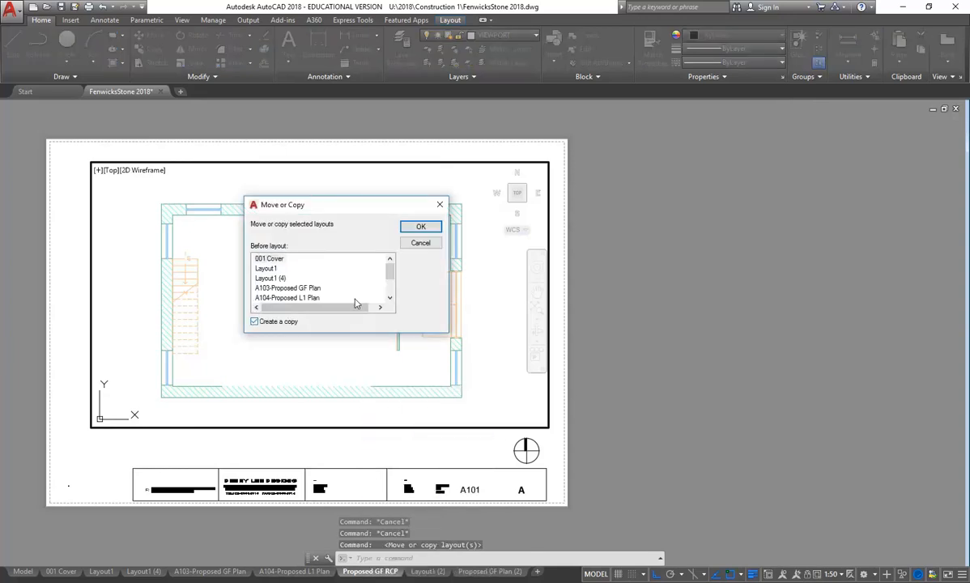
mouse_move(390, 273)
left_mouse_down()
mouse_move(390, 295)
mouse_move(391, 282)
left_mouse_up()
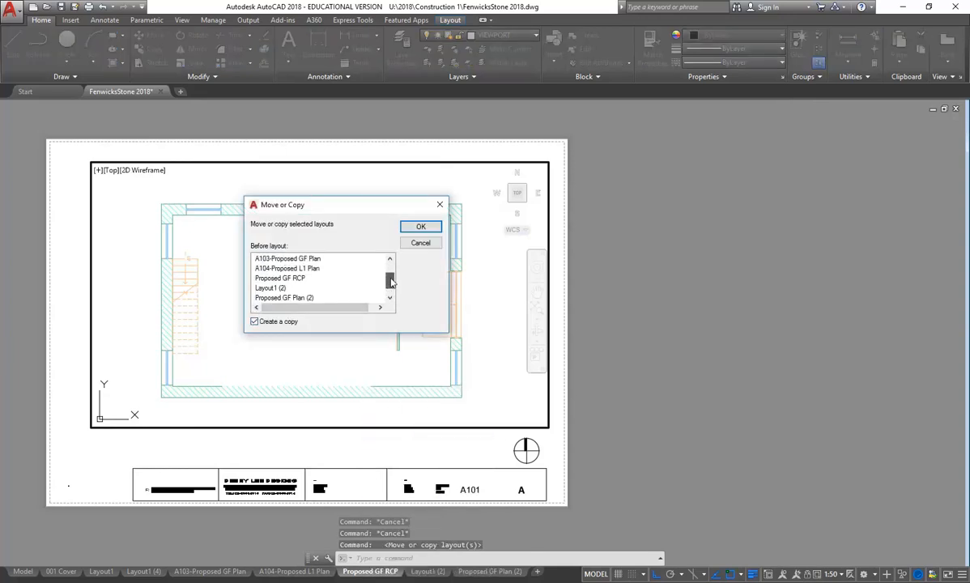
left_click(274, 279)
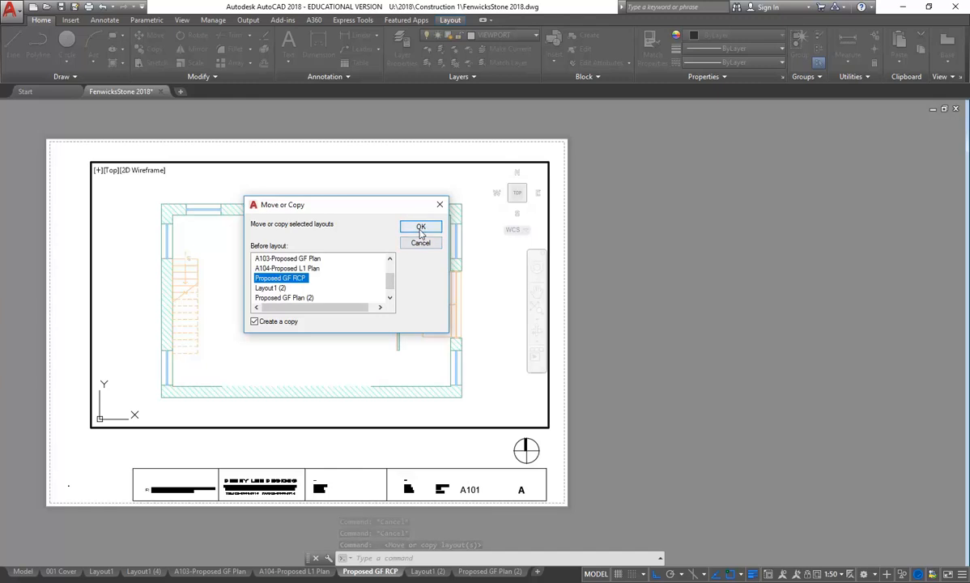
left_click(421, 229)
Step: Frame the proposed long section inside the viewport of the copied Proposed GF RCP (2) layout
left_click(371, 572)
double_click(311, 353)
scroll(323, 267, "down", 6)
middle_click_drag(320, 324, 237, 360)
middle_click_drag(300, 342, 405, 373)
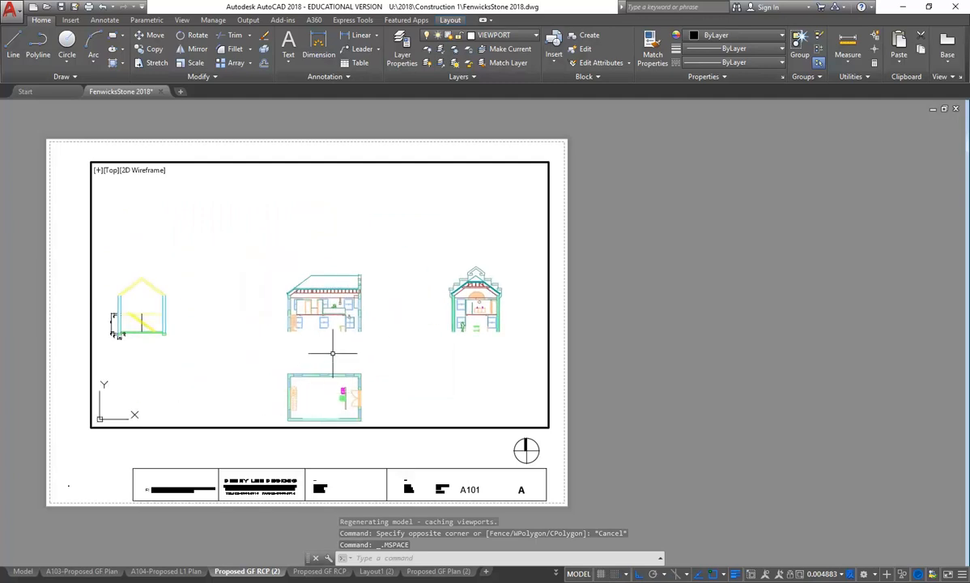
scroll(333, 353, "up", 4)
middle_click_drag(301, 281, 307, 366)
scroll(281, 335, "up", 2)
middle_click_drag(332, 333, 310, 332)
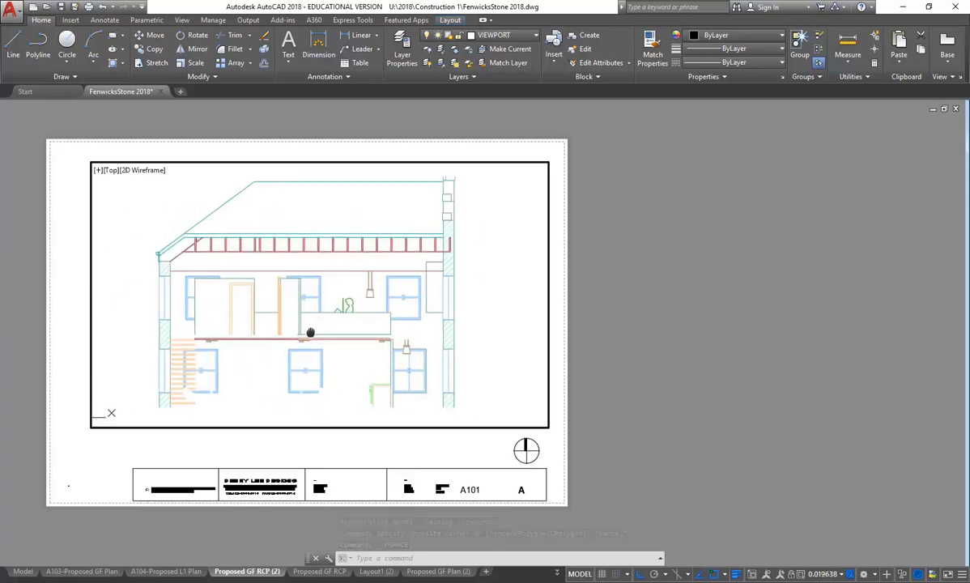
scroll(316, 327, "down", 3)
scroll(323, 329, "up", 3)
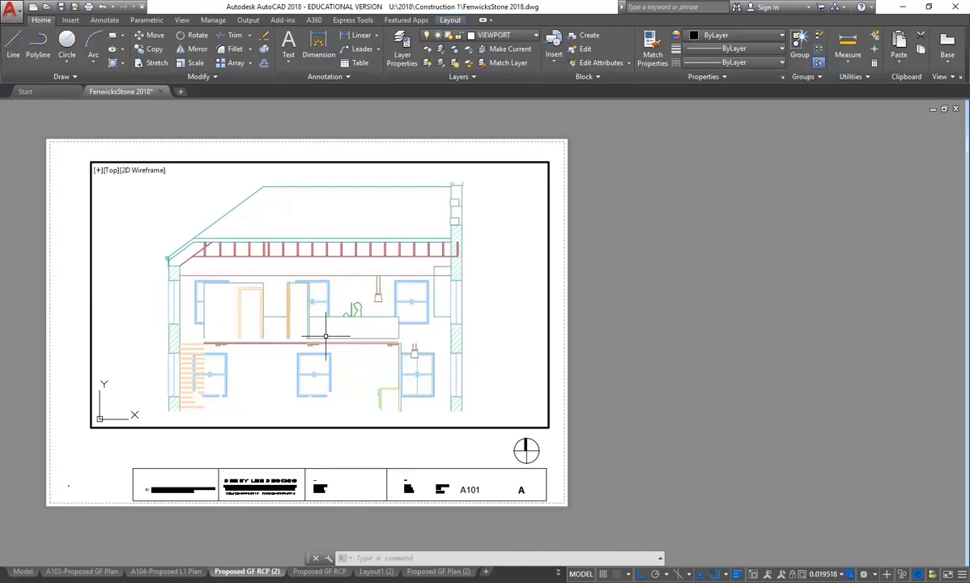
middle_click_drag(326, 336, 331, 339)
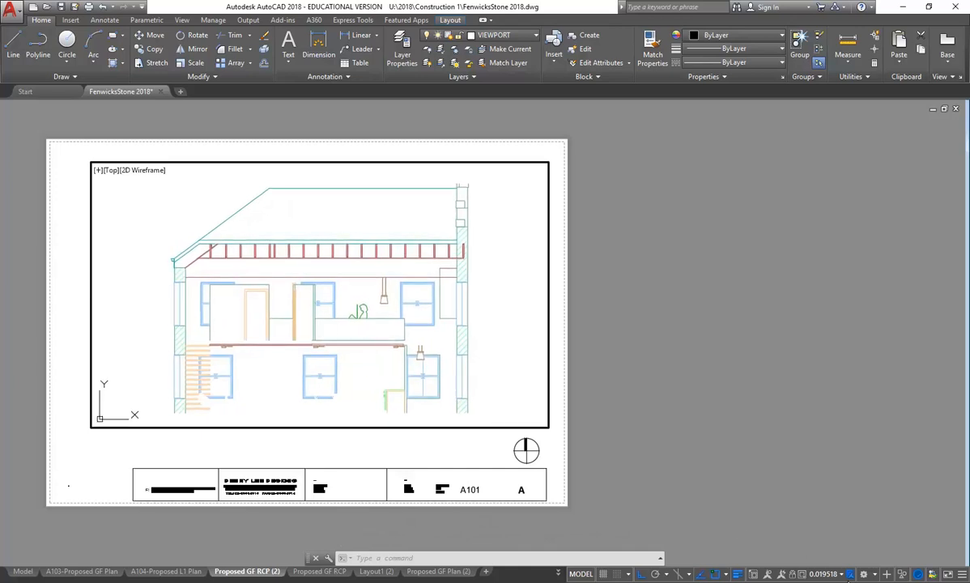
Step: Set the long section viewport's scale to 1:50 on the Proposed GF RCP (2) layout
left_click(841, 576)
left_click(773, 404)
double_click(308, 247)
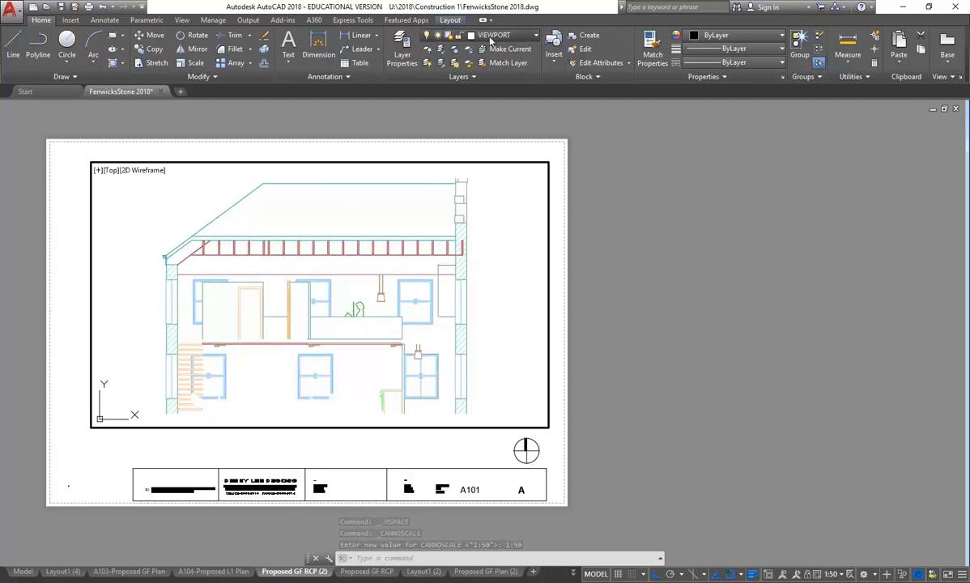
Step: Thaw the I-FURN and A-FLOR layers in the long section viewport, then return to paper space
left_click(451, 35)
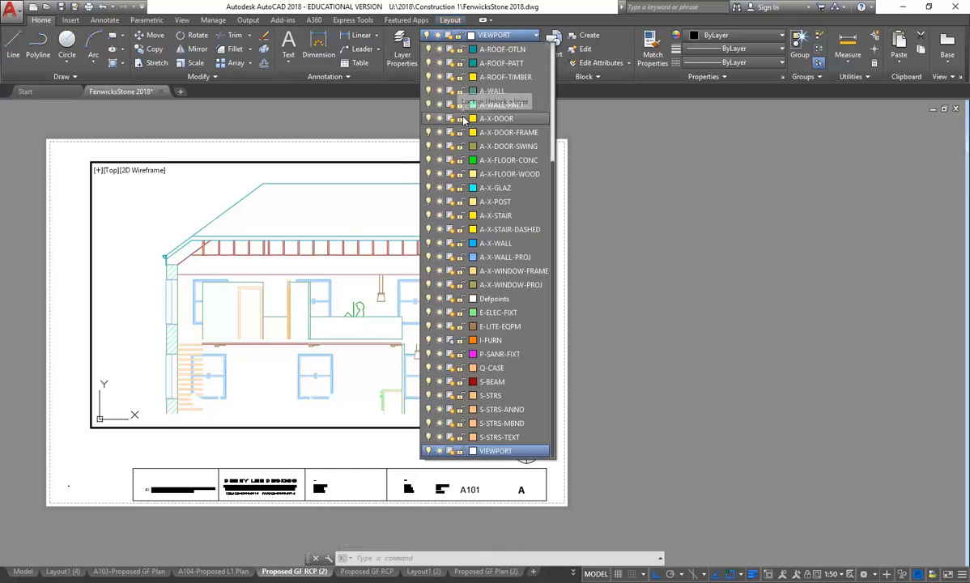
left_click(451, 341)
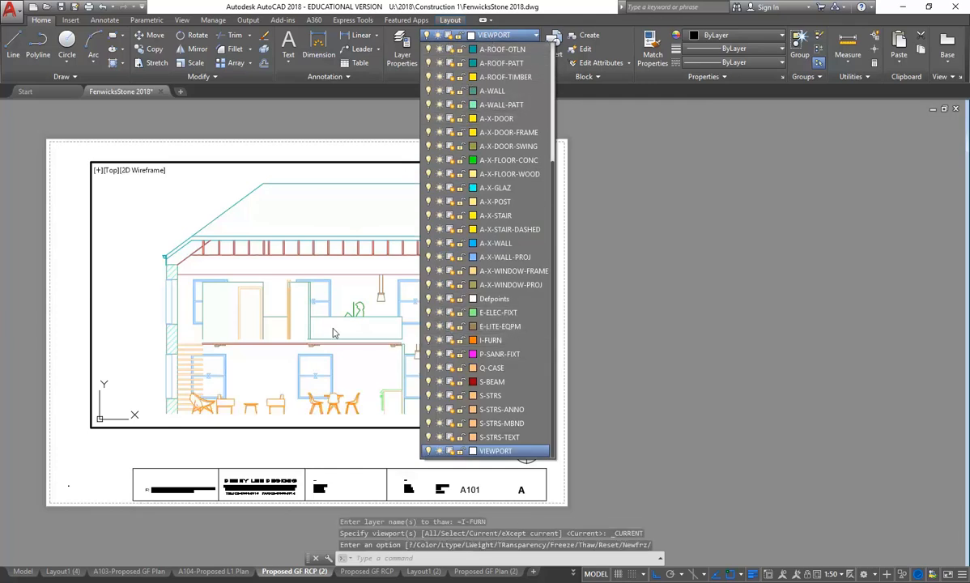
scroll(454, 365, "up", 4)
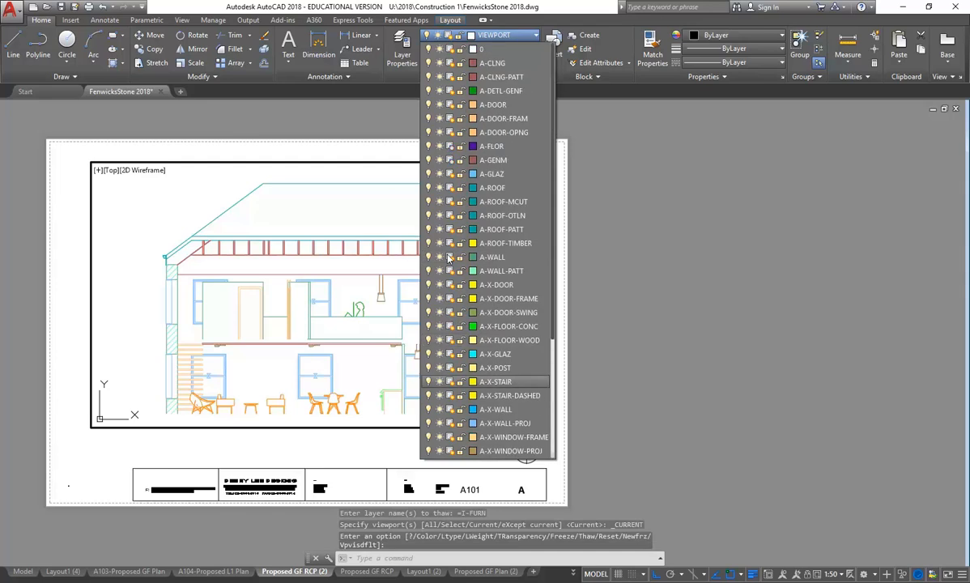
left_click(451, 151)
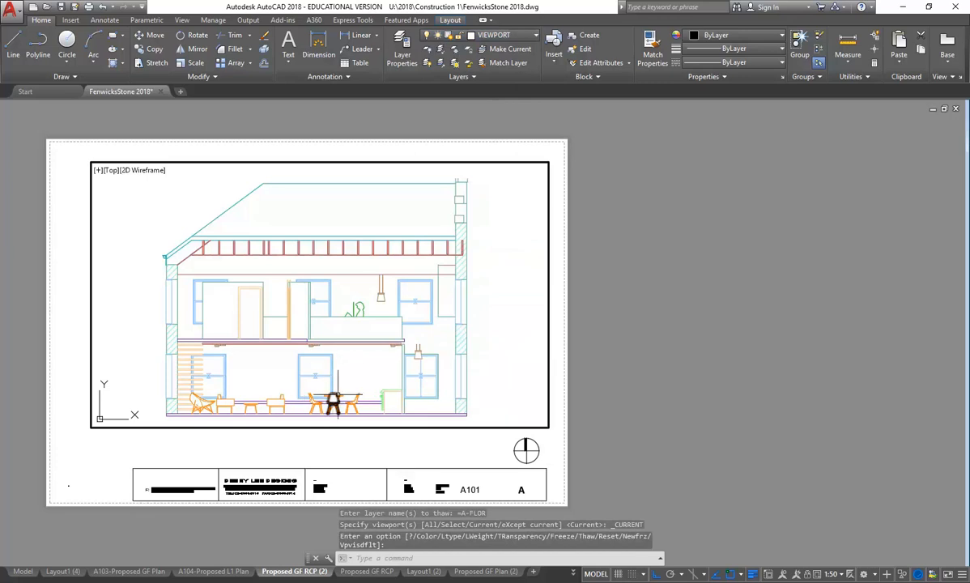
double_click(205, 450)
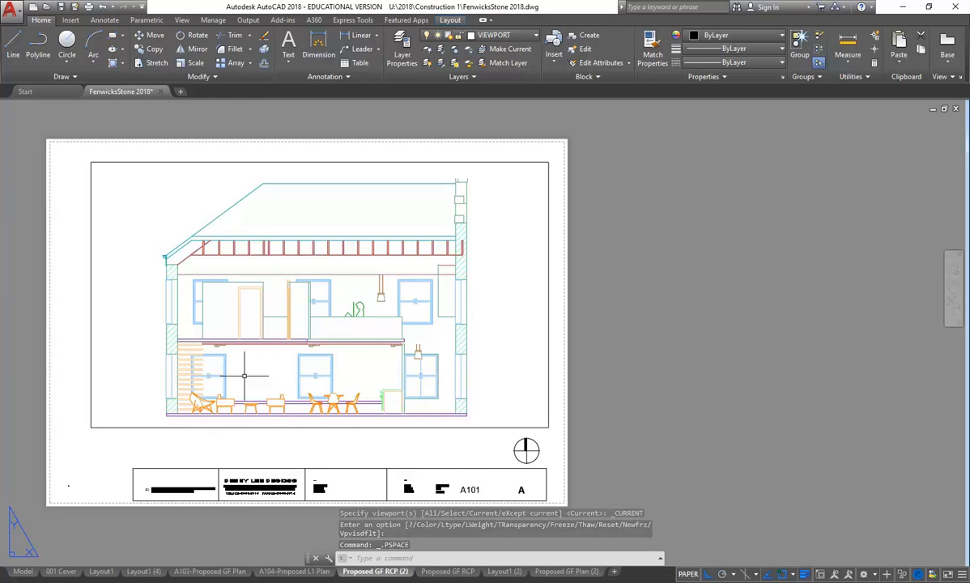
Step: Move both proposed sections, the long one and the short one, straight up by 5000 in model space
left_click(24, 571)
scroll(518, 285, "down", 2)
scroll(518, 285, "down", 2)
scroll(534, 335, "up", 2)
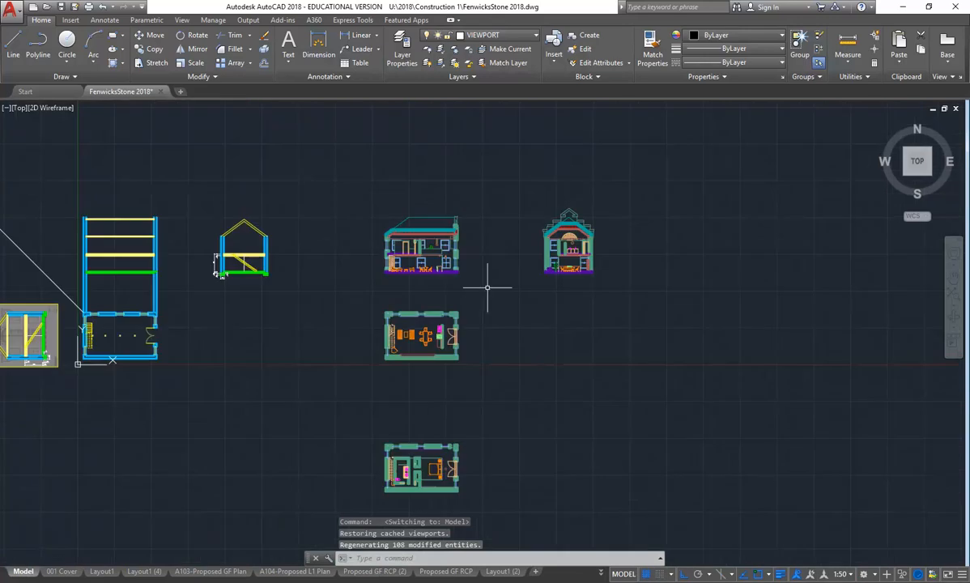
scroll(430, 252, "up", 2)
scroll(430, 251, "down", 1)
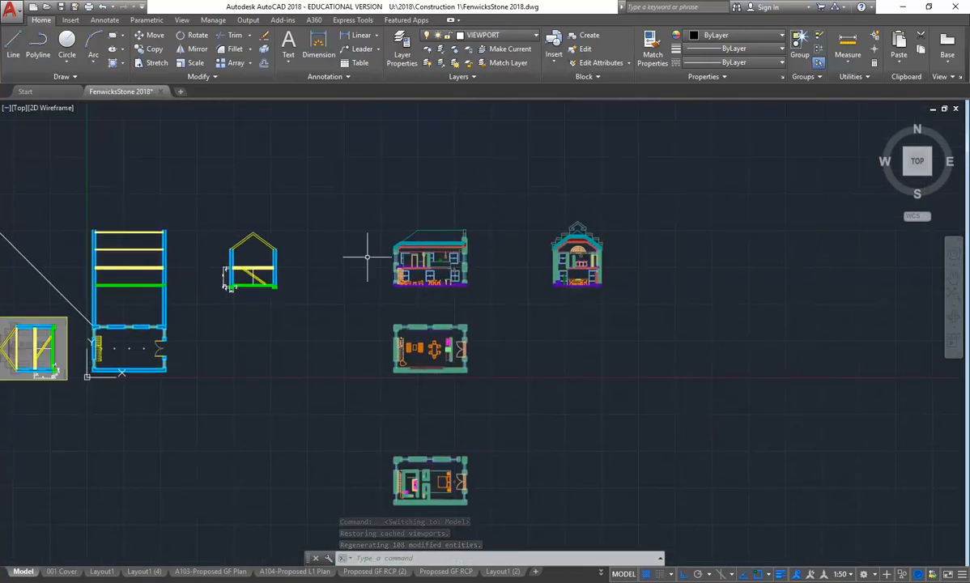
scroll(403, 243, "up", 1)
left_click(301, 171)
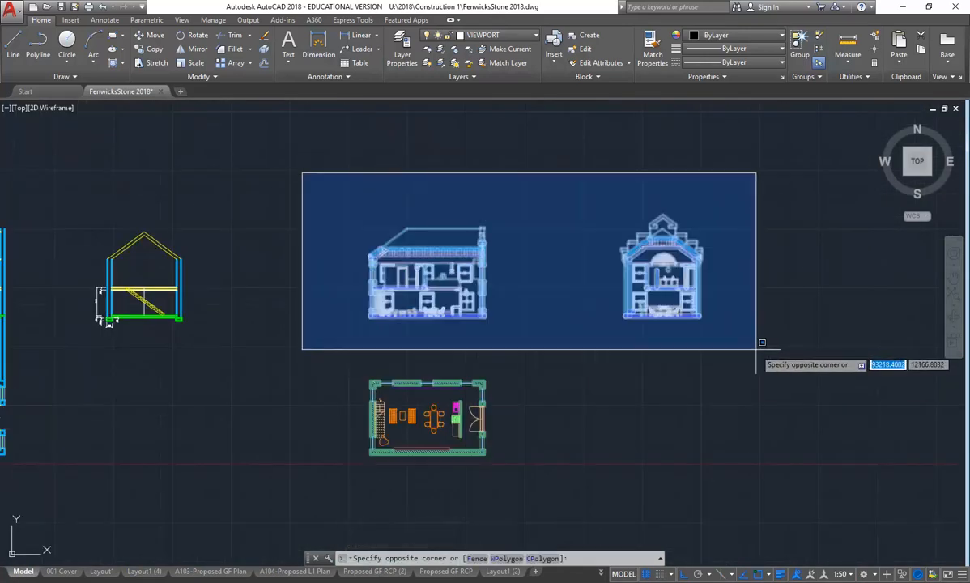
left_click(760, 340)
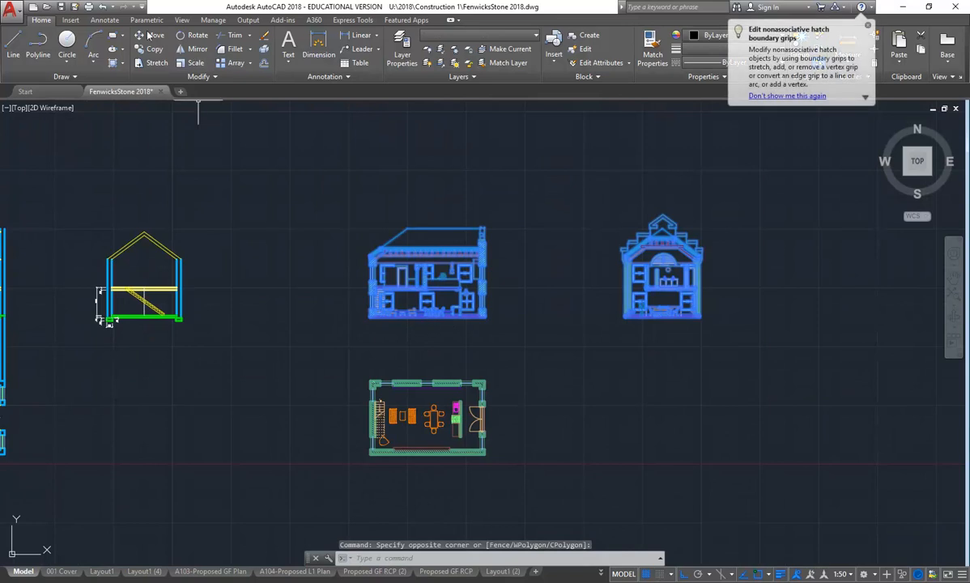
scroll(310, 202, "down", 1)
left_click(217, 191)
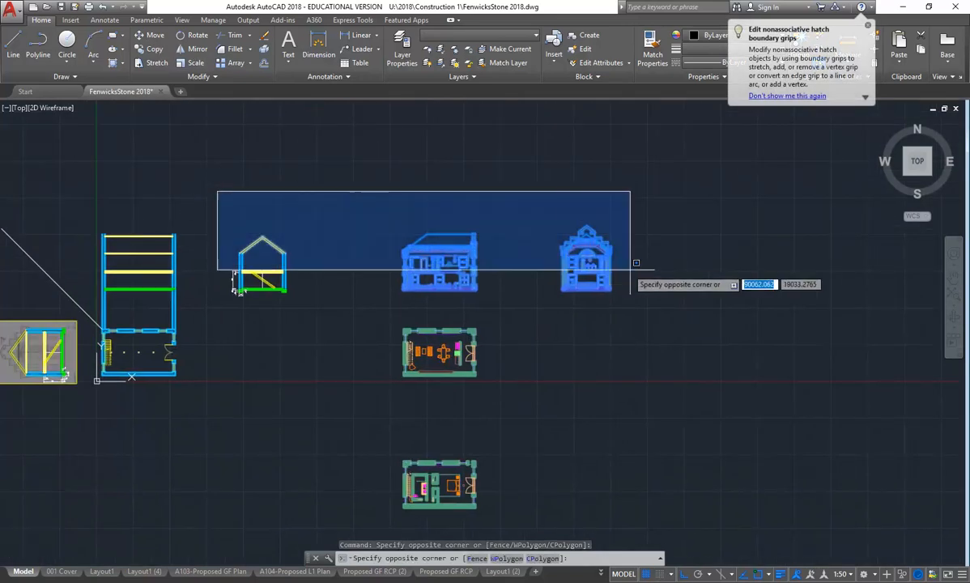
left_click(633, 307)
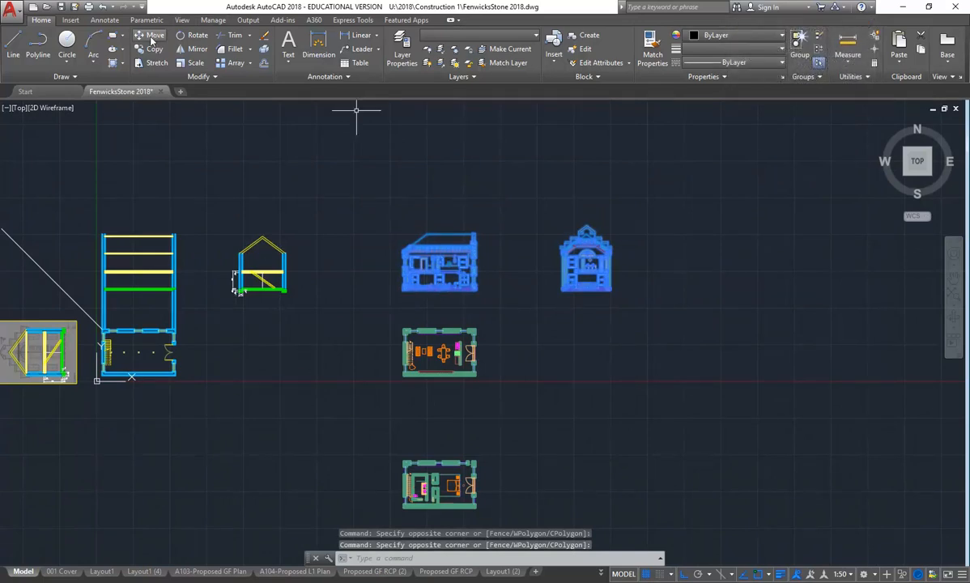
type("m")
key("Return")
scroll(380, 314, "up", 1)
left_click(289, 324)
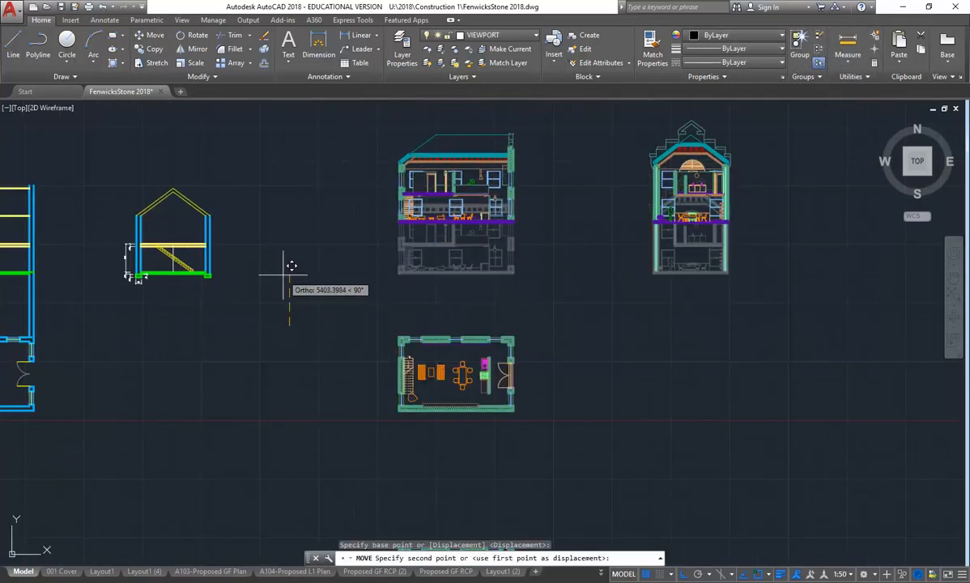
type("5000")
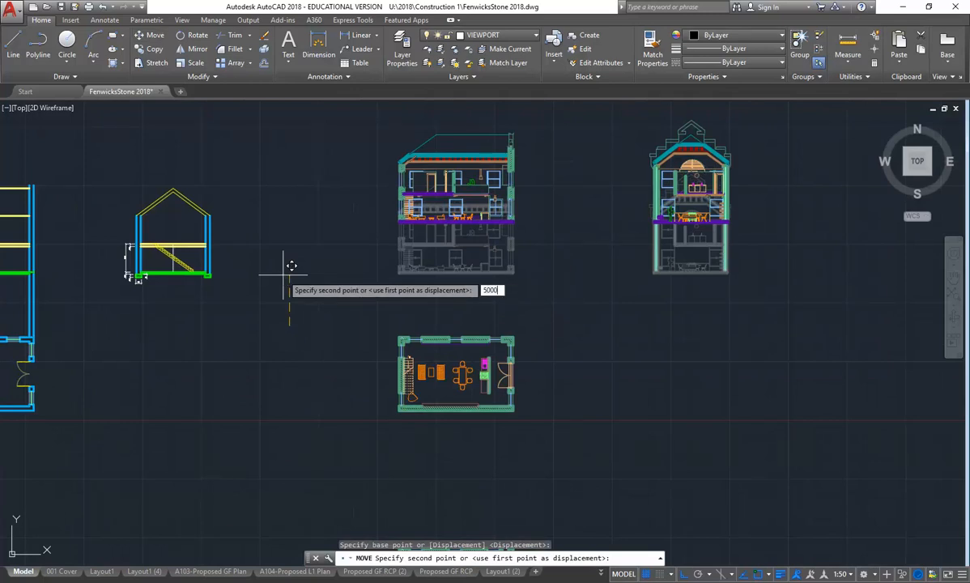
key("Return")
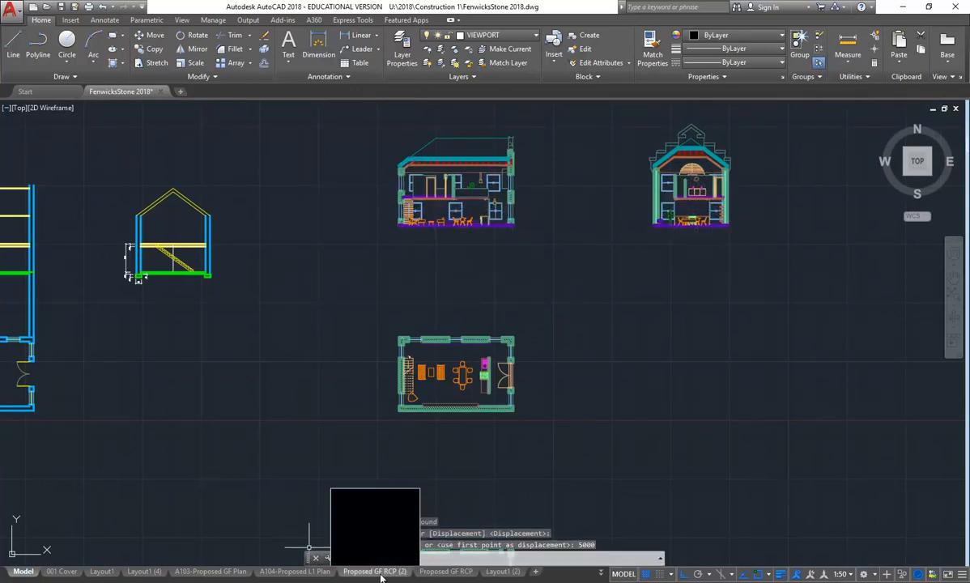
Step: Activate the viewport on the Proposed GF RCP (2) layout and shift its view 5000 straight down with -PAN to reframe the long section
left_click(312, 571)
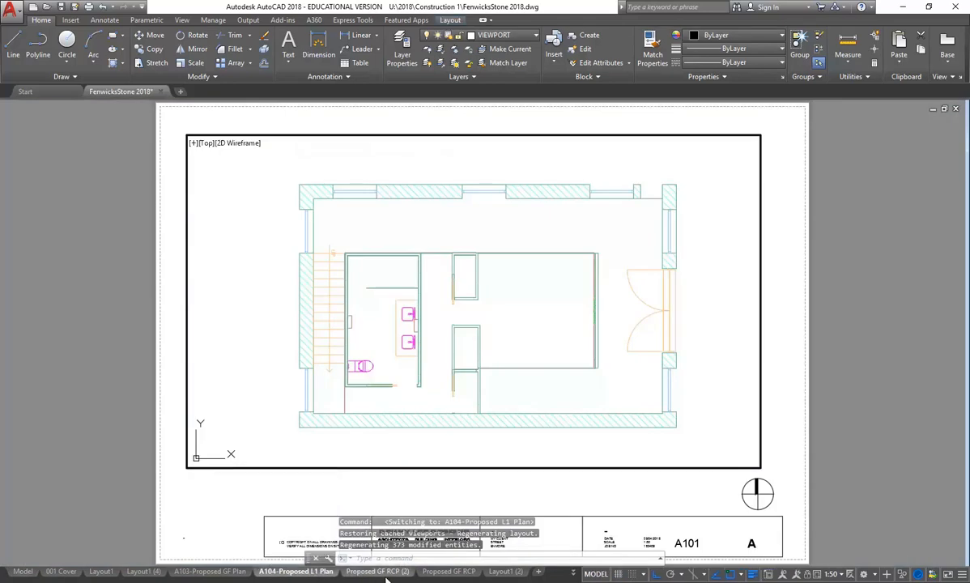
left_click(384, 574)
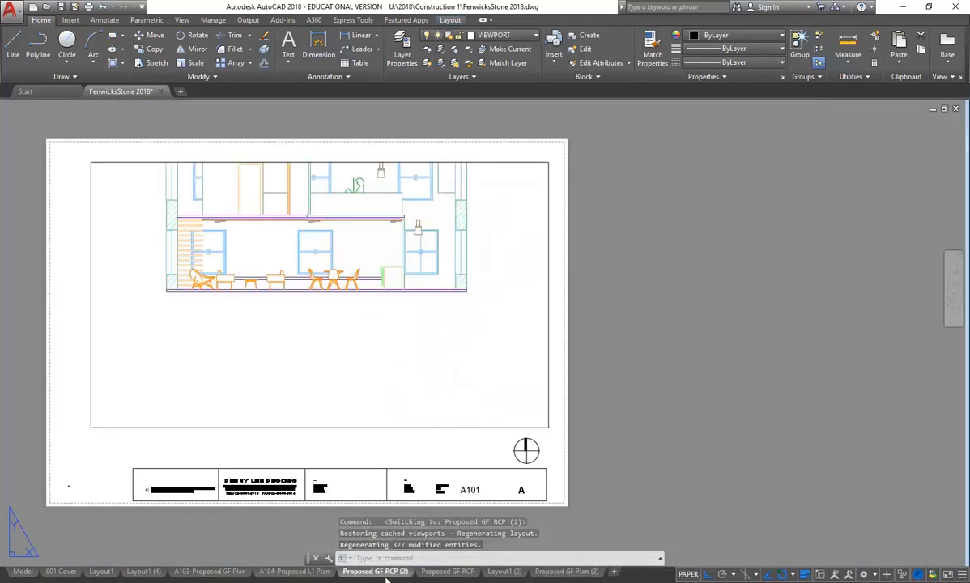
left_click(310, 284)
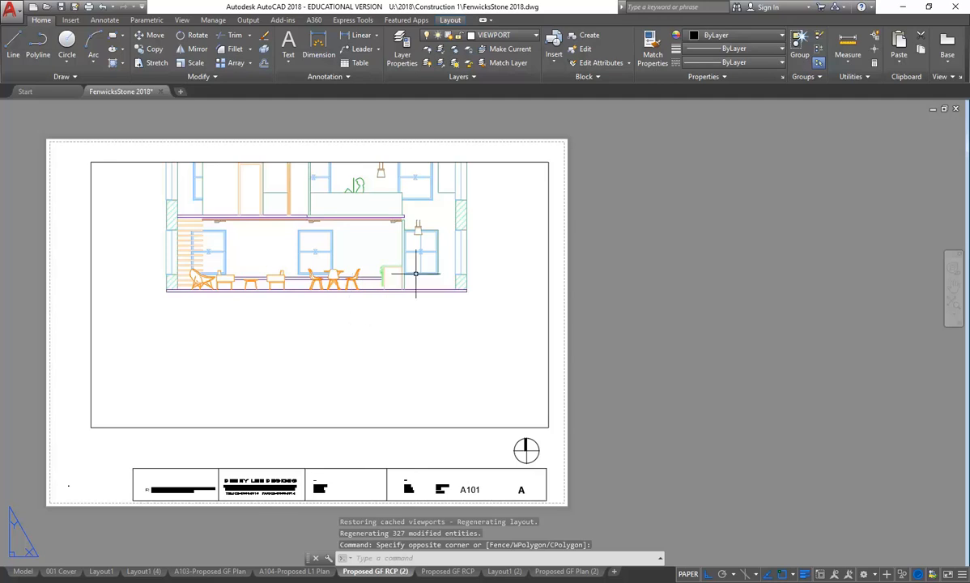
left_click(688, 574)
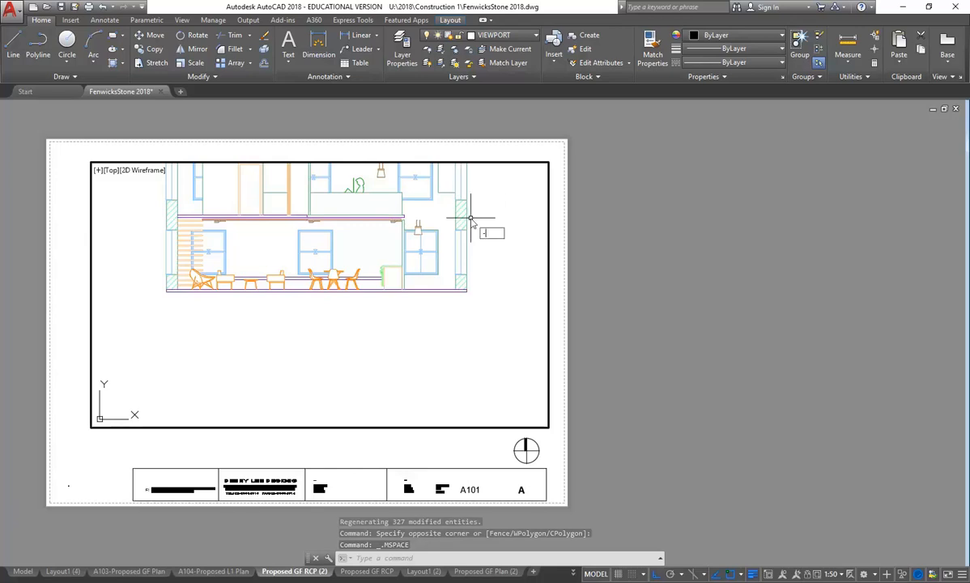
type("-PAN")
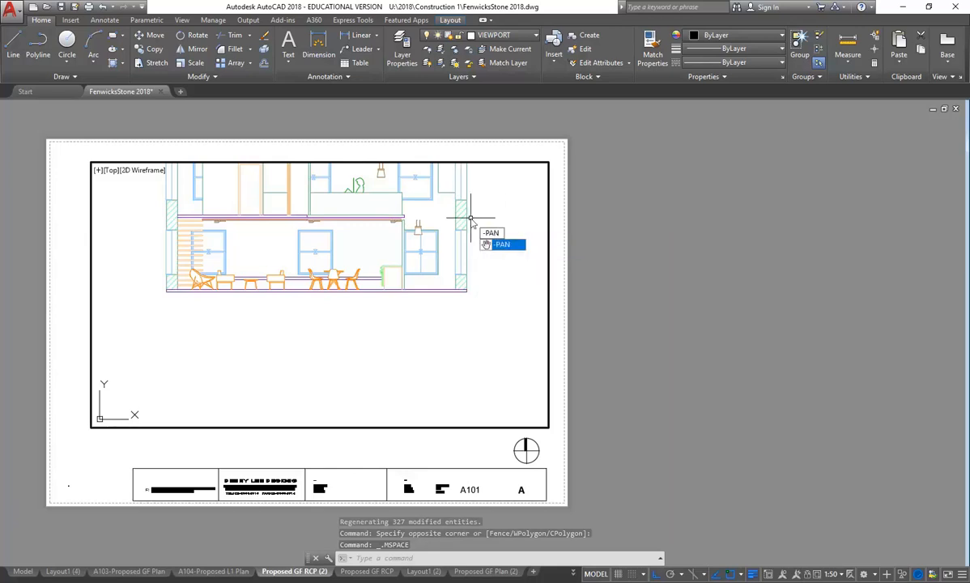
key("Return")
left_click(493, 218)
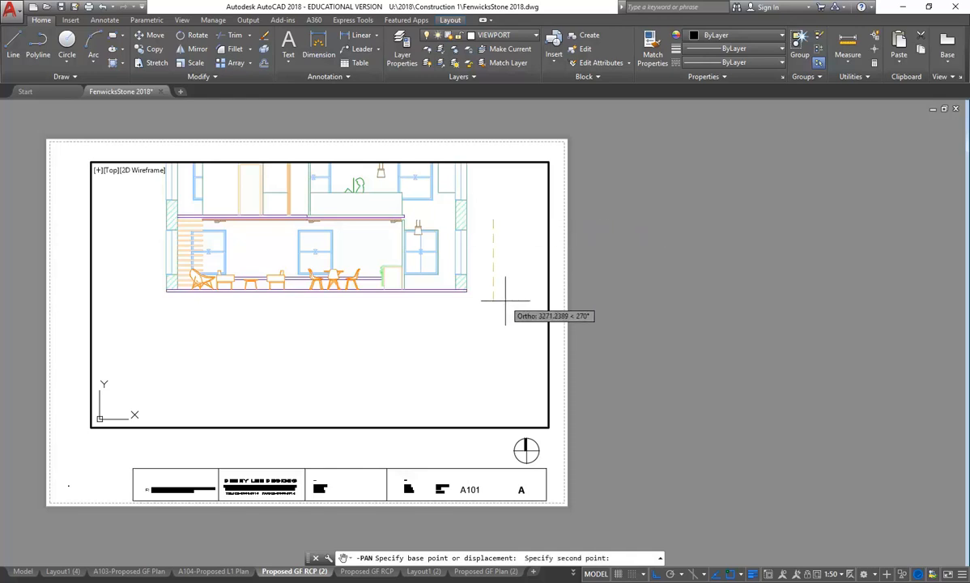
type("5000")
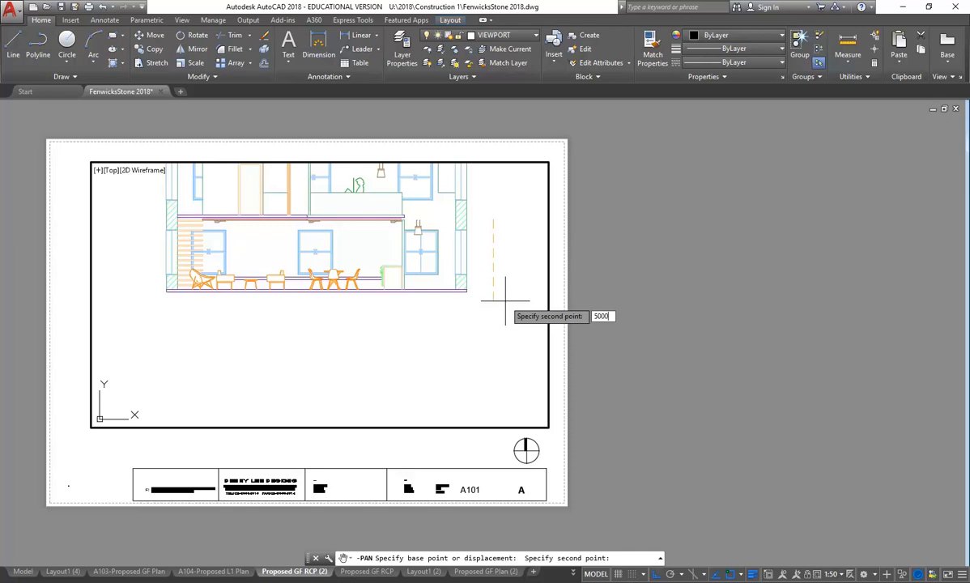
key("Return")
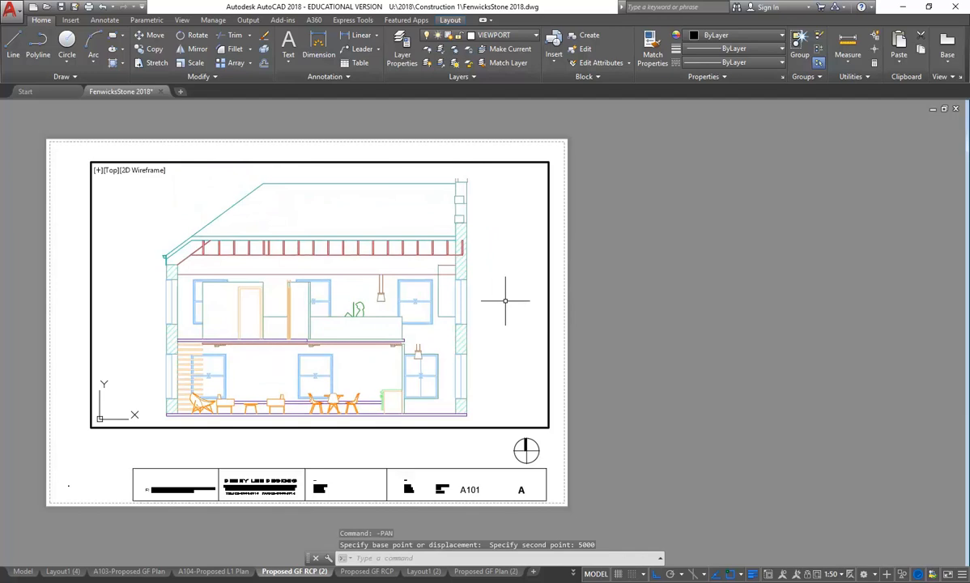
Step: Review the Proposed GF RCP, Layout1 (2) and Proposed GF Plan (2) layouts alongside the proposed upper floor plan in model space
left_click(23, 571)
left_click(405, 571)
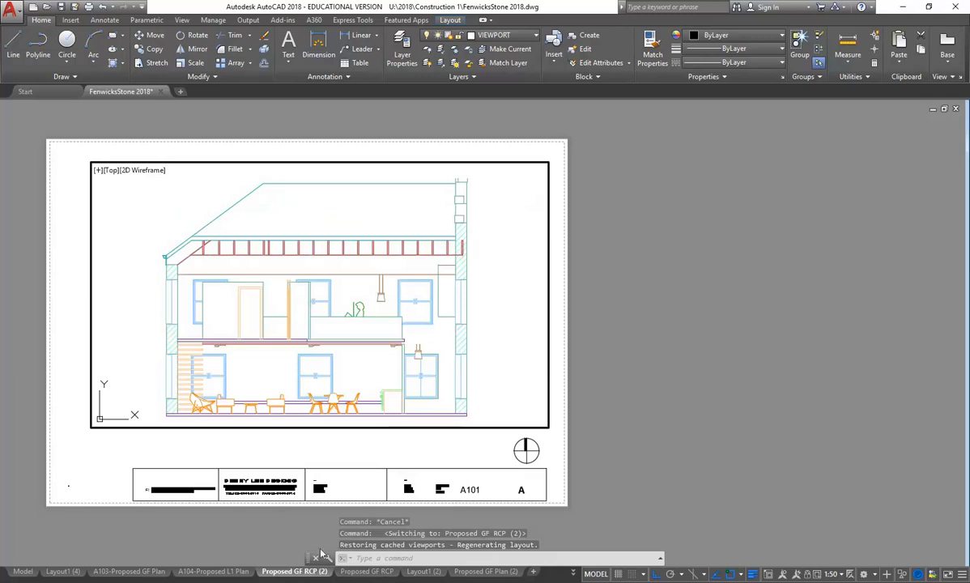
left_click(424, 573)
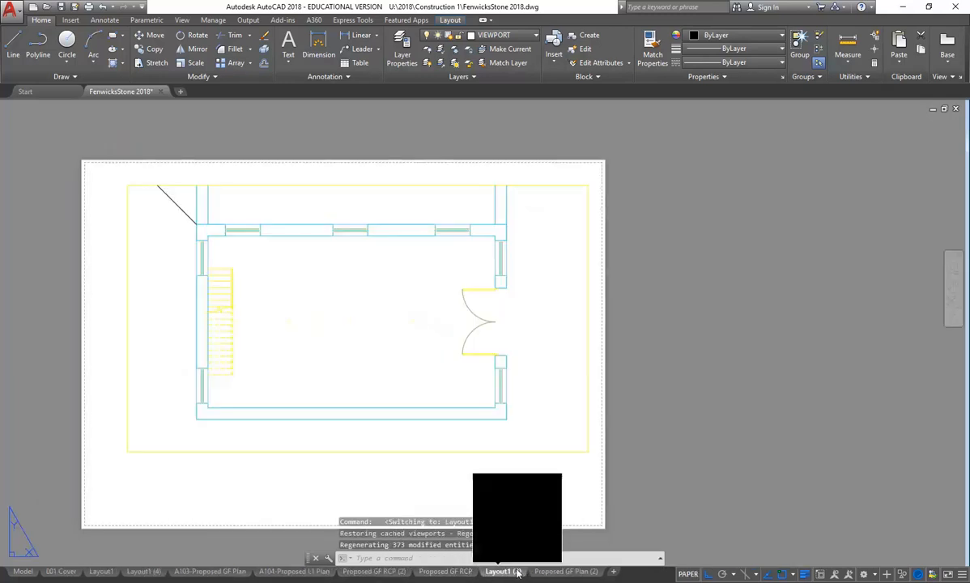
left_click(559, 572)
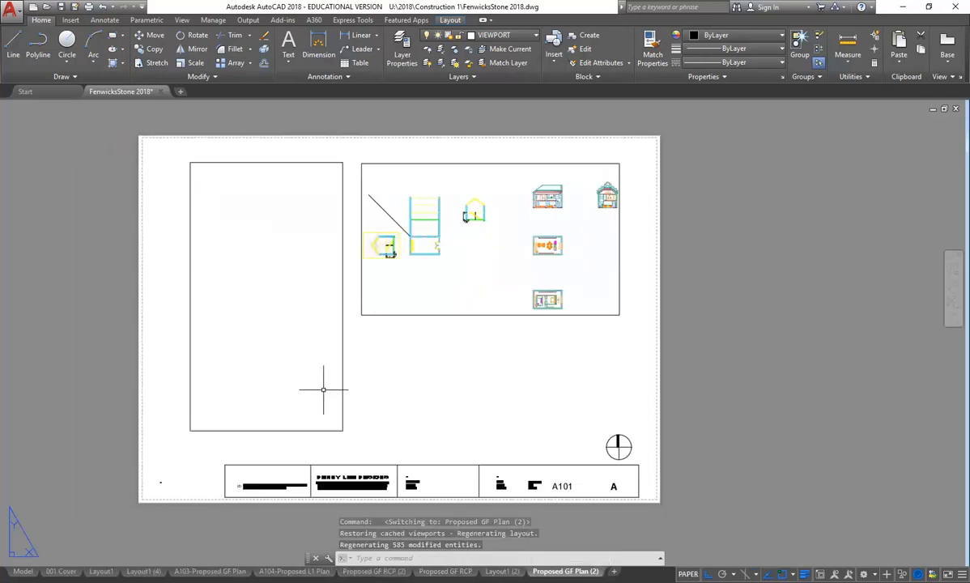
left_click(503, 571)
left_click(557, 571)
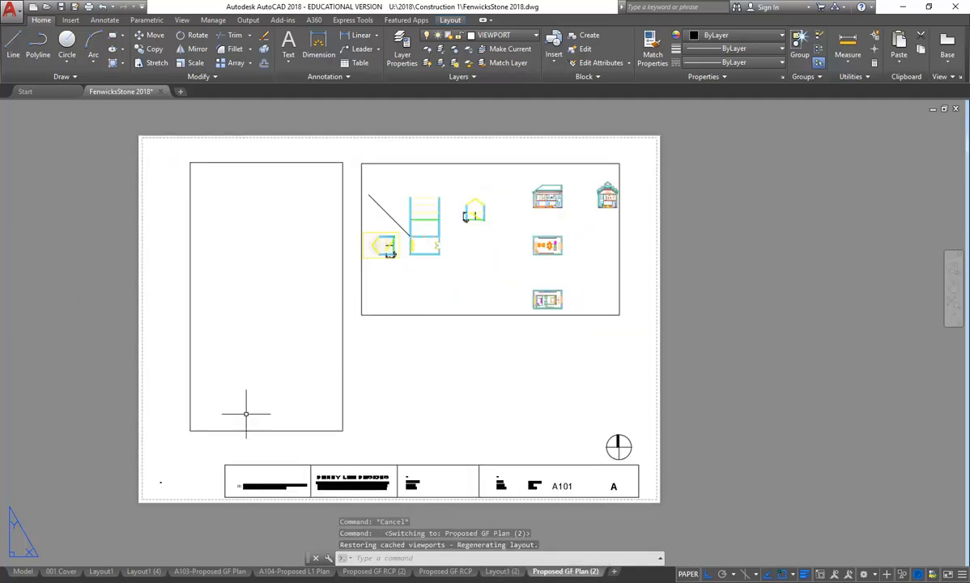
left_click(22, 571)
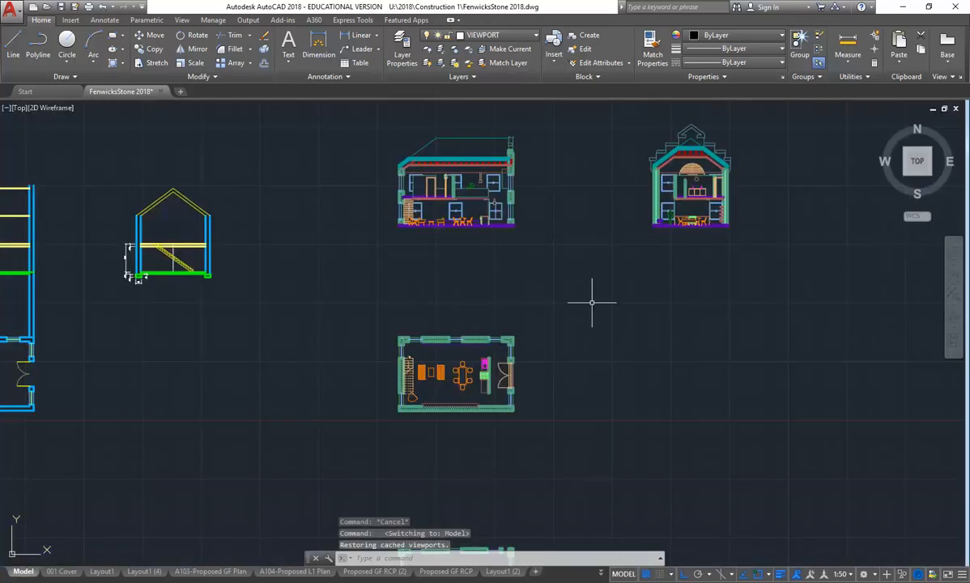
scroll(146, 261, "down", 2)
middle_click_drag(174, 274, 279, 207)
scroll(412, 396, "up", 4)
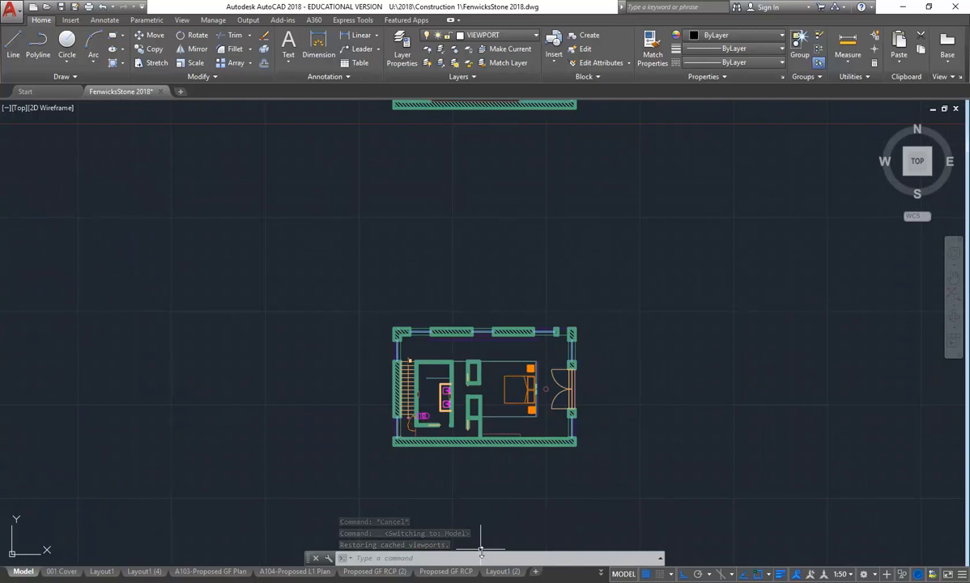
left_click(445, 571)
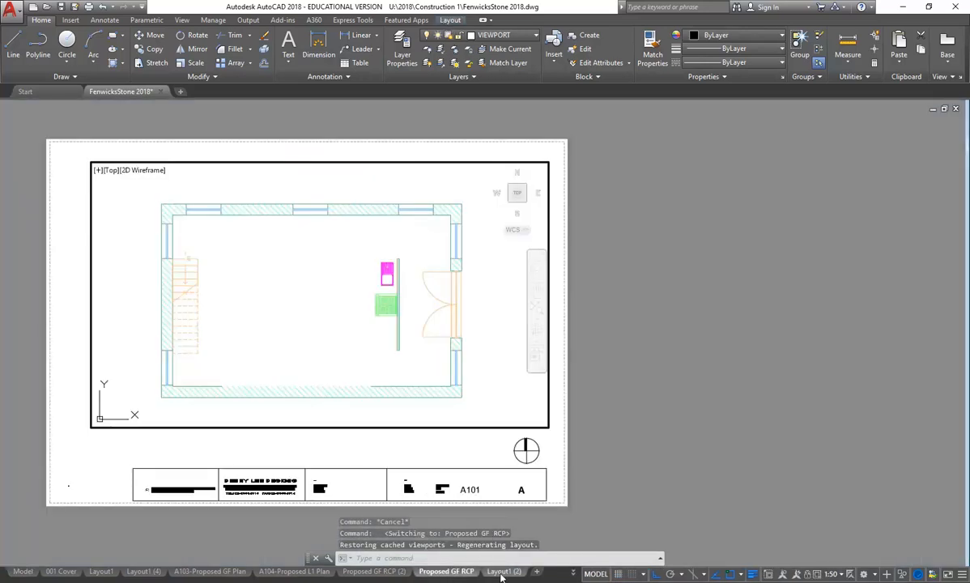
left_click(500, 572)
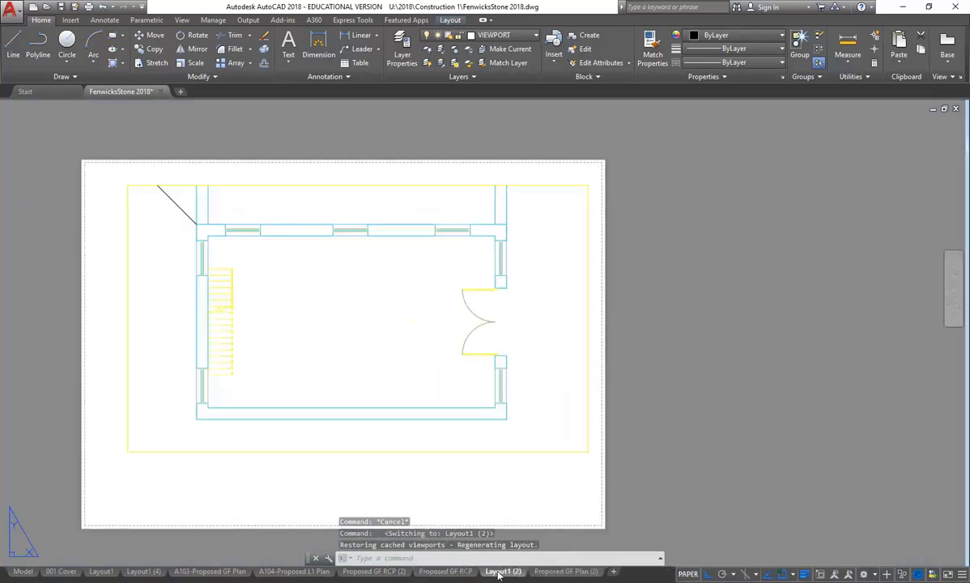
left_click(378, 572)
left_click(373, 572)
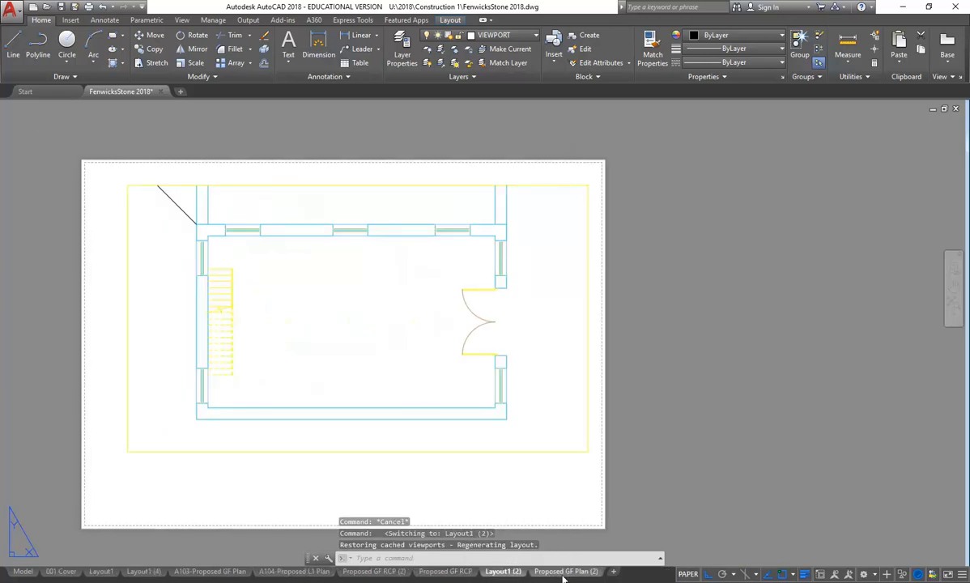
Step: Rename the Proposed GF Plan (2) layout as A504-Bathroom Detail
left_click(564, 572)
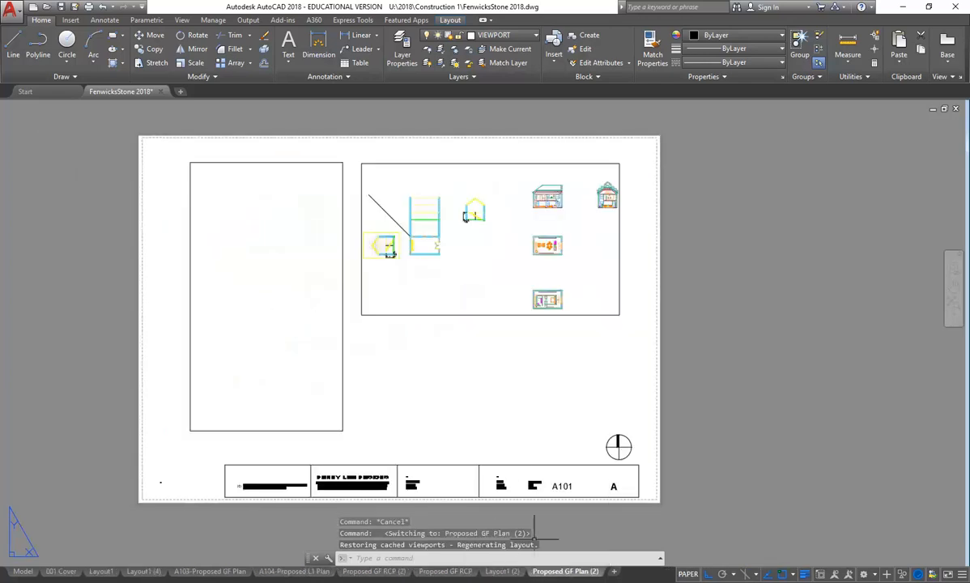
right_click(567, 572)
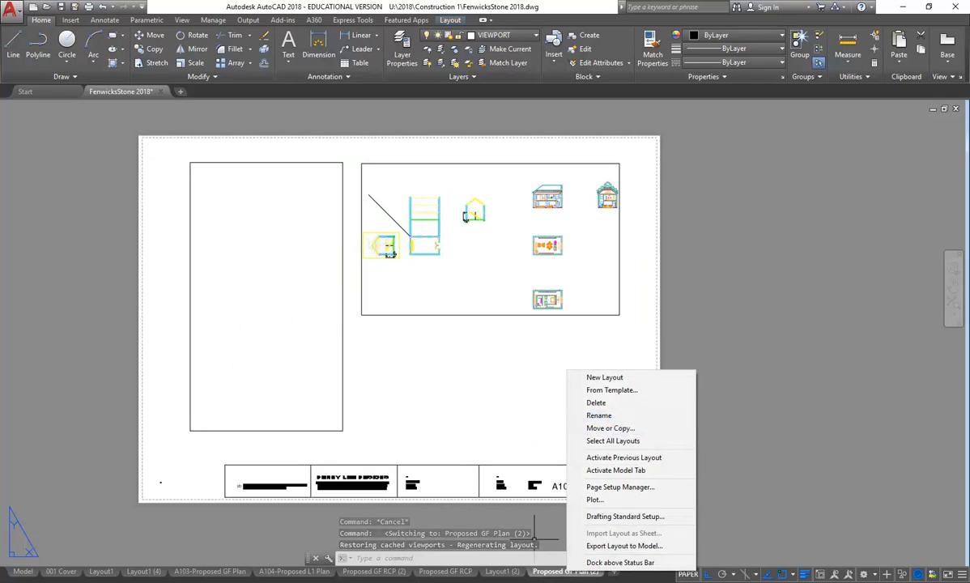
left_click(613, 416)
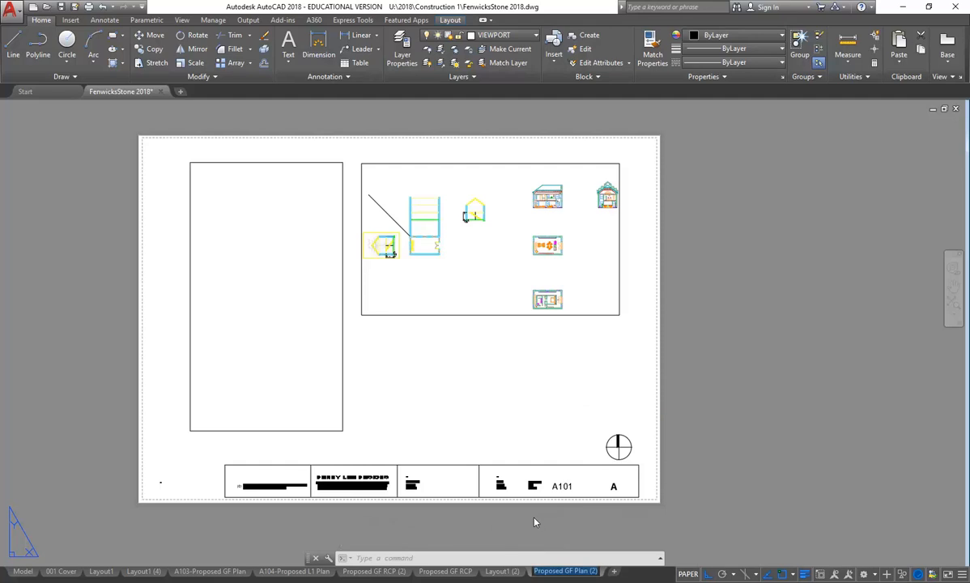
type("A")
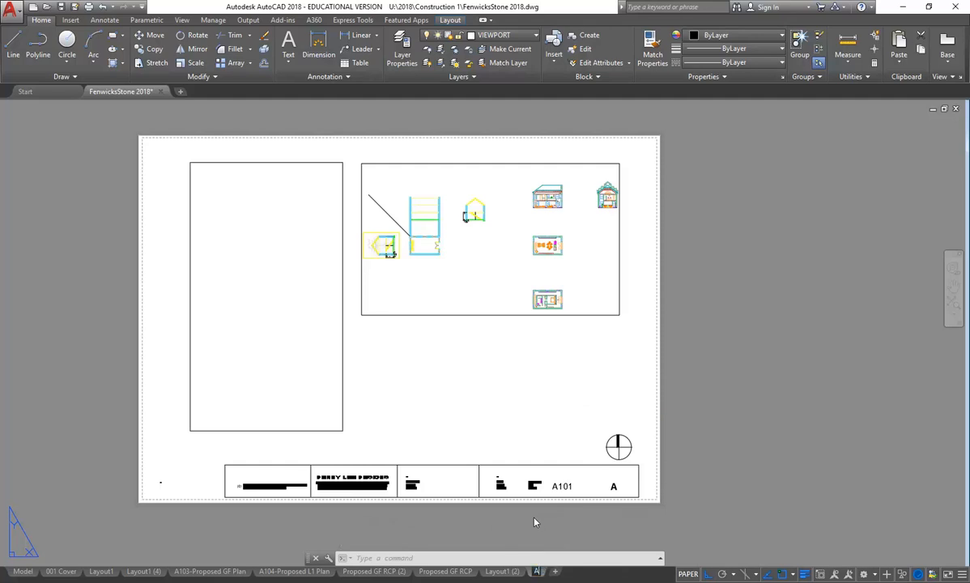
type("504")
key("Return")
type("athroom Detail")
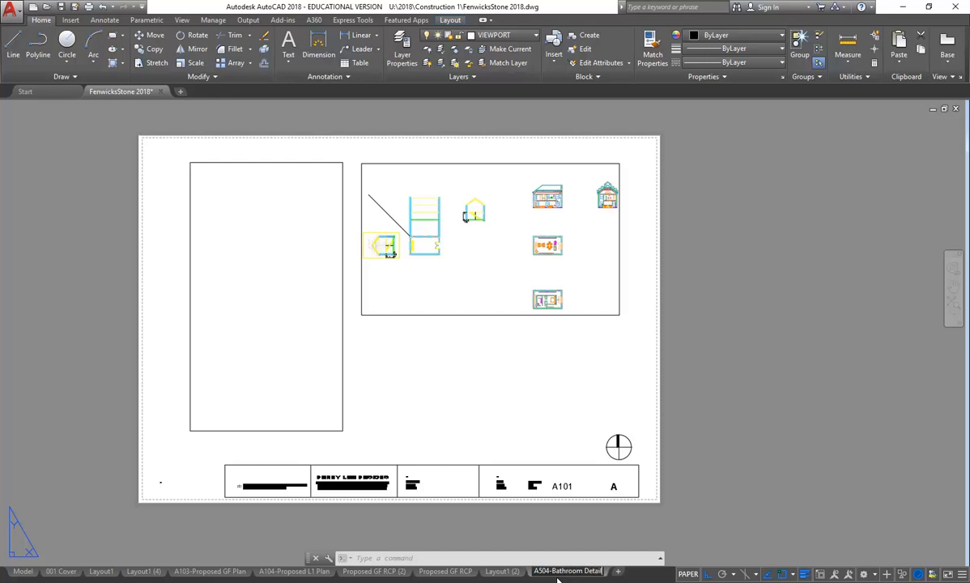
key("Return")
Step: Check the upper floor plan in model space and the Layout1 (2) sheet against the A504-Bathroom Detail layout
left_click(326, 305)
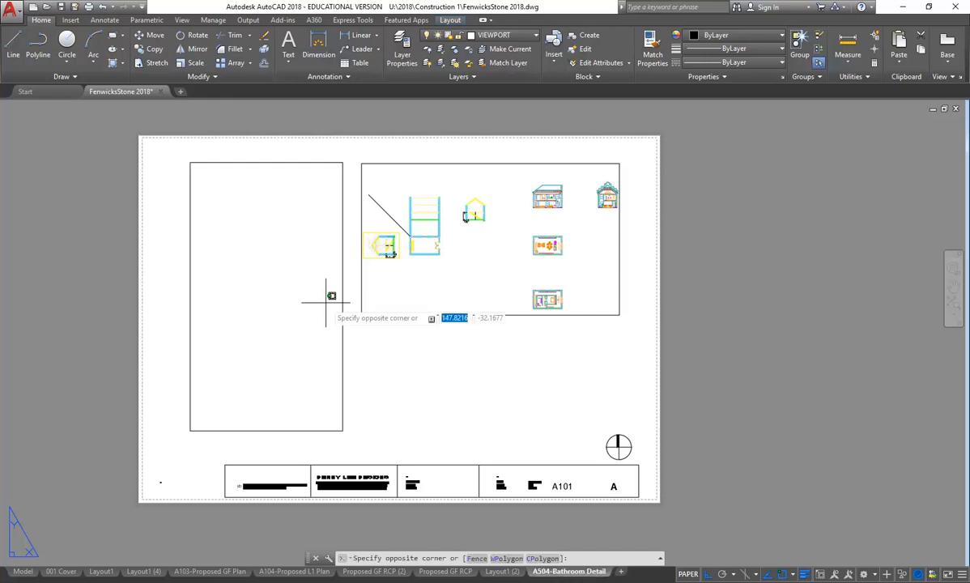
left_click(330, 303)
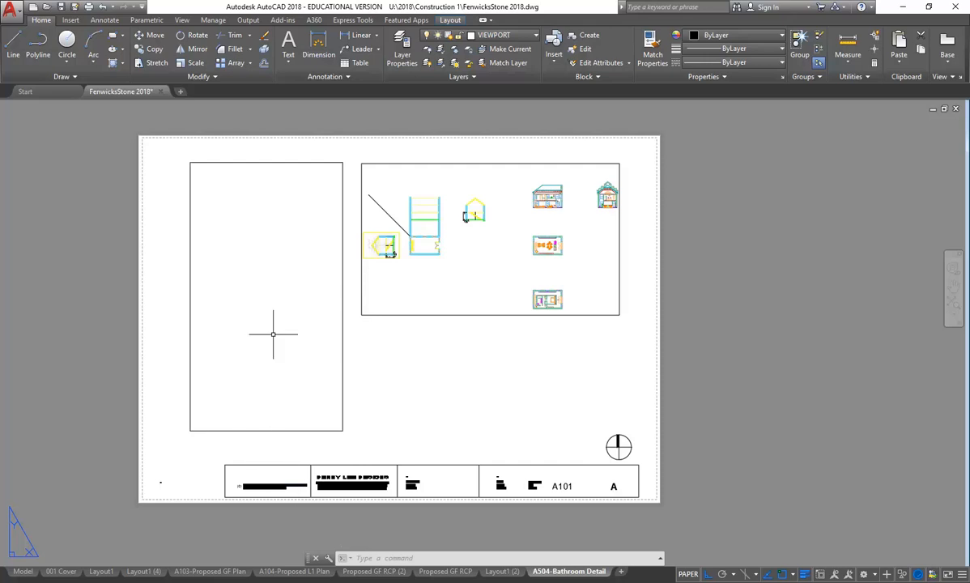
left_click(23, 571)
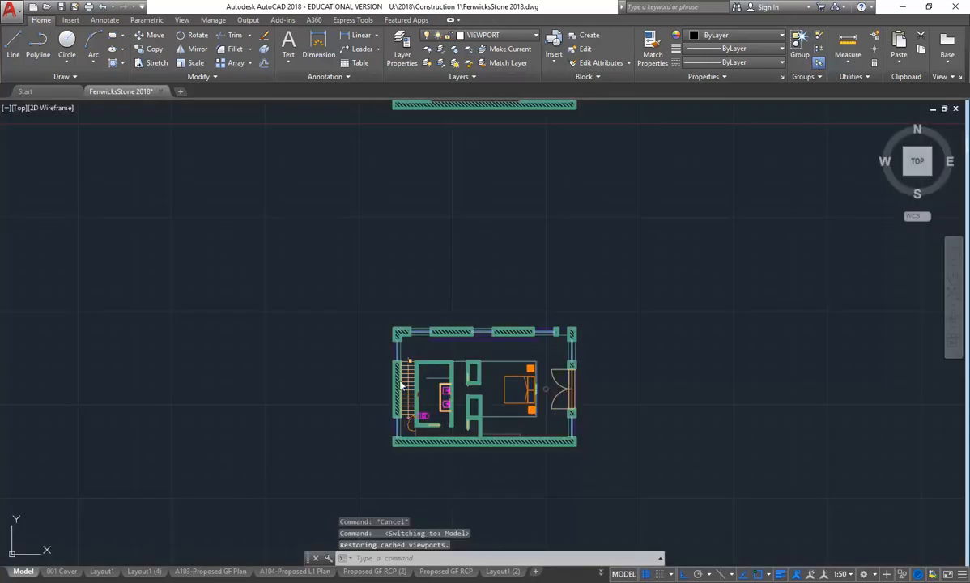
left_click(390, 288)
scroll(391, 288, "down", 2)
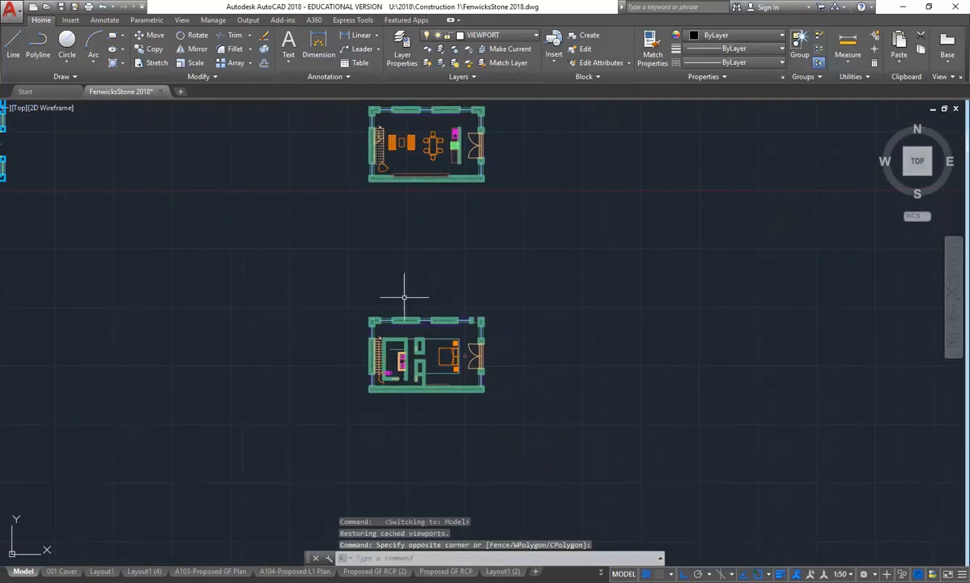
left_click(505, 572)
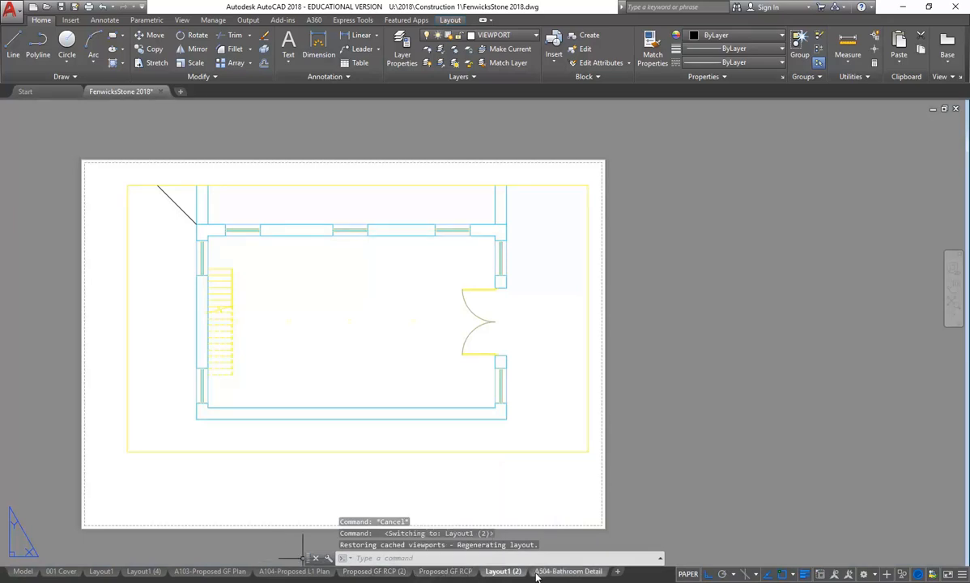
left_click(567, 571)
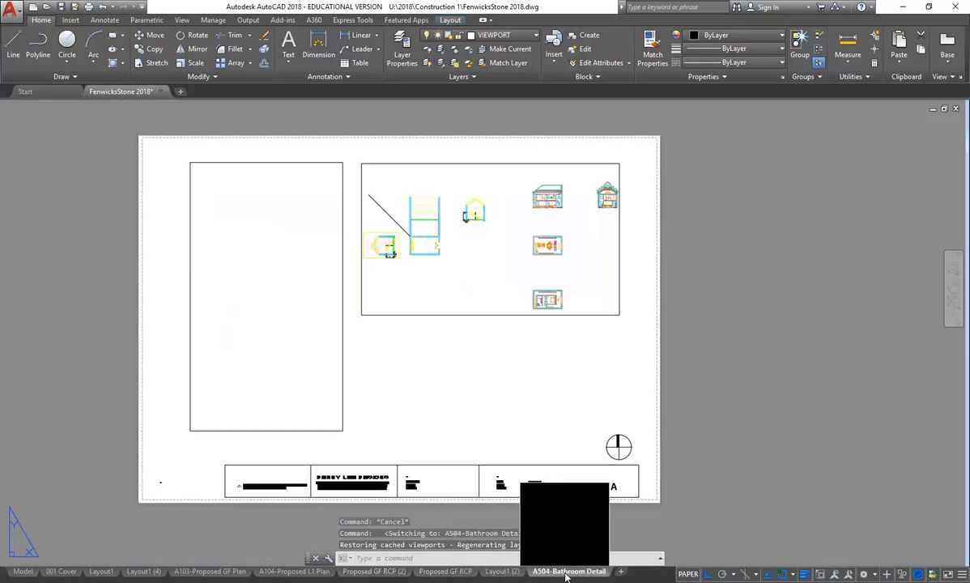
Step: Activate the tall viewport on the A504-Bathroom Detail layout, undo its zoom change and shift its view 10000 straight up with -PAN
left_click(272, 261)
double_click(272, 262)
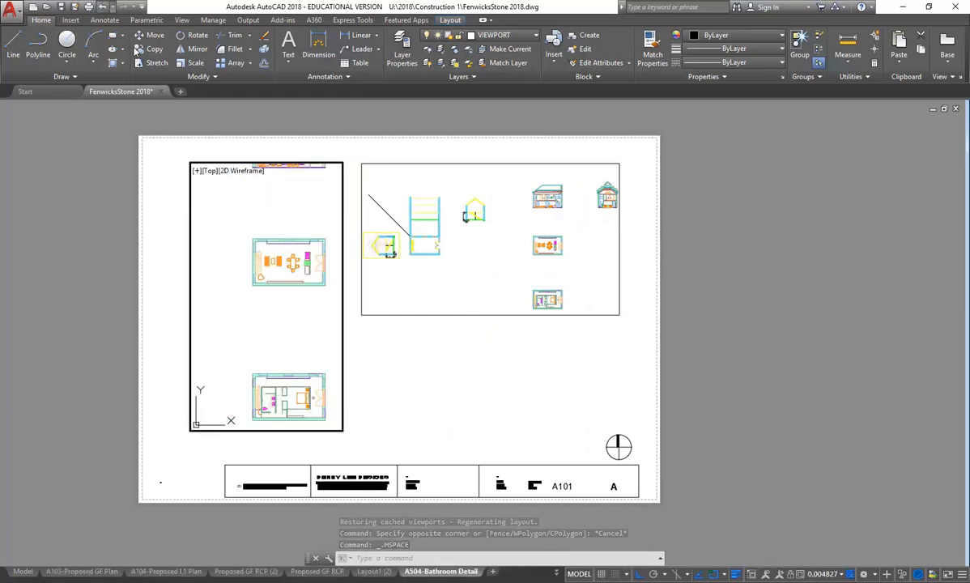
left_click(103, 7)
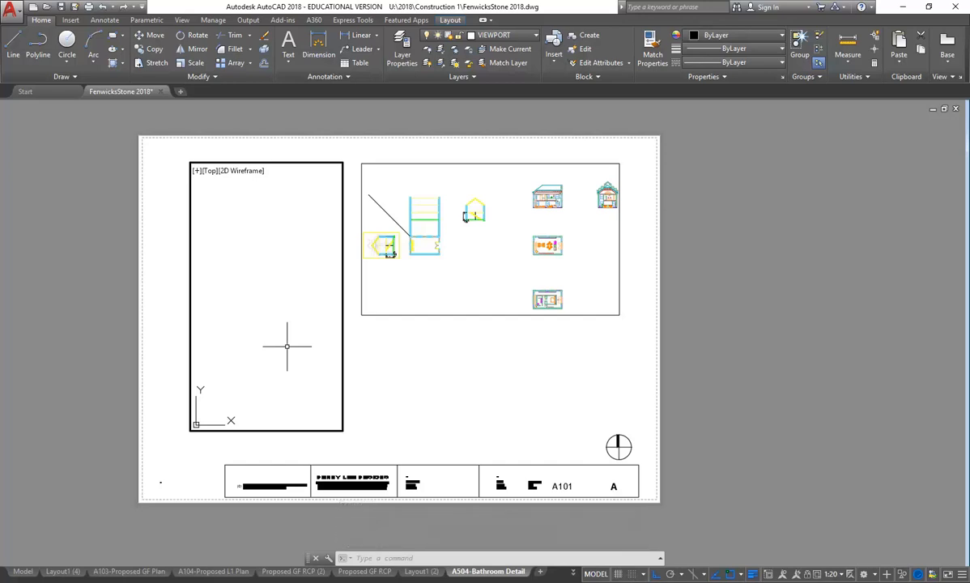
type("-pan")
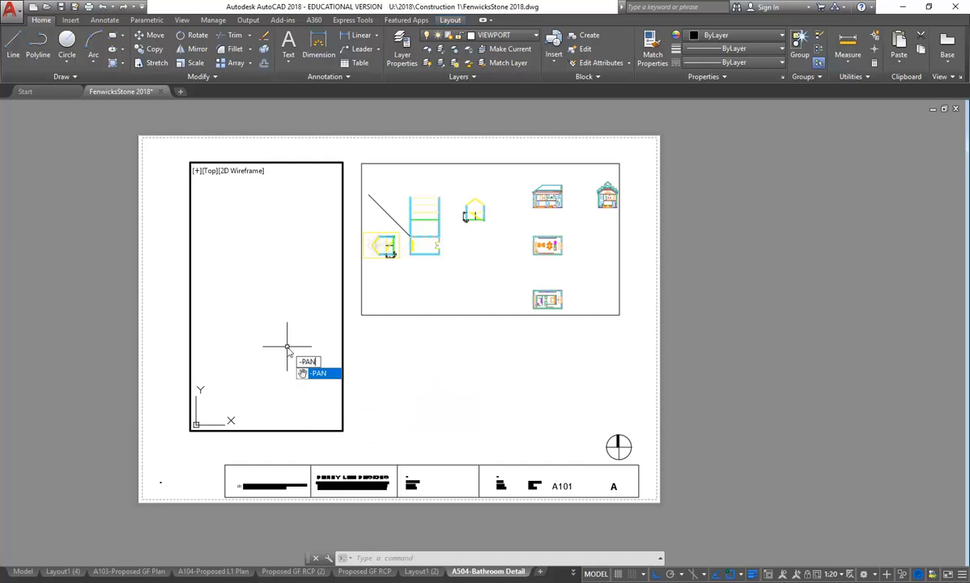
key("Return")
left_click(285, 373)
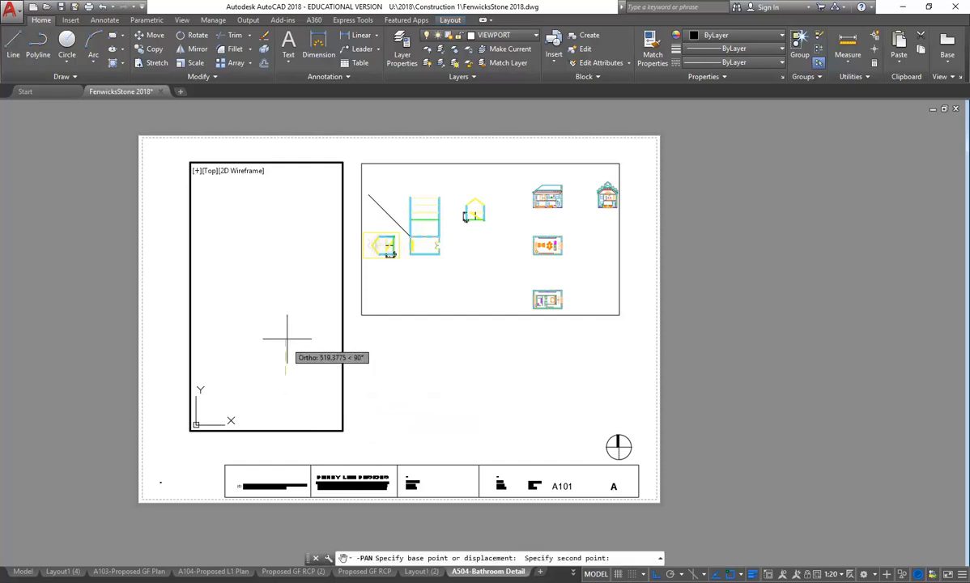
type("10000")
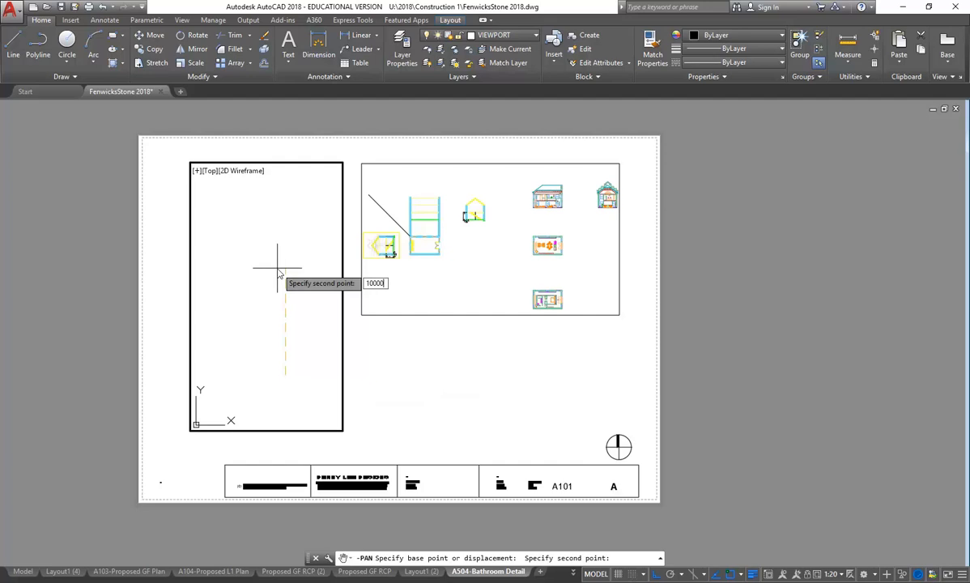
key("Return")
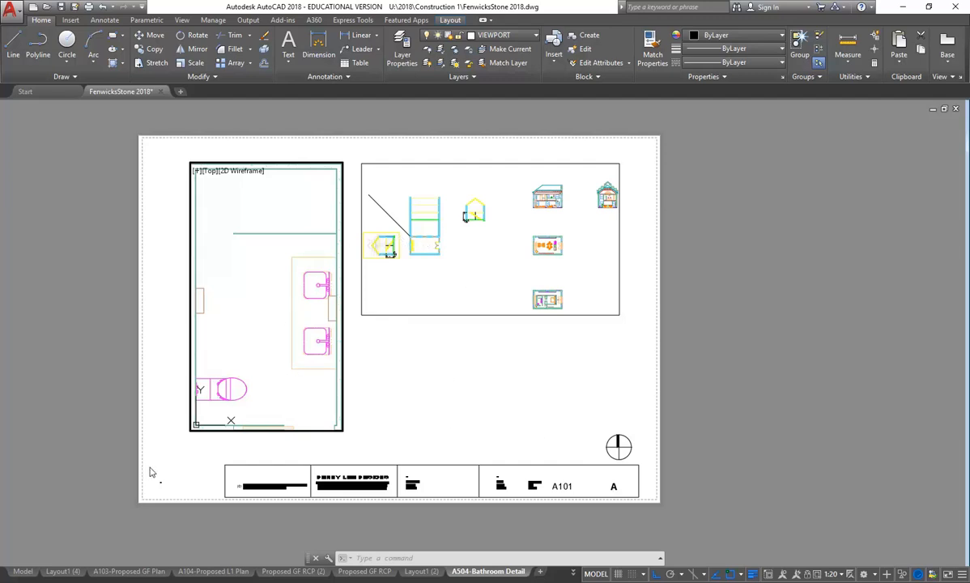
Step: Return to the upper floor plan in model space and make A-WALL the current layer
left_click(22, 571)
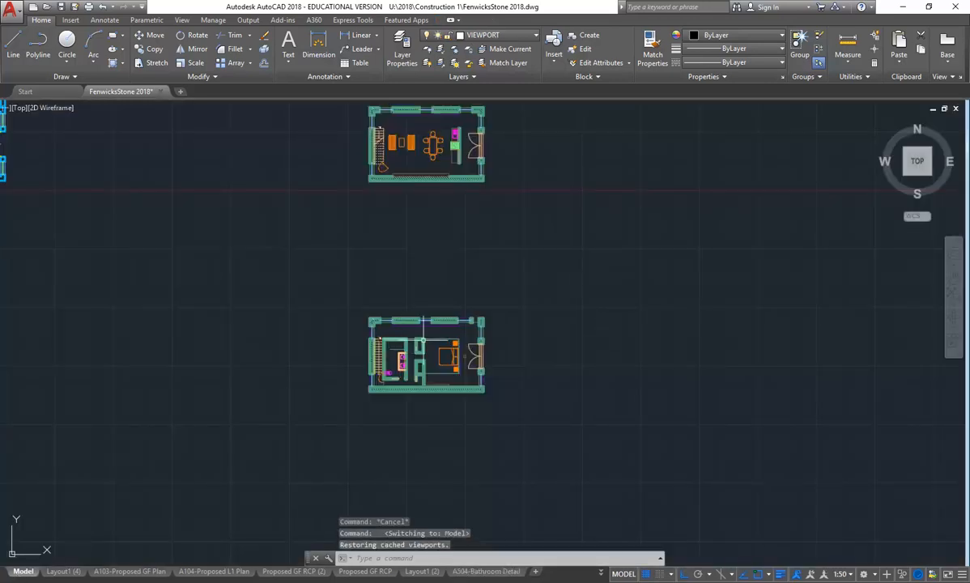
scroll(395, 344, "up", 2)
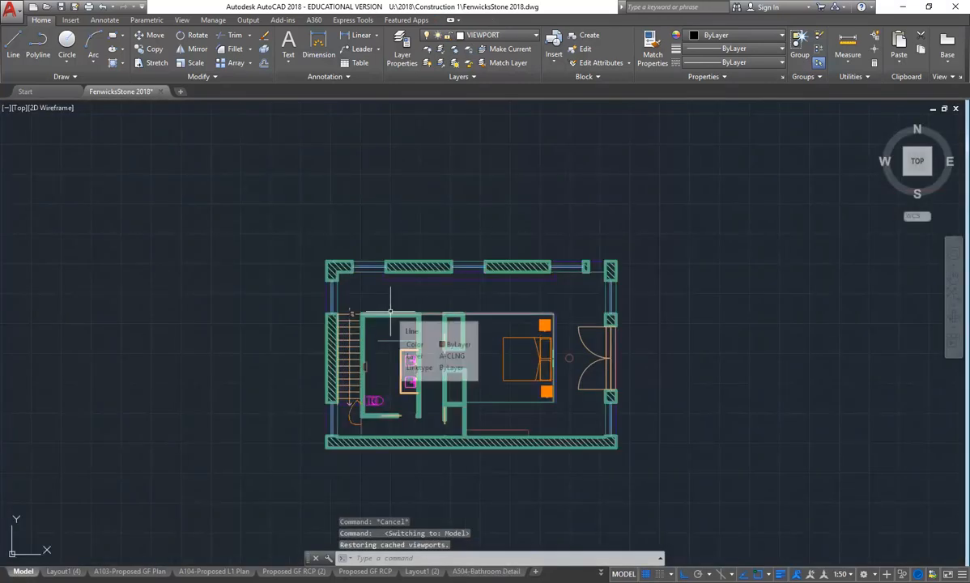
left_click(471, 32)
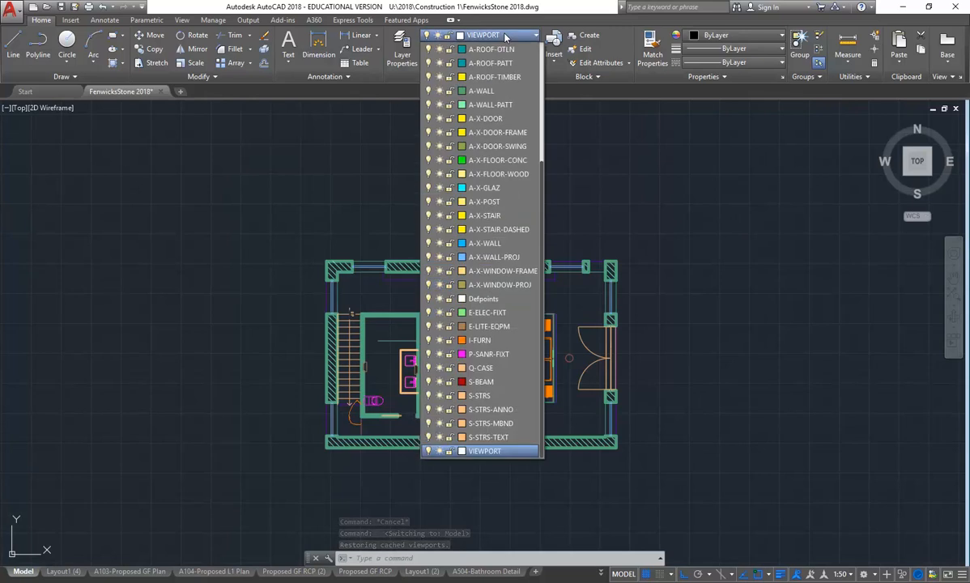
scroll(494, 297, "up", 4)
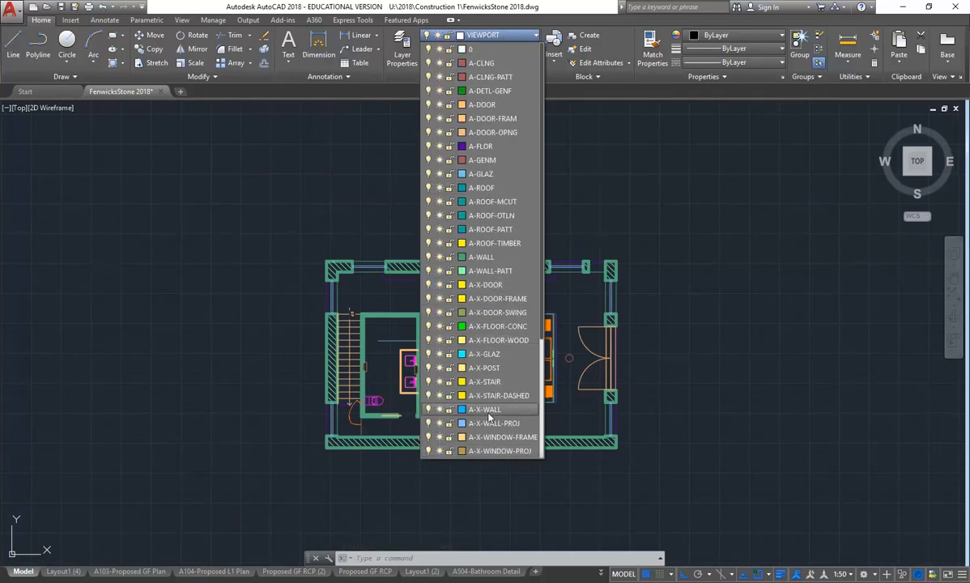
left_click(477, 257)
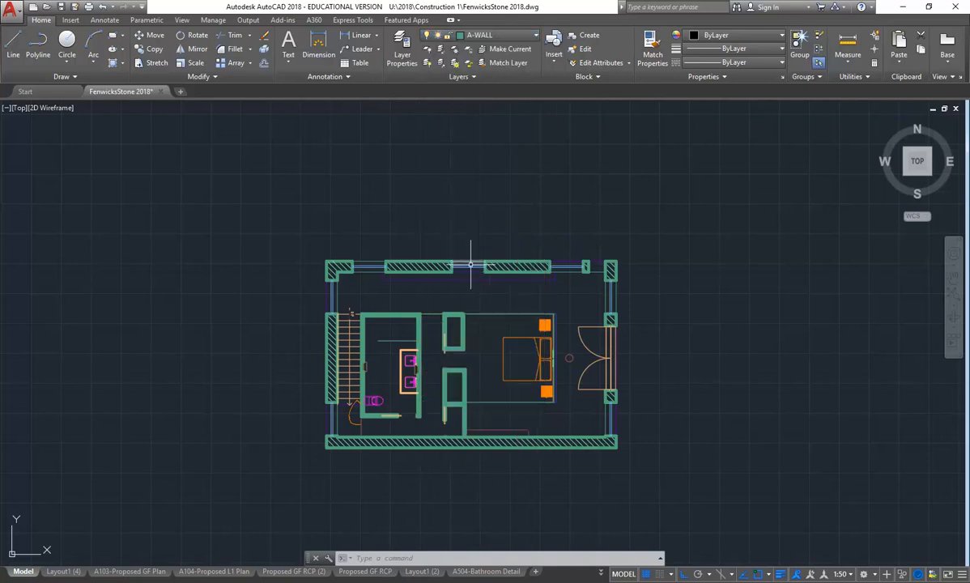
Step: Draw a vertical projection line from the bathroom's upper-right inner wall corner straight up past the plan's outer wall
left_click(13, 42)
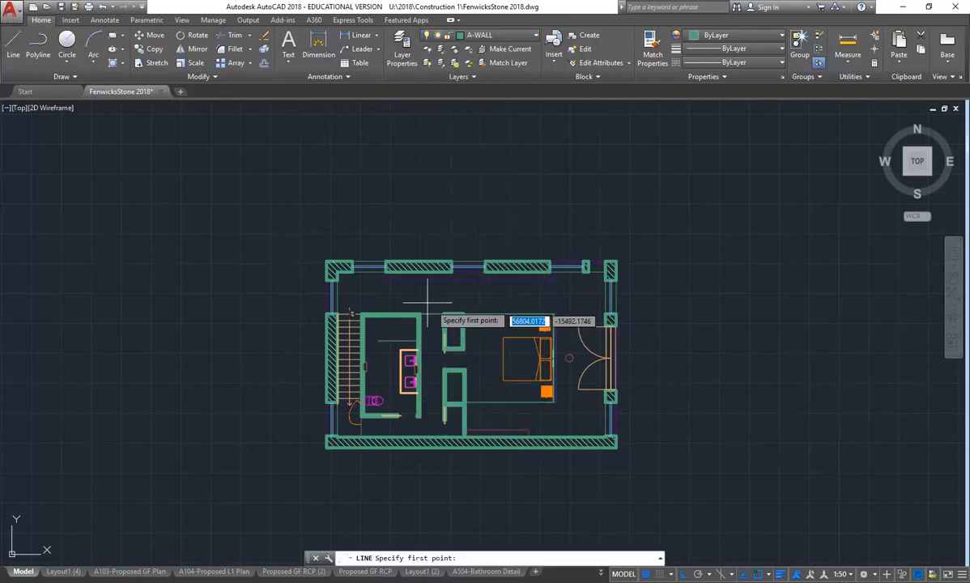
scroll(454, 364, "up", 5)
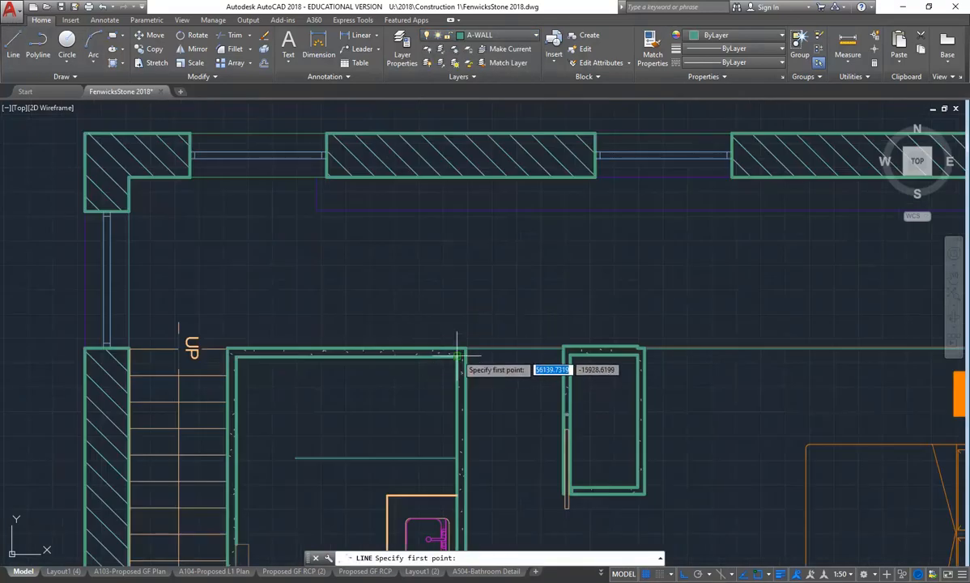
left_click(461, 354)
scroll(437, 259, "down", 8)
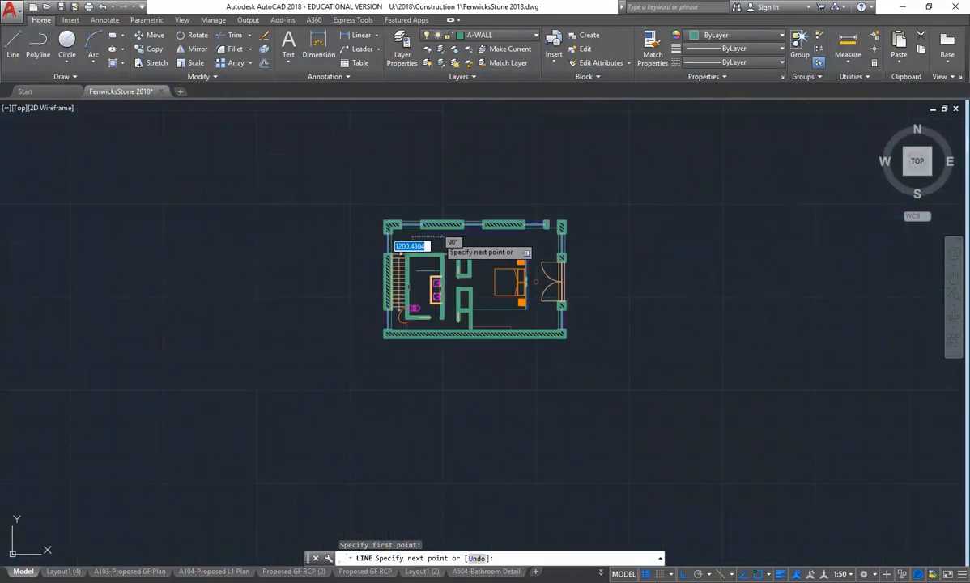
scroll(427, 209, "up", 2)
left_click(428, 113)
right_click(397, 145)
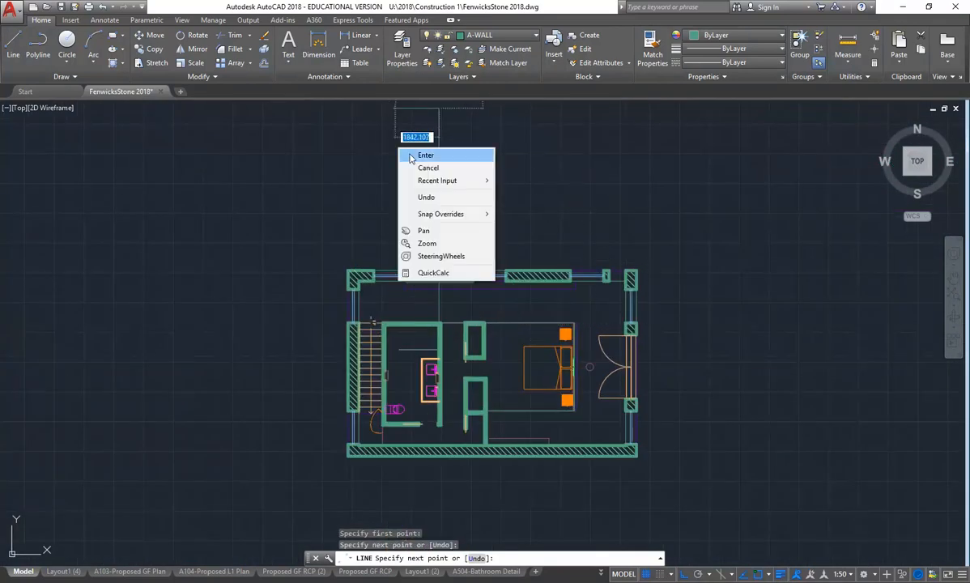
left_click(403, 156)
Step: Draw a matching vertical projection line up from the inner face of the bathroom's left wall, beside the stair
key("Return")
scroll(409, 162, "up", 8)
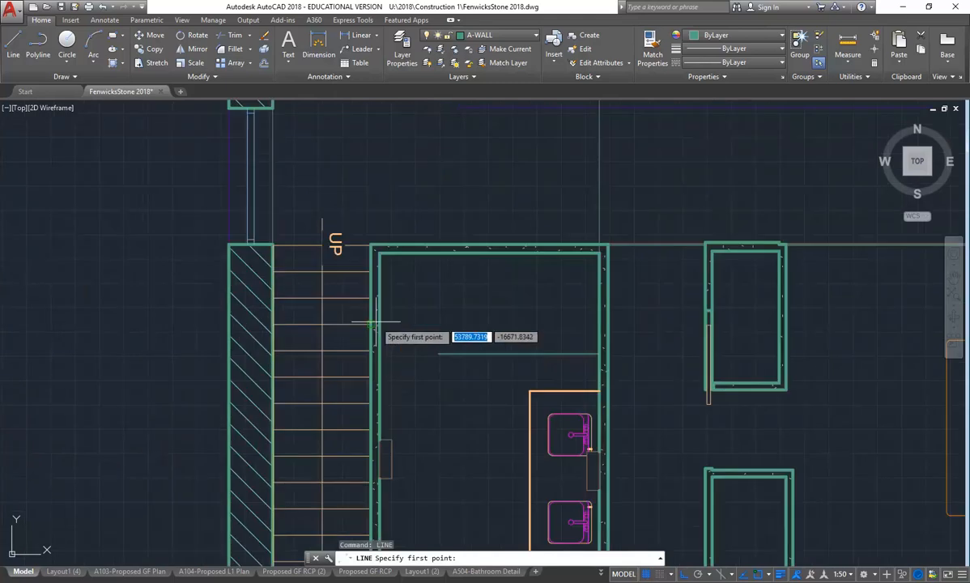
left_click(381, 212)
scroll(402, 175, "down", 10)
scroll(364, 267, "up", 4)
scroll(373, 243, "down", 6)
scroll(368, 194, "up", 2)
key("Escape")
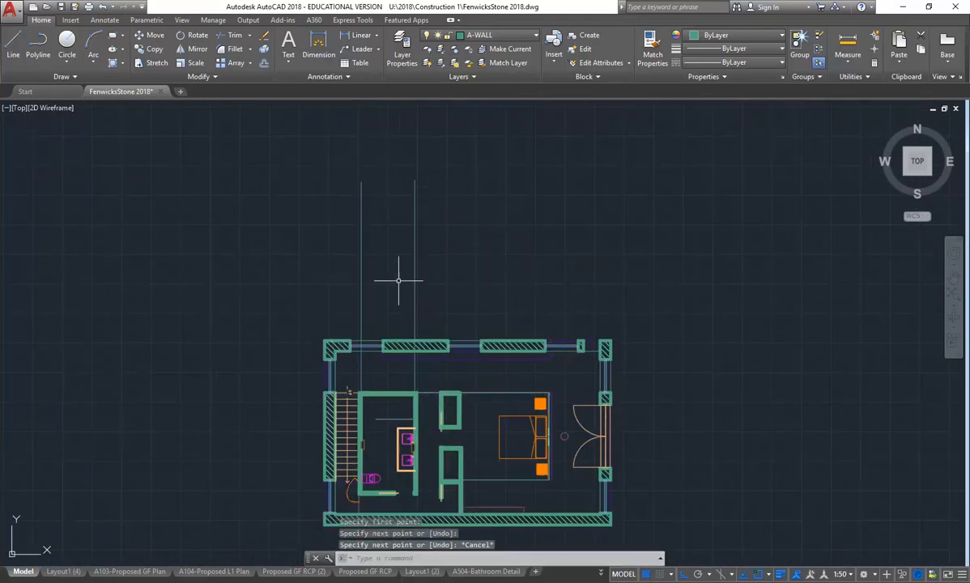
Step: Draw a horizontal floor line above the plan, crossing both bathroom projection lines
left_click(13, 44)
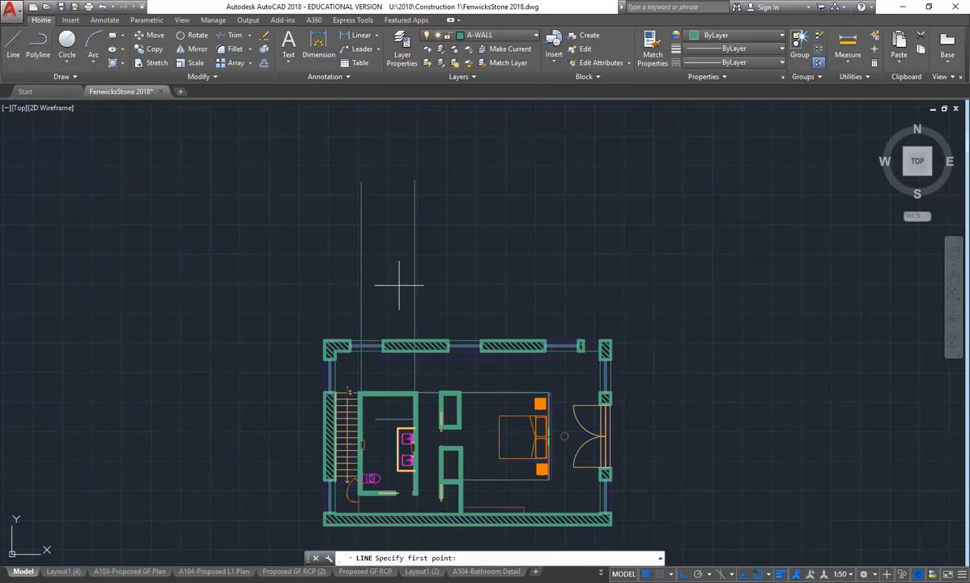
scroll(389, 271, "up", 2)
left_click(314, 304)
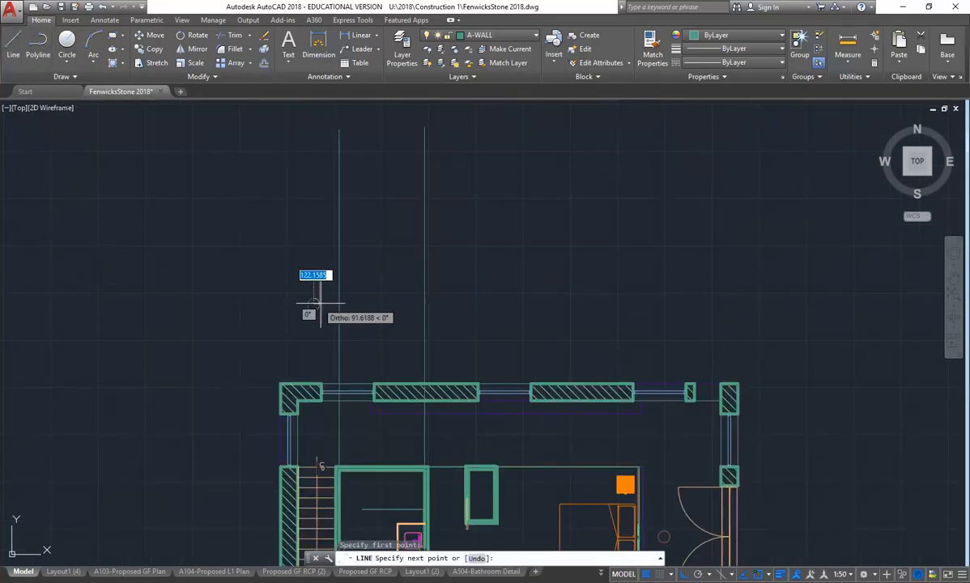
left_click(453, 304)
key("Escape")
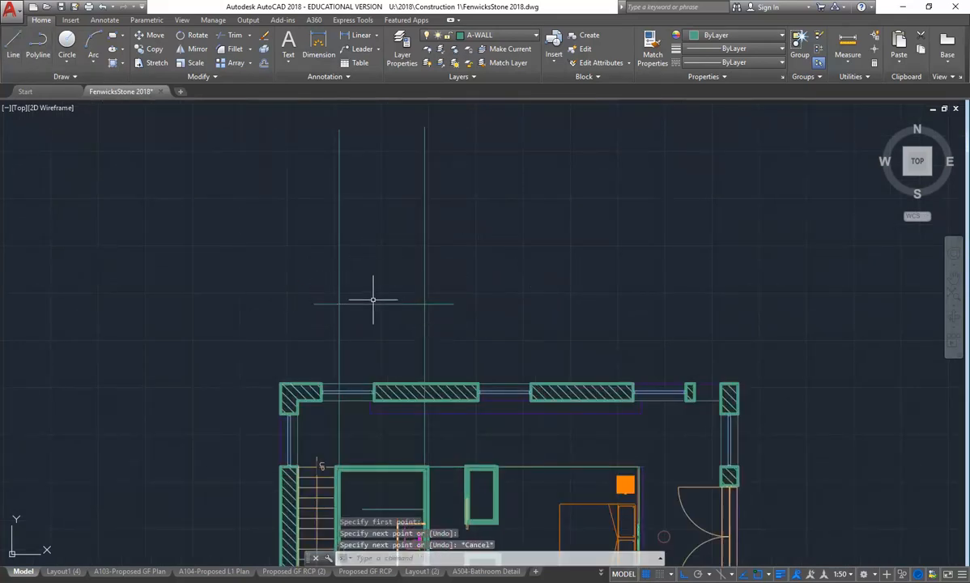
Step: Fillet the horizontal line with both projection lines at zero radius, keeping the parts above it as an open-topped outline
left_click(235, 49)
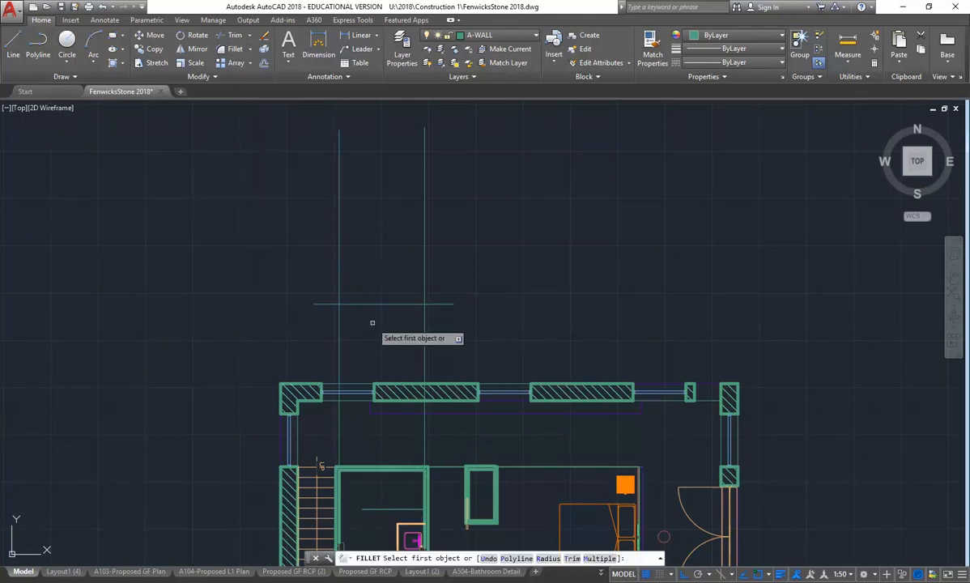
left_click(339, 290)
left_click(365, 304)
key("Return")
left_click(388, 304)
Step: Measure the bathroom wall's height from its top down to the upper floor in the proposed long section
scroll(413, 324, "down", 6)
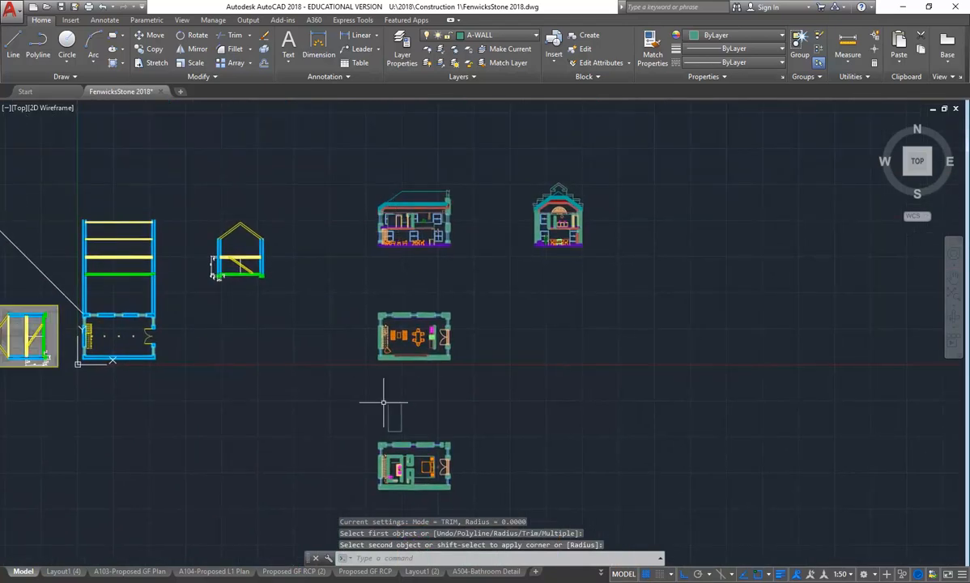
scroll(409, 207, "up", 6)
scroll(352, 217, "up", 5)
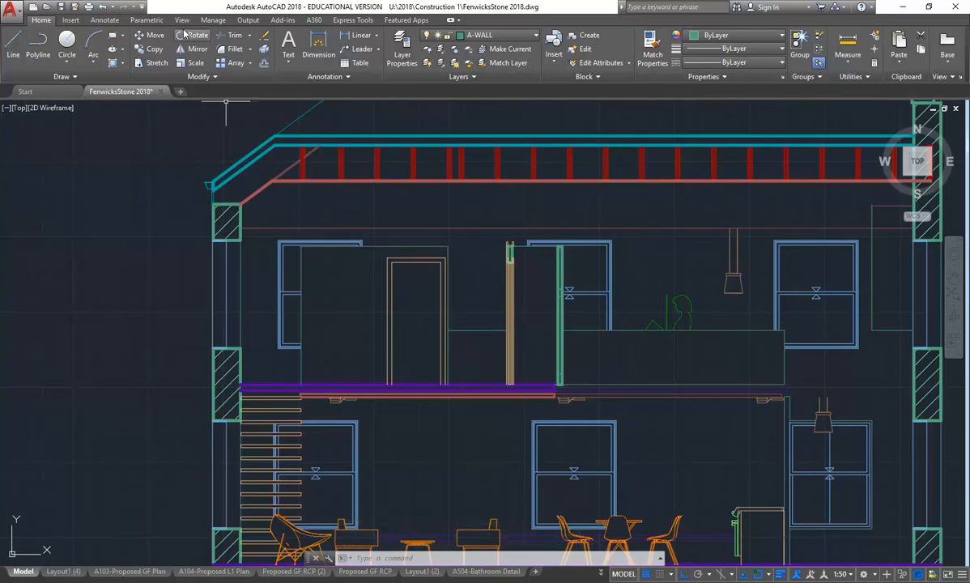
left_click(847, 45)
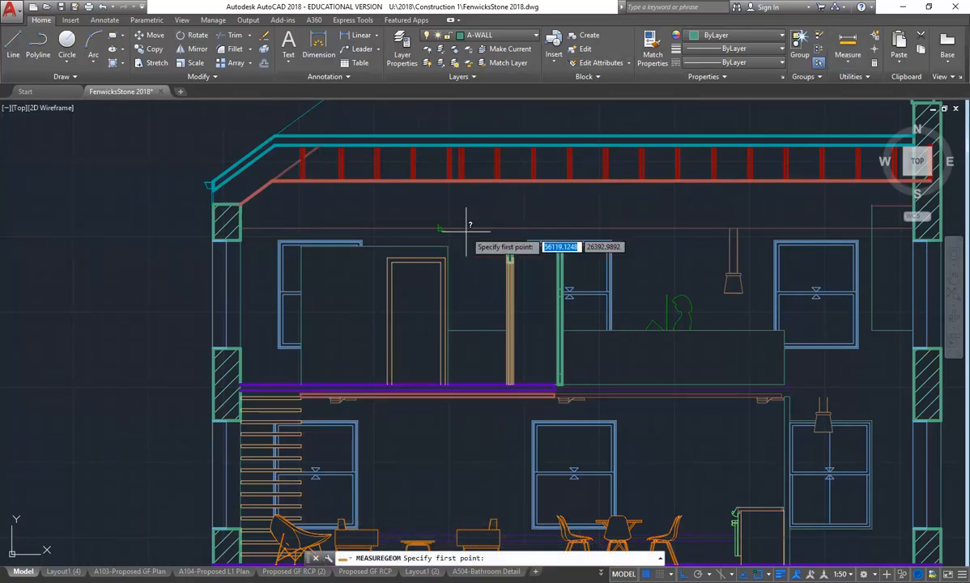
scroll(444, 245, "up", 2)
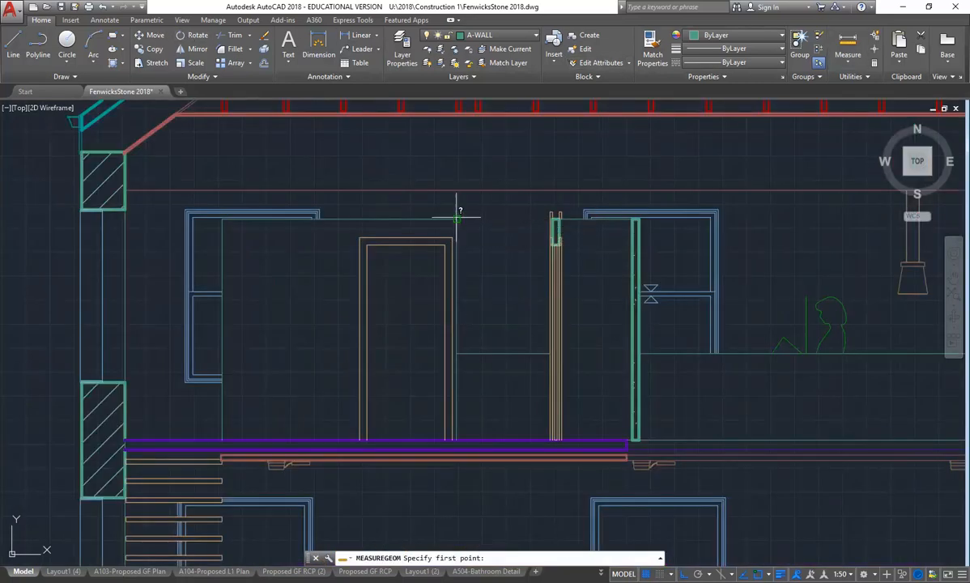
left_click(456, 218)
left_click(456, 440)
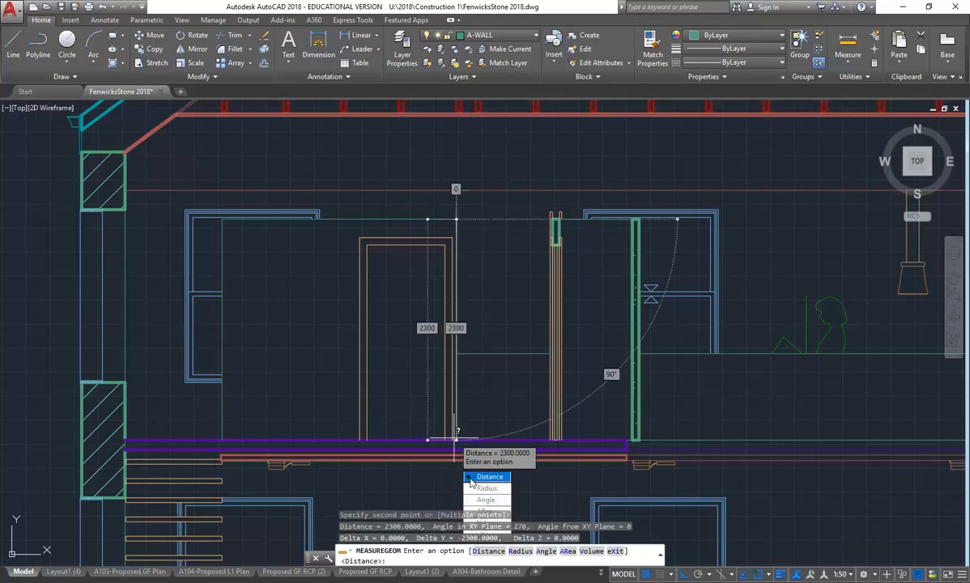
left_click(488, 476)
key("Escape")
scroll(334, 259, "down", 4)
key("Escape")
Step: Offset the bathroom elevation's floor line 2300 upward to mark the top of the wall
scroll(335, 353, "down", 4)
middle_click_drag(335, 355, 359, 279)
scroll(360, 282, "down", 4)
middle_click_drag(364, 381, 338, 345)
scroll(368, 333, "up", 6)
left_click(264, 64)
type("2300")
key("Return")
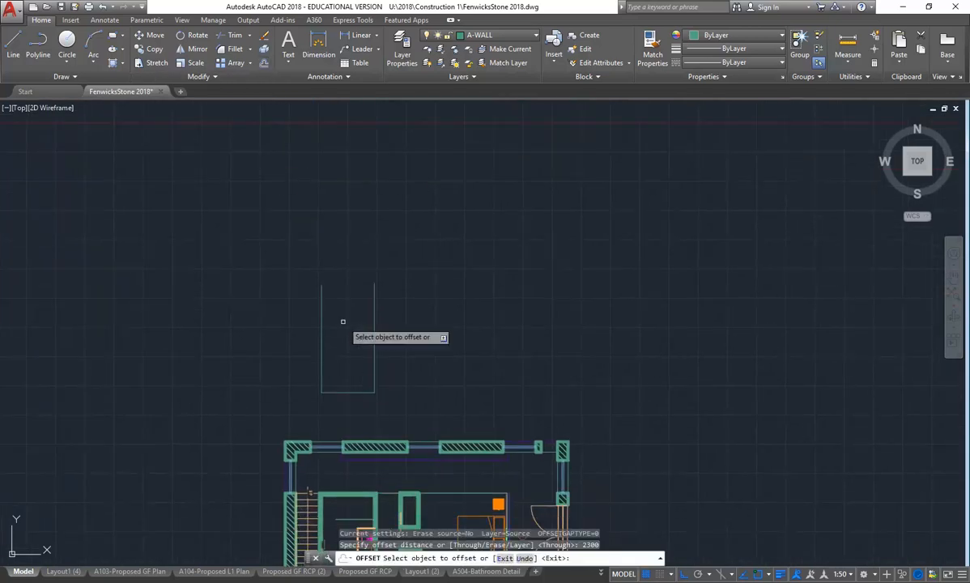
left_click(357, 392)
left_click(346, 318)
scroll(349, 373, "up", 4)
key("Escape")
Step: Fillet the top line with both vertical lines at zero radius to close the bathroom elevation's outline
type("f")
key("Return")
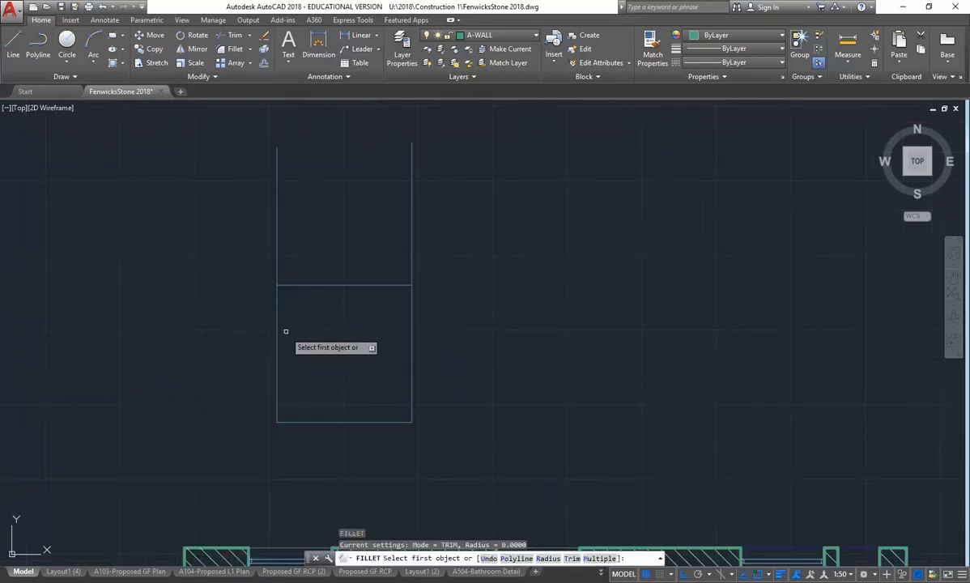
left_click(276, 318)
left_click(351, 286)
key("Return")
left_click(367, 285)
left_click(410, 314)
scroll(380, 283, "down", 6)
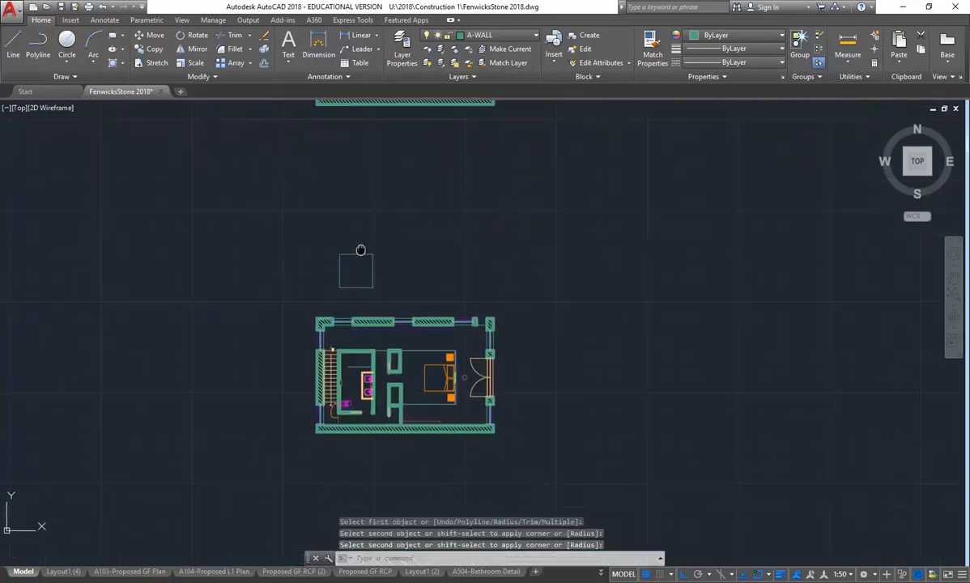
scroll(348, 283, "up", 2)
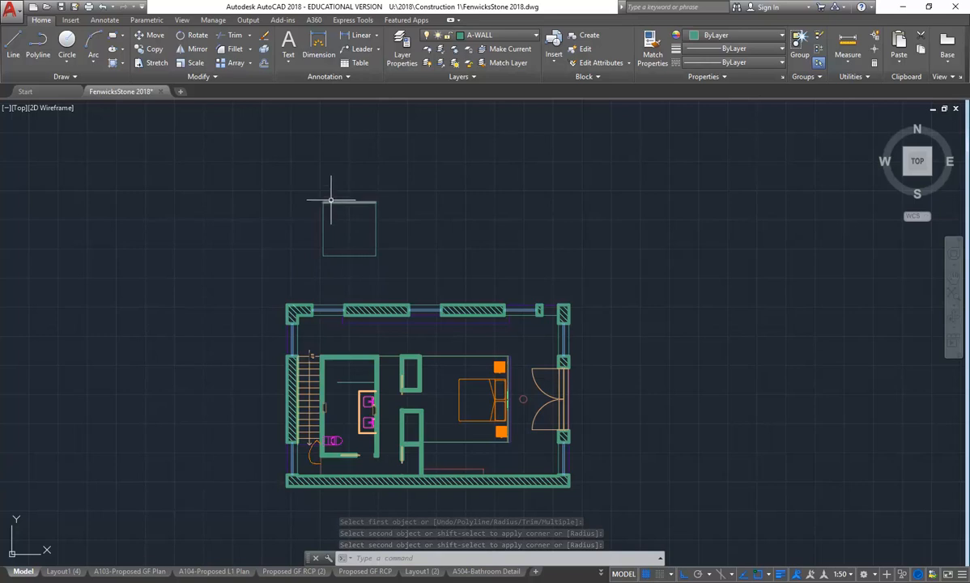
scroll(330, 205, "up", 2)
scroll(329, 205, "up", 2)
middle_click_drag(325, 199, 325, 231)
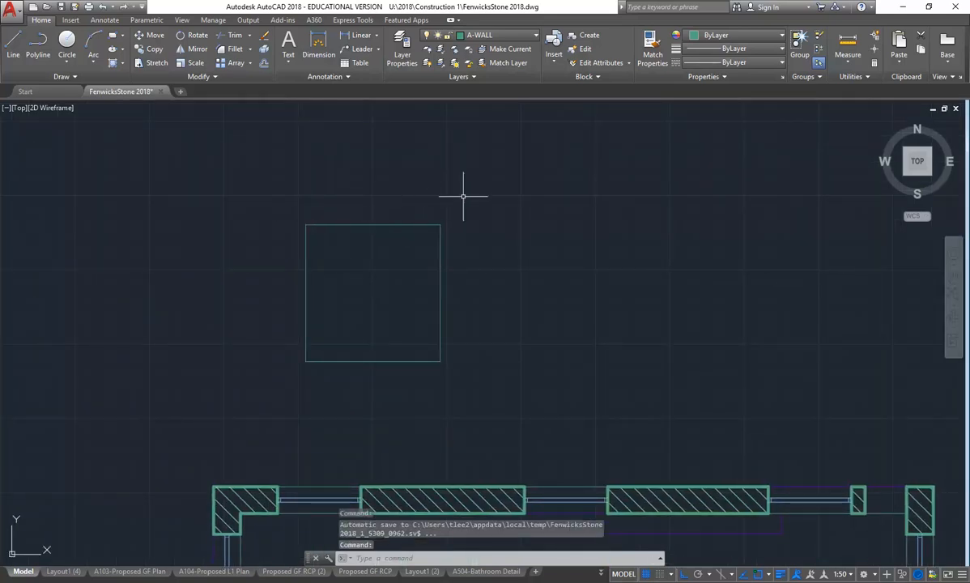
scroll(336, 197, "down", 4)
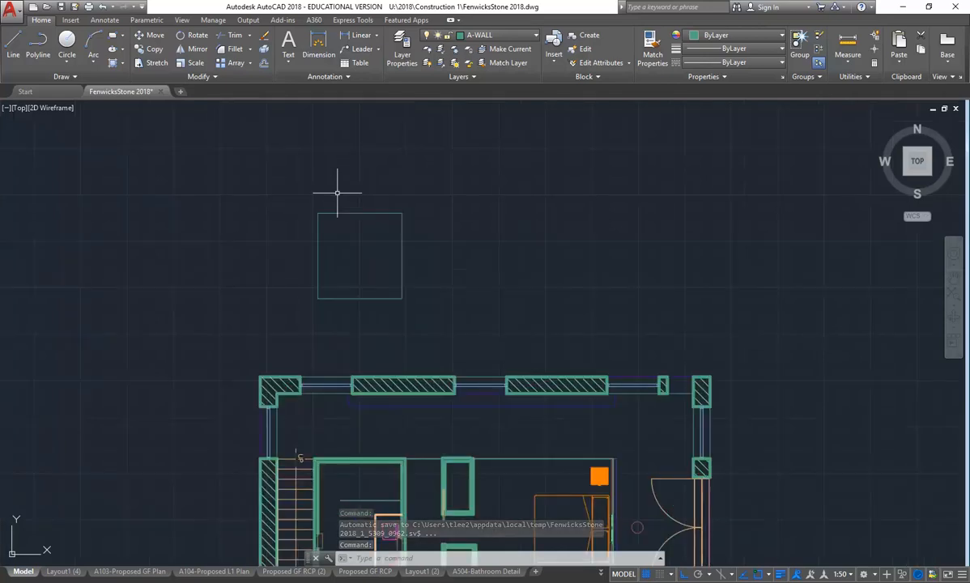
middle_click_drag(329, 192, 335, 199)
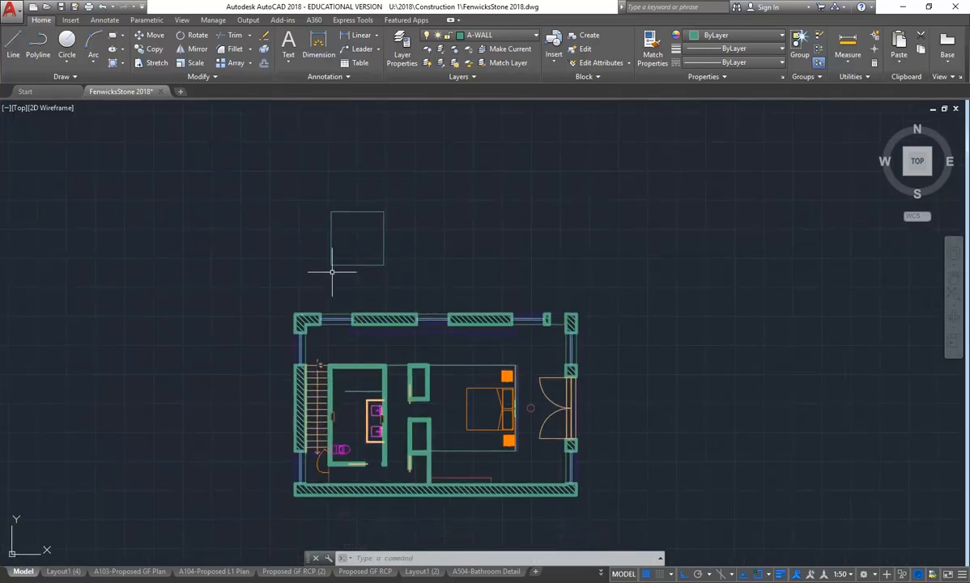
Step: On the A504-Bathroom Detail layout, bring the bathroom elevation outline into view inside the empty viewport beside the plan
left_click(486, 572)
left_click(515, 268)
mouse_move(522, 278)
middle_mouse_down()
mouse_move(485, 254)
mouse_move(435, 245)
middle_mouse_up()
scroll(514, 264, "up", 3)
scroll(459, 258, "up", 2)
scroll(466, 261, "up", 2)
middle_click_drag(502, 266, 462, 261)
mouse_move(408, 245)
middle_mouse_down()
mouse_move(413, 234)
mouse_move(390, 270)
middle_mouse_up()
scroll(397, 254, "up", 2)
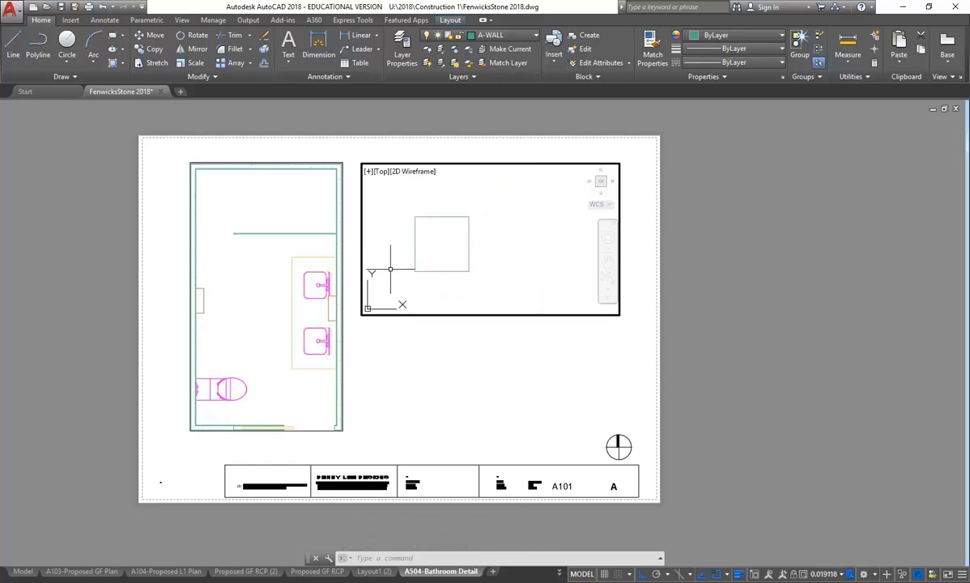
Step: Scale the elevation viewport to 1:20, position the outline near its inner edge, and return to paper space
left_click(838, 575)
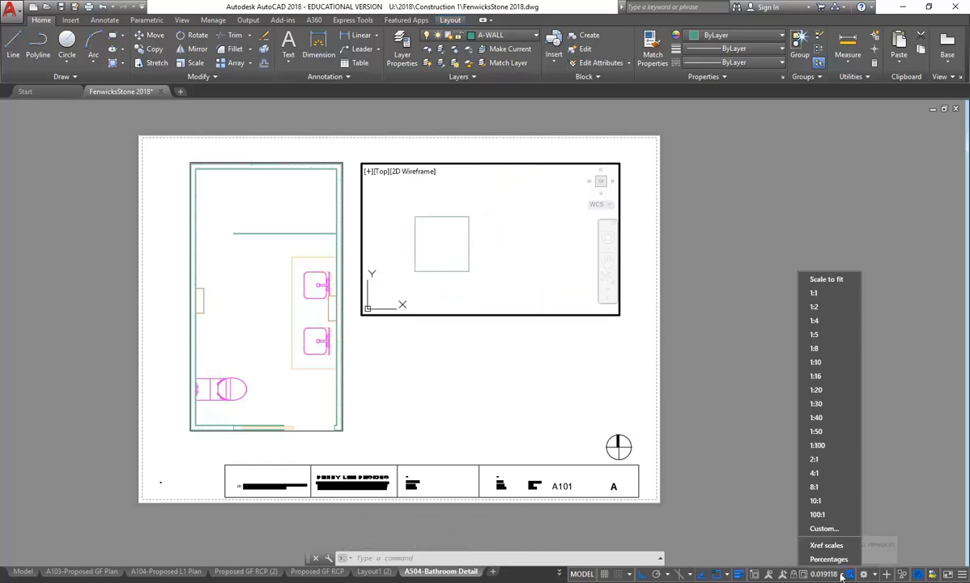
left_click(826, 389)
mouse_move(424, 267)
middle_mouse_down()
mouse_move(549, 240)
mouse_move(521, 245)
mouse_move(504, 234)
middle_mouse_up()
double_click(473, 338)
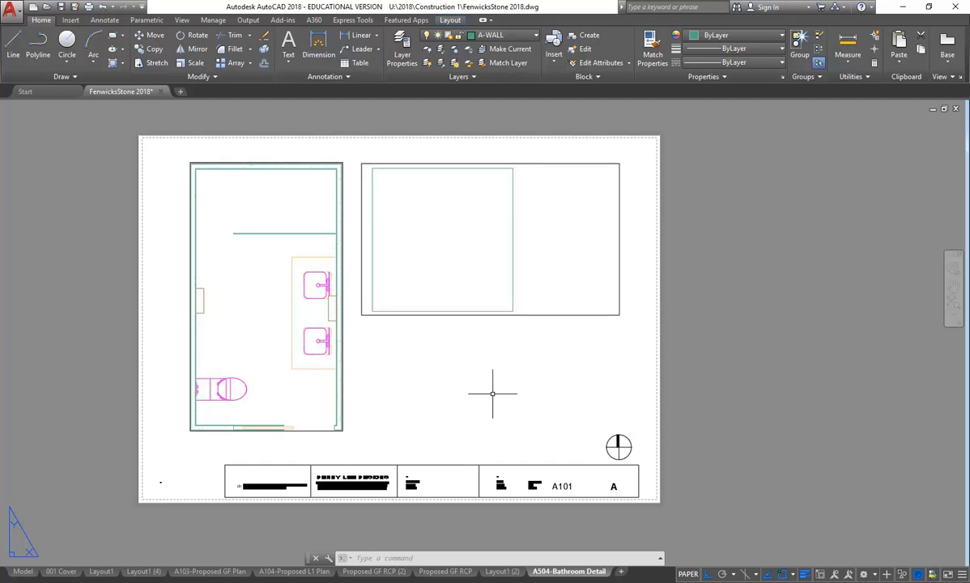
Step: Set the title block's DWG-NO attribute to A504
double_click(563, 486)
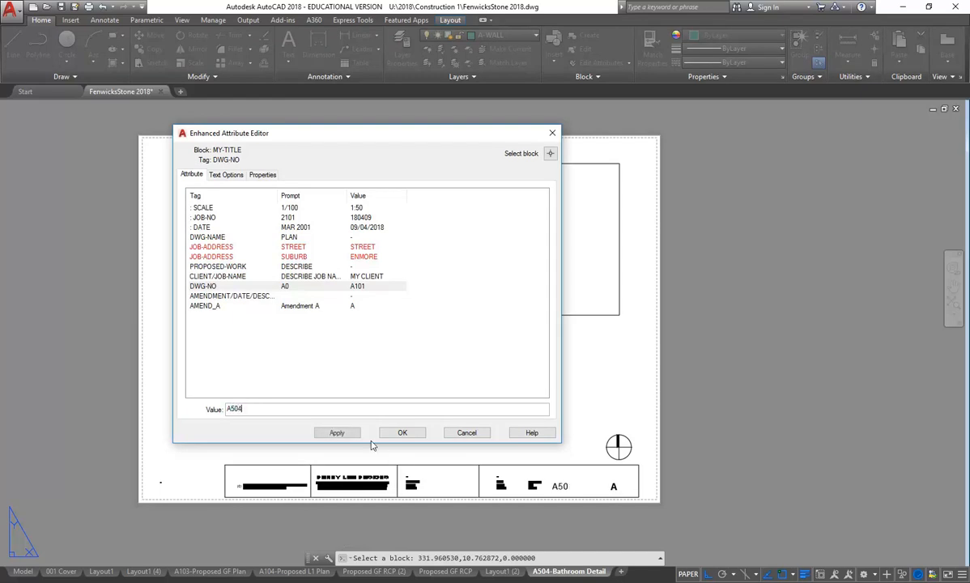
left_click(402, 433)
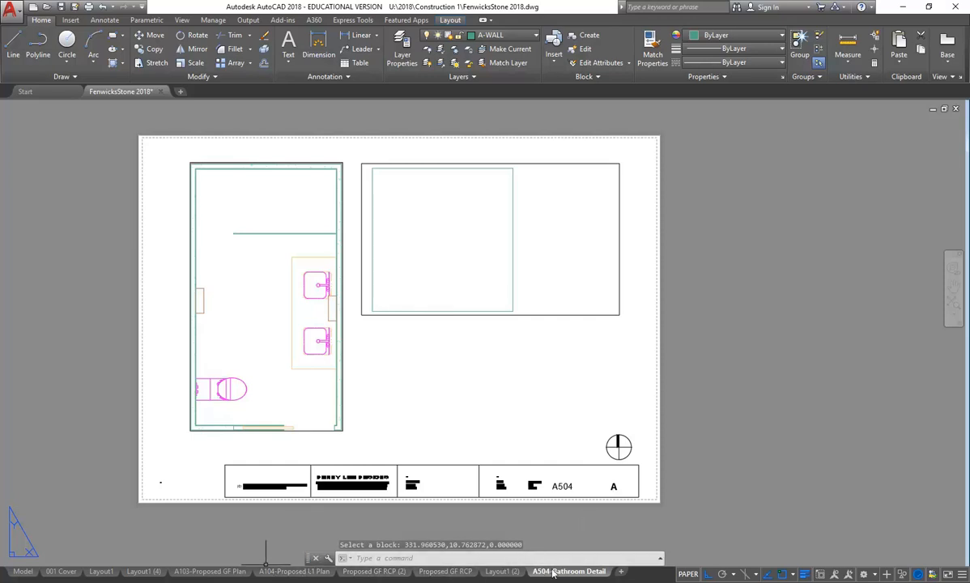
Step: Review the A104-Proposed L1 Plan and A103-Proposed GF Plan layouts against the A504-Bathroom Detail sheet
mouse_move(567, 573)
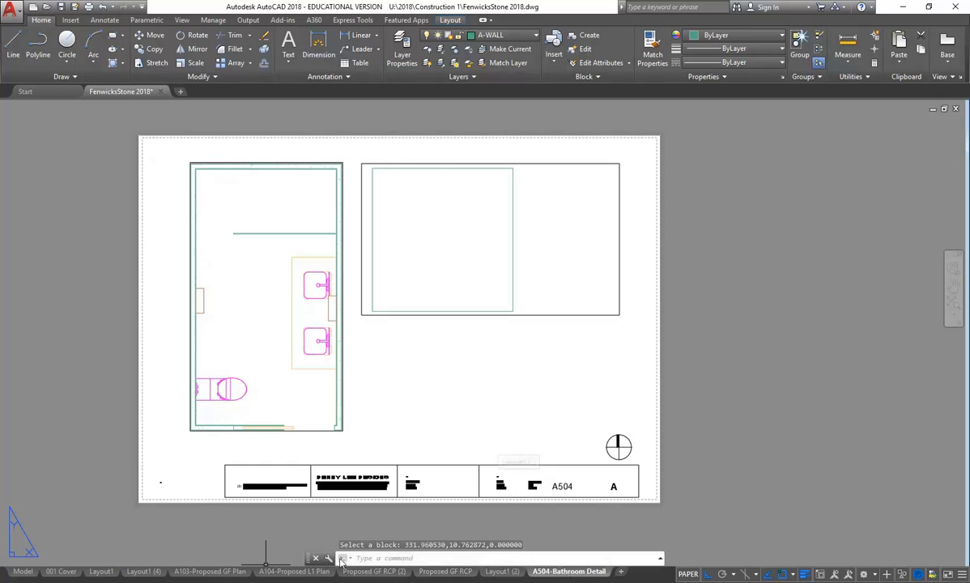
left_click(291, 572)
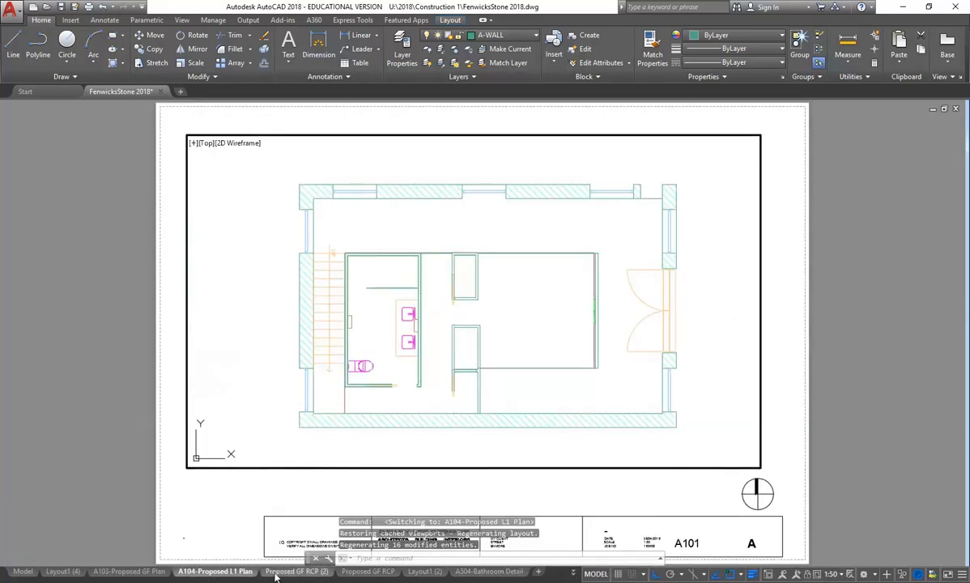
mouse_move(201, 575)
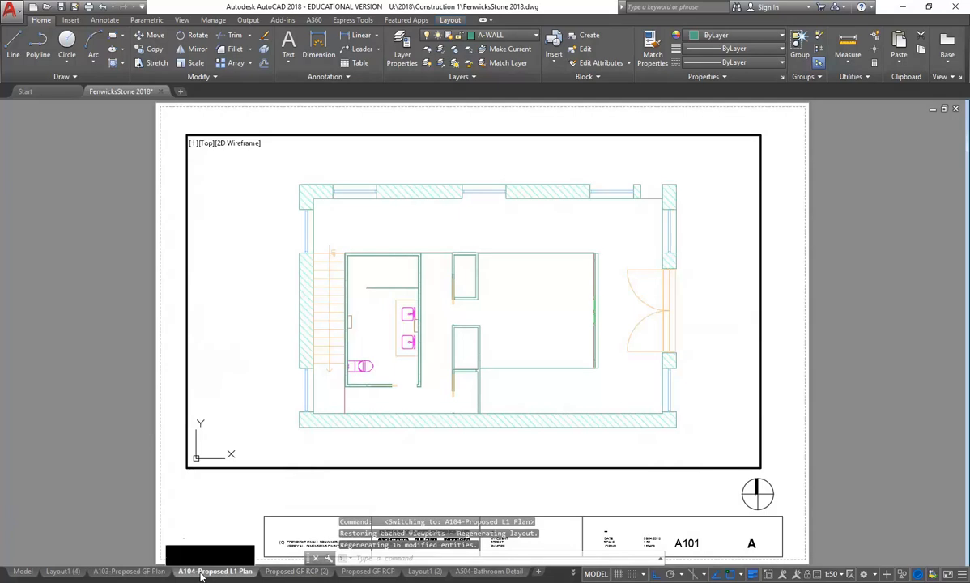
left_click(123, 572)
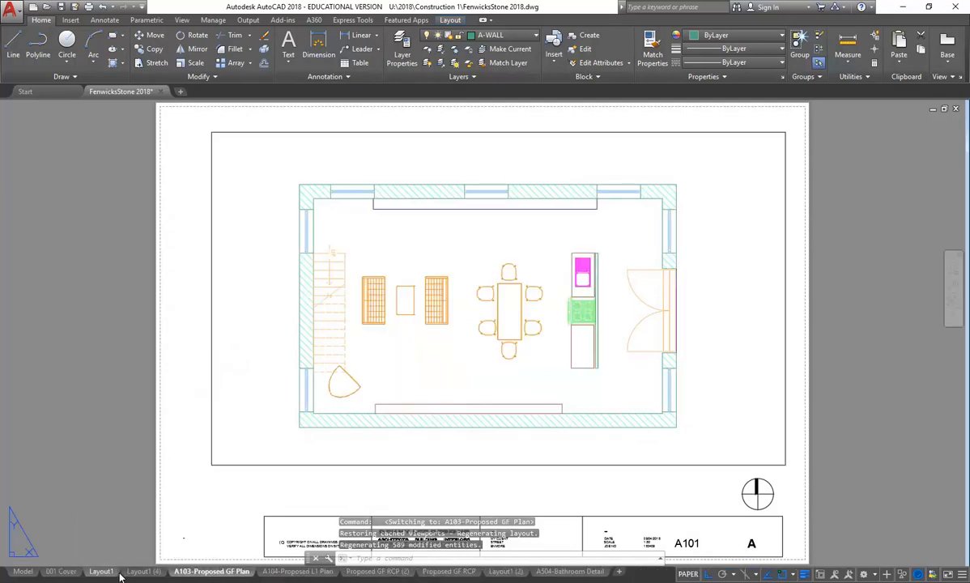
left_click(279, 572)
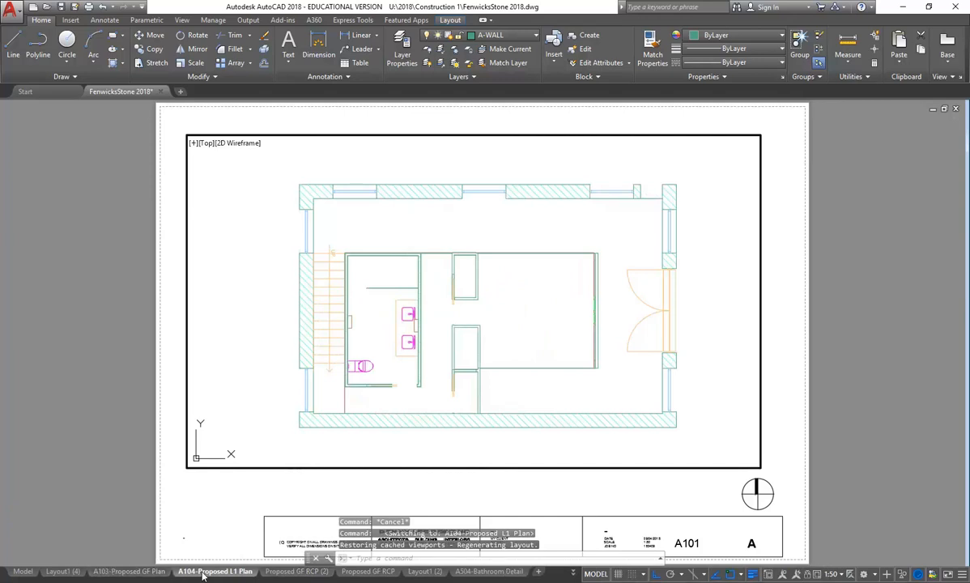
left_click(463, 572)
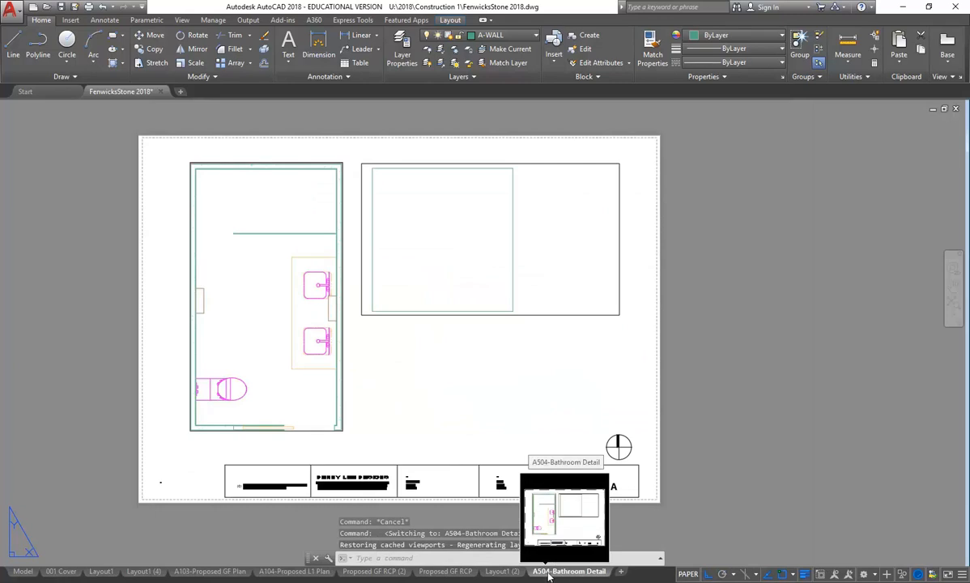
mouse_move(280, 573)
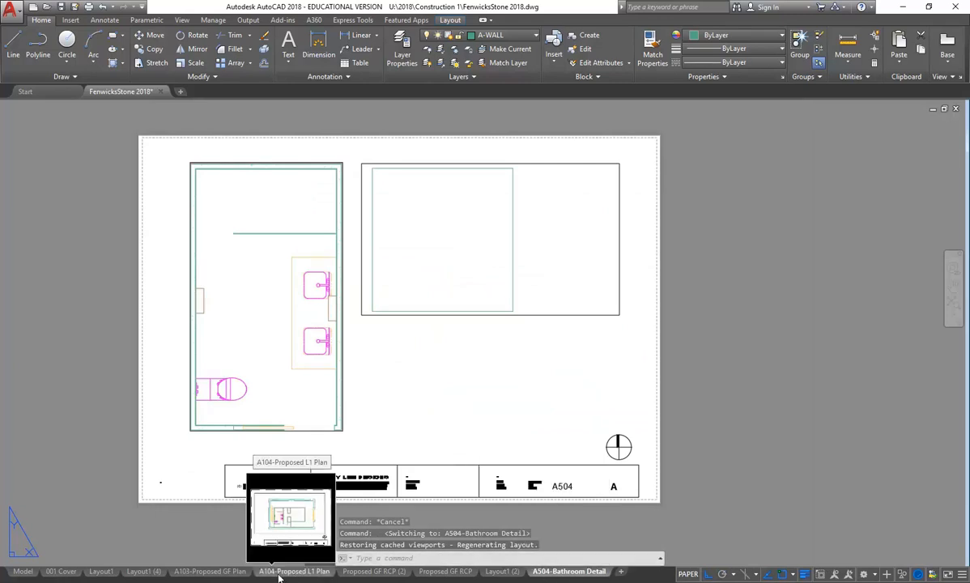
right_click(578, 573)
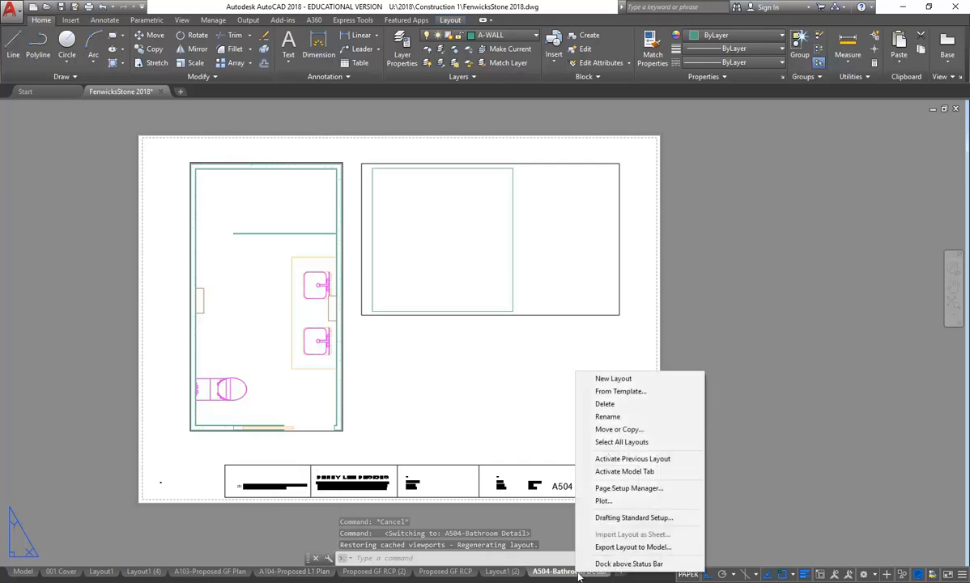
left_click(626, 431)
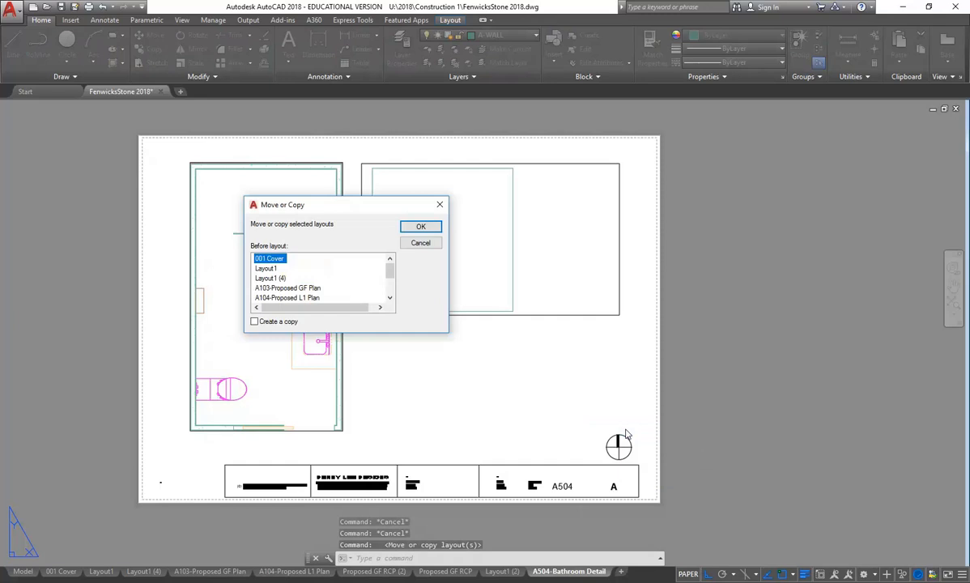
left_click(420, 244)
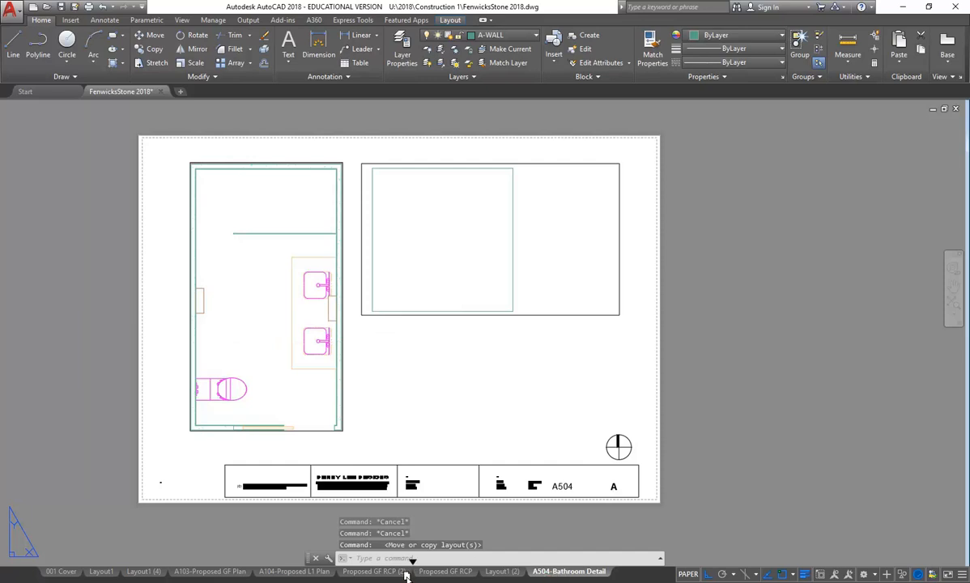
Step: Reorder the layouts so that A504-Bathroom Detail directly follows A104-Proposed L1 Plan
left_click_drag(512, 576, 398, 572)
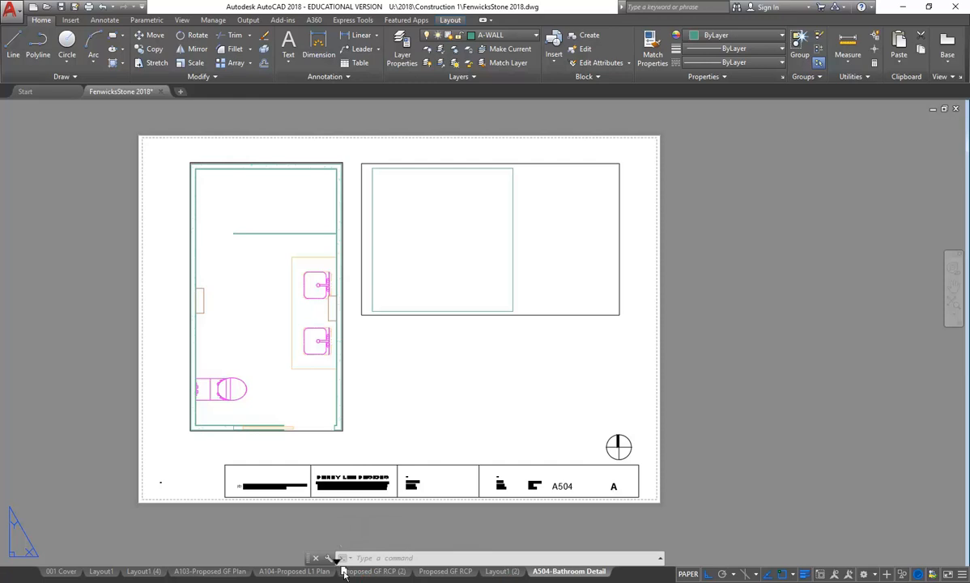
left_click_drag(345, 573, 344, 572)
Step: Use Move or Copy to place A504-Bathroom Detail before Proposed GF RCP, and restore its position after A104-Proposed L1 Plan
right_click(373, 573)
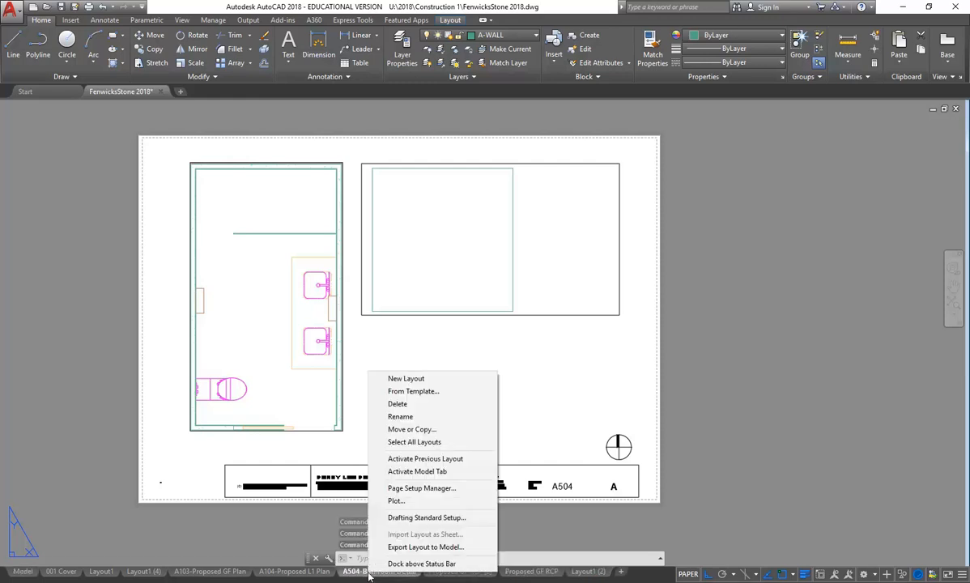
left_click(417, 429)
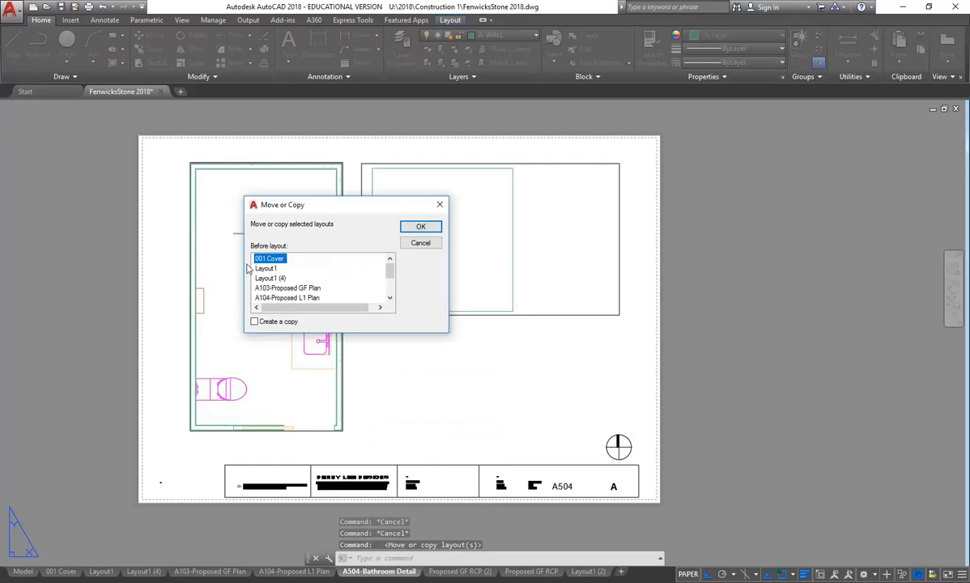
left_click_drag(389, 273, 391, 281)
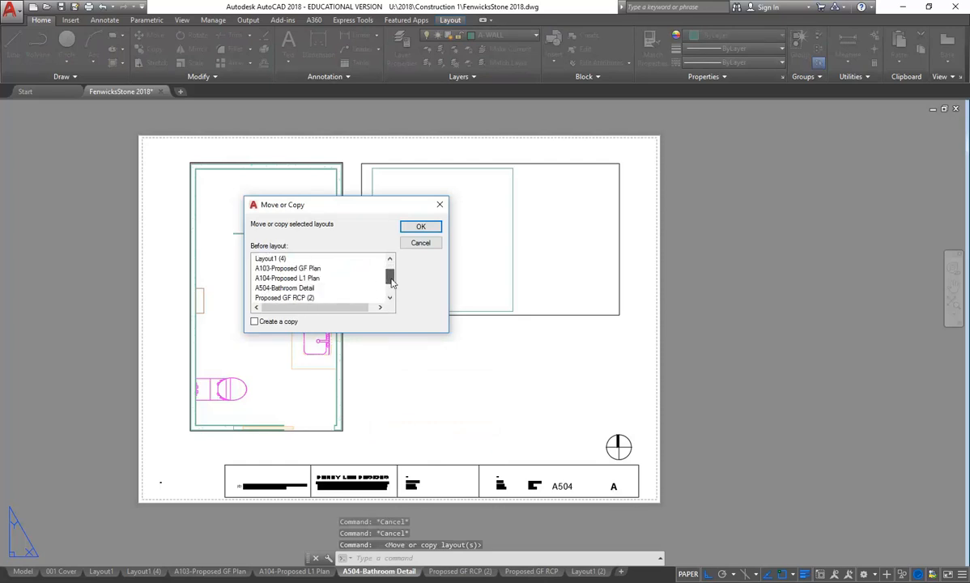
left_click(280, 298)
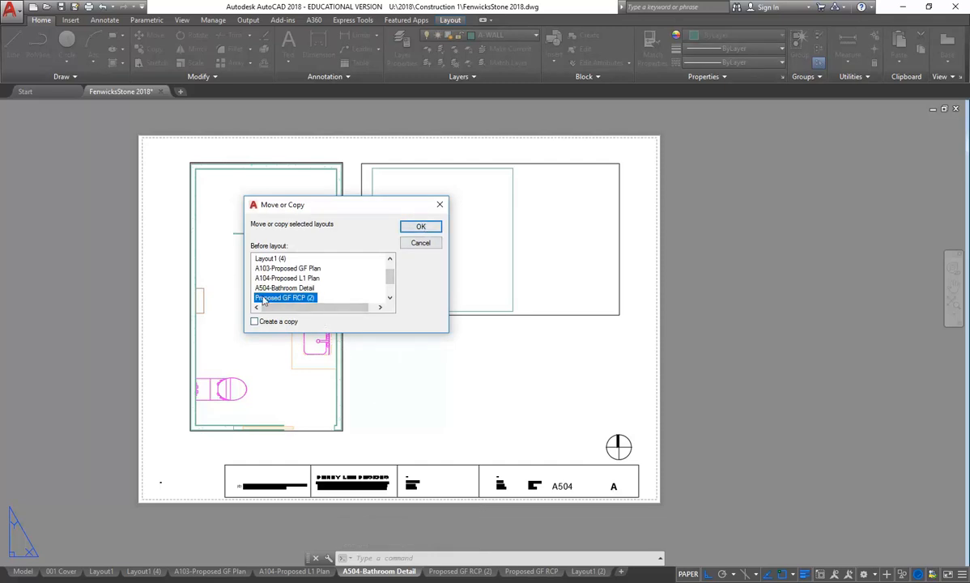
left_click(389, 298)
left_click(287, 299)
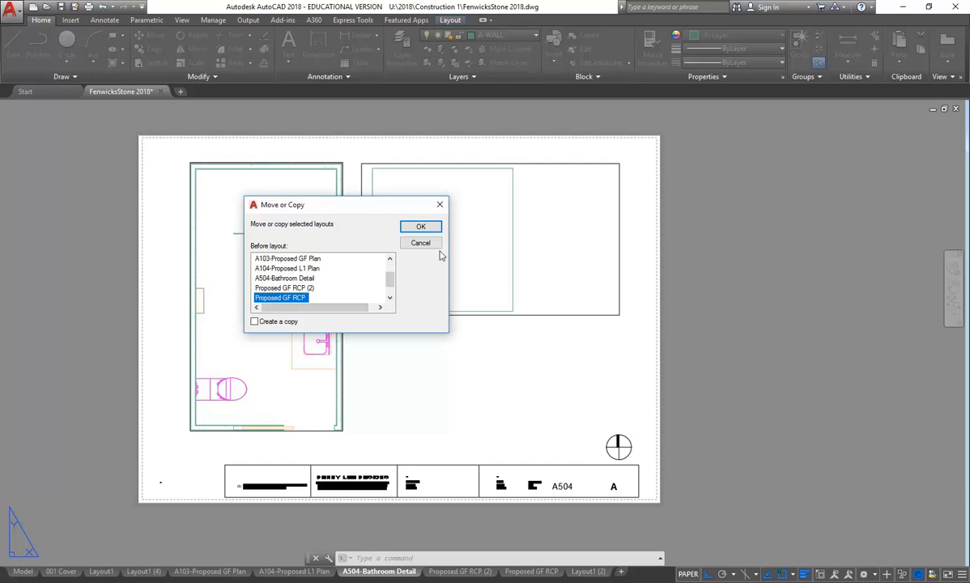
left_click(421, 227)
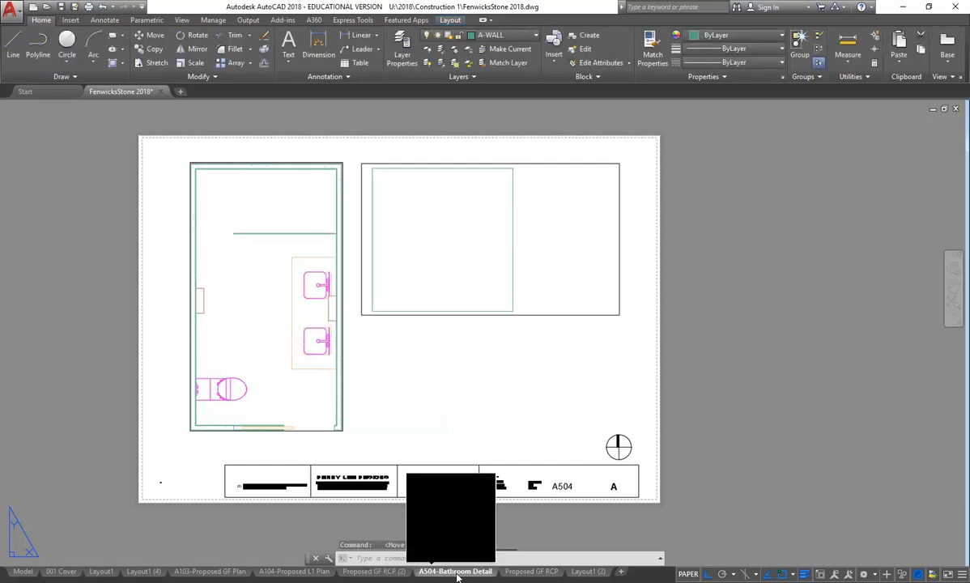
left_click_drag(455, 573, 376, 574)
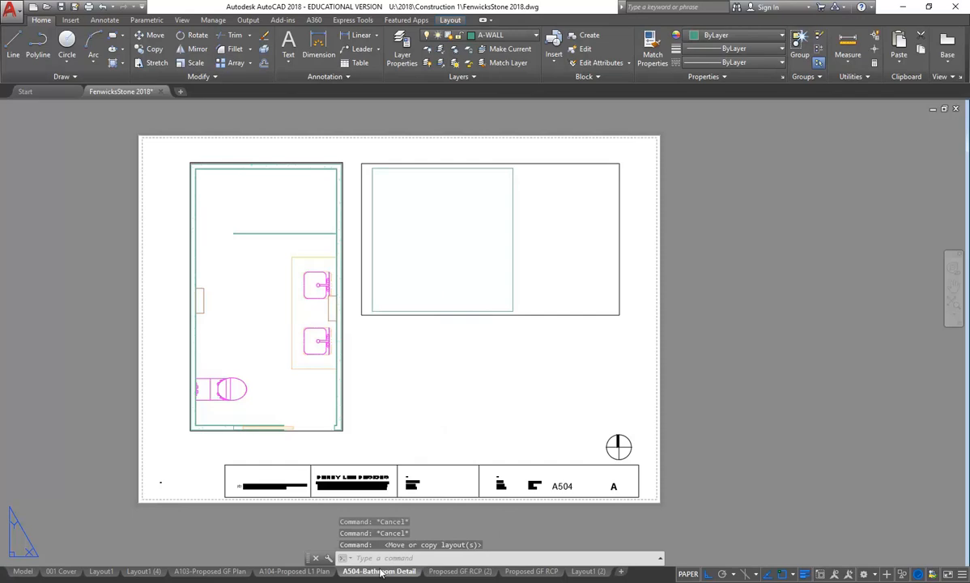
Step: Look through the other layouts, including Layout1 (4), A103-Proposed GF Plan and A104-Proposed L1 Plan, to check the sheet sequence
left_click(296, 571)
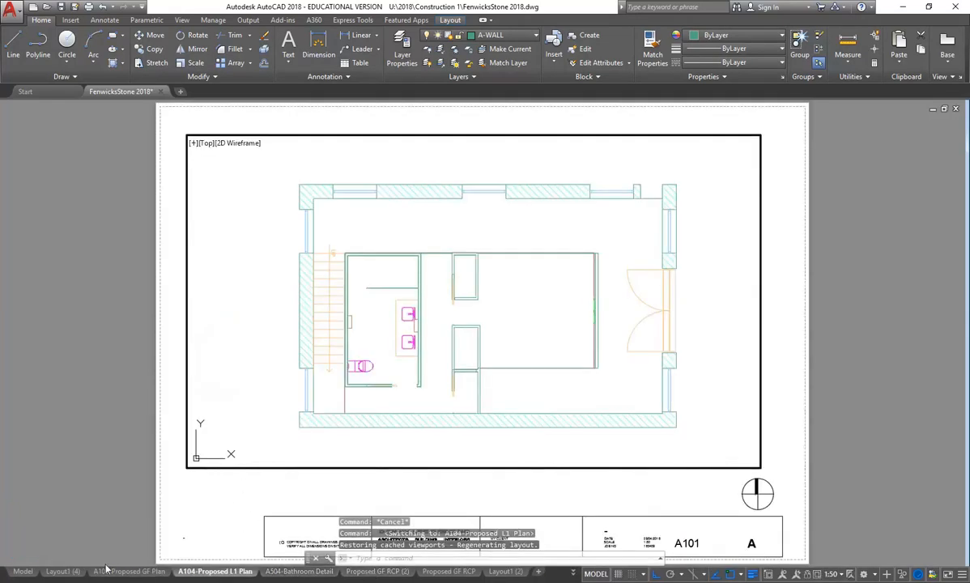
left_click(65, 571)
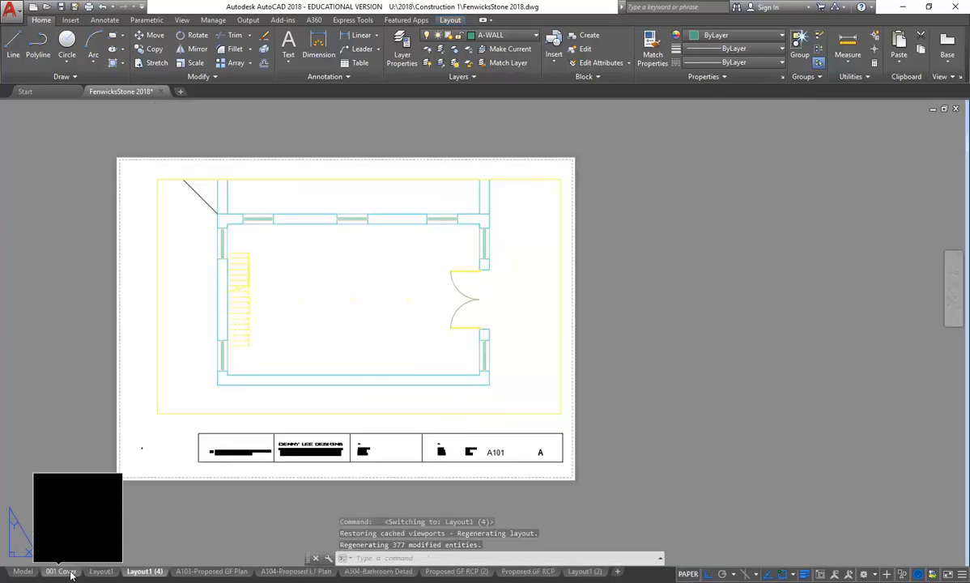
left_click(101, 571)
left_click(214, 572)
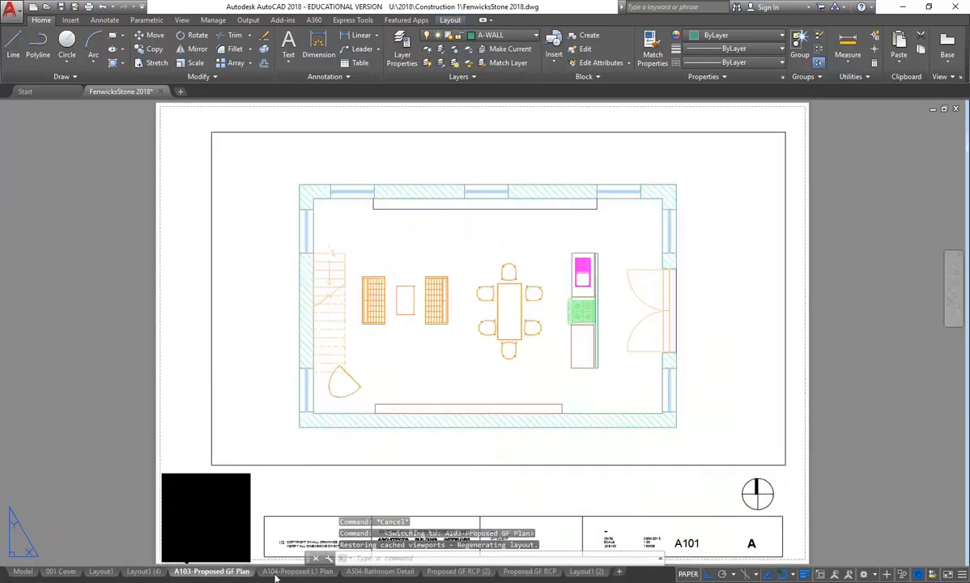
left_click(297, 571)
Step: Switch to the assessment brief in Adobe Acrobat Reader and review its Documentation/ drawings Requirements list
mouse_move(405, 550)
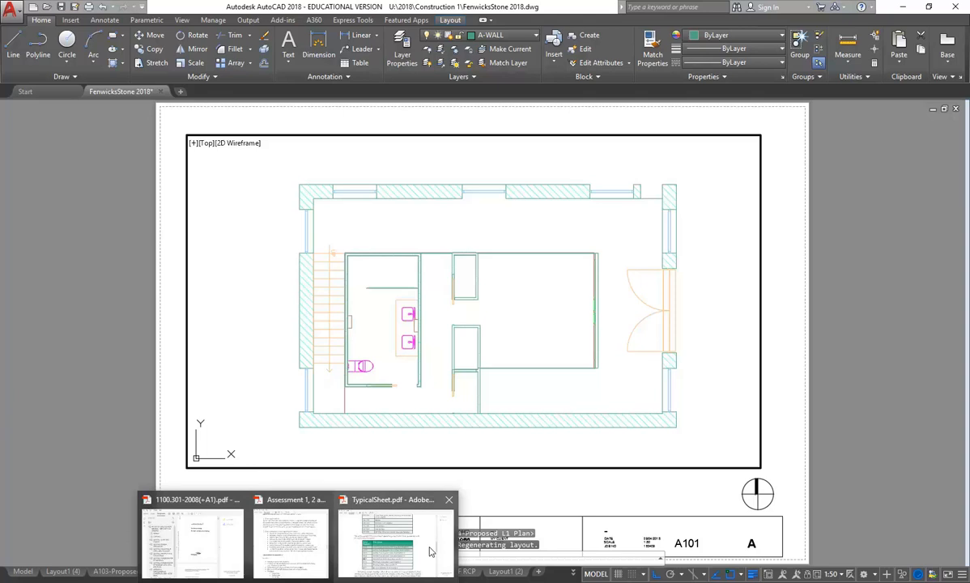
left_click(259, 541)
left_click_drag(438, 202, 844, 364)
left_click(558, 297)
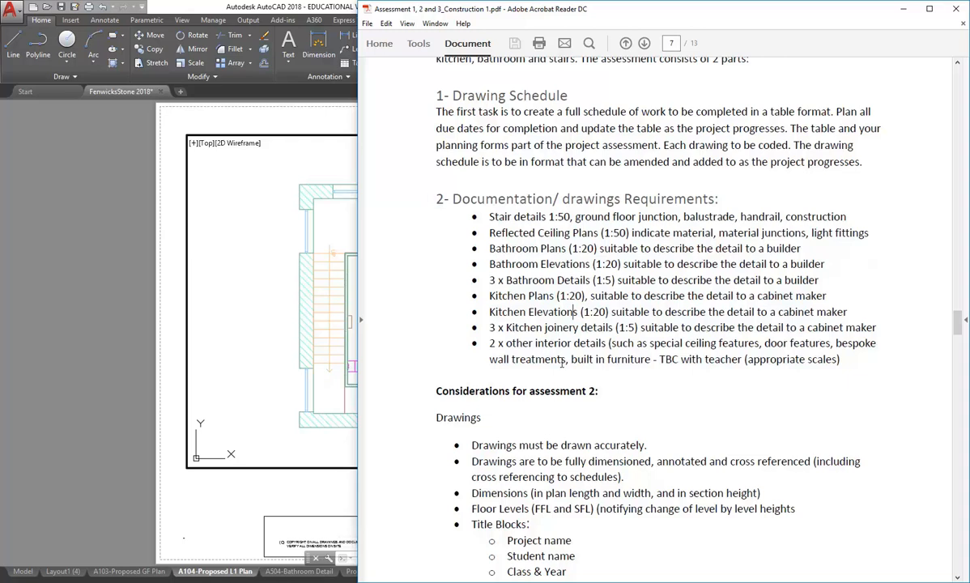
left_click_drag(438, 198, 845, 359)
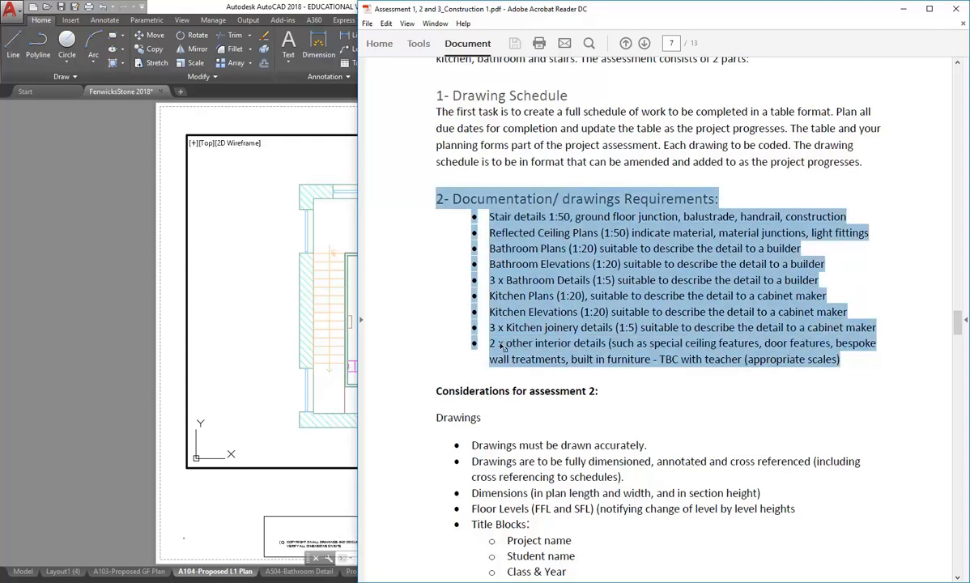
left_click(499, 343)
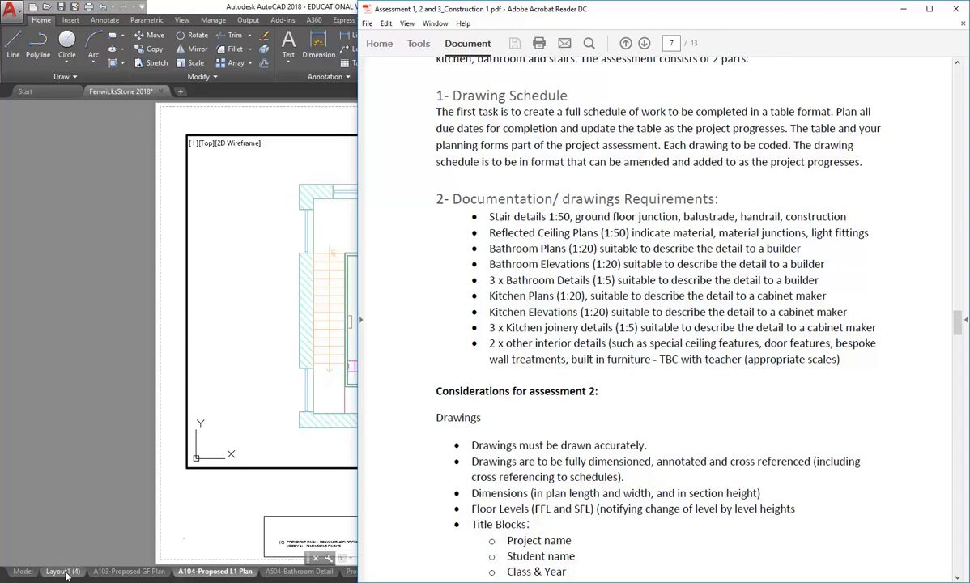
Step: Switch to AutoCAD, view Layout1 (4), and open the 001 Cover layout showing the drawing schedule
left_click(66, 572)
left_click(66, 573)
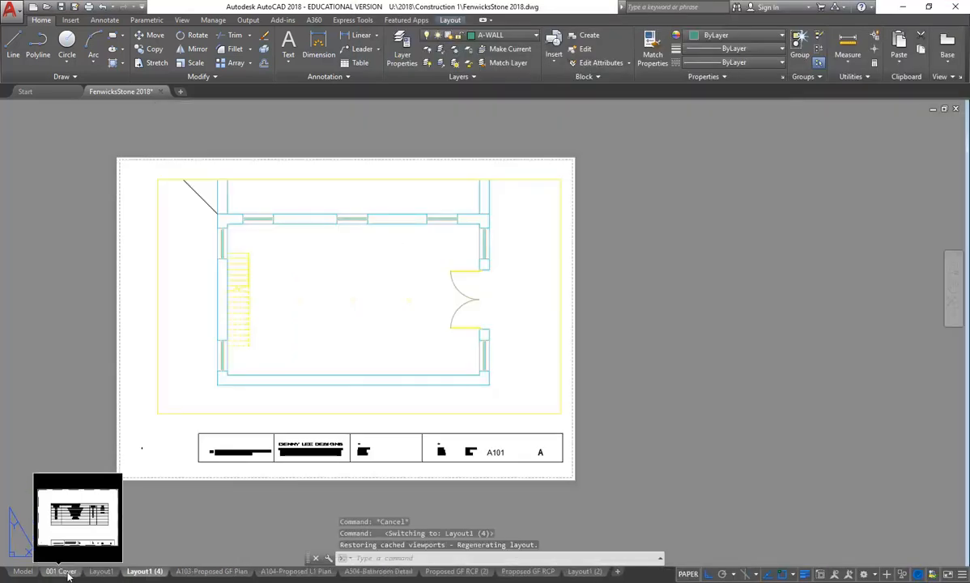
left_click(64, 572)
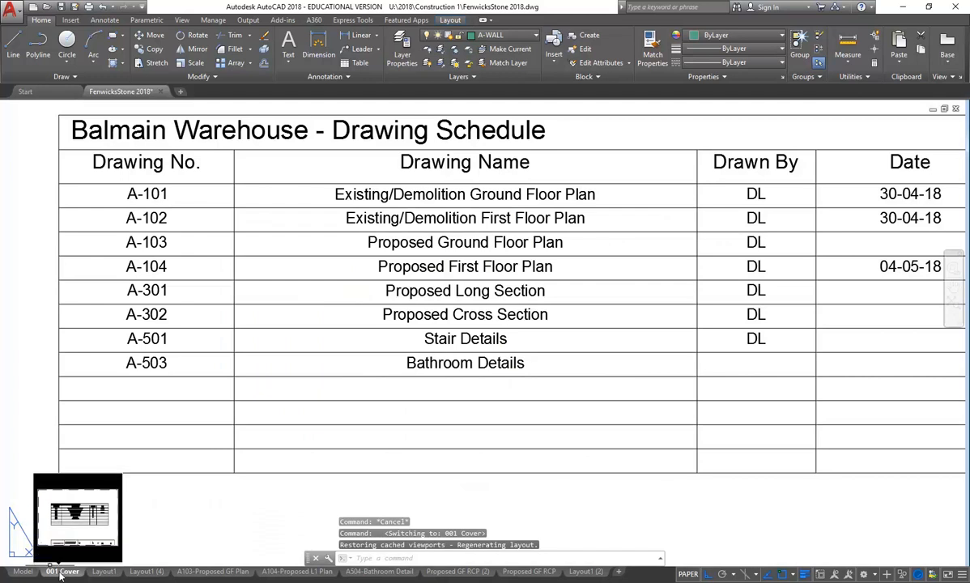
Step: Add a new blank layout to the drawing and open Layout2 from the full list of layouts
right_click(59, 573)
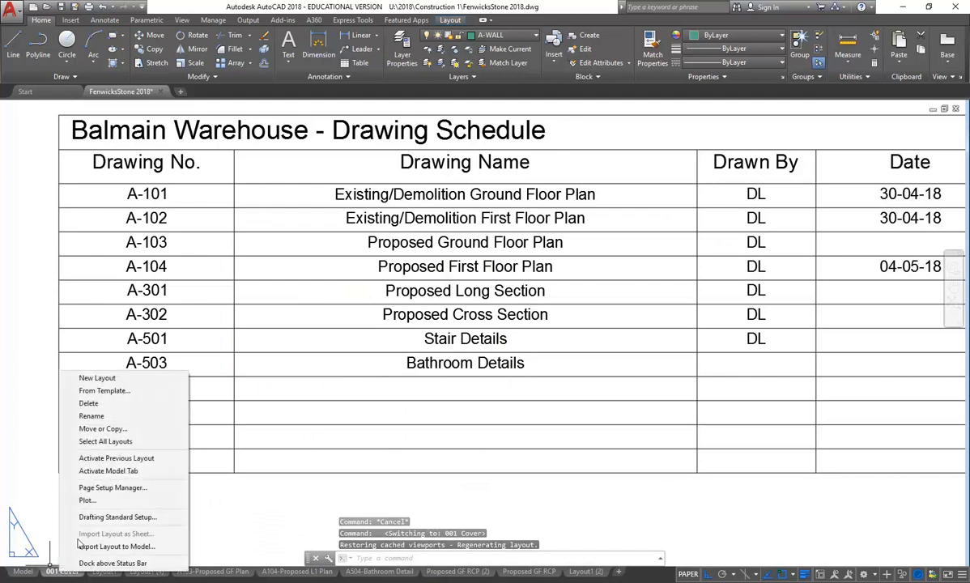
left_click(97, 378)
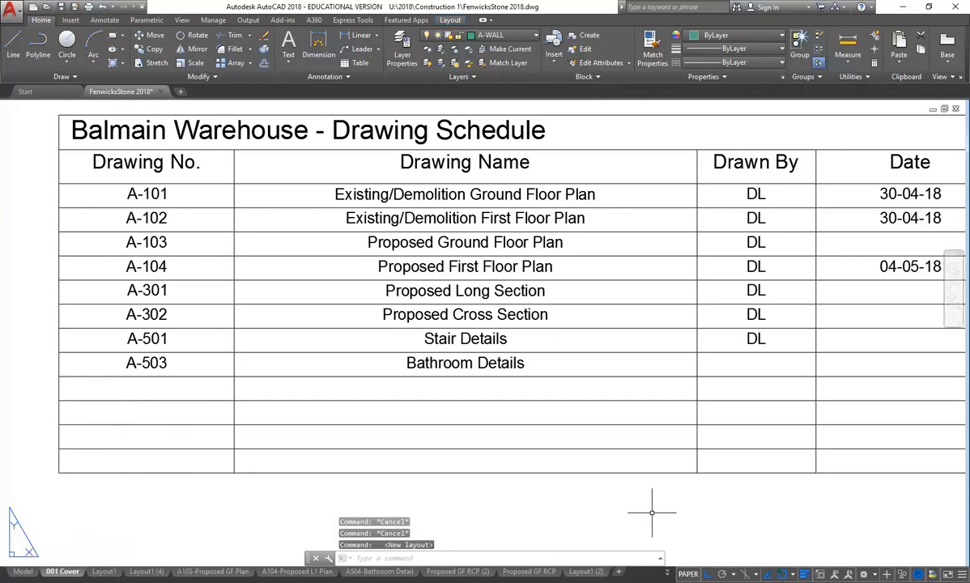
left_click(668, 571)
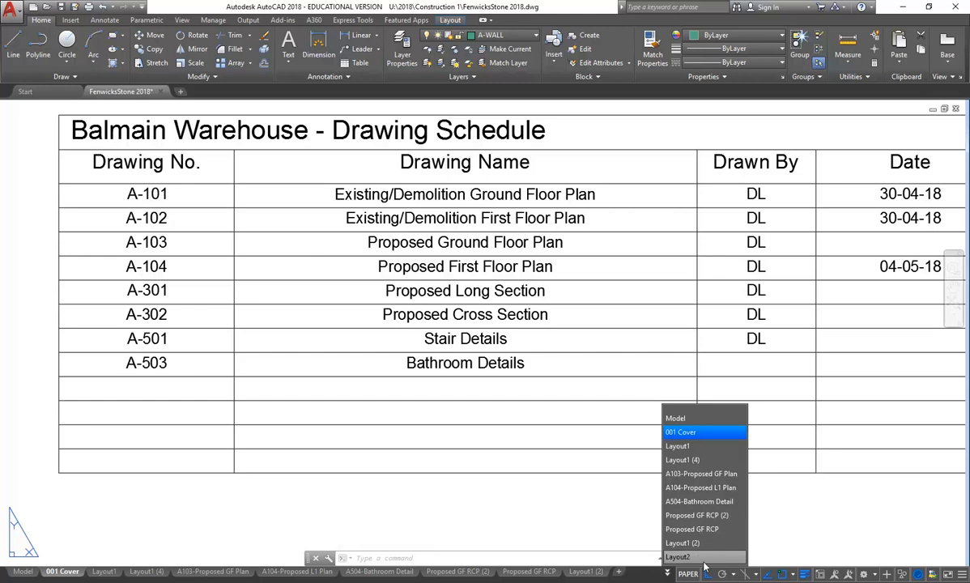
left_click(677, 557)
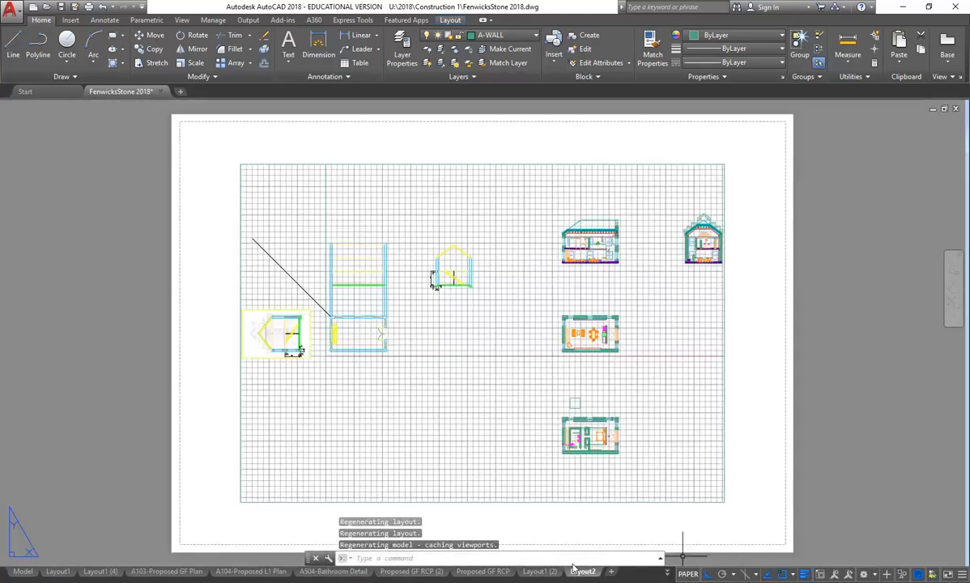
Step: Check the full list of layouts, and delete the newly added Layout2
mouse_move(59, 572)
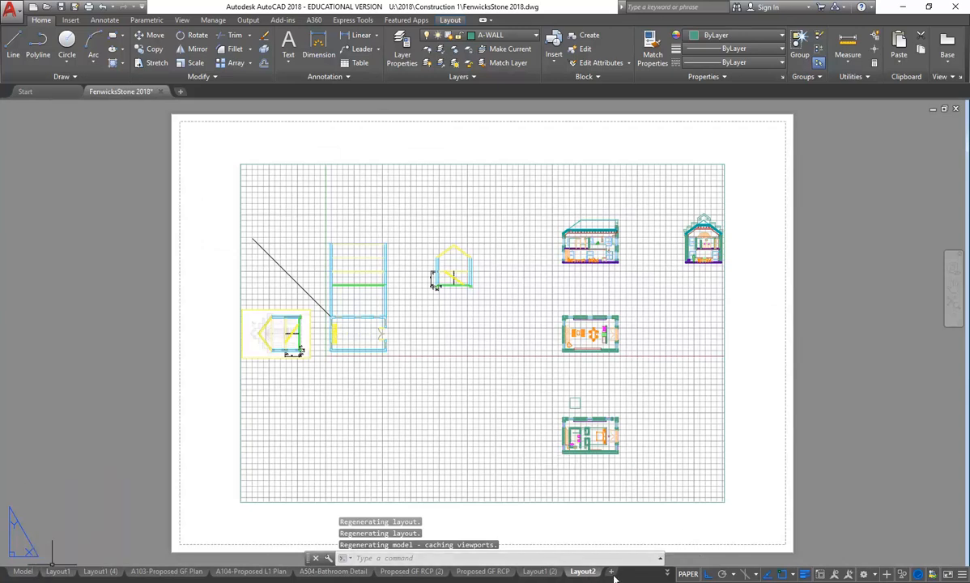
left_click(668, 573)
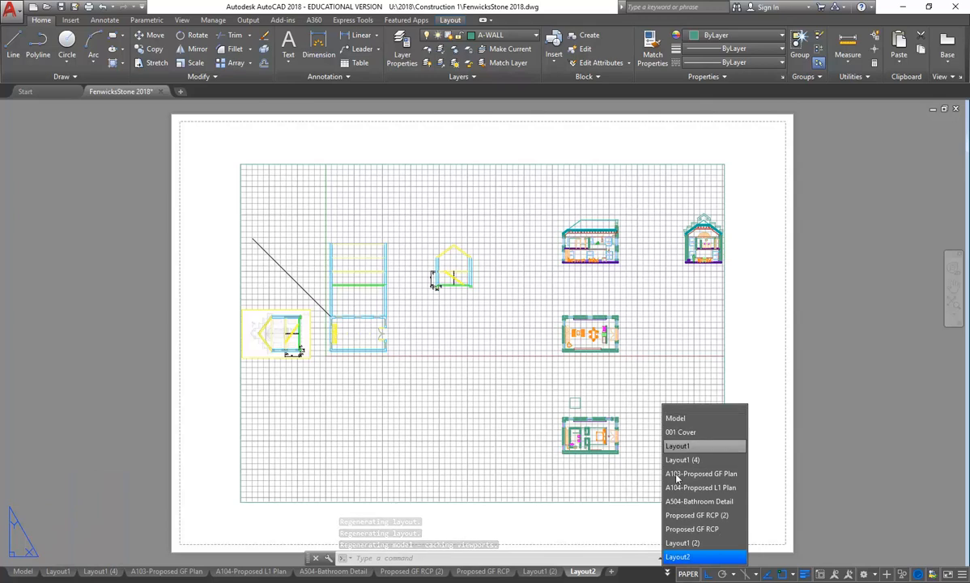
left_click(668, 574)
left_click(669, 574)
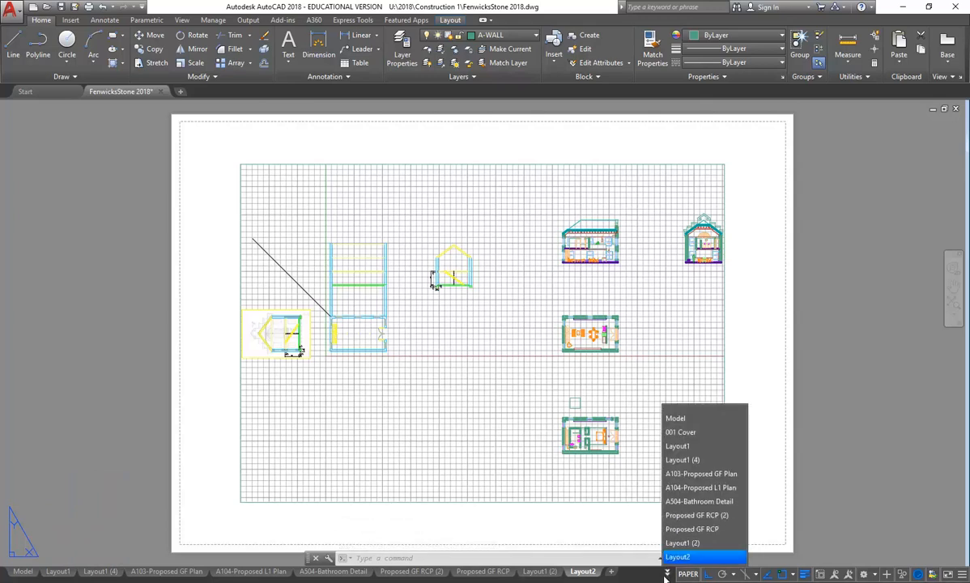
left_click(665, 574)
right_click(594, 576)
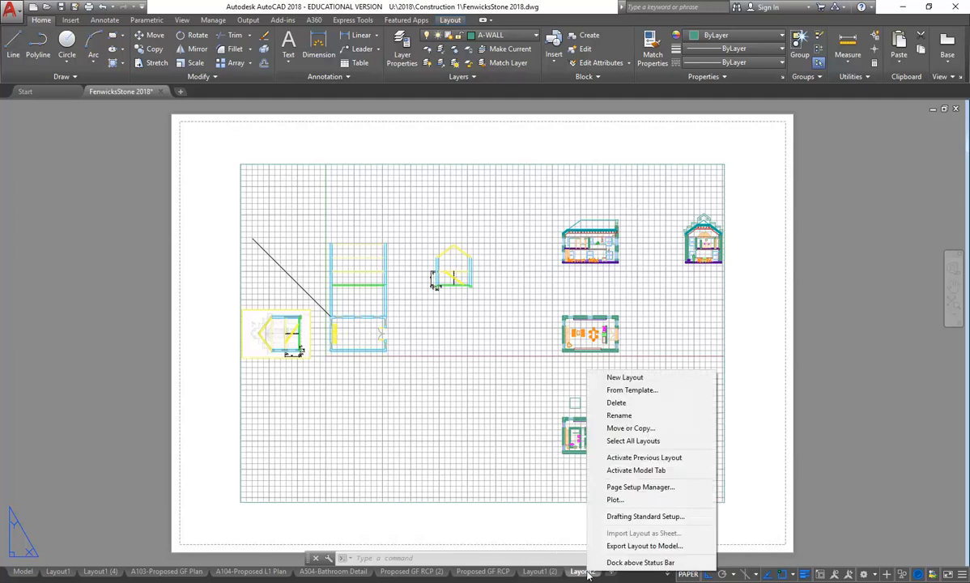
left_click(619, 404)
left_click(473, 318)
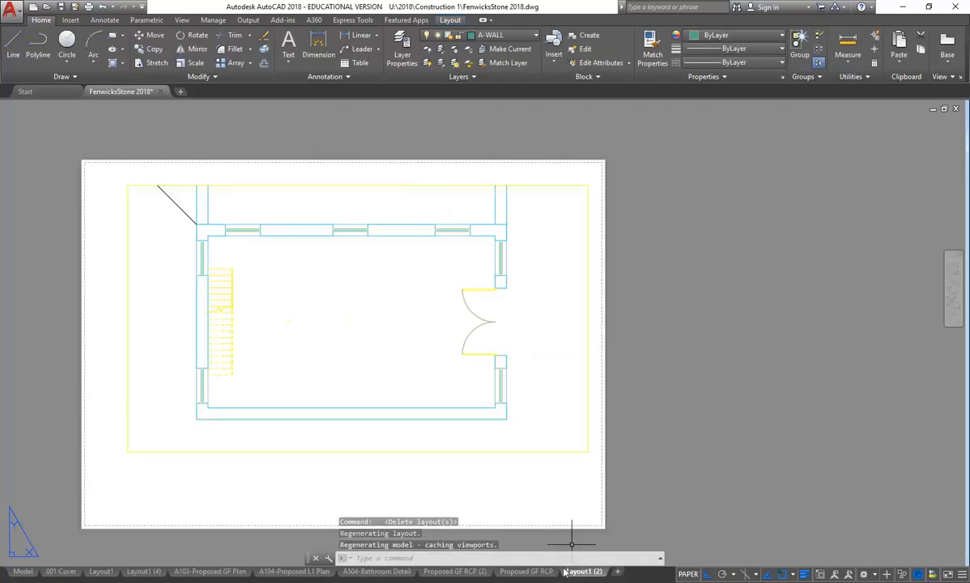
Step: Delete the surplus Layout1 (2) and return the Proposed GF RCP layout to paper space
right_click(583, 574)
left_click(619, 402)
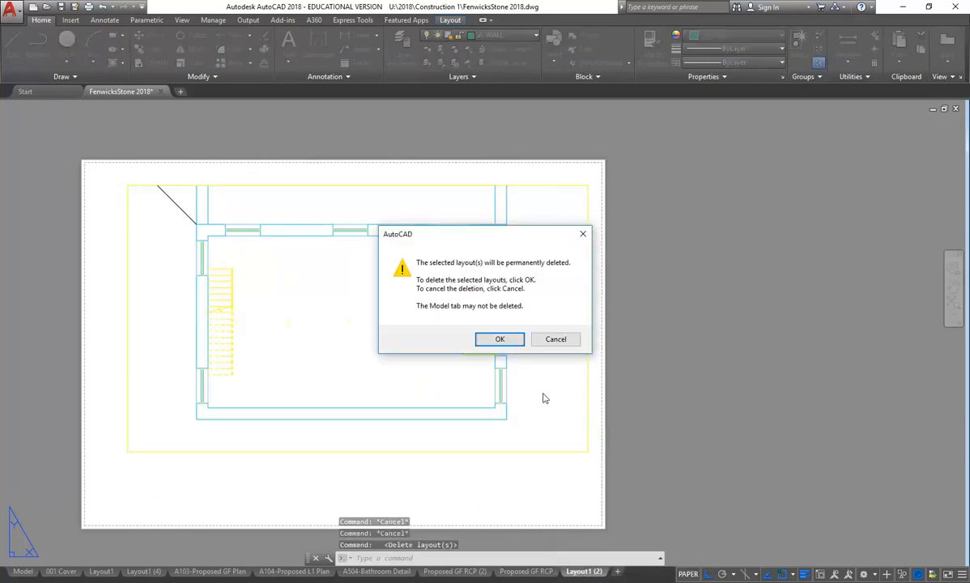
left_click(500, 345)
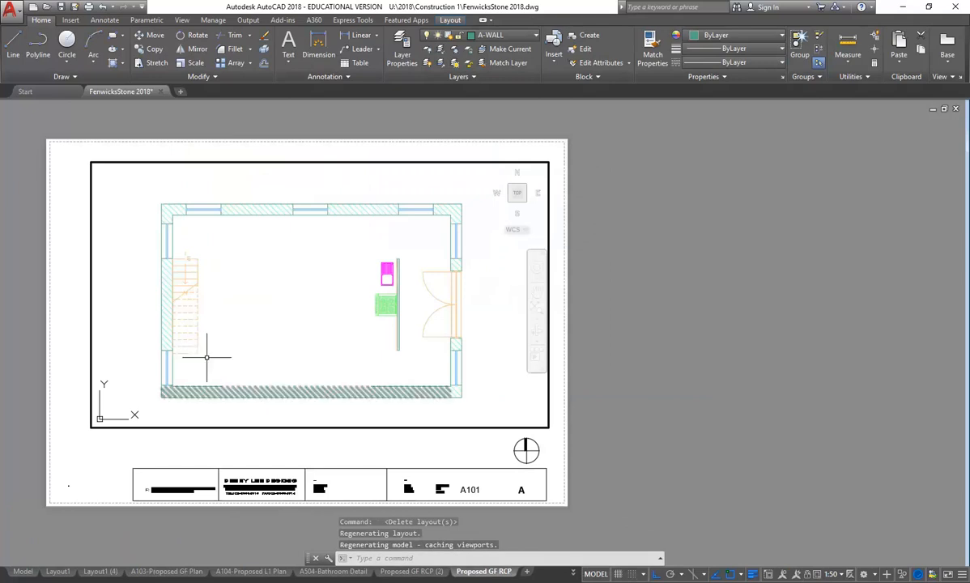
double_click(215, 435)
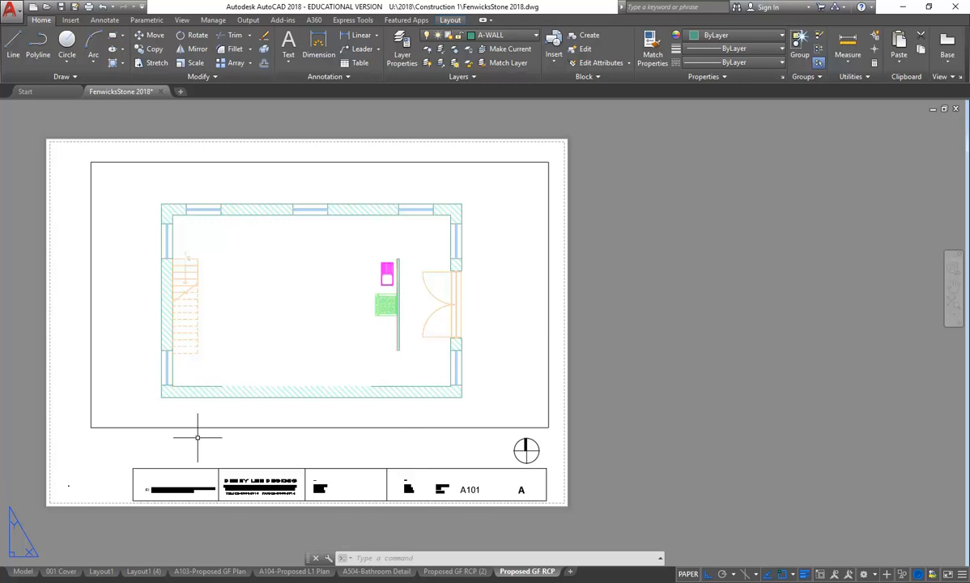
Step: Review the drawing requirements and assessment 2 considerations in the brief in Adobe Acrobat Reader, and return to AutoCAD
mouse_move(288, 572)
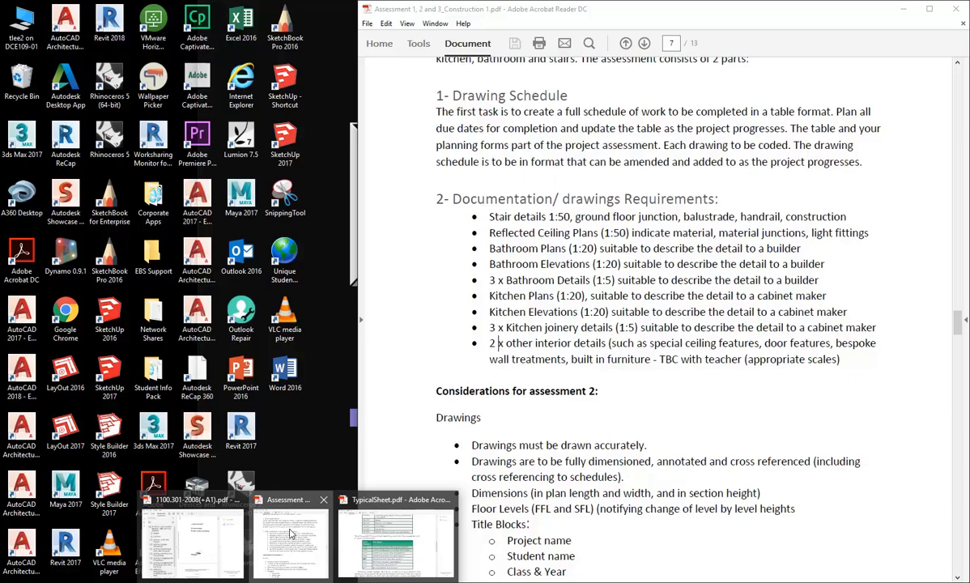
left_click(292, 528)
scroll(485, 403, "down", 1)
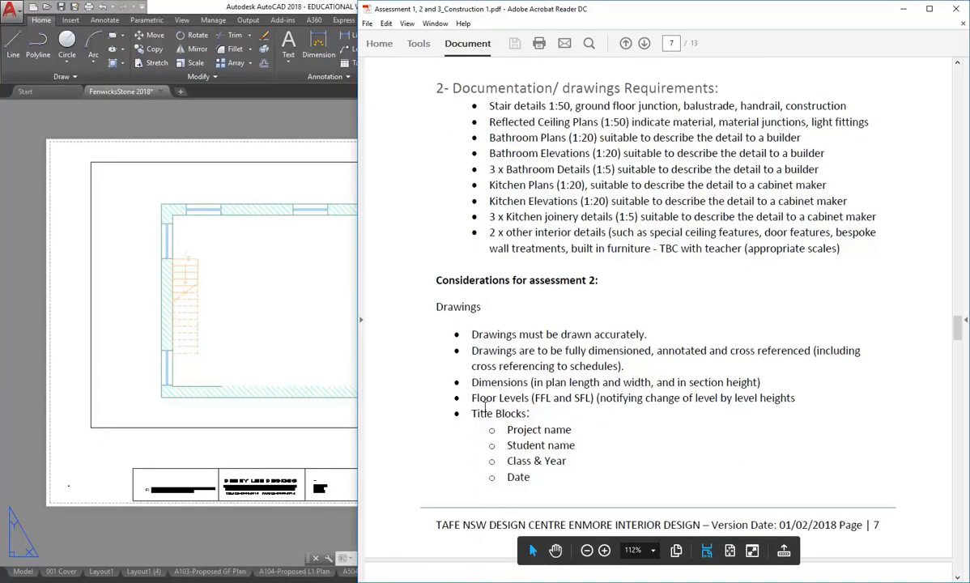
scroll(486, 405, "up", 3)
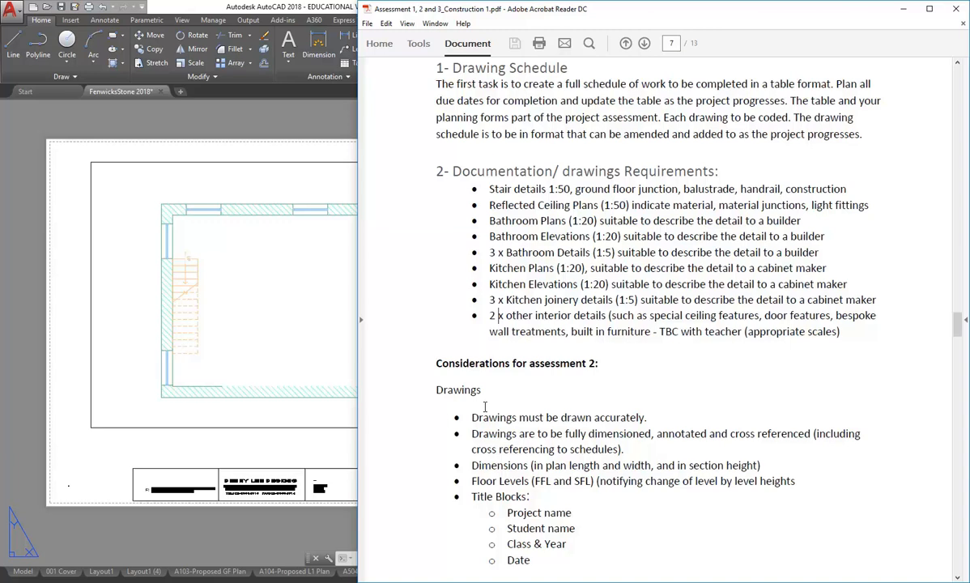
left_click(851, 331)
left_click(293, 435)
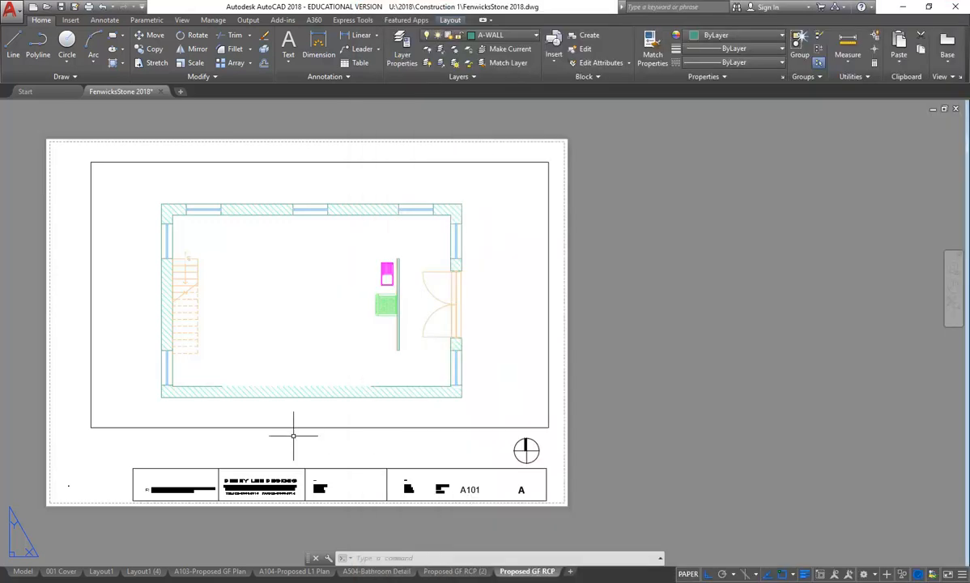